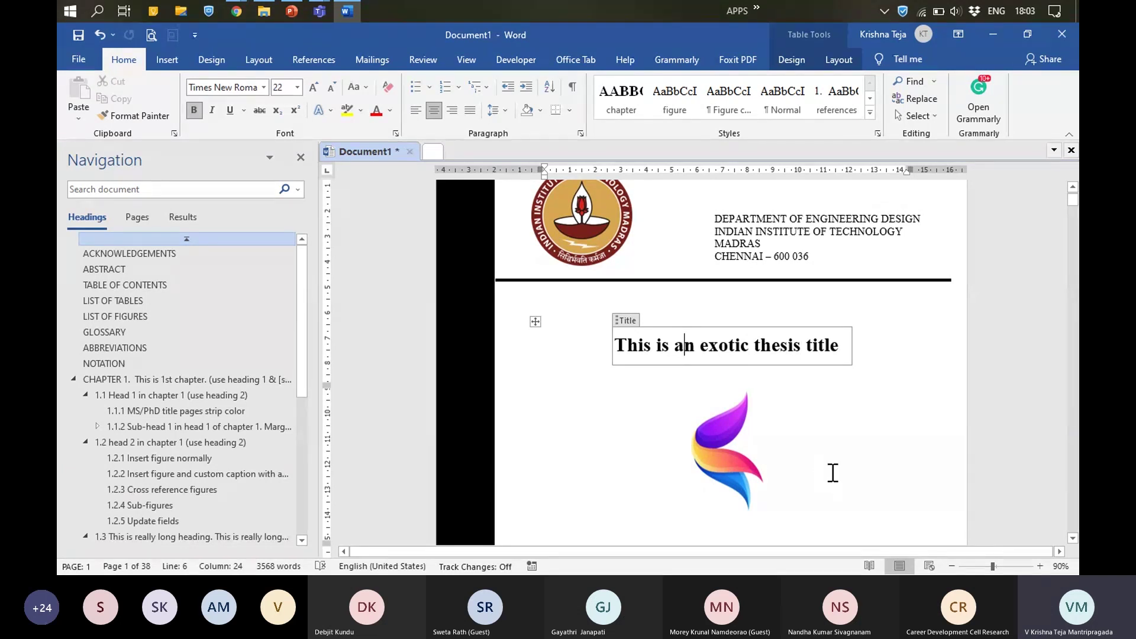
Step: Replace the thesis title on the cover page with "Some other title"
drag(613, 345, 830, 347)
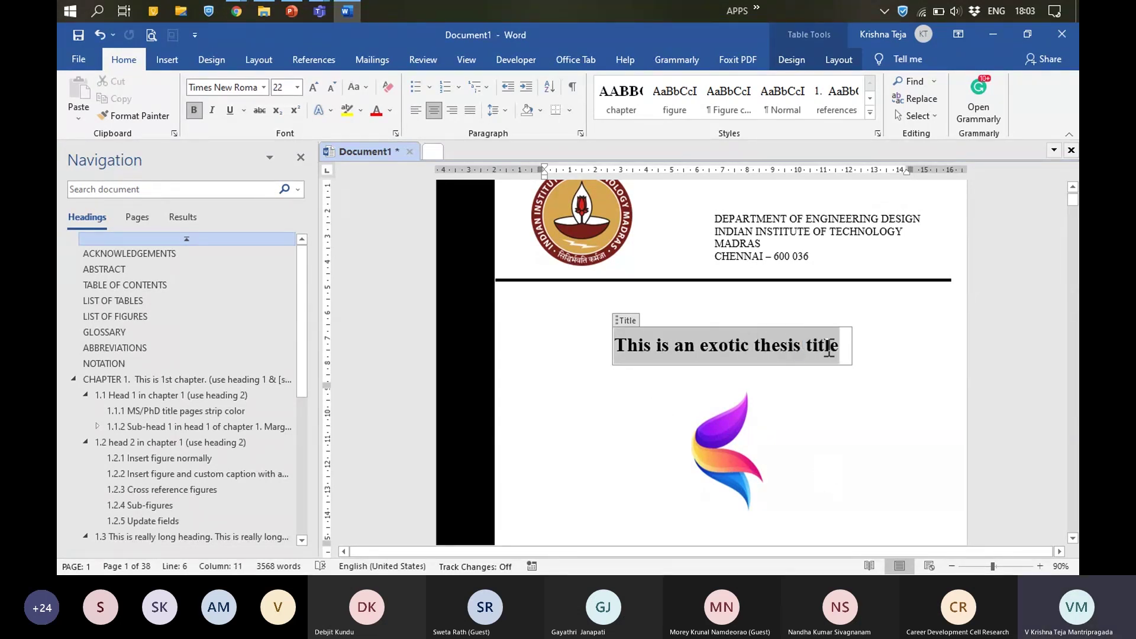
text(some)
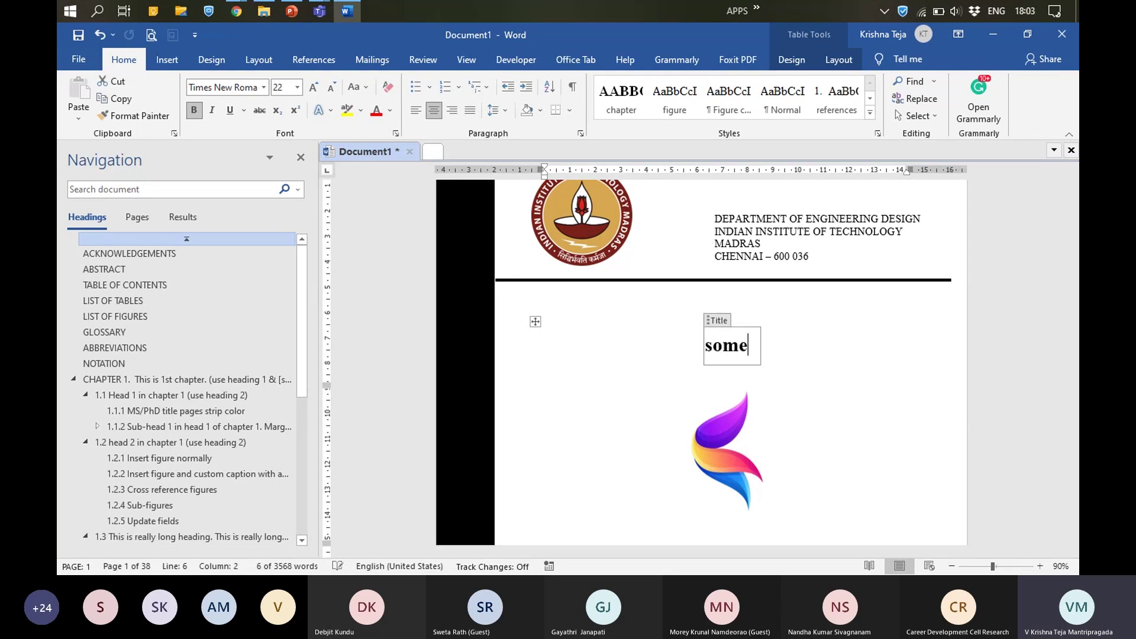
text( other titile)
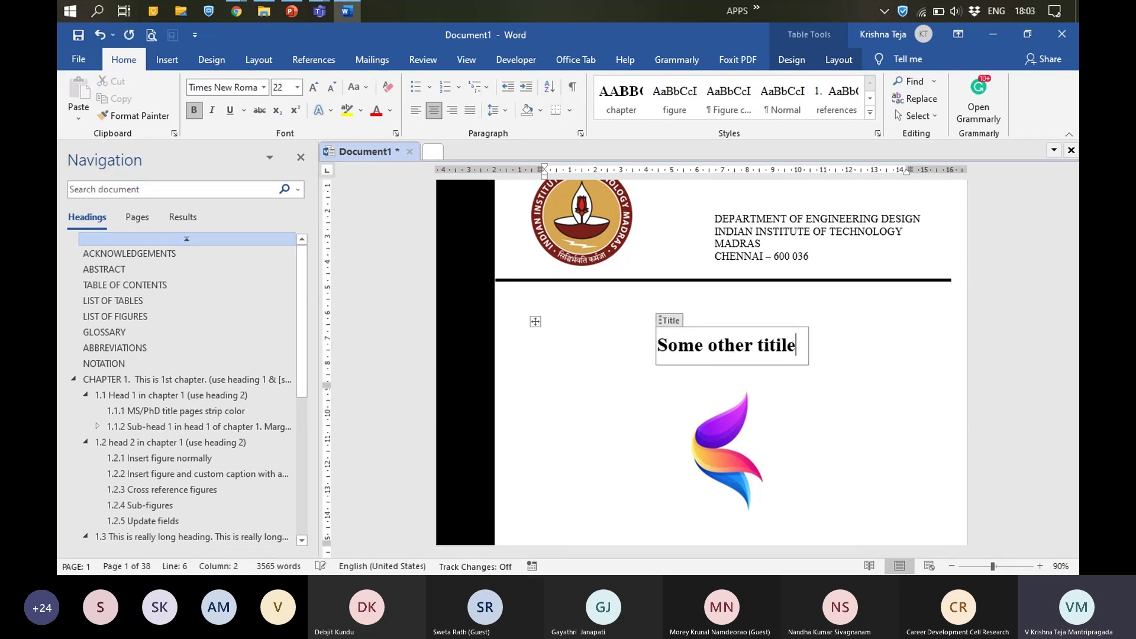
key(Delete)
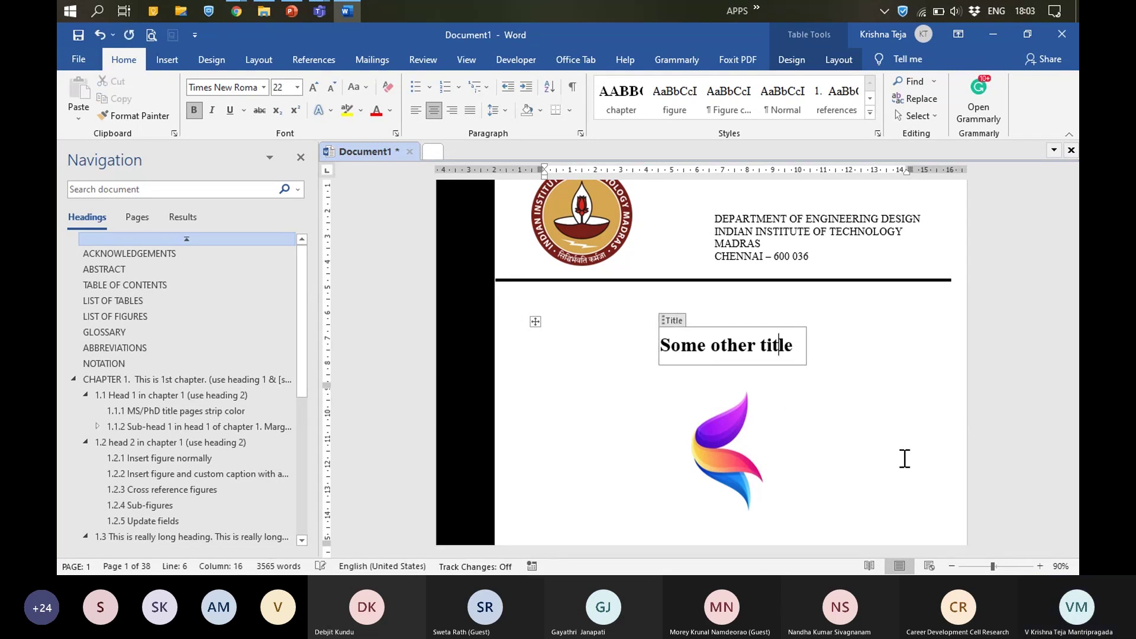
Step: Dismiss the run-time error dialog and check the thesis title on the second title page
scroll(906, 424, down, 8)
scroll(905, 414, down, 6)
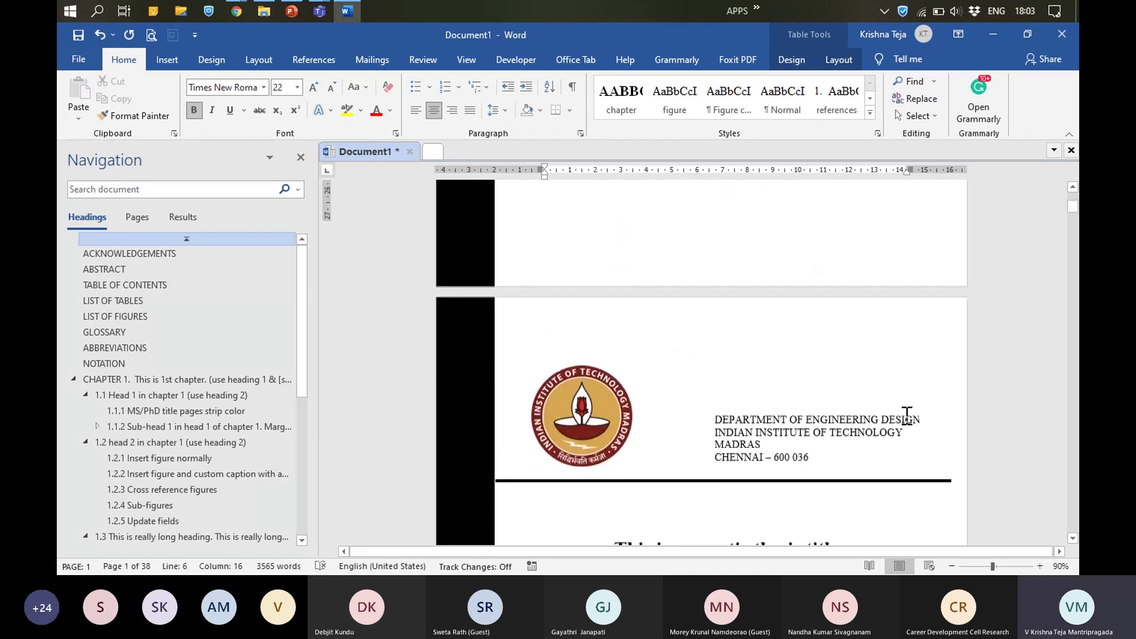
click(951, 329)
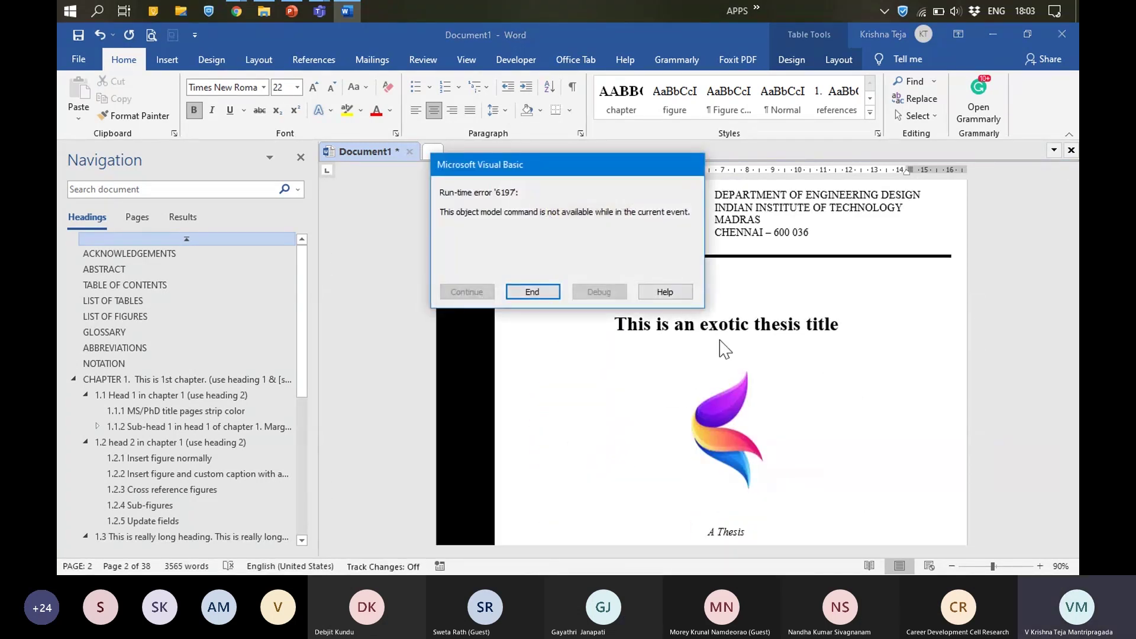
click(533, 290)
click(744, 346)
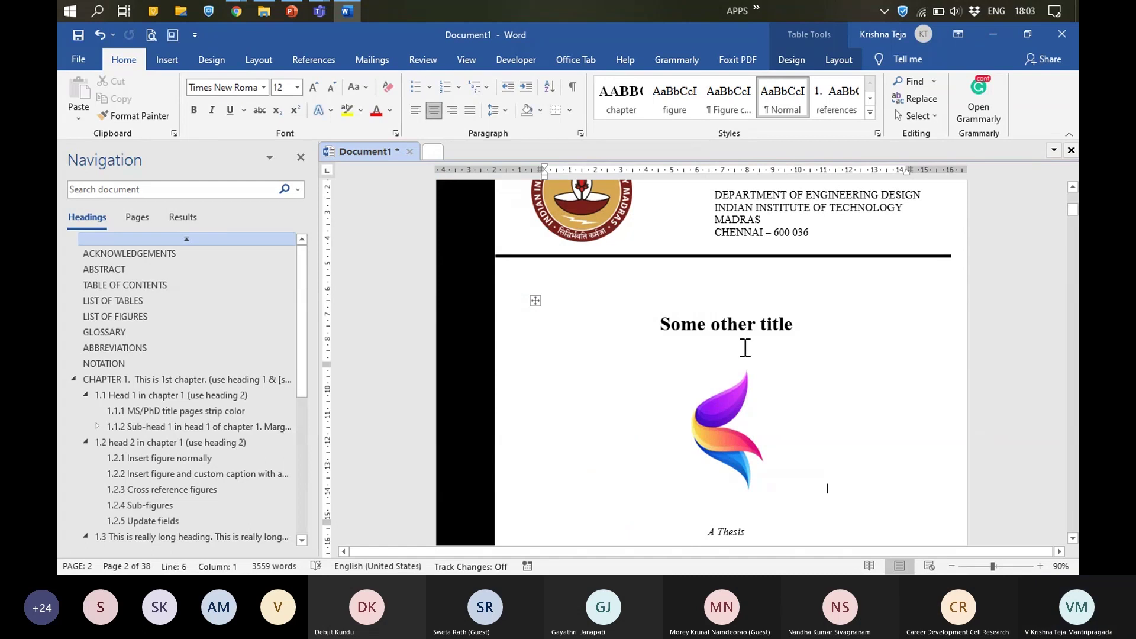
click(879, 420)
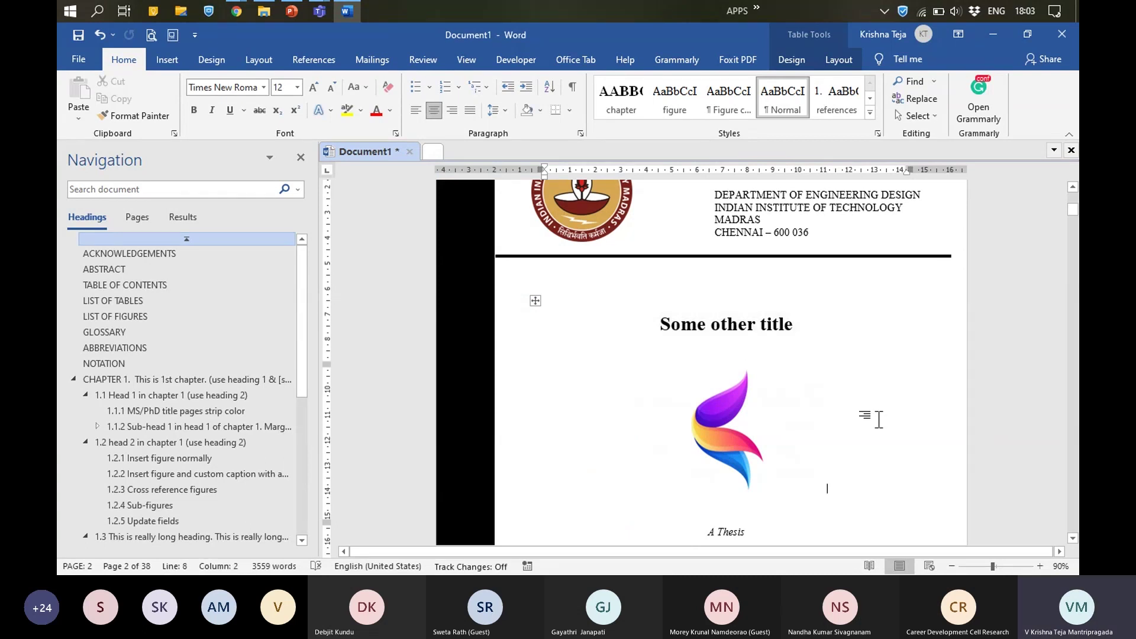
Step: Check the linked title field in the first paragraph of the Thesis Certificate page
scroll(879, 420, down, 15)
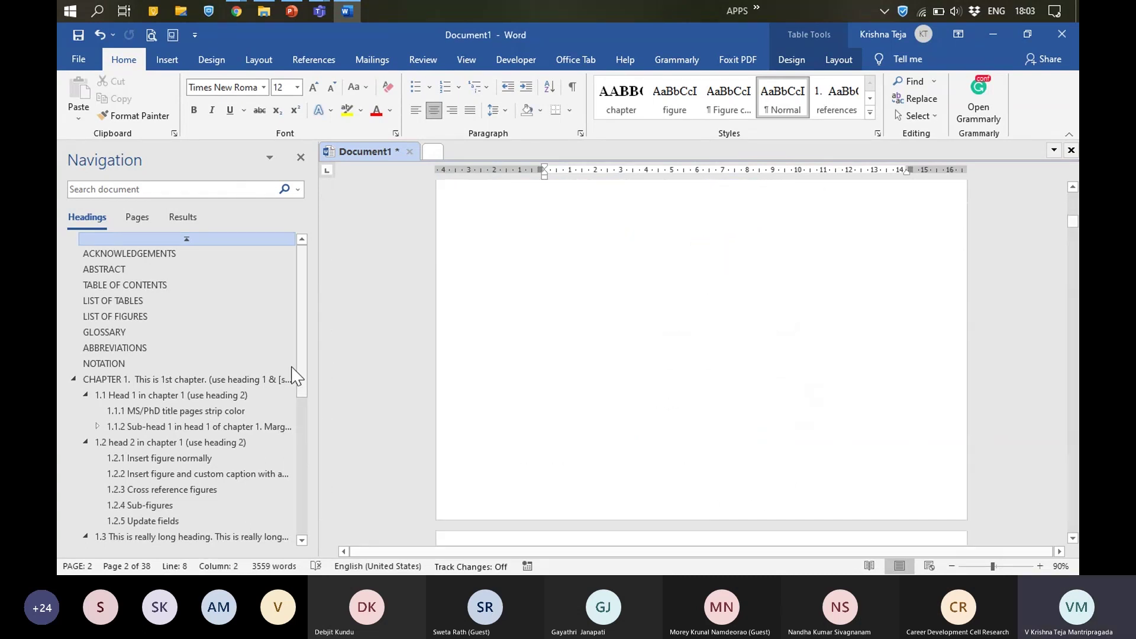
scroll(811, 347, down, 10)
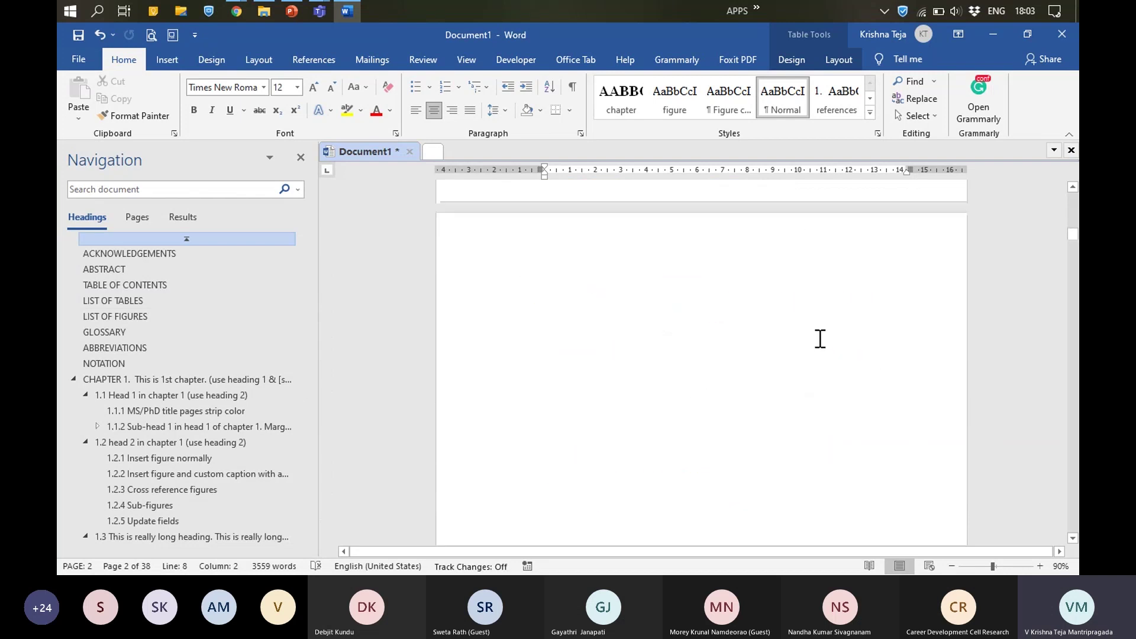
scroll(820, 339, down, 20)
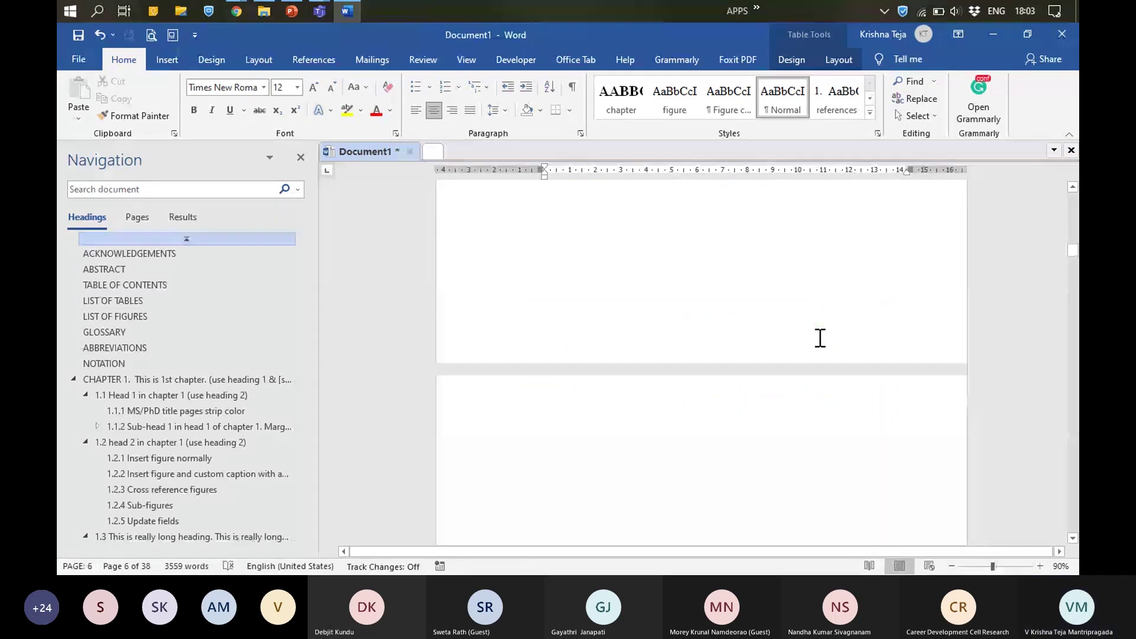
scroll(820, 339, down, 8)
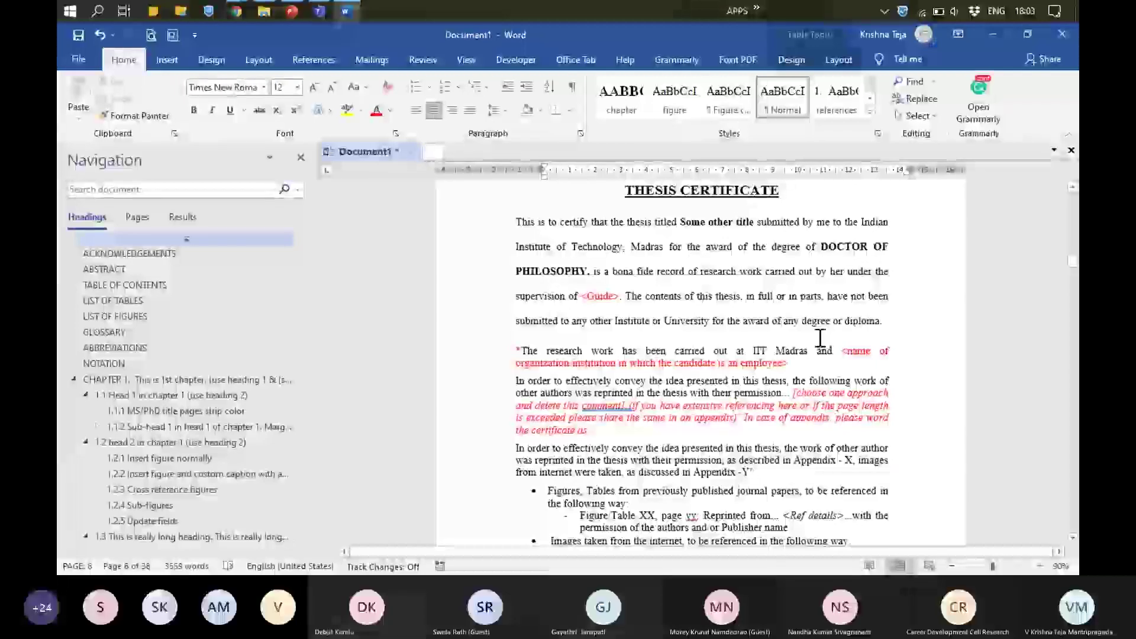
click(725, 228)
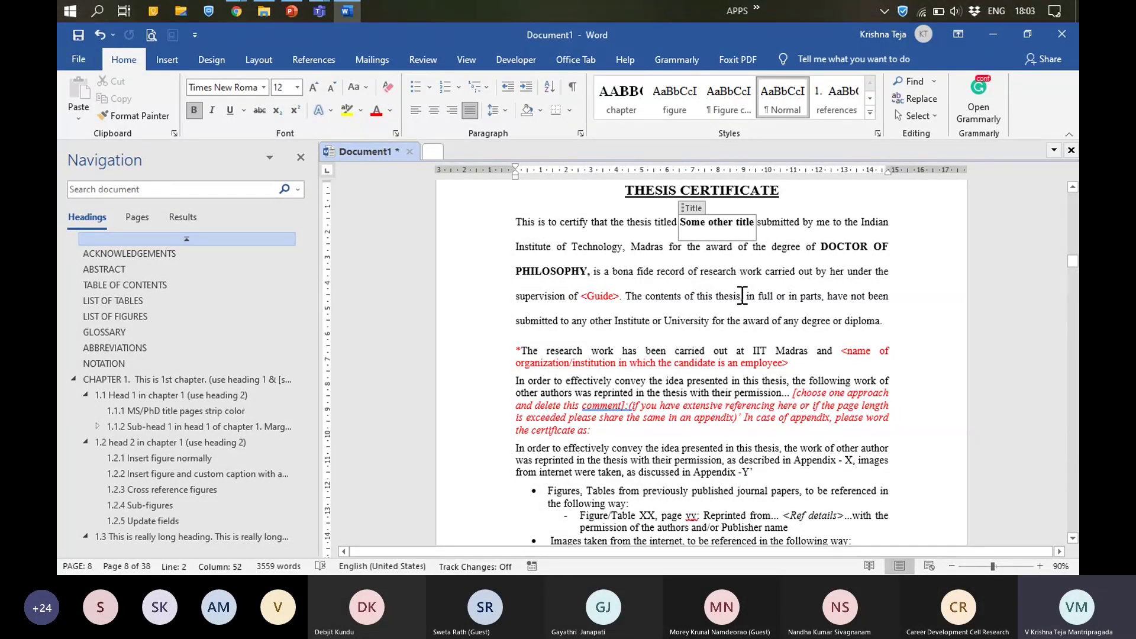
click(742, 296)
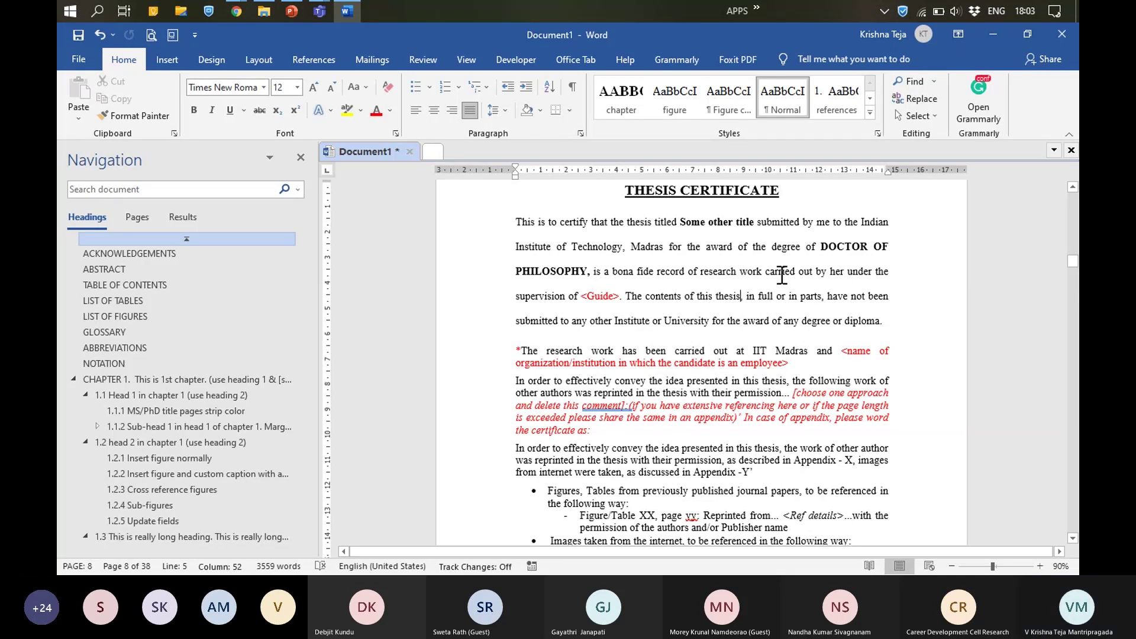
Step: Inspect the Subject field holding the degree and the Author field on the cover page
drag(1073, 260, 1065, 148)
scroll(796, 405, down, 5)
click(750, 445)
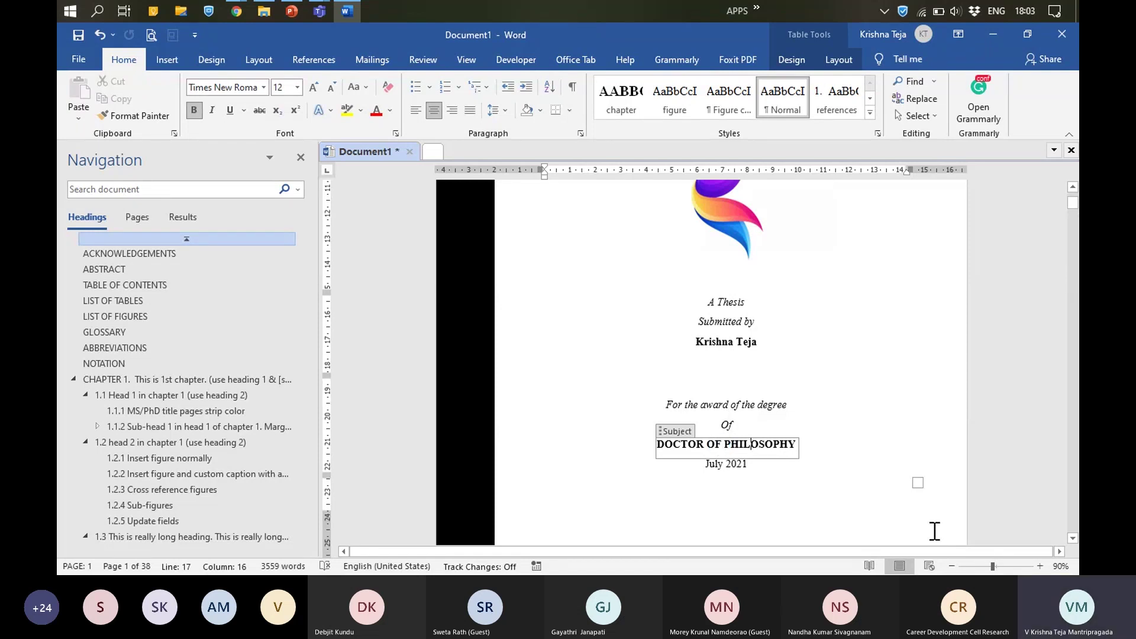
click(738, 348)
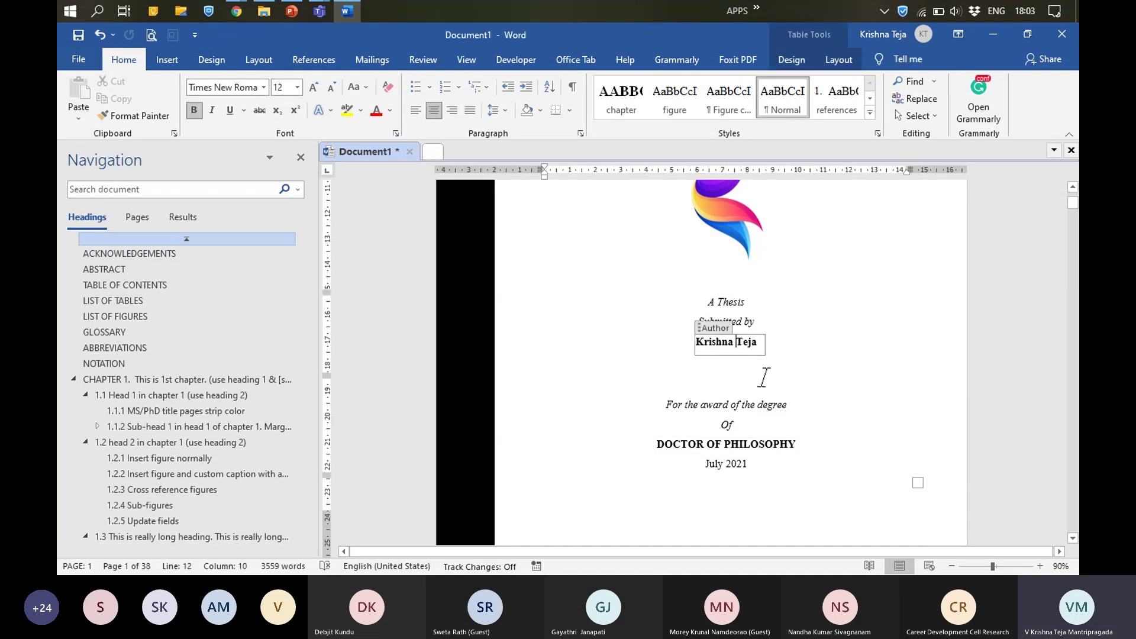
ctrl+scroll(774, 363, up, 7)
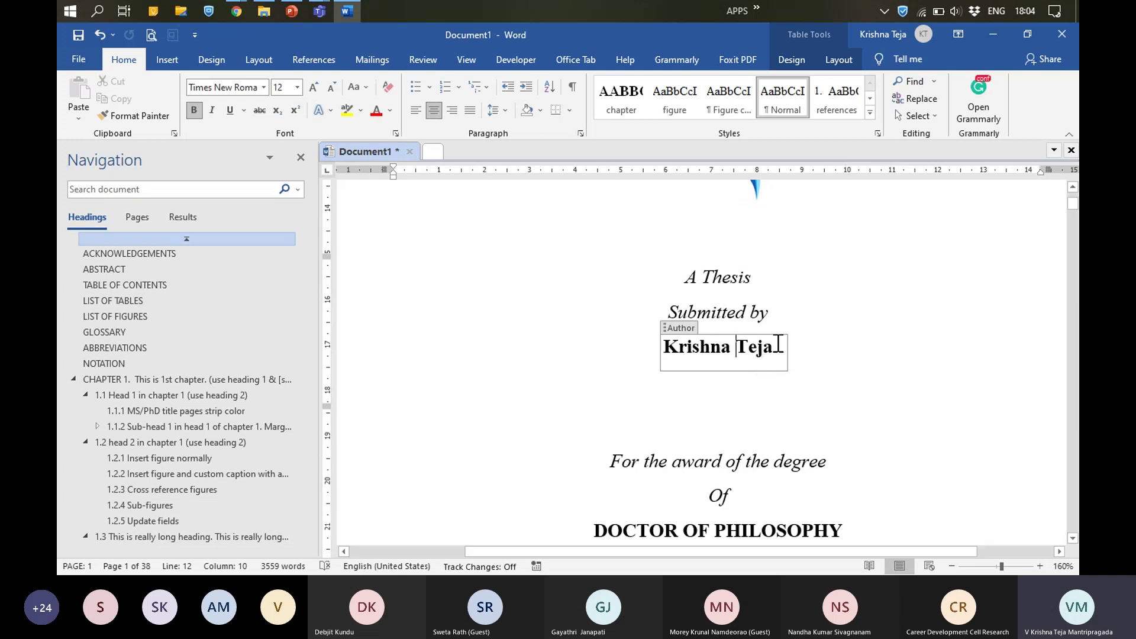
ctrl+scroll(779, 342, down, 6)
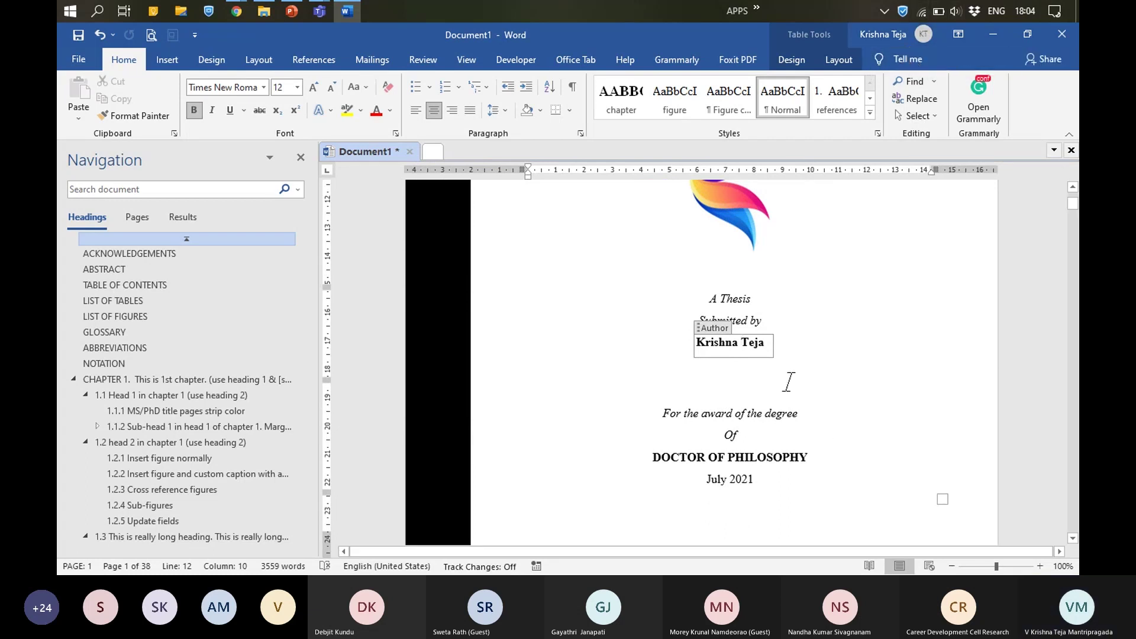
Step: Compare the author's name on the second title page with the one on the cover page
scroll(817, 381, down, 8)
scroll(793, 338, down, 2)
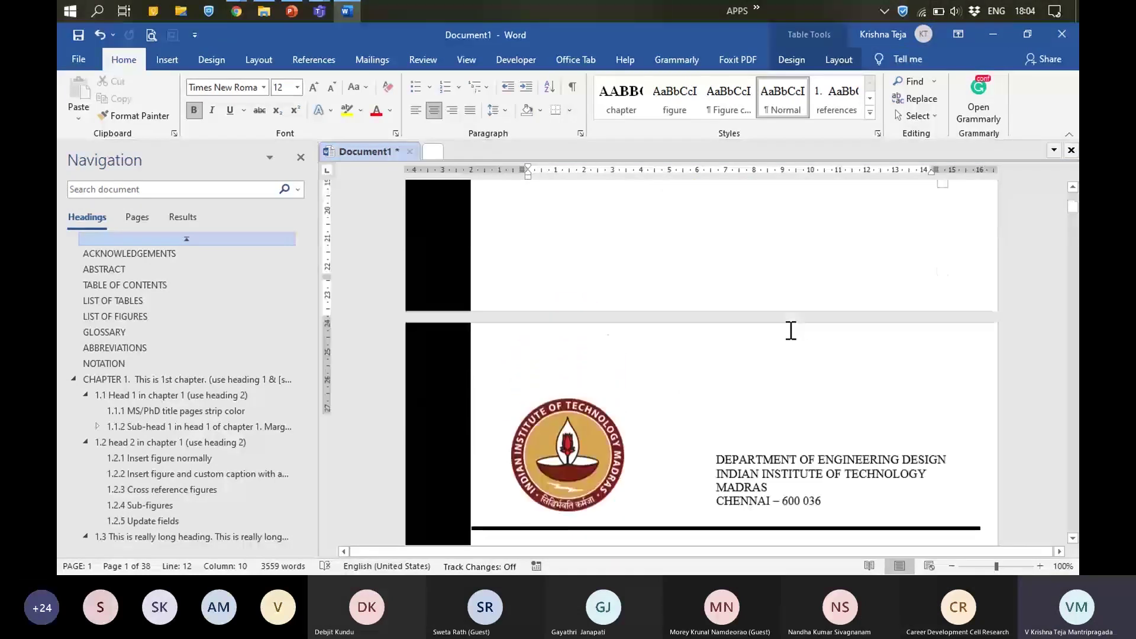
scroll(769, 281, up, 4)
scroll(799, 361, down, 9)
scroll(793, 355, down, 4)
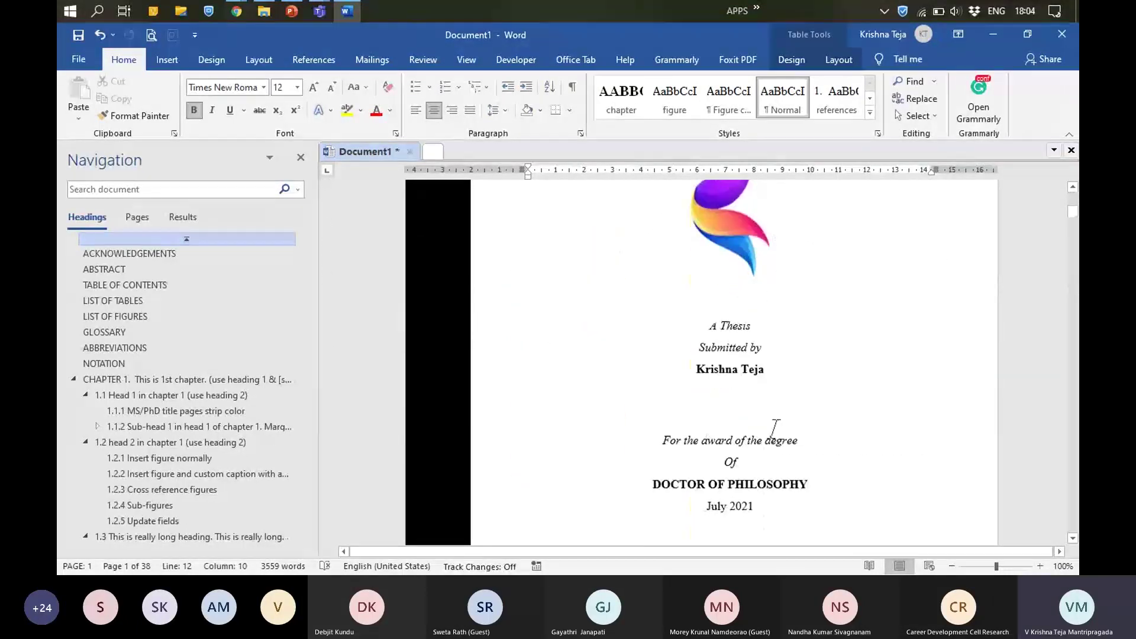
click(736, 372)
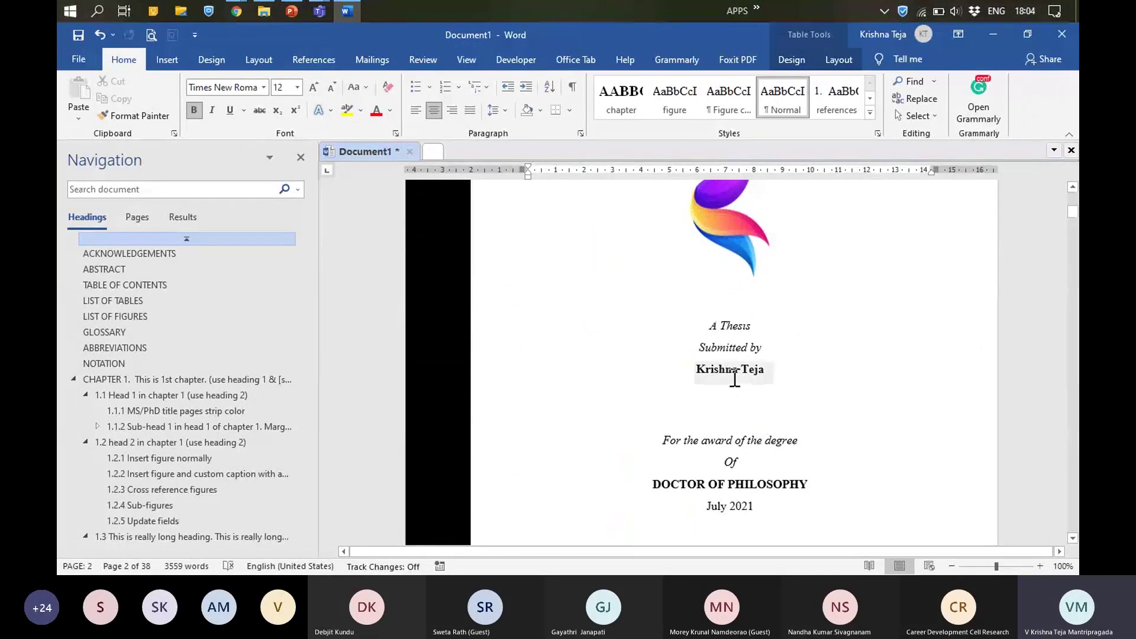
click(786, 406)
scroll(790, 382, down, 9)
scroll(790, 380, up, 8)
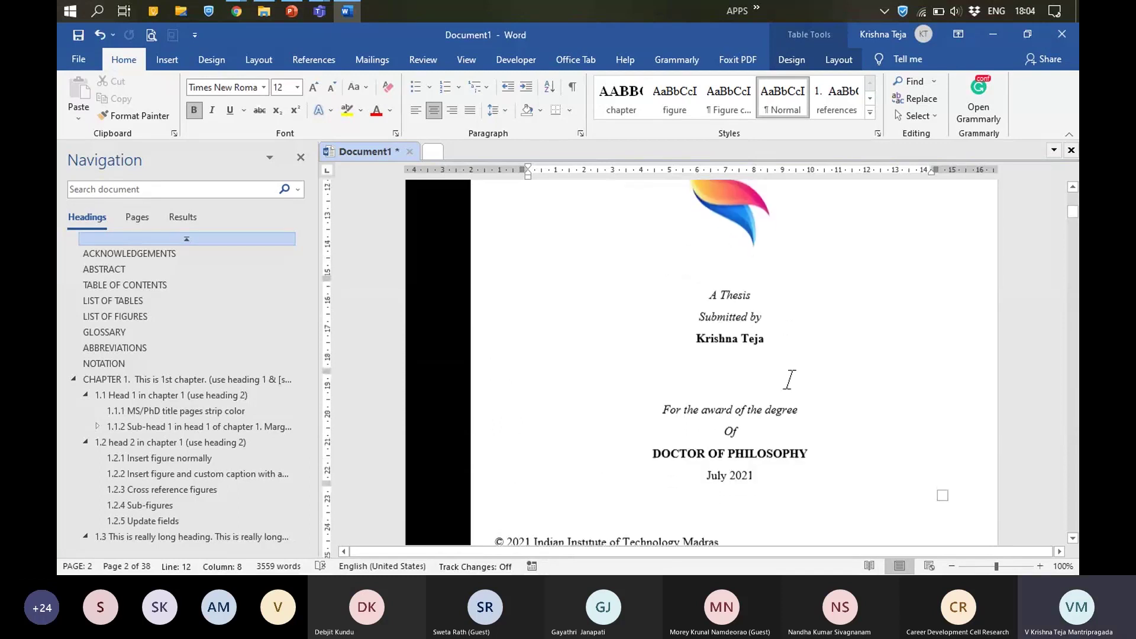
scroll(790, 379, down, 3)
Step: Inspect the updatable date field below the degree on the second title page
click(717, 327)
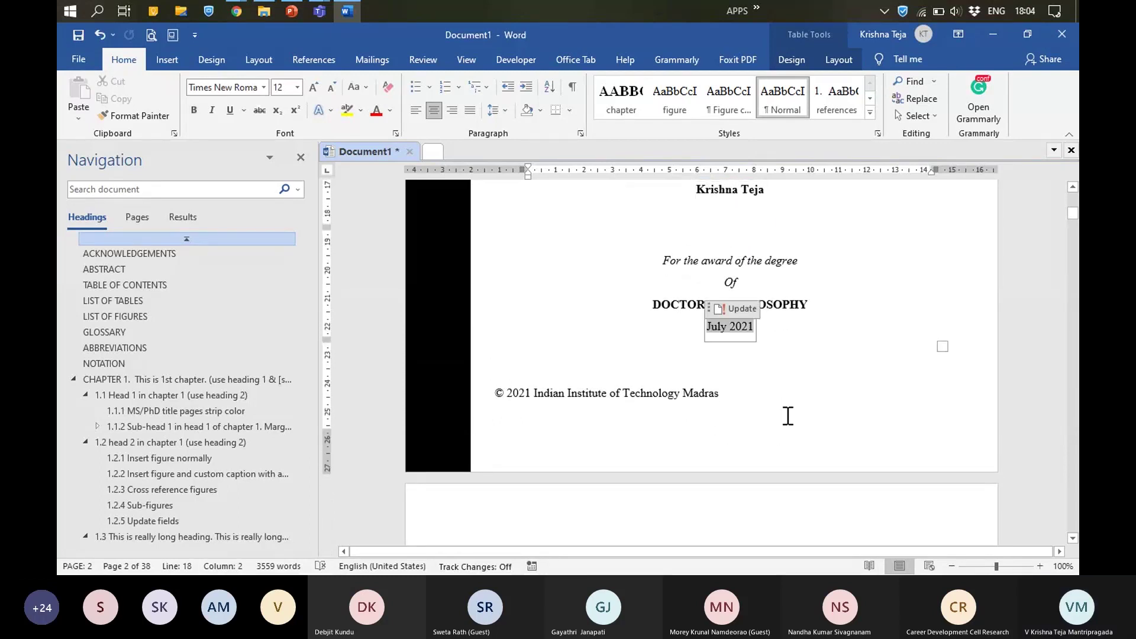
ctrl+scroll(781, 363, up, 2)
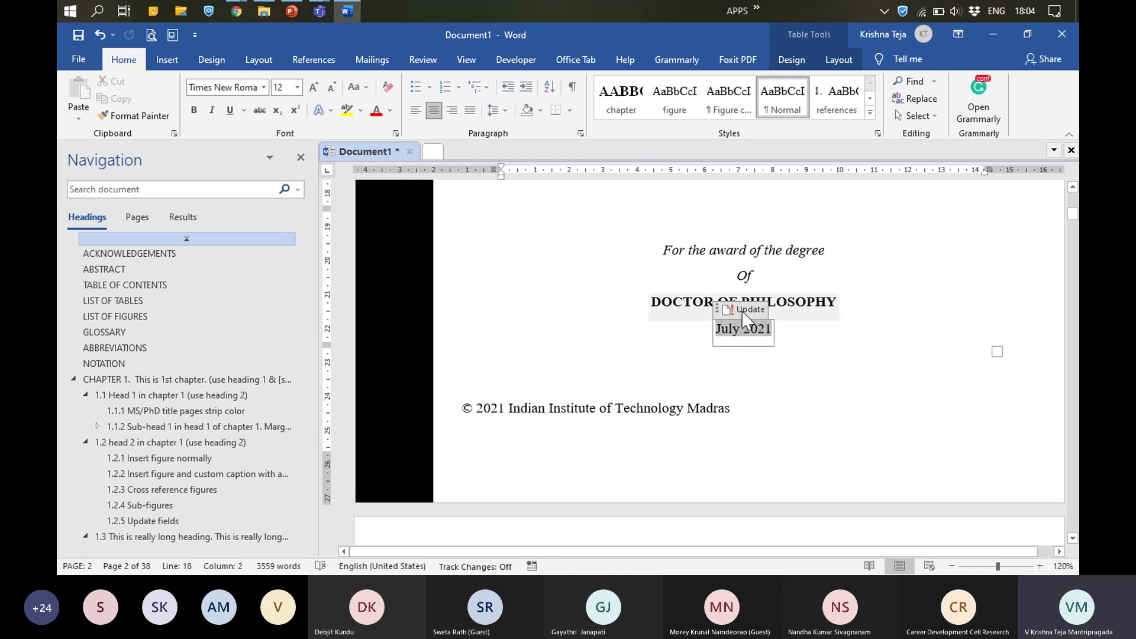
click(767, 383)
scroll(790, 328, down, 1)
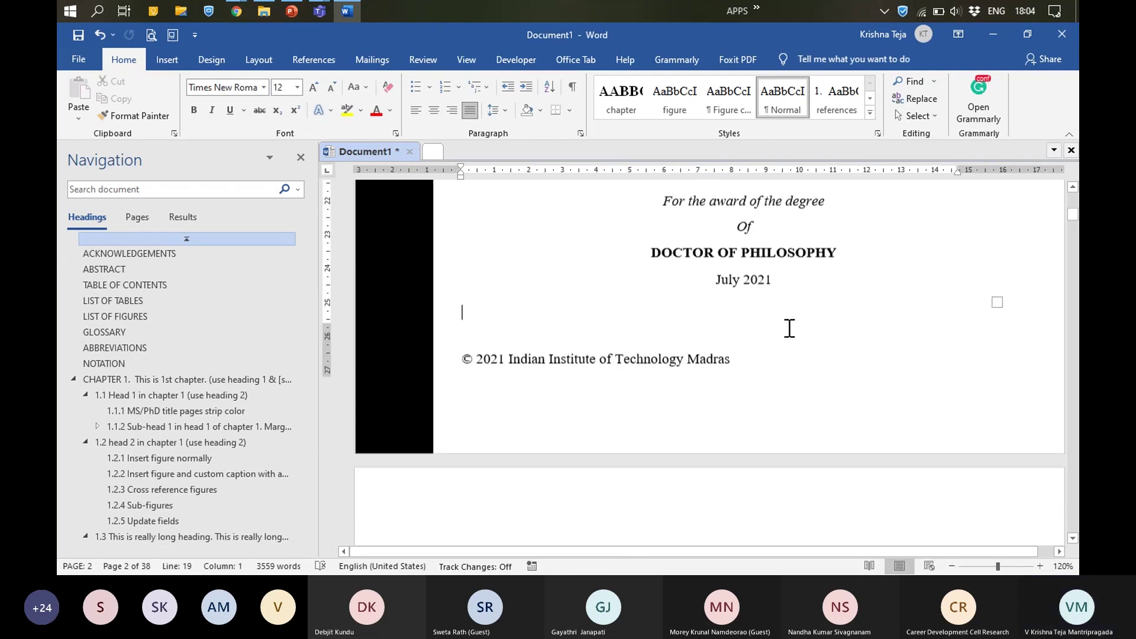
scroll(790, 328, down, 10)
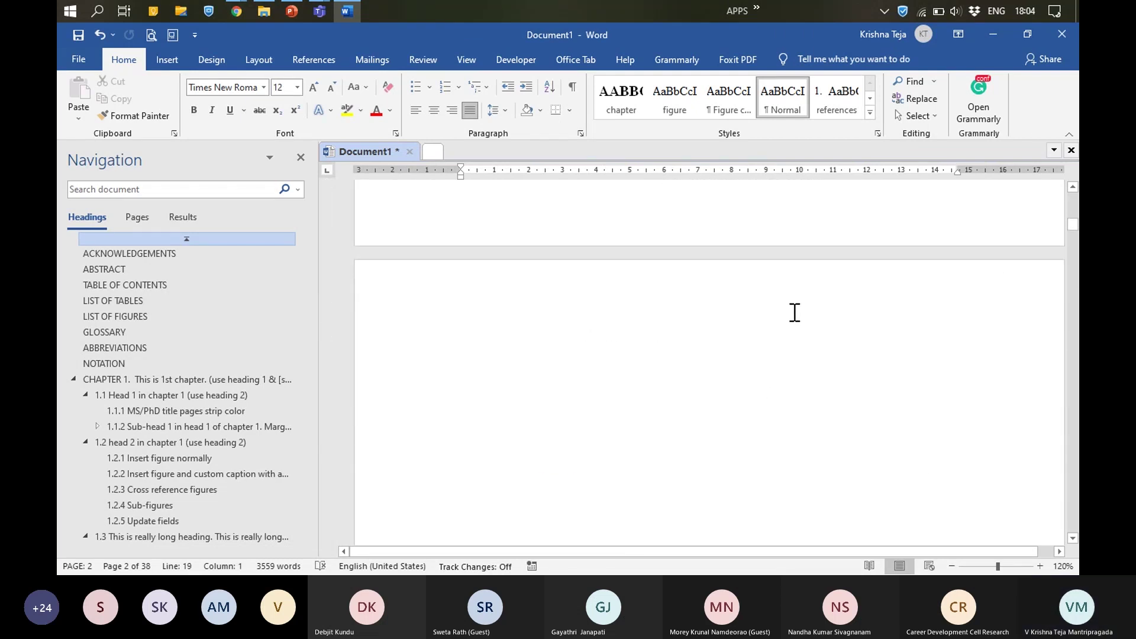
scroll(795, 313, down, 15)
scroll(802, 297, up, 5)
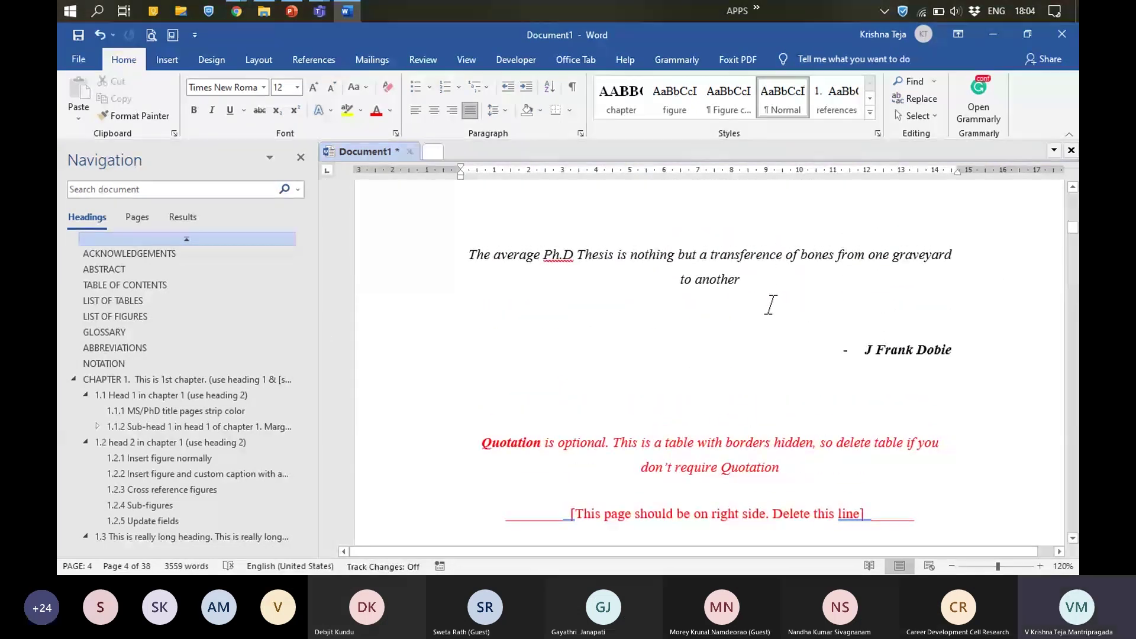
scroll(770, 306, up, 15)
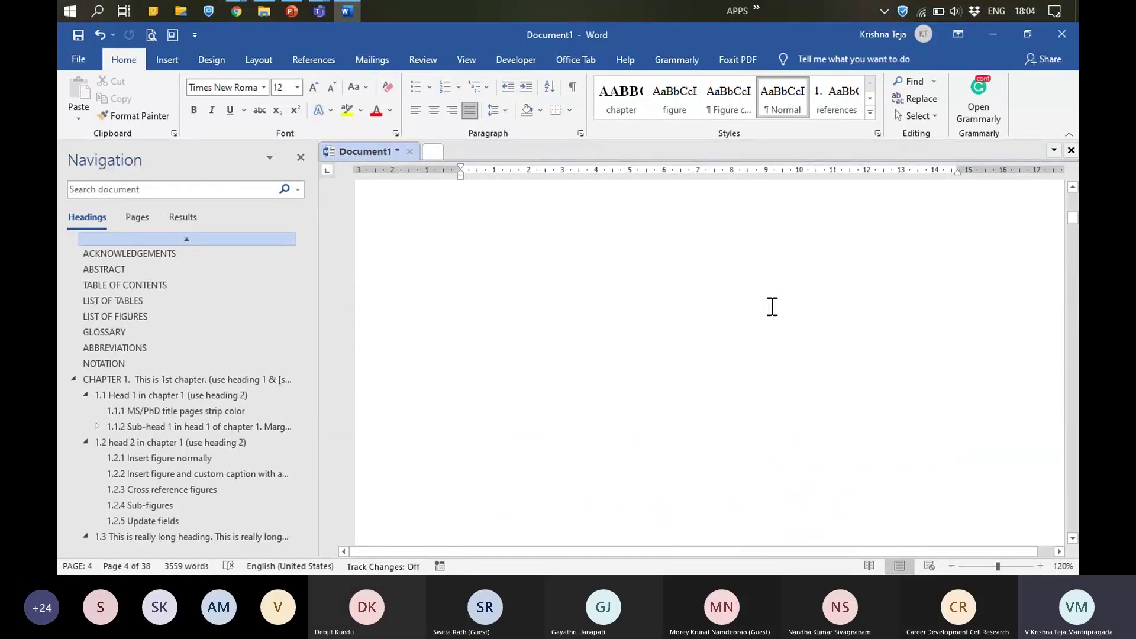
scroll(770, 306, up, 5)
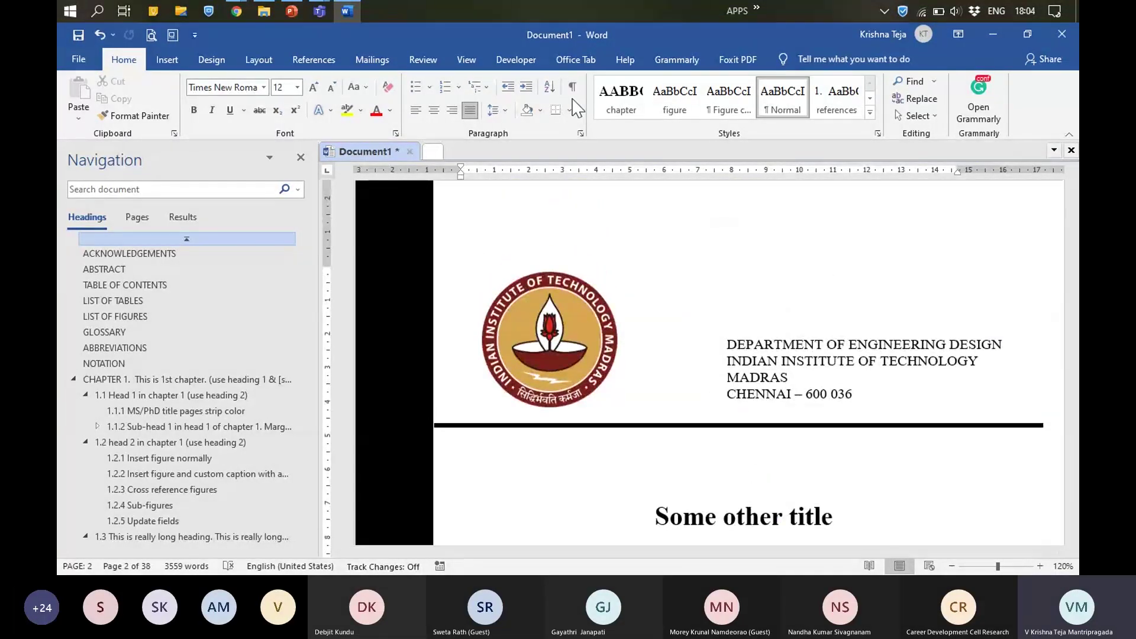
Step: Go to the Chapter 1 heading and turn on the display of paragraph marks and hidden formatting symbols
click(177, 380)
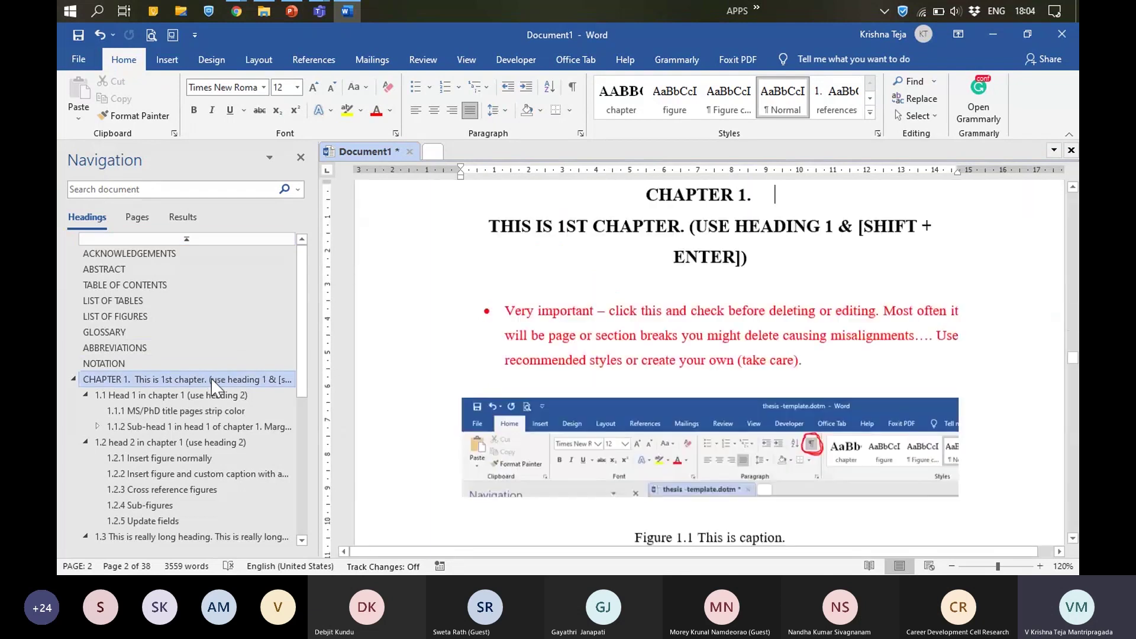
scroll(815, 309, down, 1)
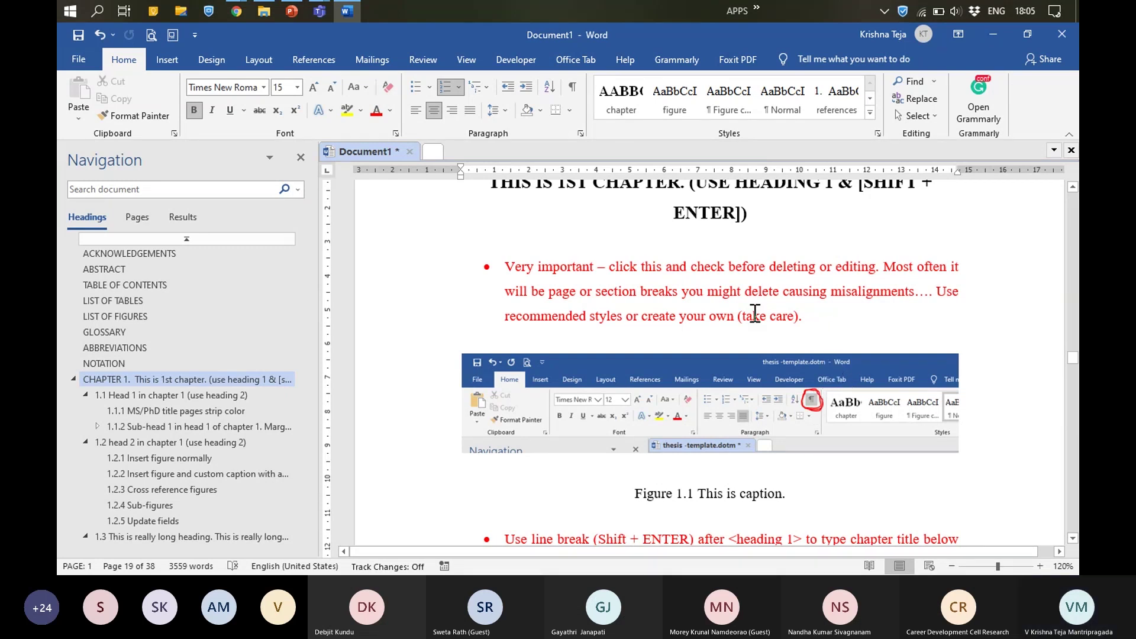
click(572, 87)
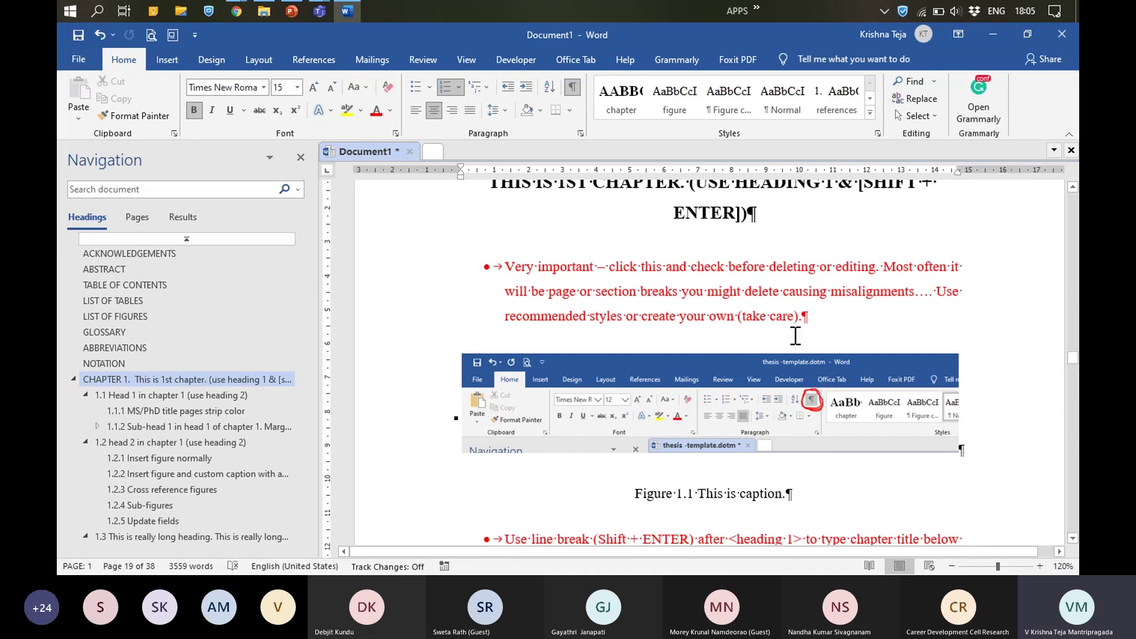
Step: Examine the formatting marks around the Chapter 1 heading and the section break before it
scroll(751, 391, down, 2)
scroll(756, 420, up, 3)
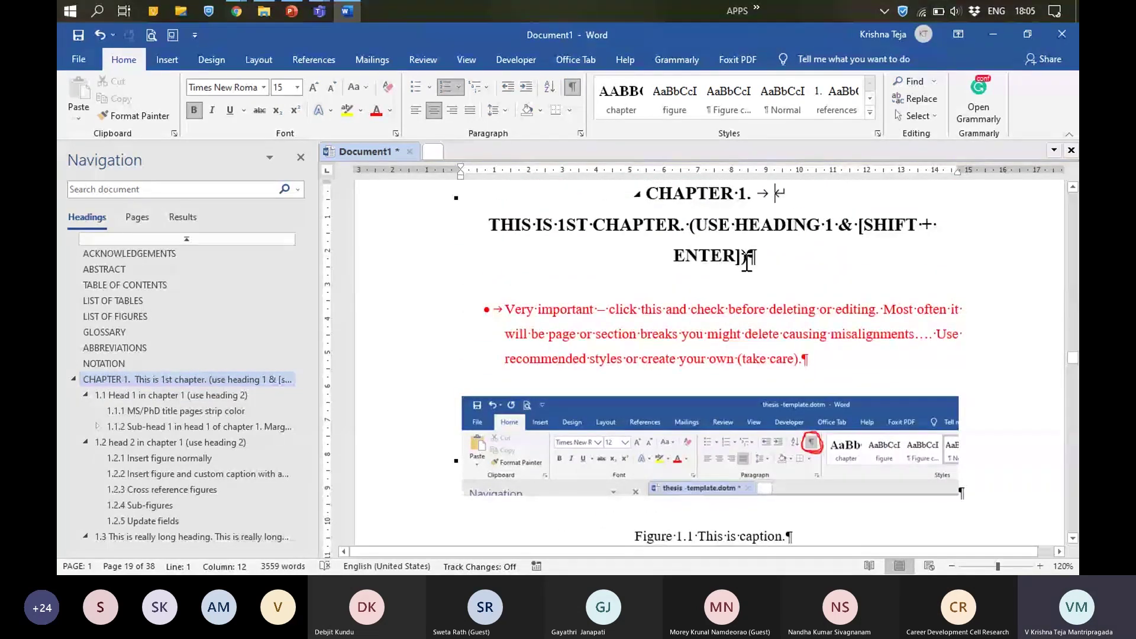
scroll(811, 393, down, 4)
scroll(814, 385, up, 12)
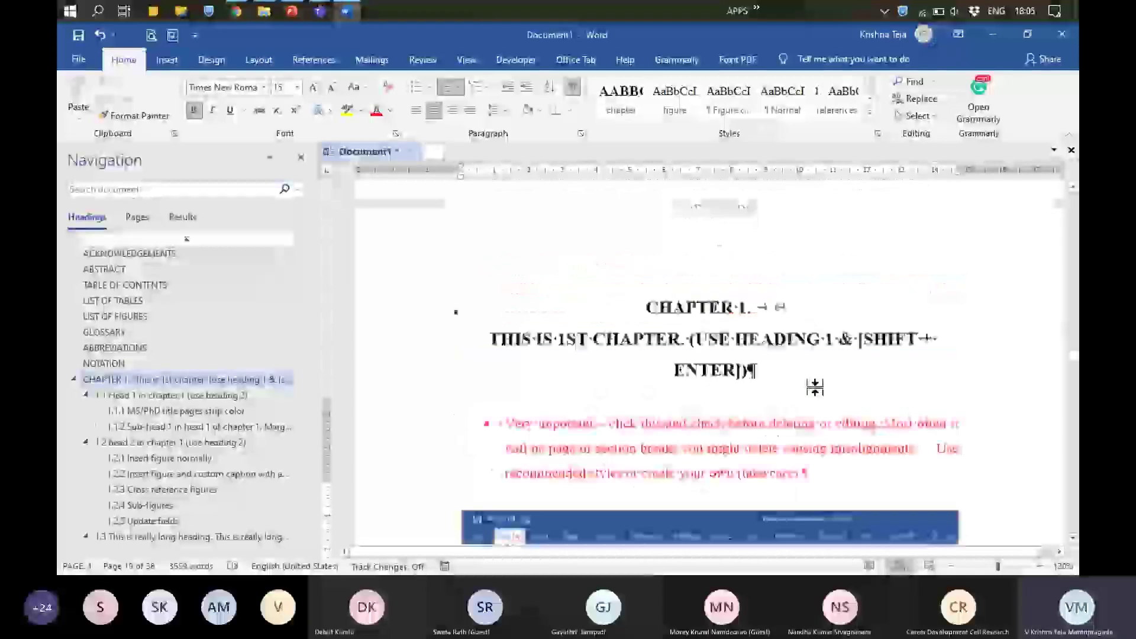
scroll(815, 387, up, 1)
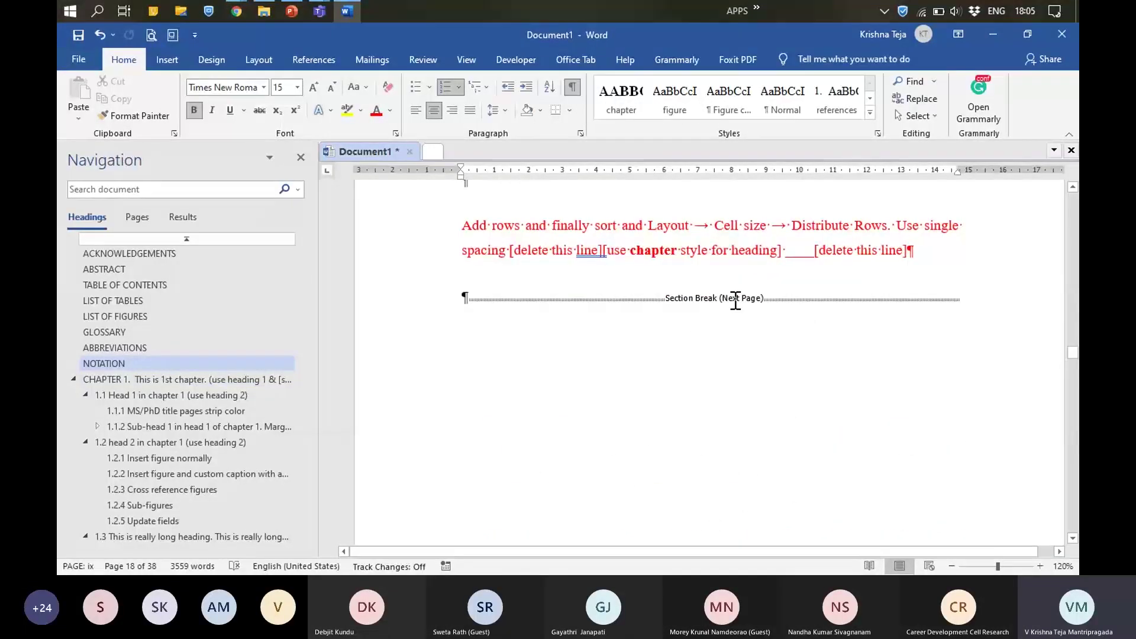
Step: Merge the section break's empty paragraph into the red note below the notation tables and check the page numbers on both sides of the break
scroll(721, 394, down, 3)
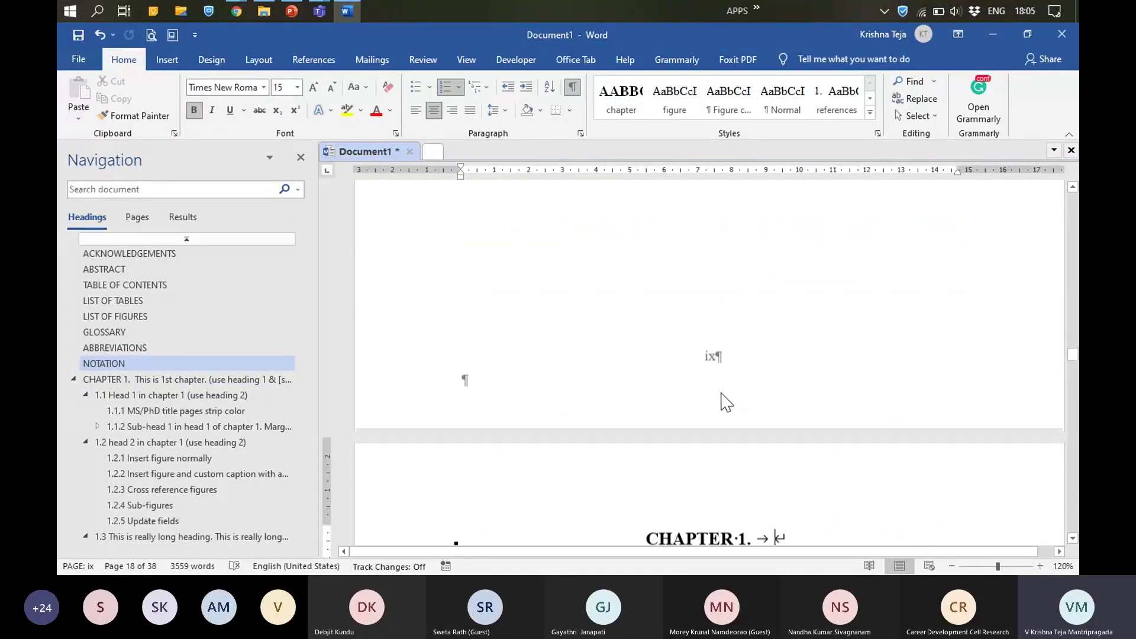
scroll(719, 372, down, 20)
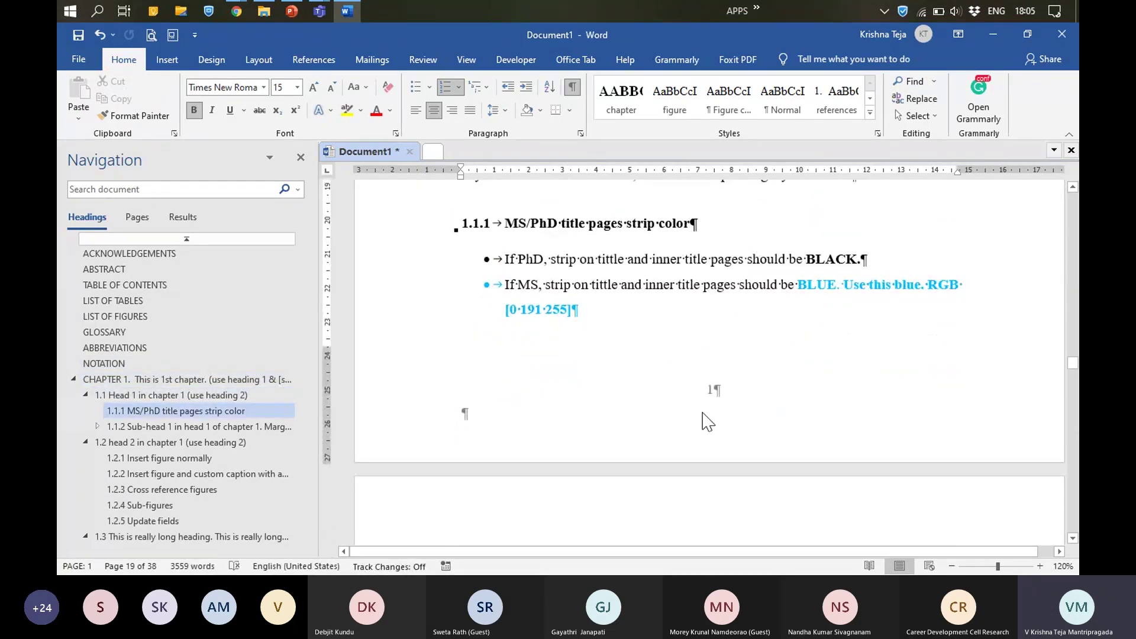
scroll(752, 305, up, 20)
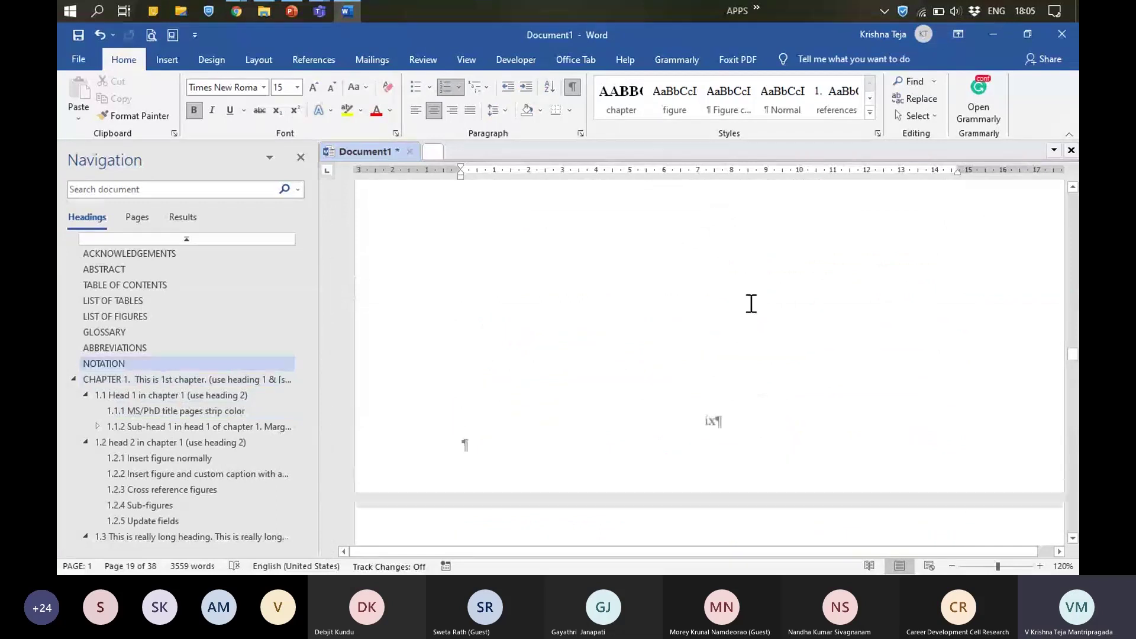
scroll(752, 304, up, 5)
click(460, 302)
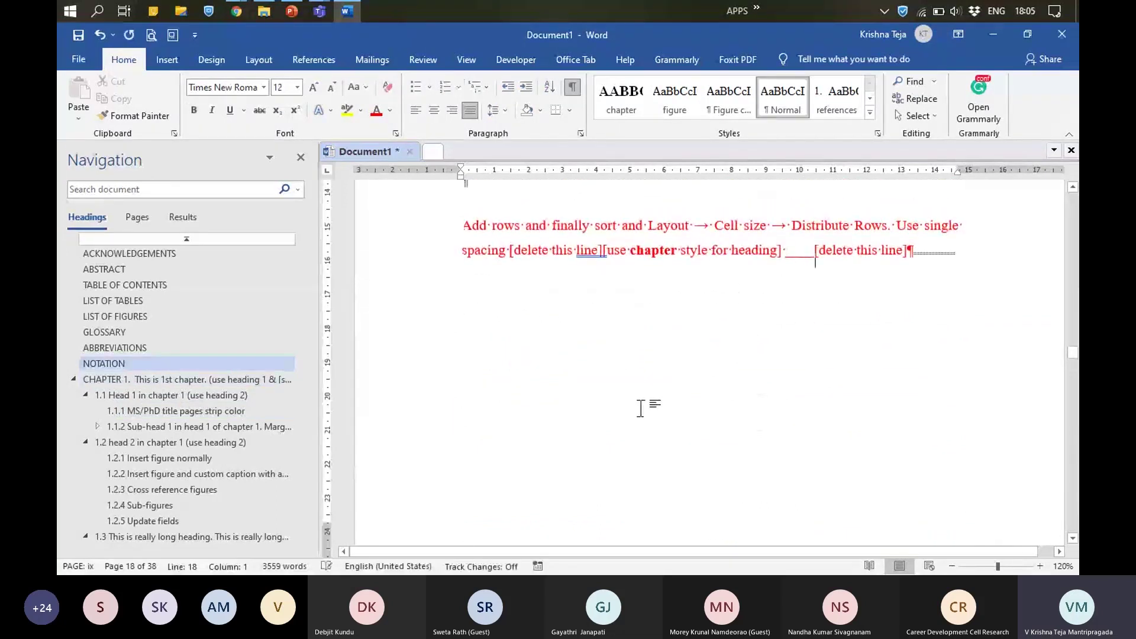
scroll(640, 408, down, 20)
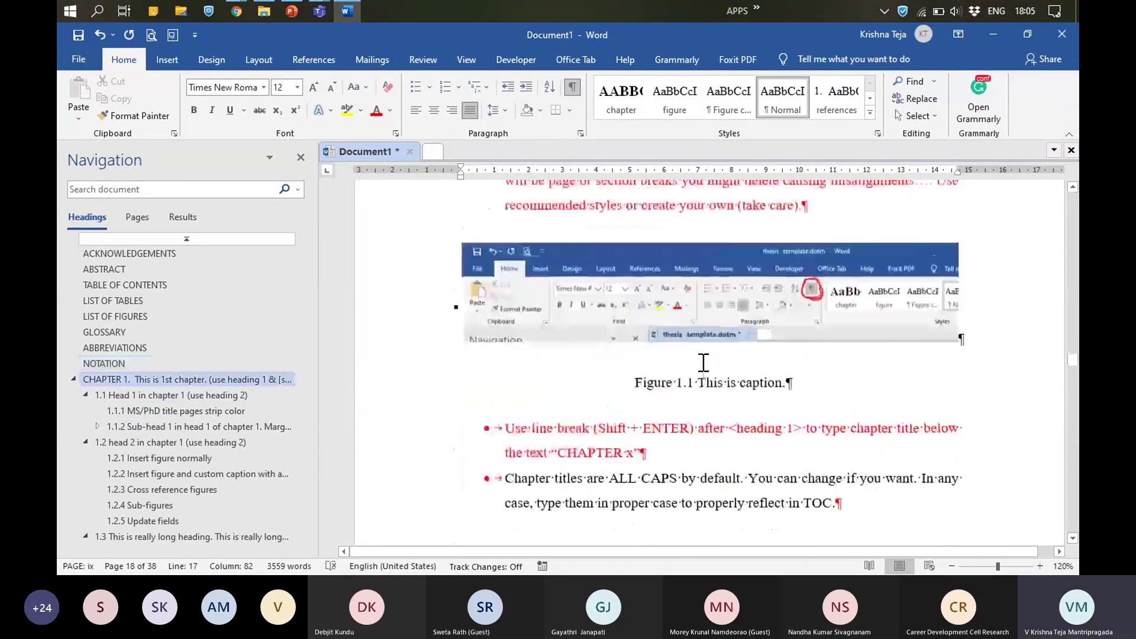
scroll(703, 362, down, 5)
scroll(710, 362, up, 6)
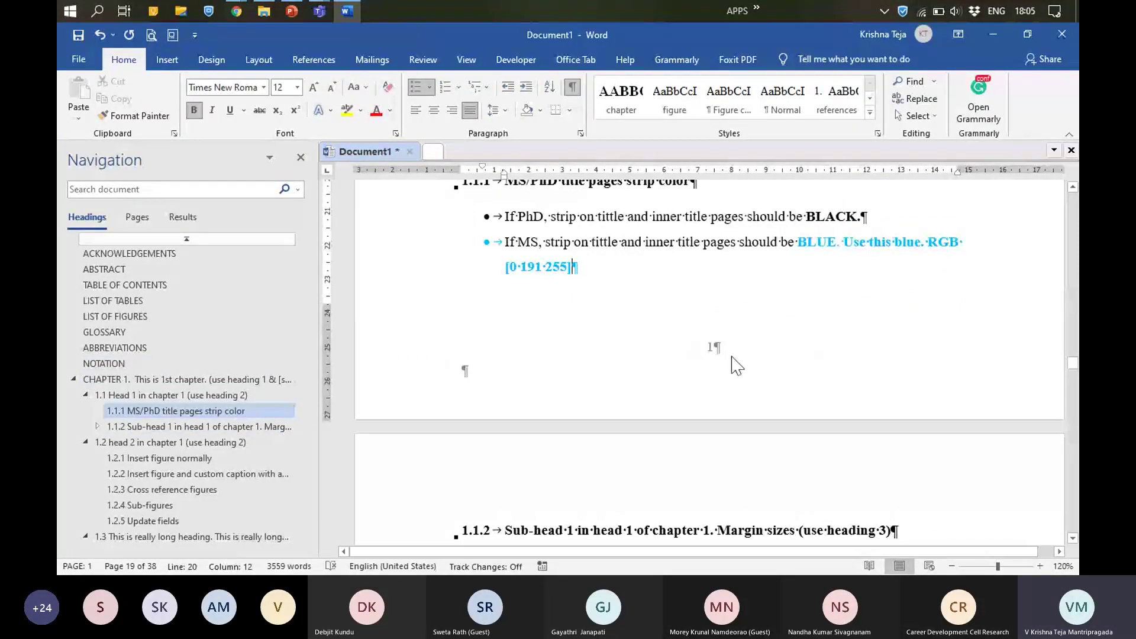
scroll(734, 361, up, 15)
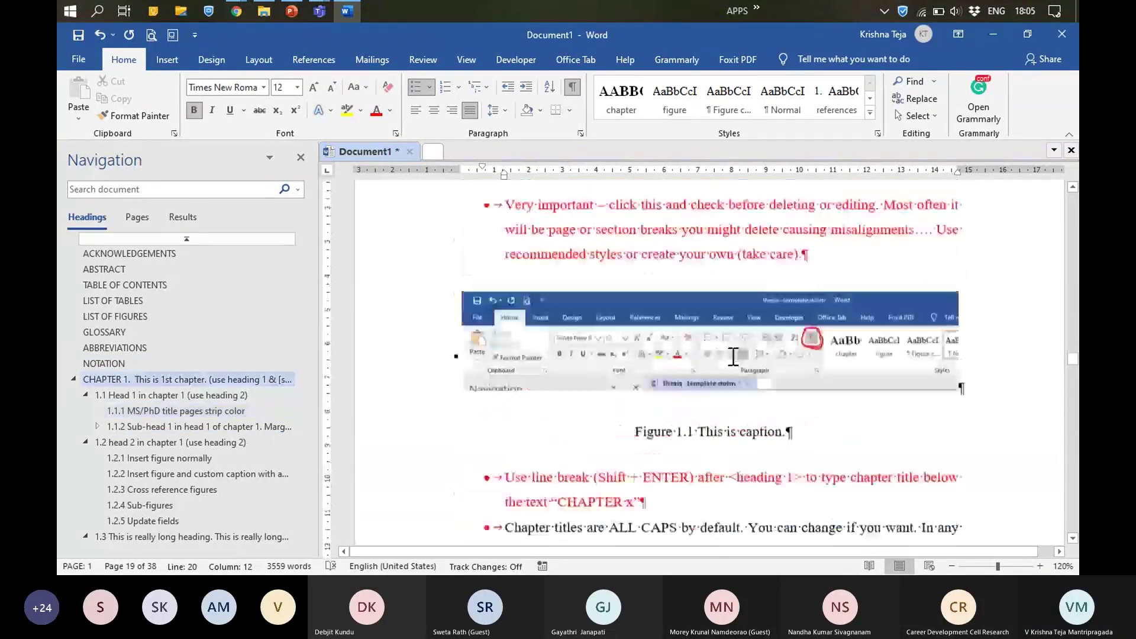
scroll(731, 361, up, 5)
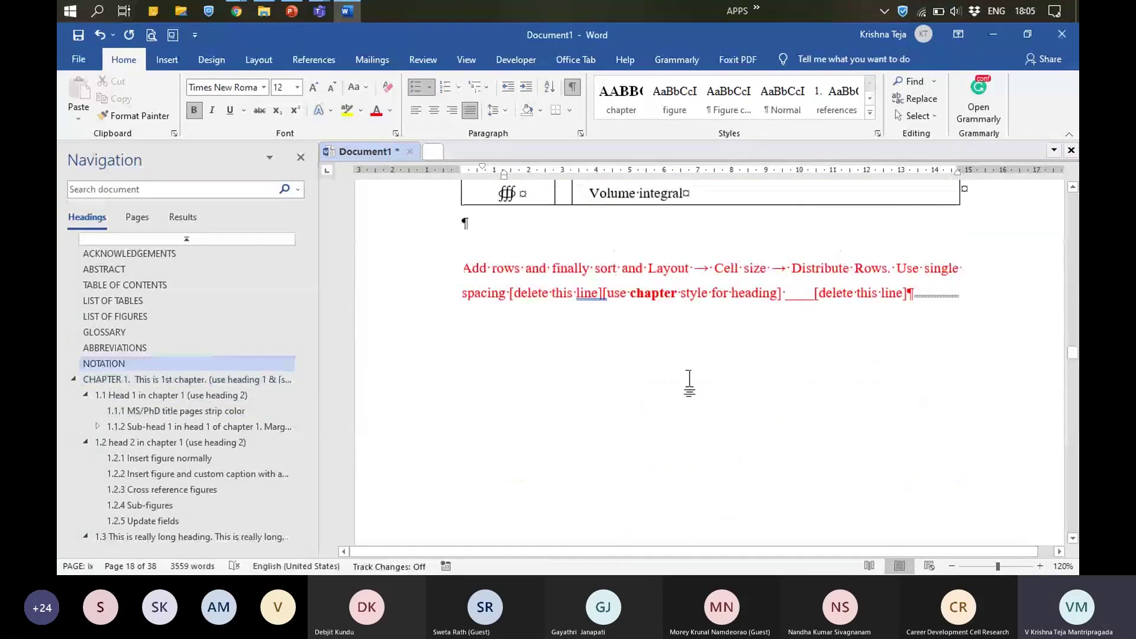
Step: Delete the section break before Chapter 1 and check the page number at the end of the chapter's first page
click(915, 296)
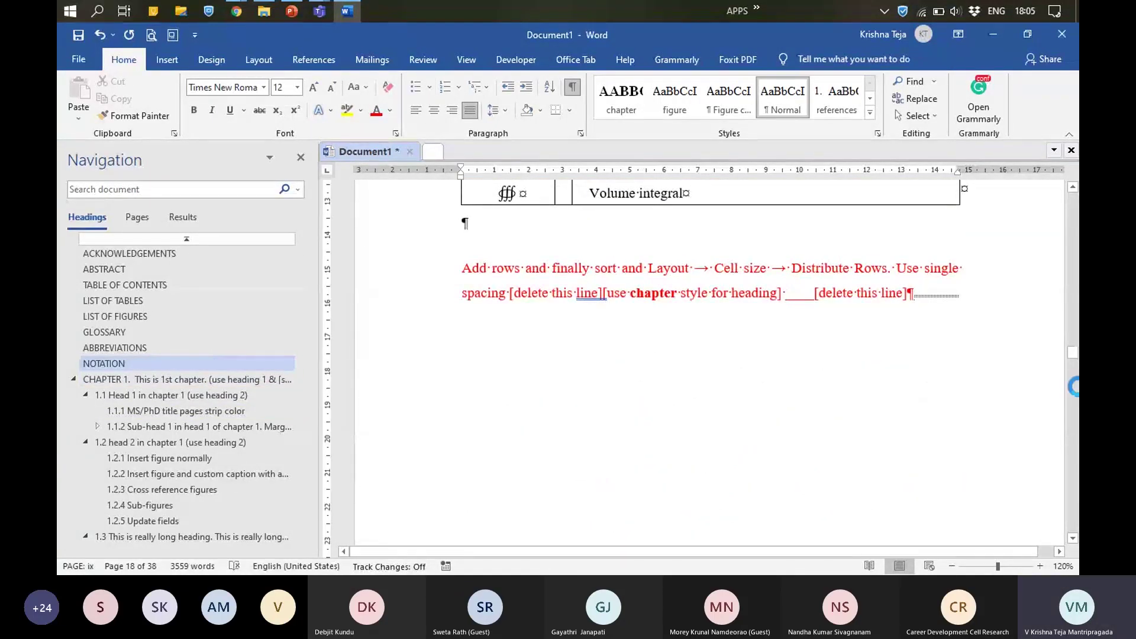
key(Down)
scroll(888, 355, up, 8)
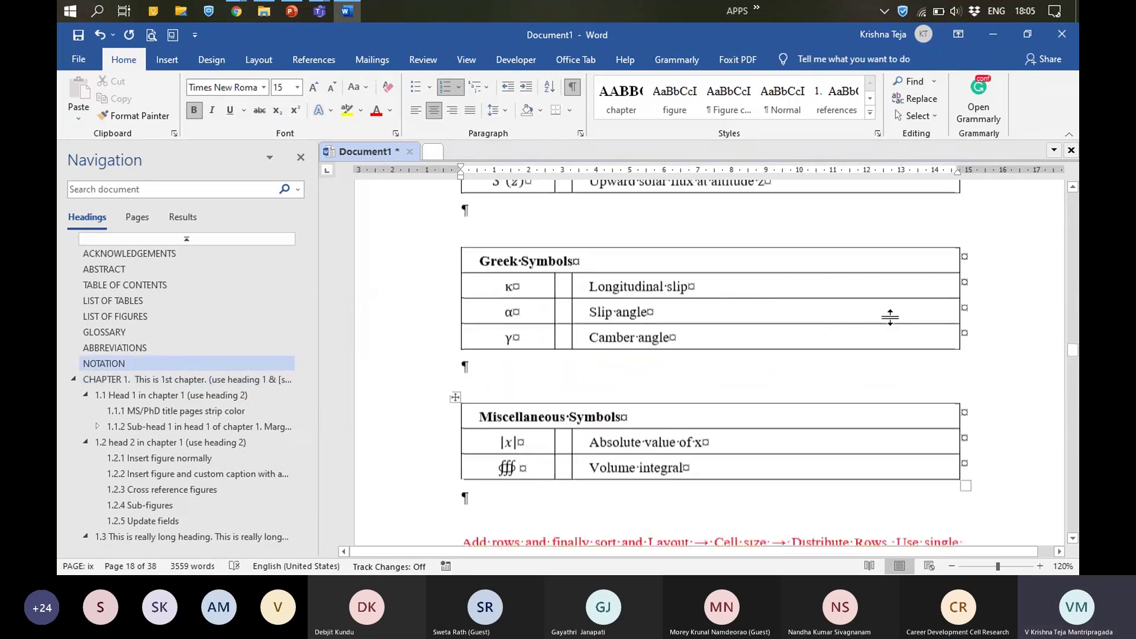
scroll(875, 331, down, 5)
scroll(868, 385, down, 15)
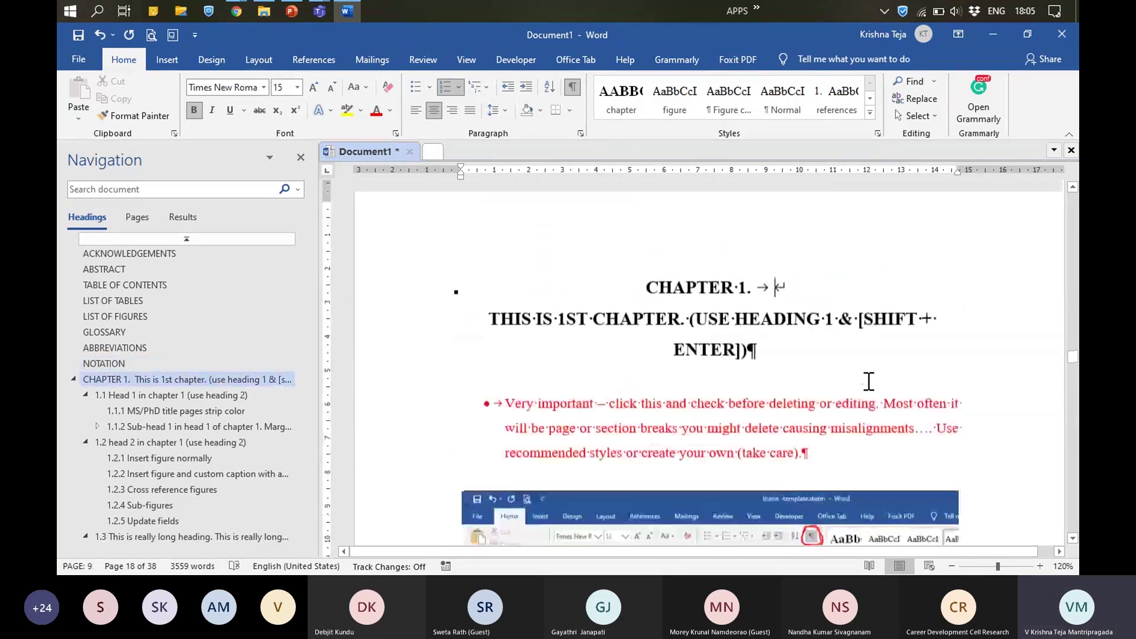
scroll(869, 384, down, 3)
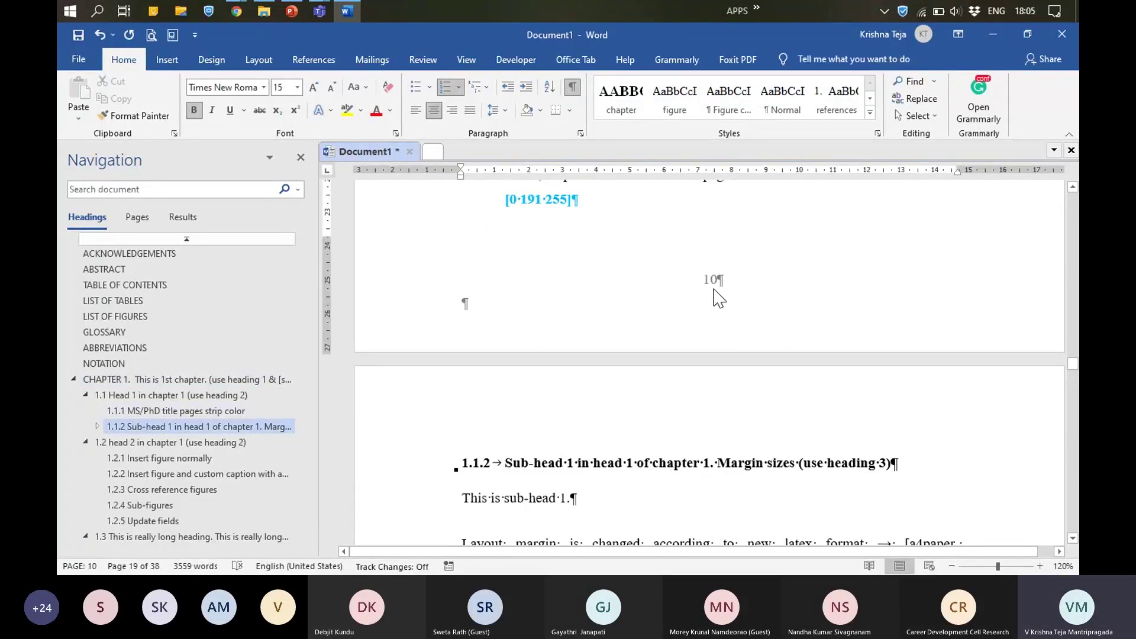
Step: Undo the section break deletion and the paragraph merge before it, checking the page number on Chapter 1's first page in between
scroll(746, 308, up, 15)
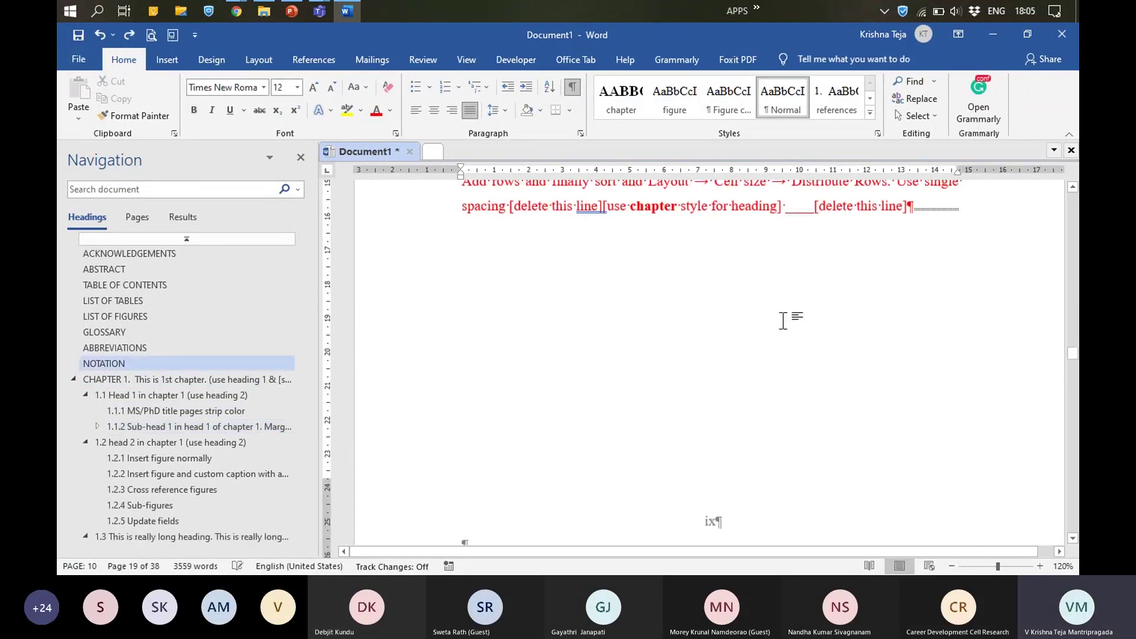
scroll(782, 317, down, 10)
scroll(858, 348, down, 5)
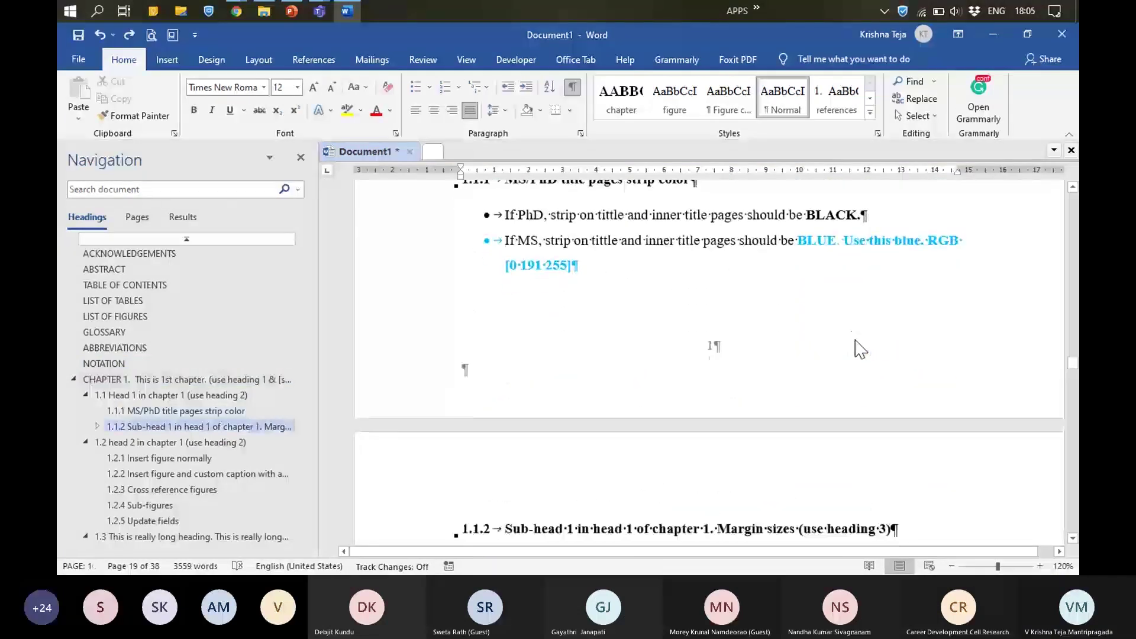
scroll(858, 343, up, 10)
scroll(828, 402, up, 5)
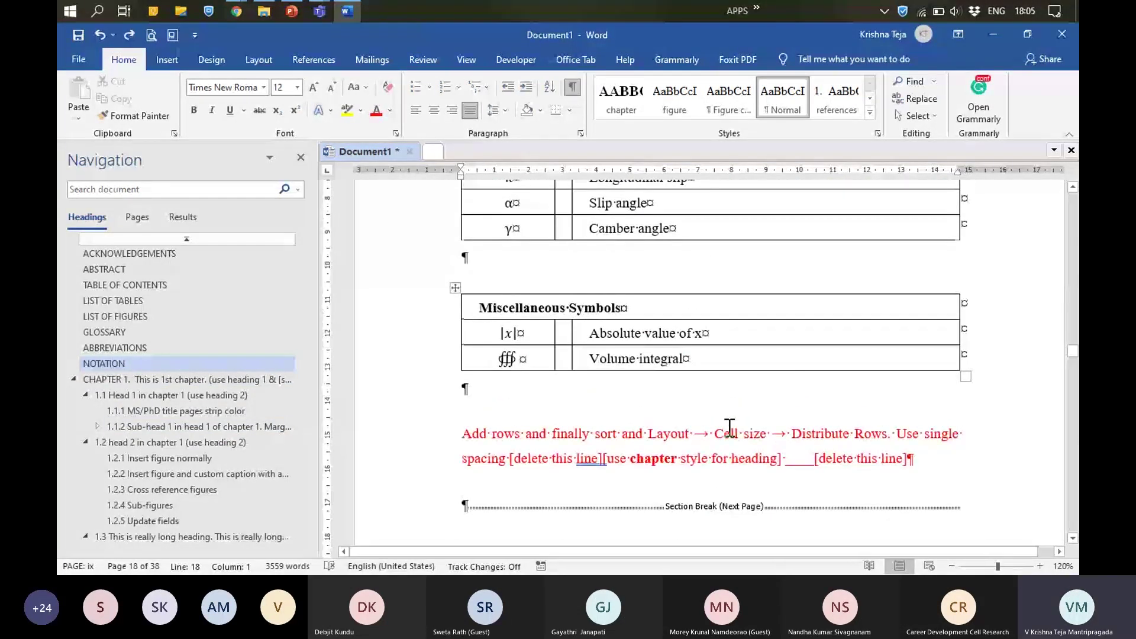
Step: Return to the instructions below the Chapter 1 heading and turn off the display of formatting marks
scroll(791, 447, down, 5)
scroll(788, 431, down, 8)
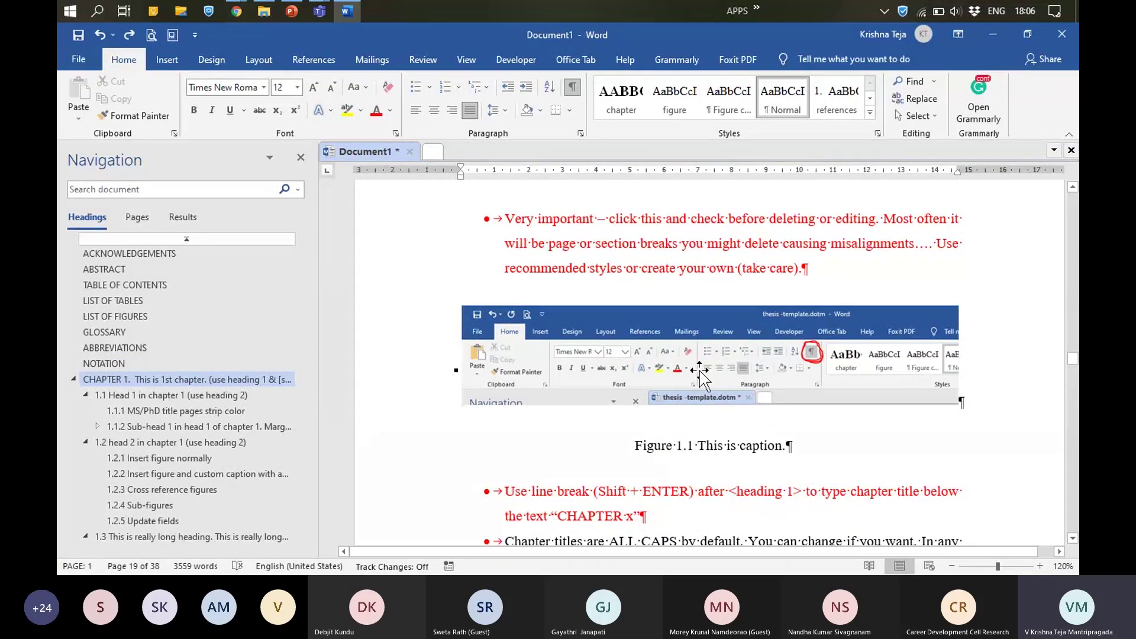
scroll(704, 376, down, 1)
scroll(709, 368, down, 2)
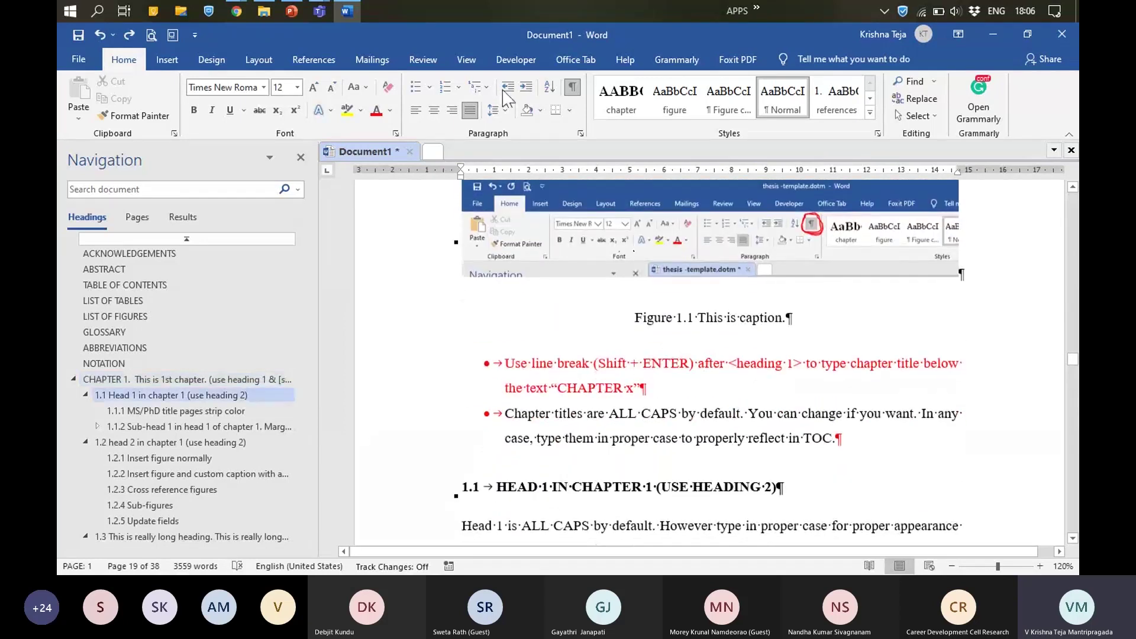
key(ctrl+shift+8)
Step: Put the cursor in heading 1.1 and check its style among all the available styles, leaving it unchanged
scroll(705, 318, down, 6)
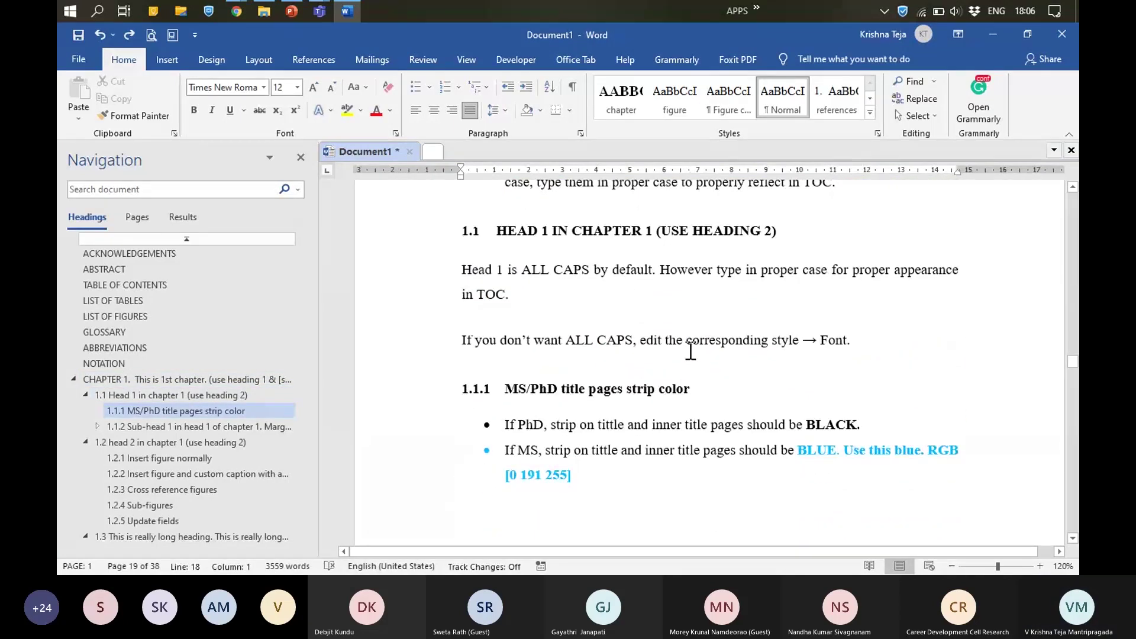
click(594, 230)
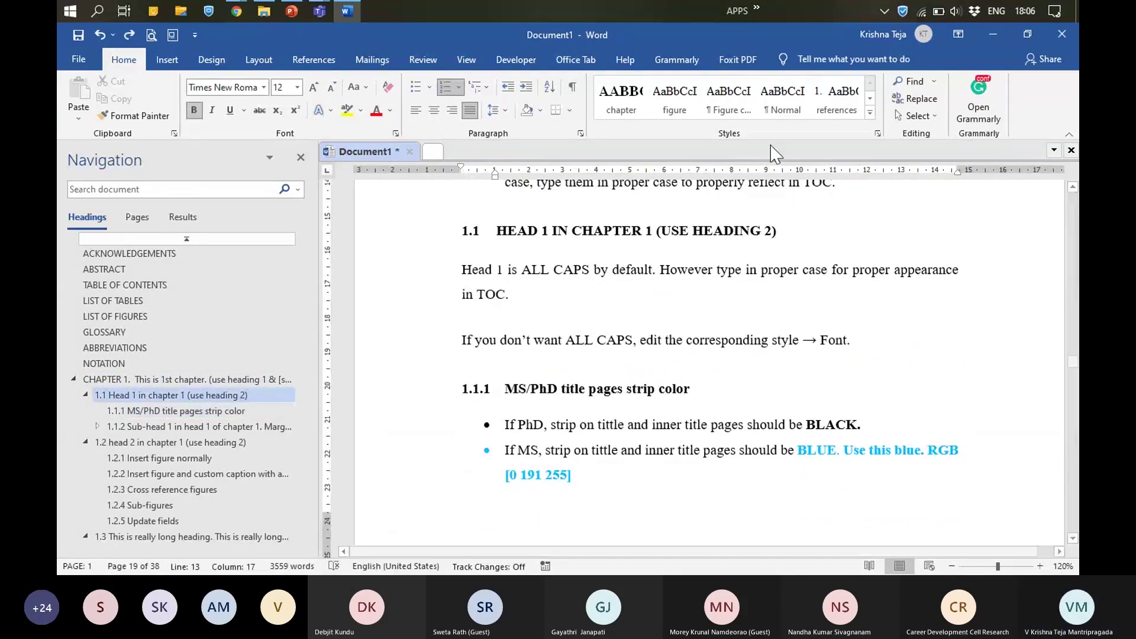
click(871, 116)
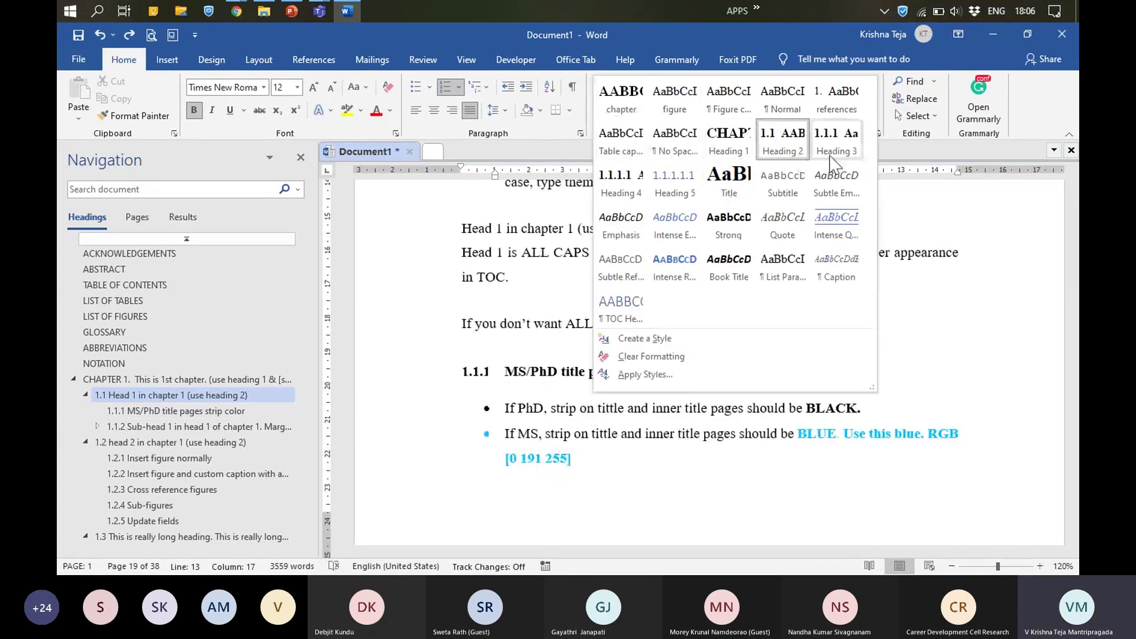
click(649, 469)
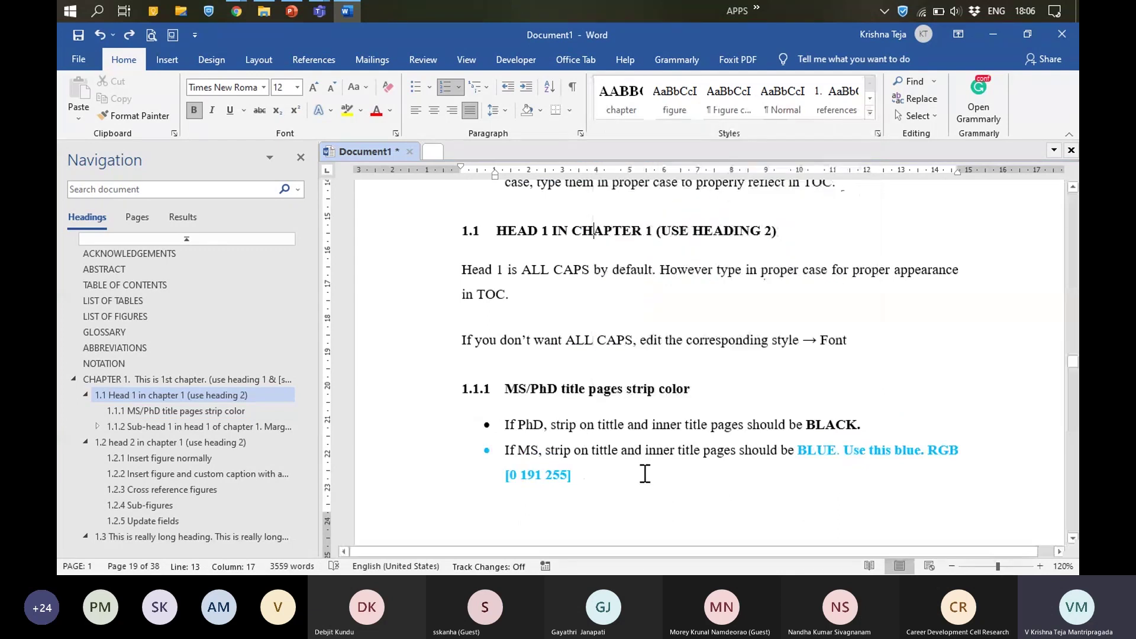
Step: Add a new line reading "New chap" after the RGB [0 191 255] bullet in section 1.1.1
scroll(642, 439, down, 5)
scroll(642, 447, up, 3)
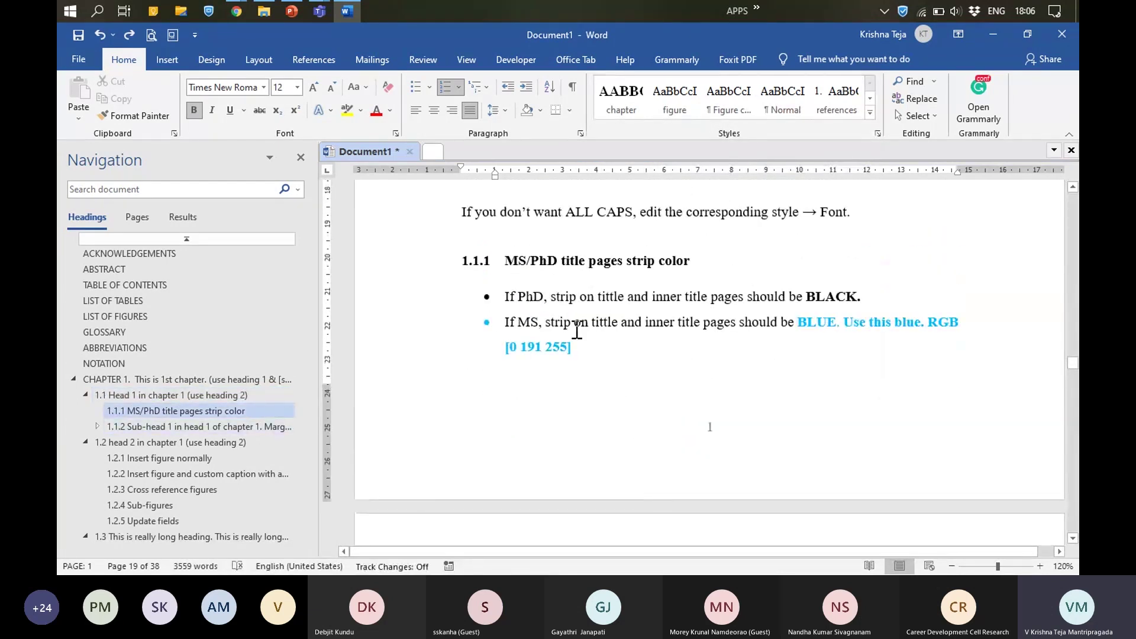
click(657, 382)
key(Return)
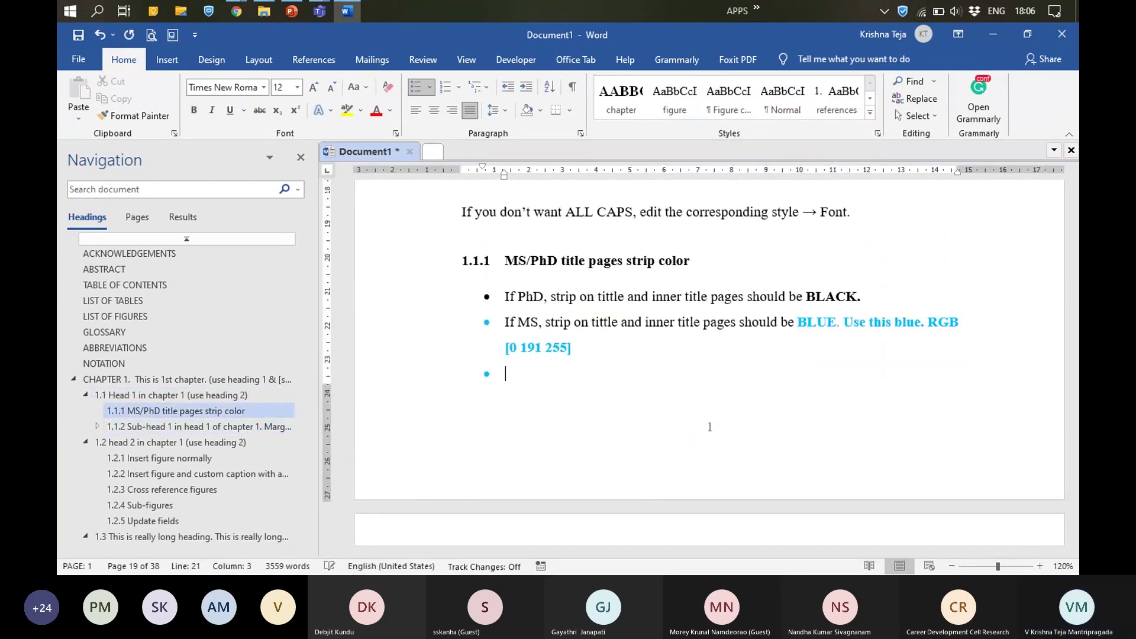
text(ch)
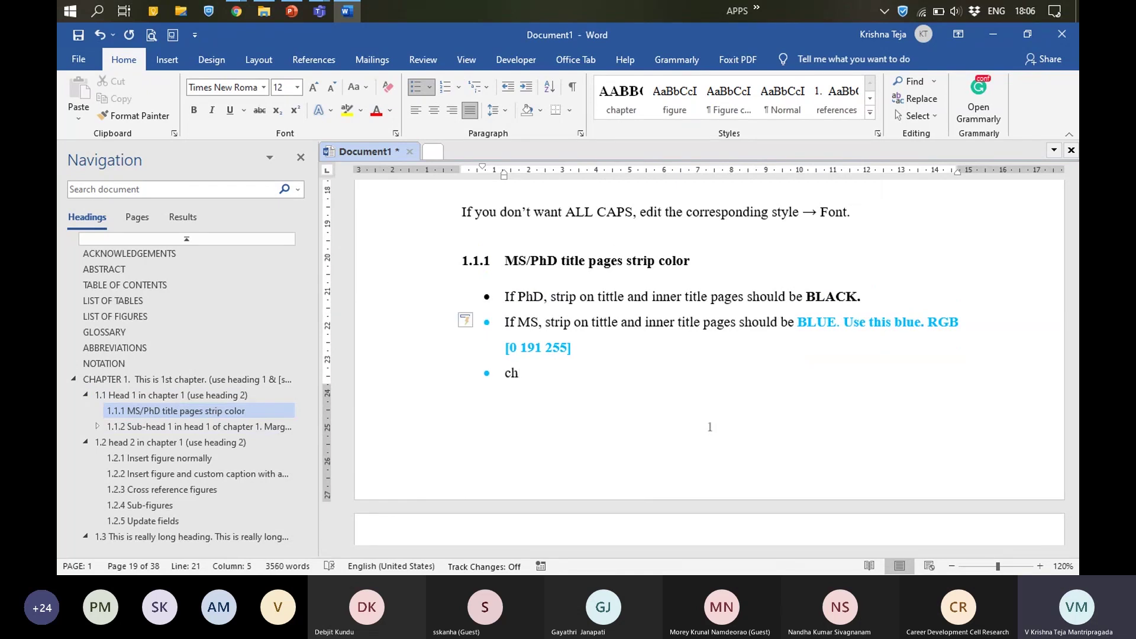
key(BackSpace)
key(BackSpace)
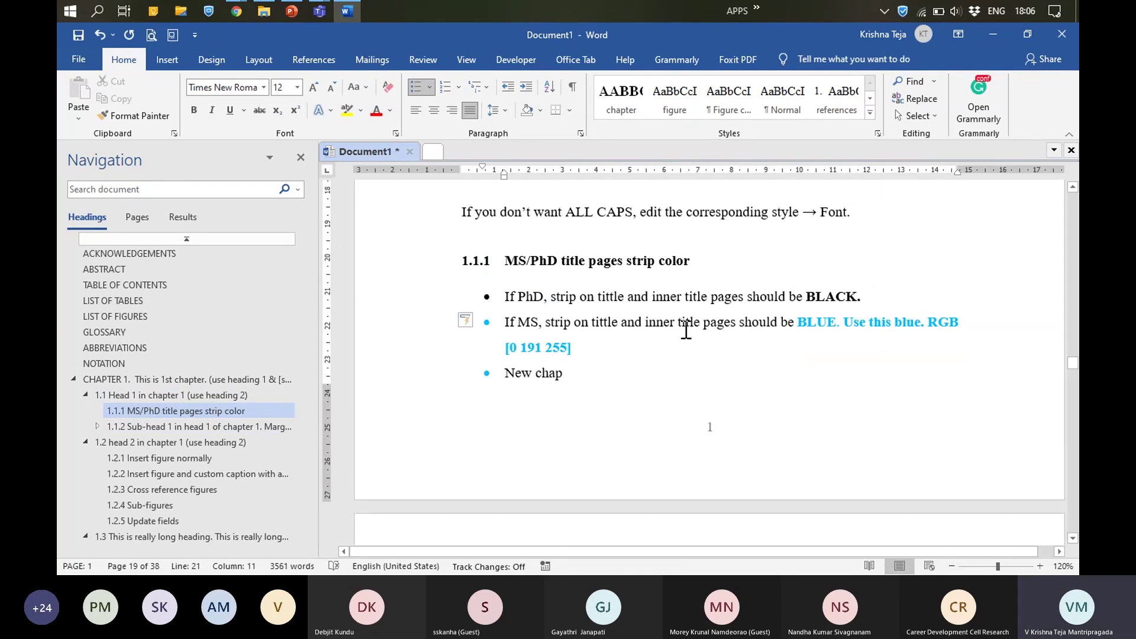
Step: Apply the chapter style to the "New chap" line and replace it with the Heading 1 style
click(620, 110)
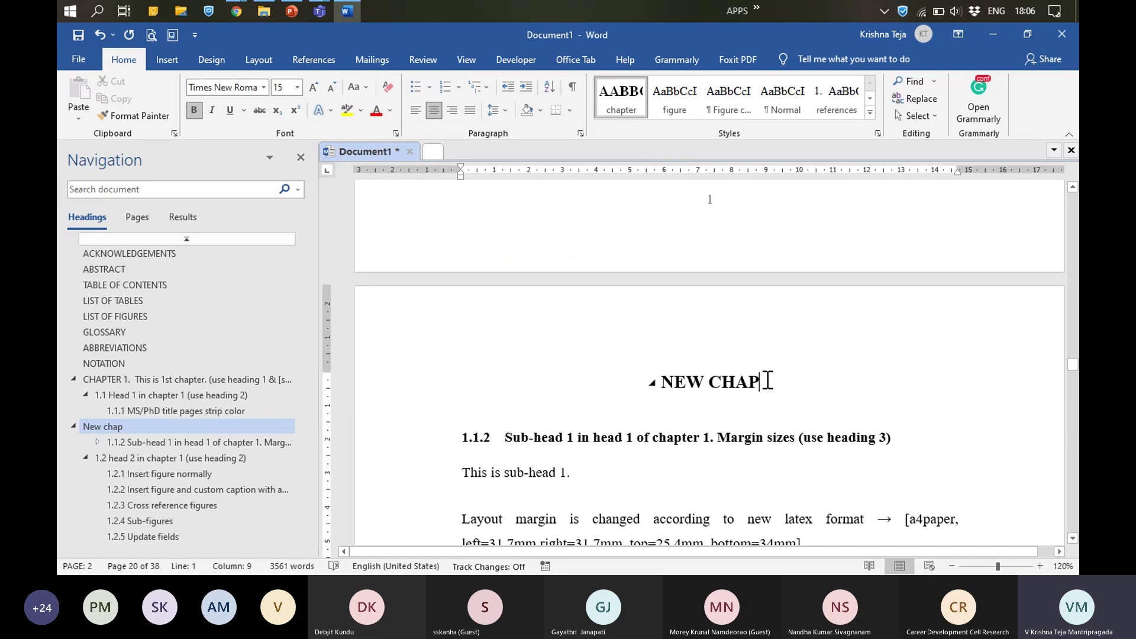
click(870, 113)
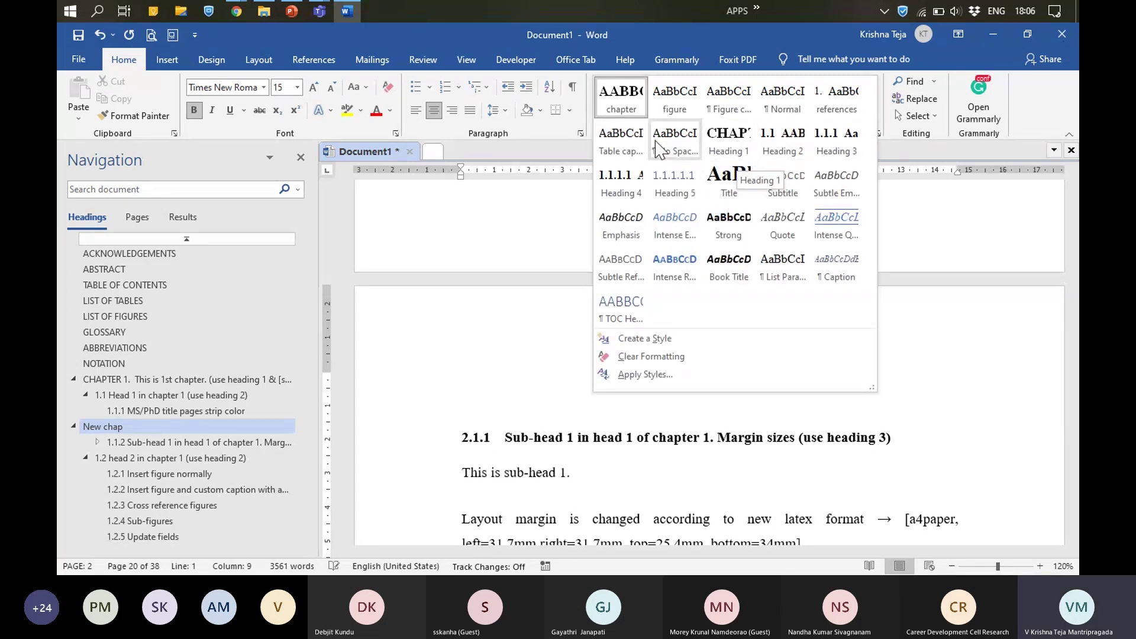
click(622, 109)
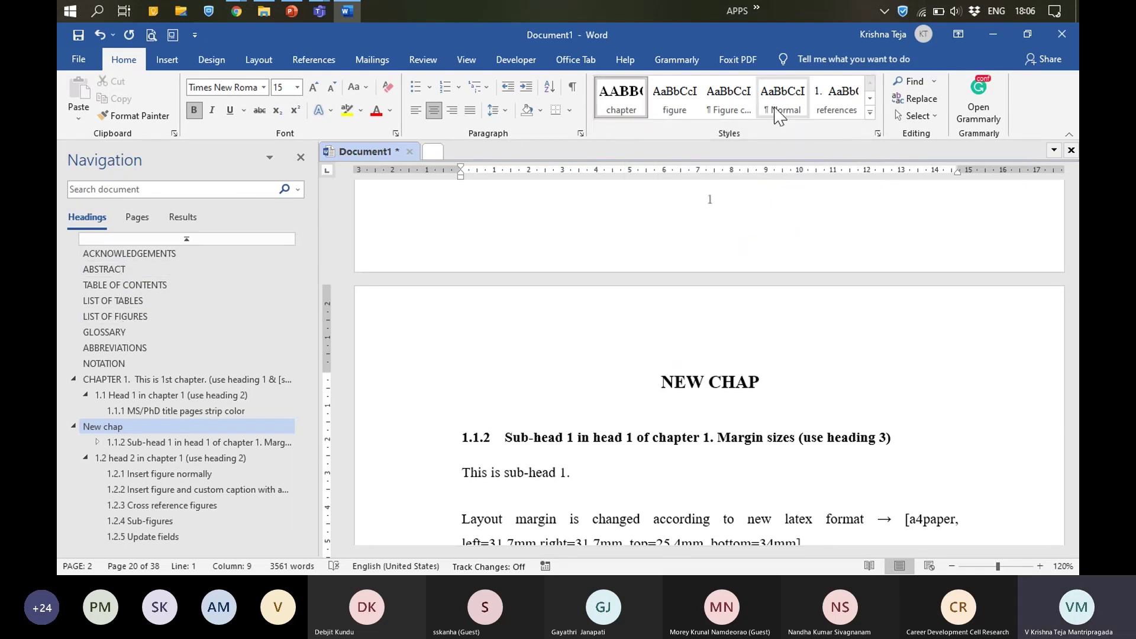
click(869, 112)
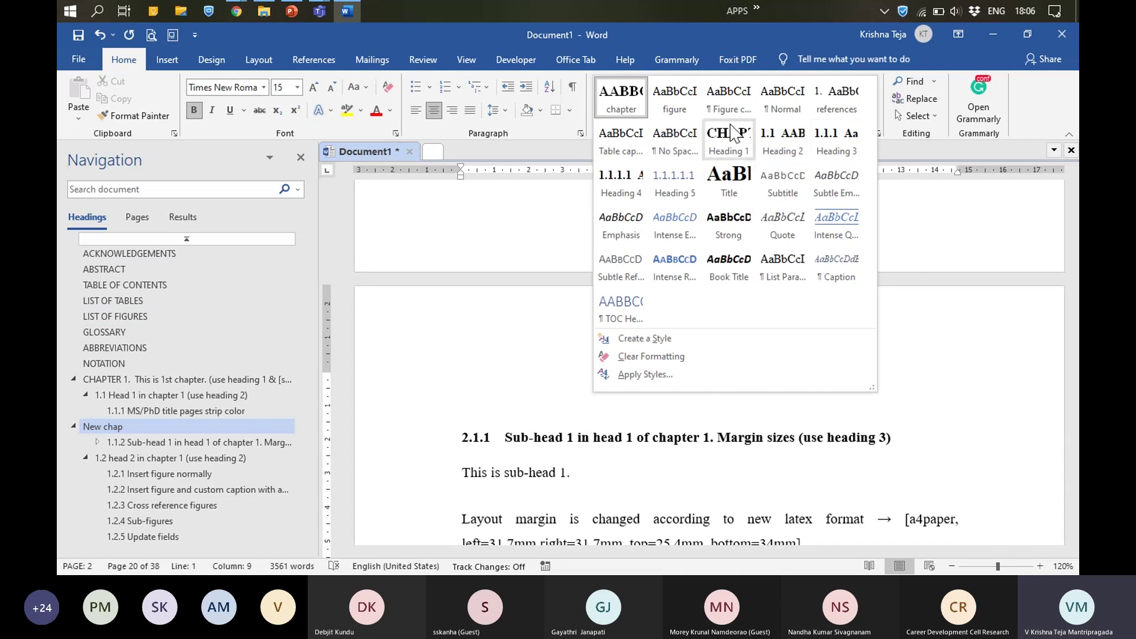
click(733, 155)
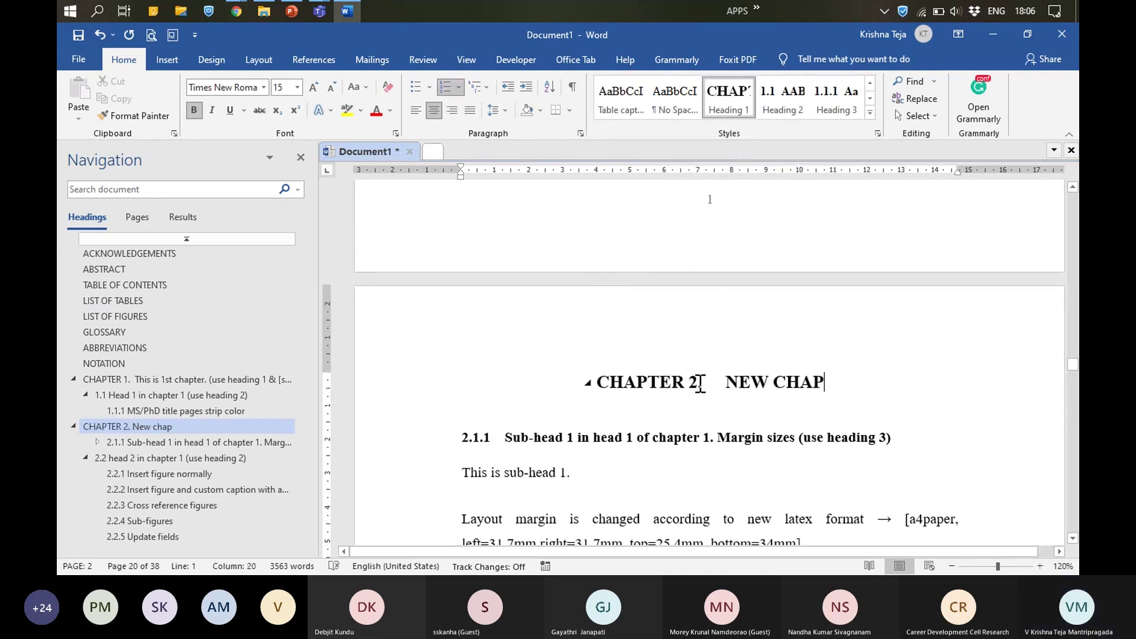
Step: Insert a line break before "NEW CHAP" in the Chapter 2 heading, first trying and undoing a paragraph break there
double_click(730, 383)
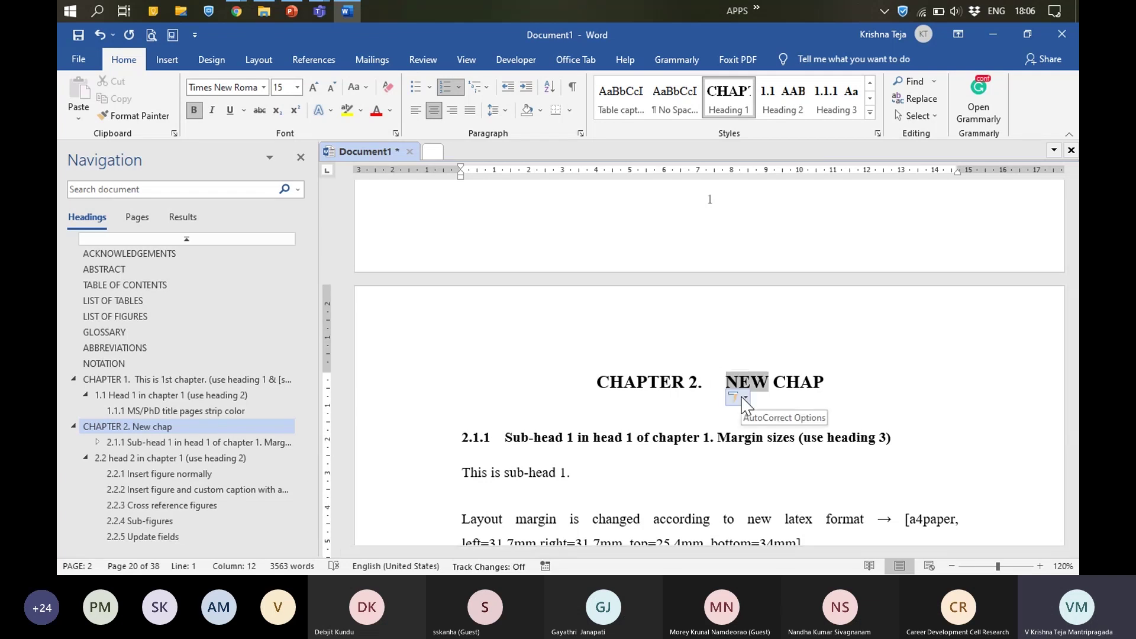
key(Return)
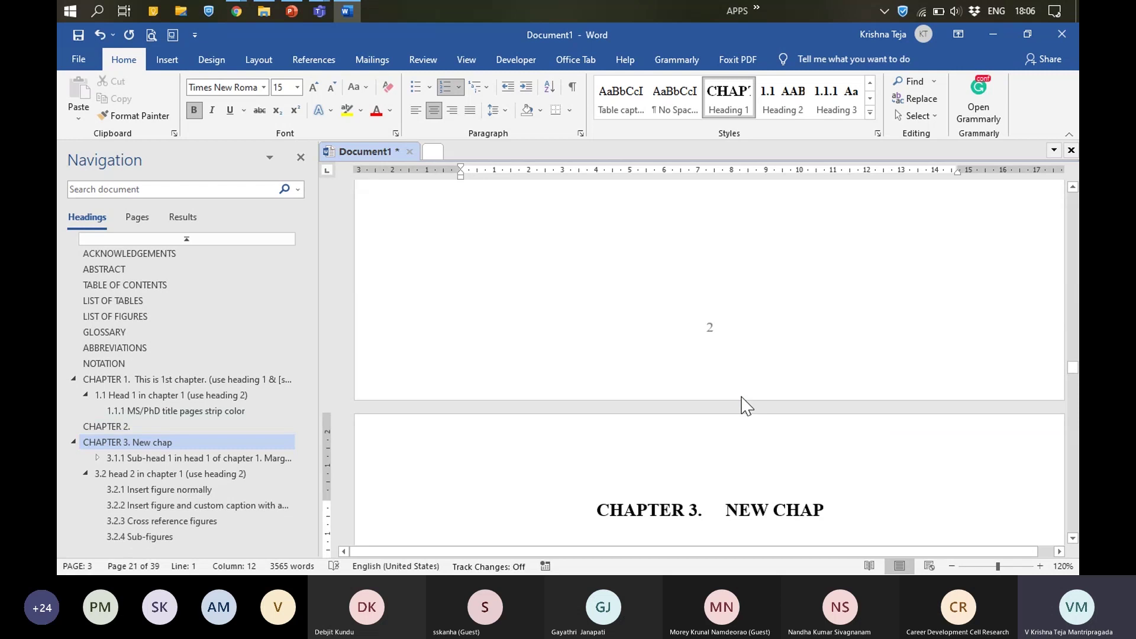
key(ctrl+z)
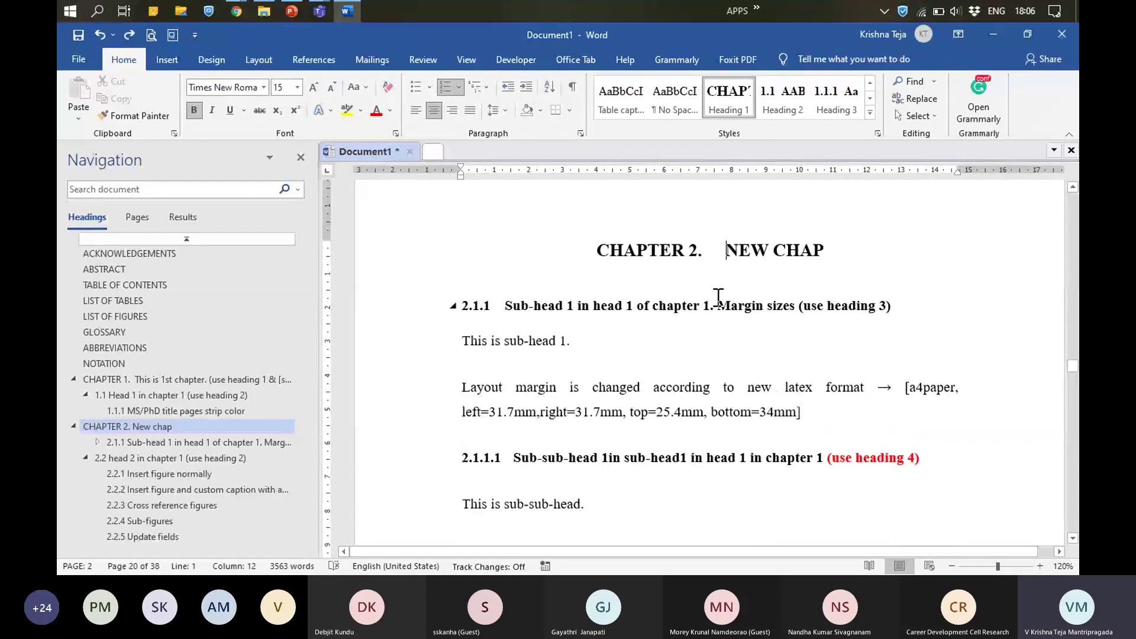
key(shift+Return)
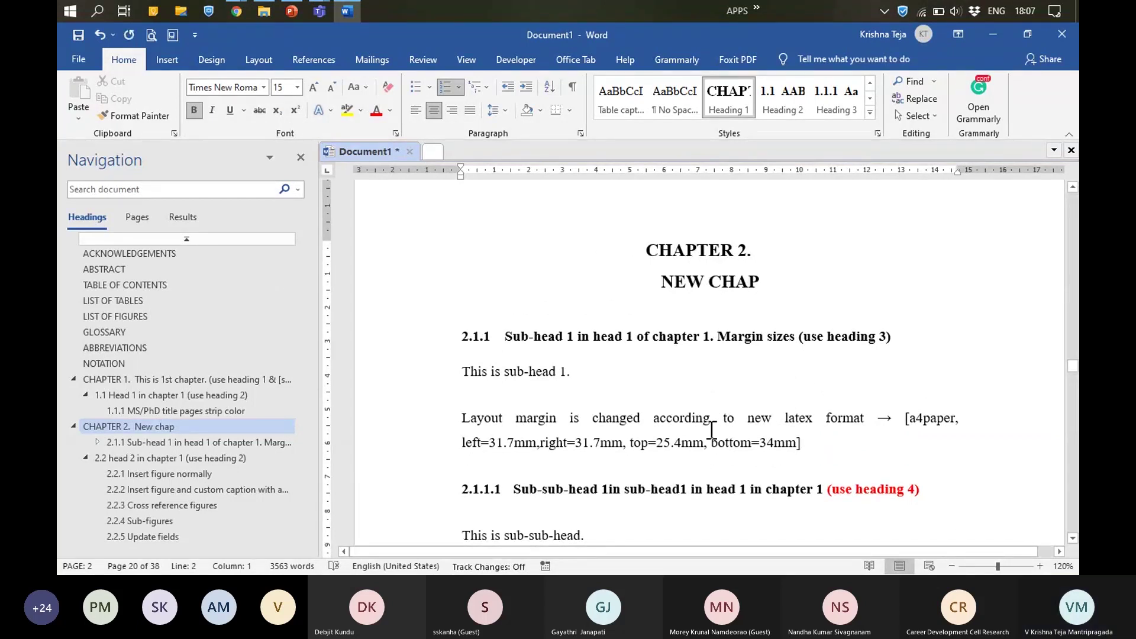
scroll(410, 320, down, 5)
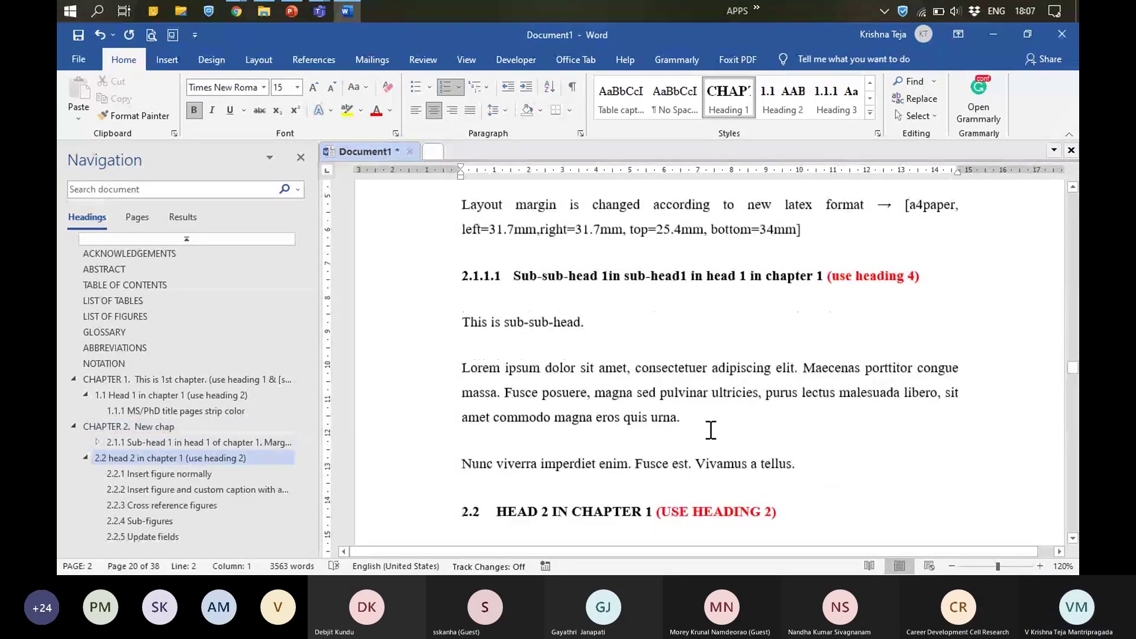
Step: Move the chapter starting "This is 2nd chapter with Some more insights" ahead of the "New chap" chapter in the heading outline
scroll(410, 320, up, 3)
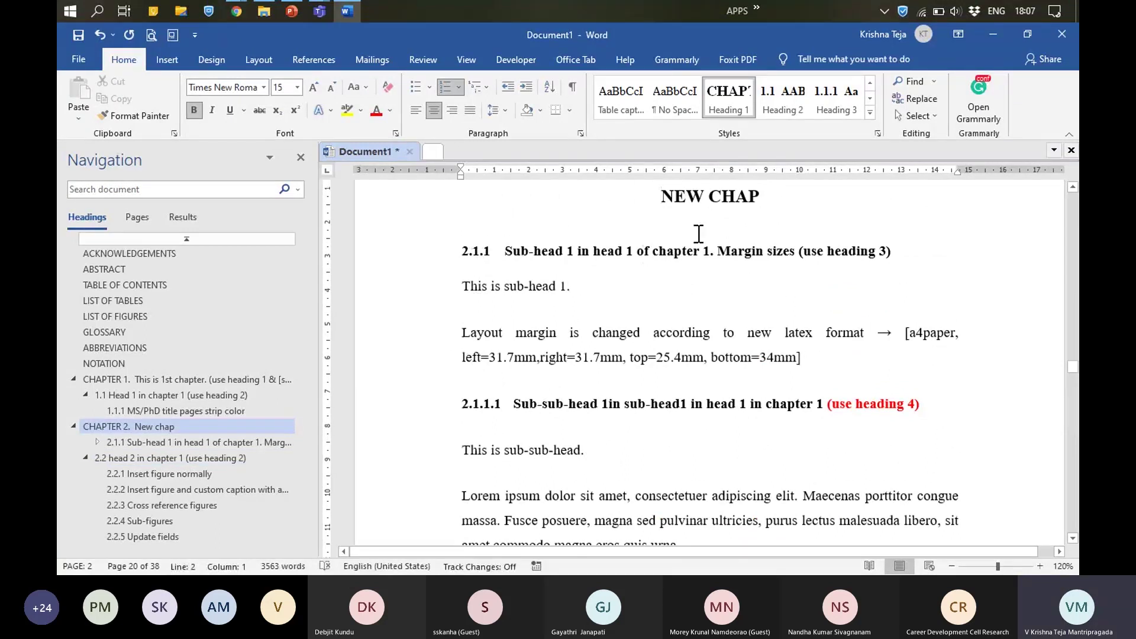
scroll(509, 331, down, 10)
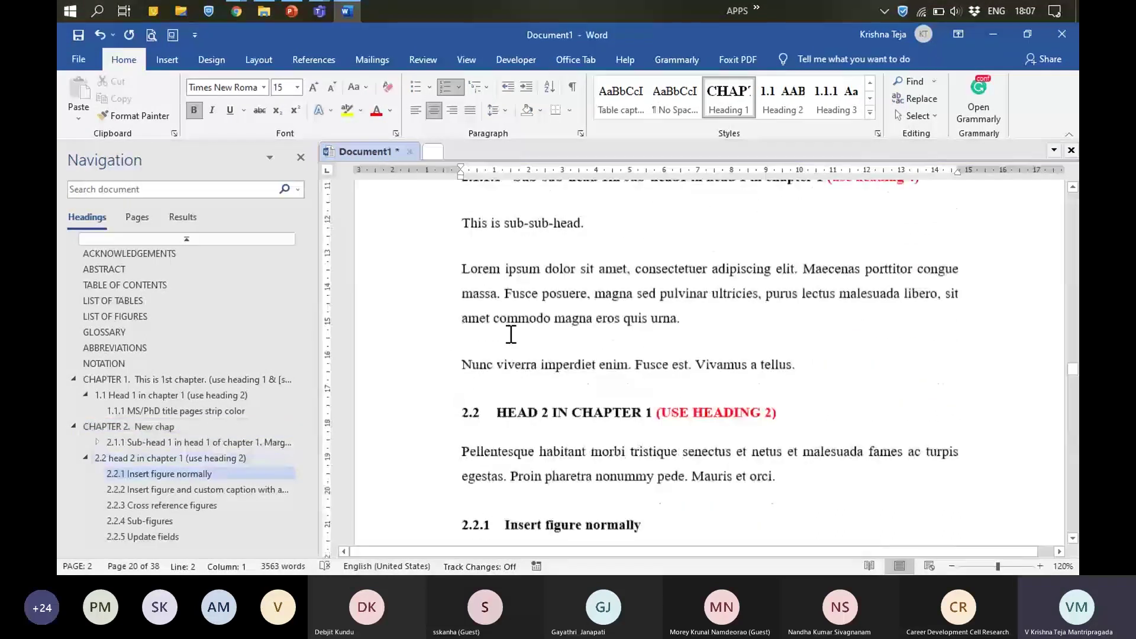
scroll(190, 438, down, 3)
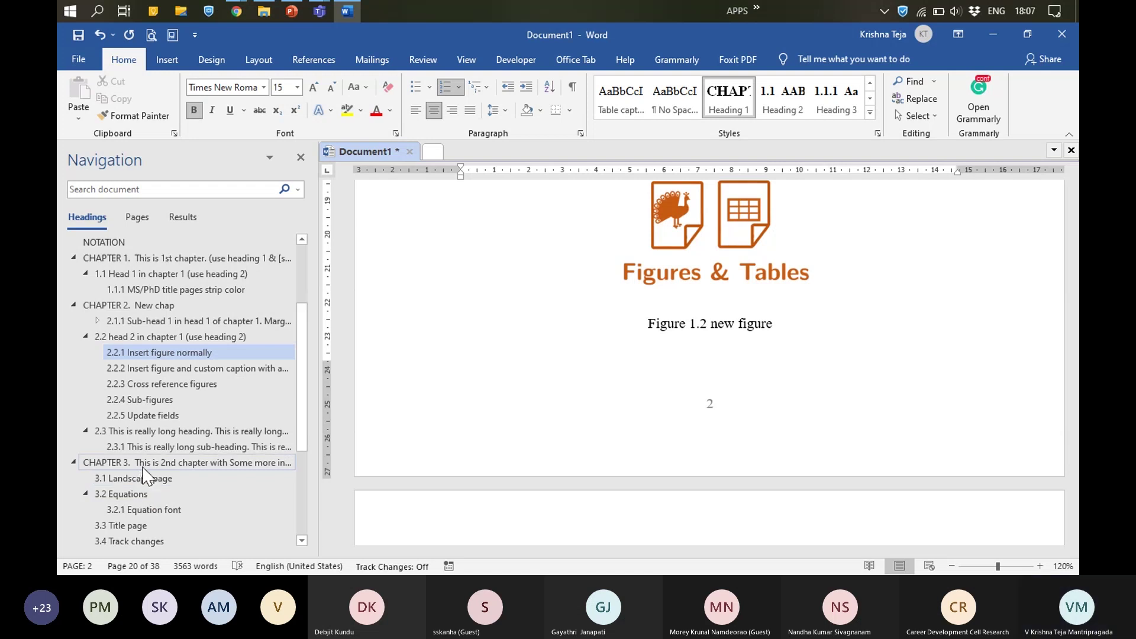
click(452, 57)
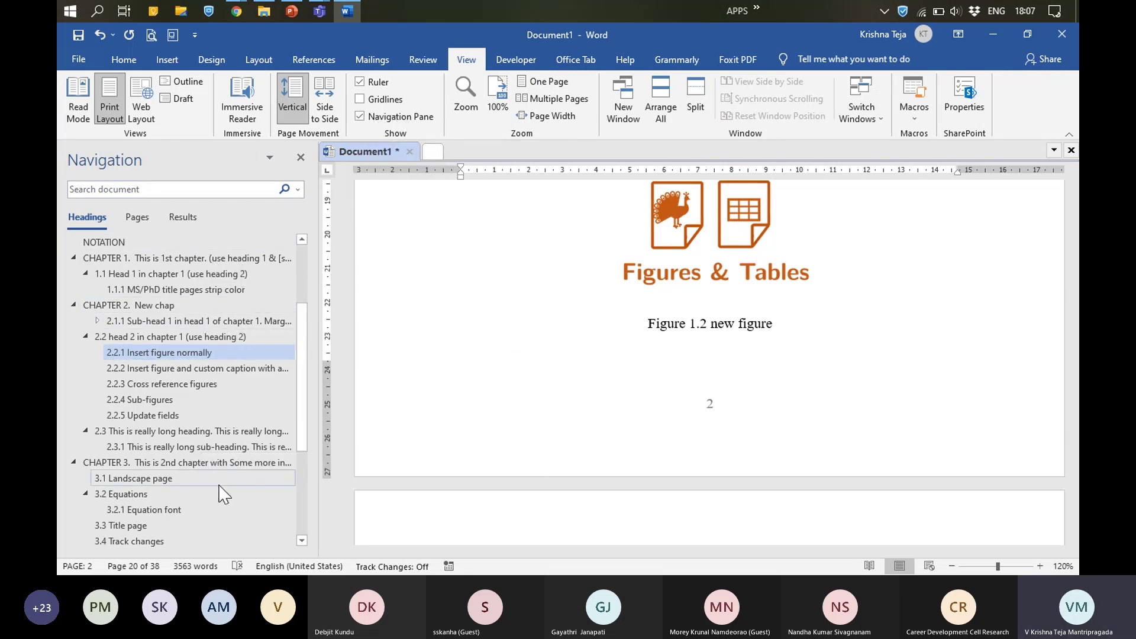
drag(126, 468, 176, 294)
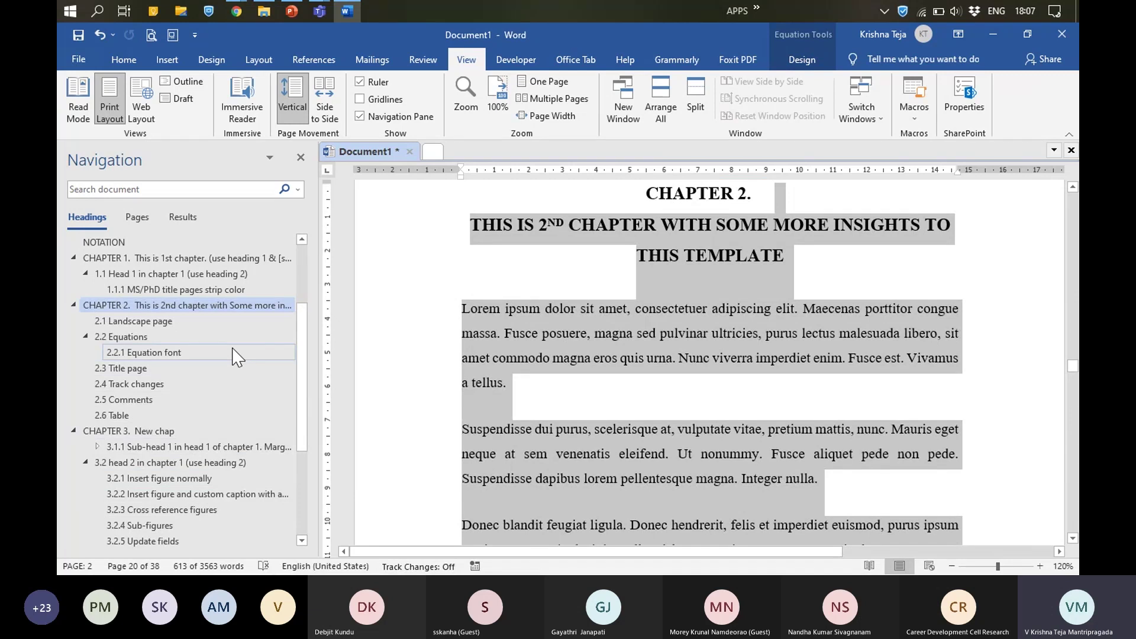
click(592, 362)
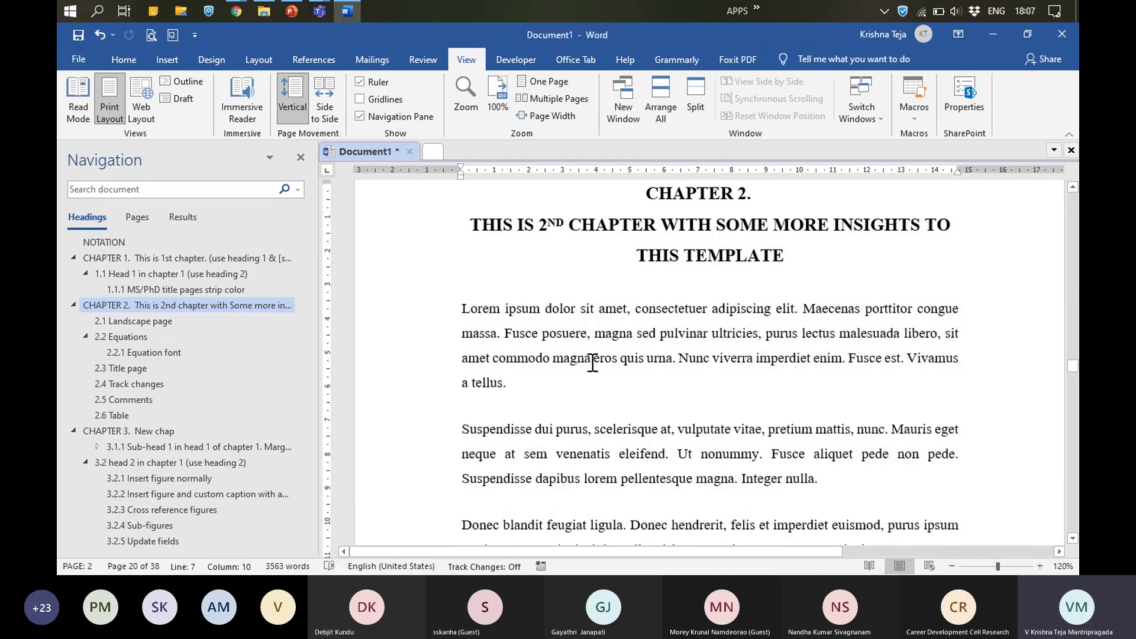
Step: Examine the heading, figure and equation numbers throughout the moved chapter, from Landscape page to Track changes
scroll(592, 362, down, 5)
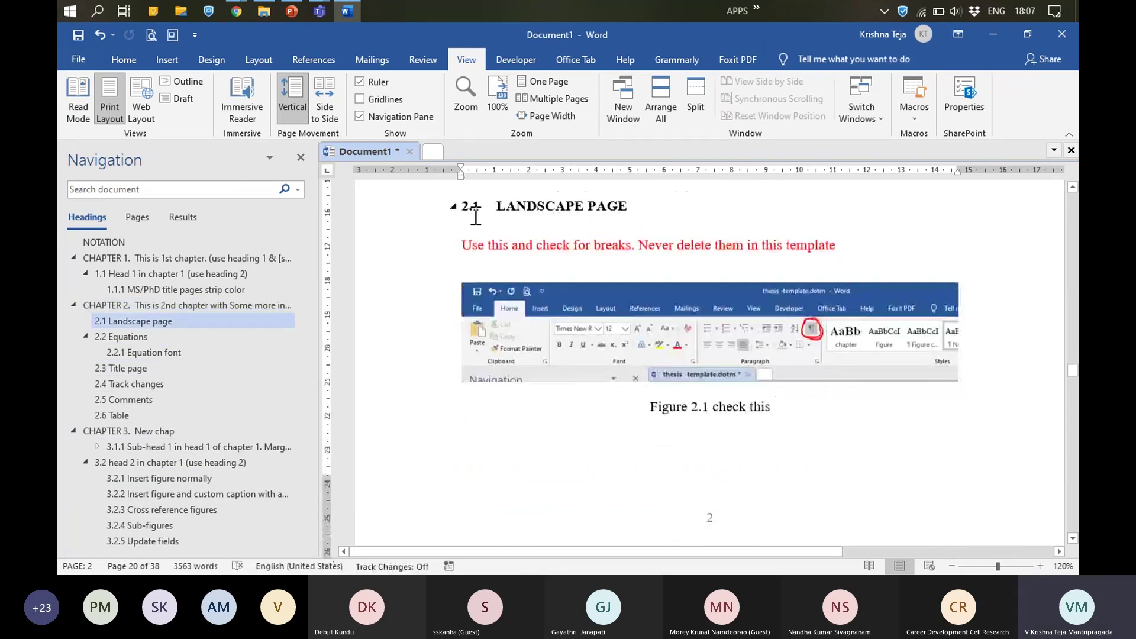
scroll(480, 227, down, 3)
scroll(480, 227, down, 10)
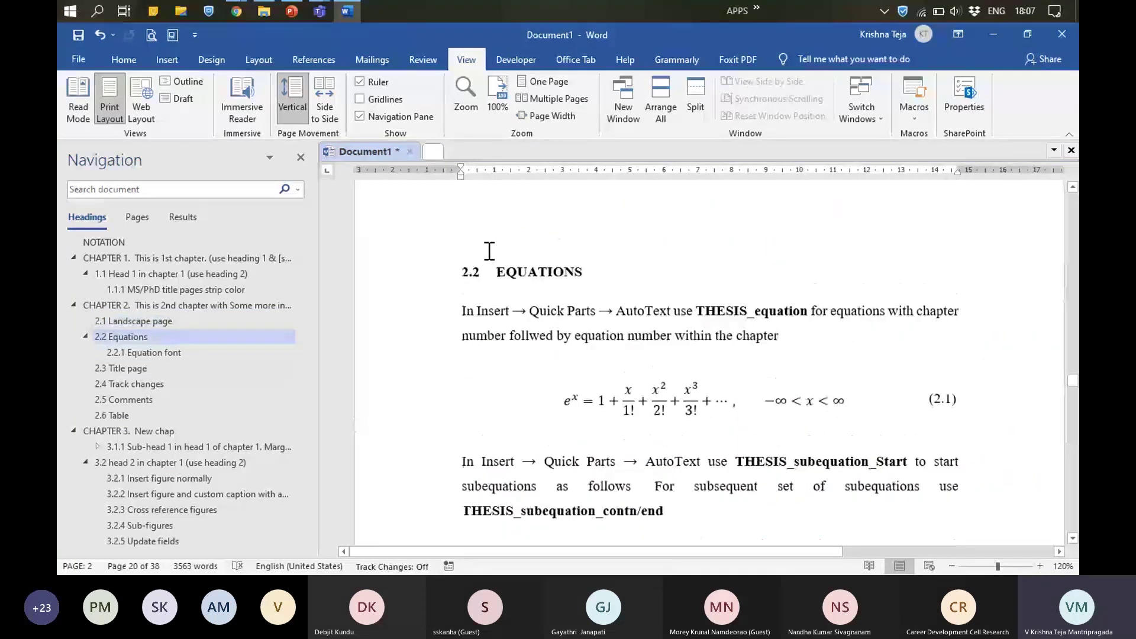
scroll(639, 330, down, 9)
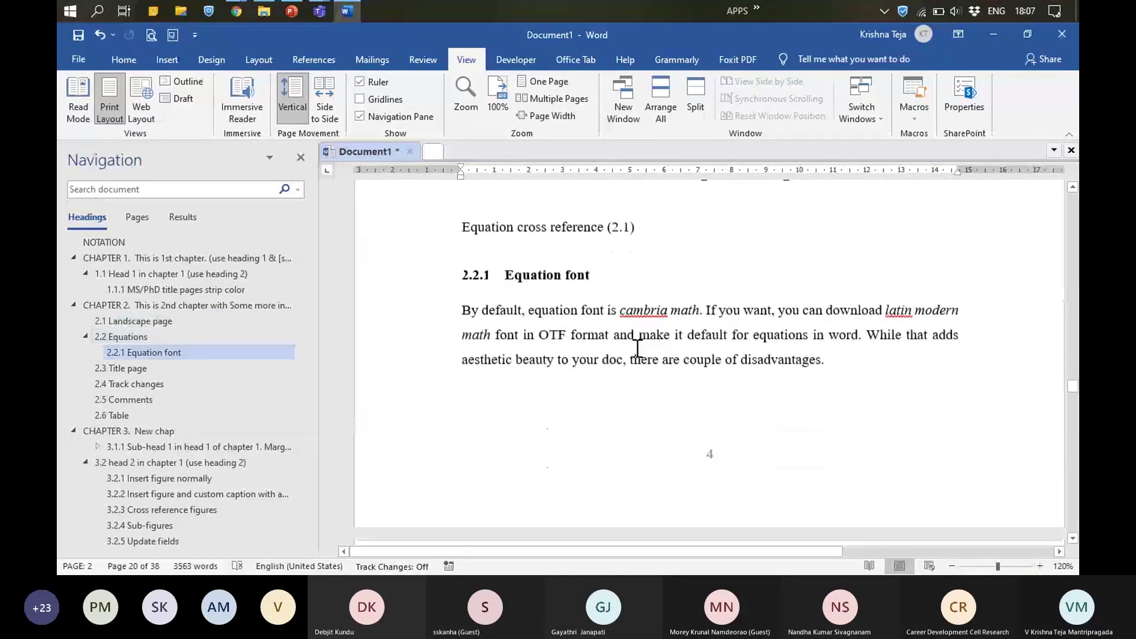
scroll(623, 330, up, 6)
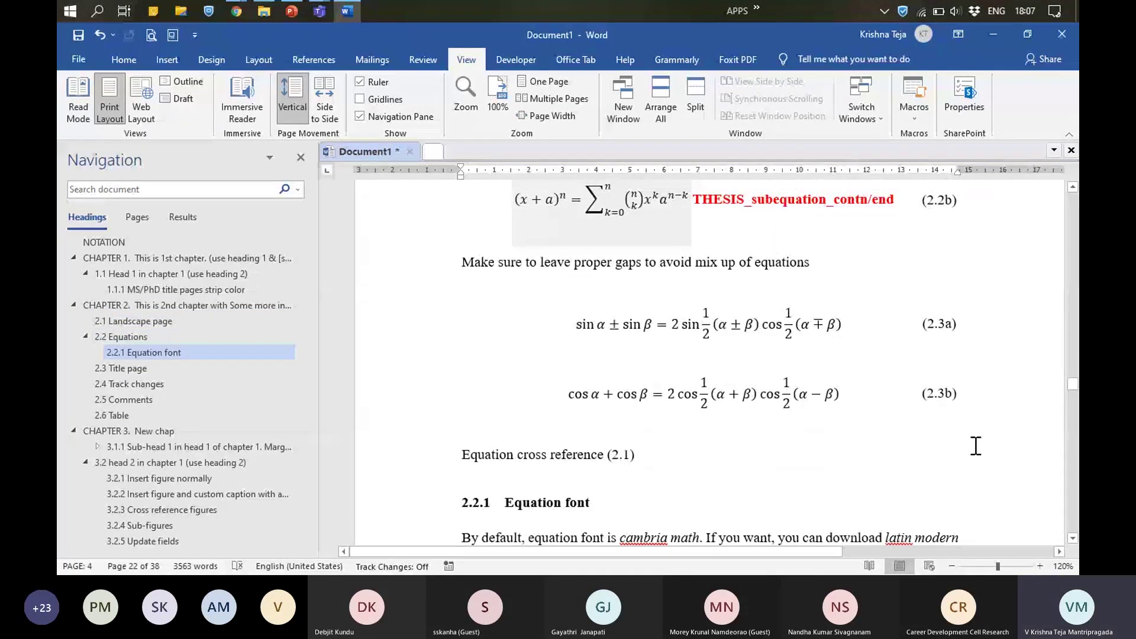
click(941, 471)
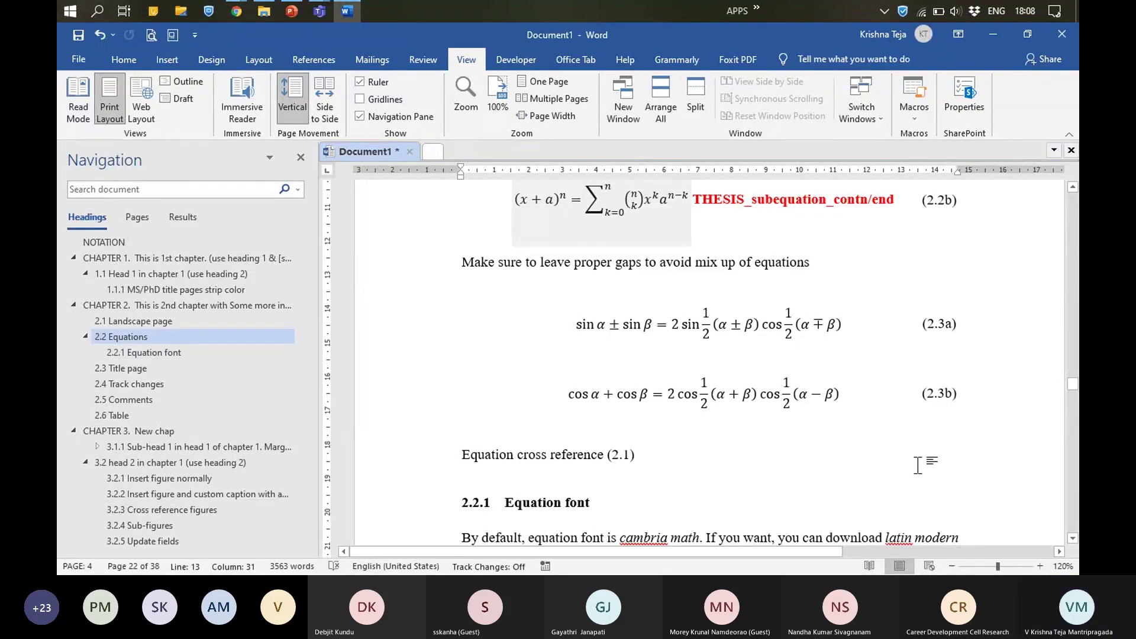
scroll(914, 460, down, 10)
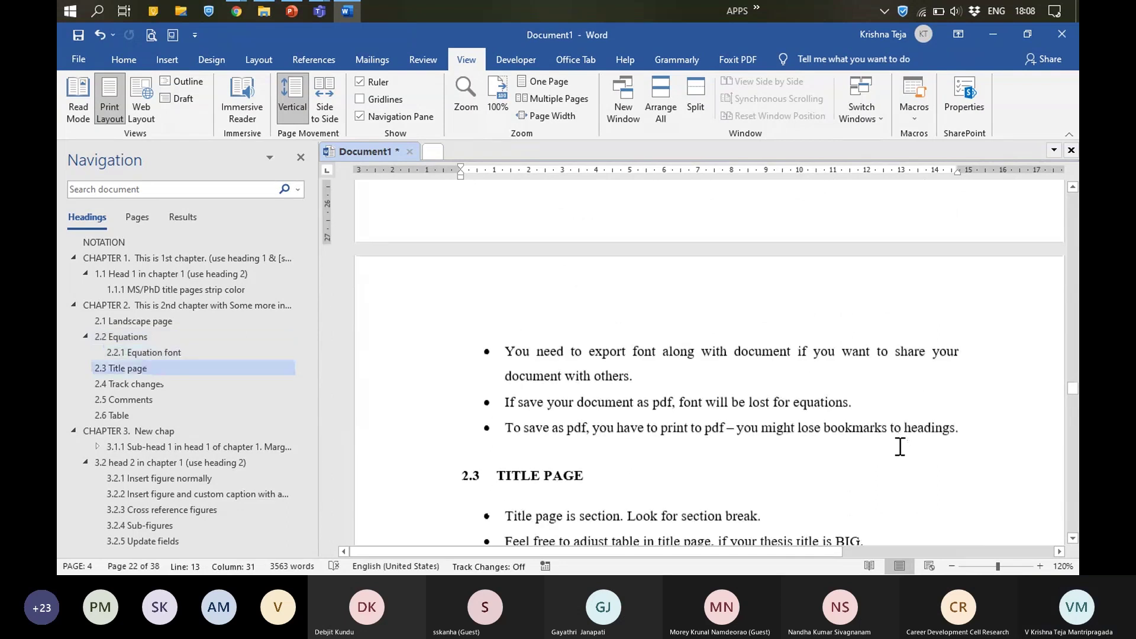
scroll(808, 414, down, 8)
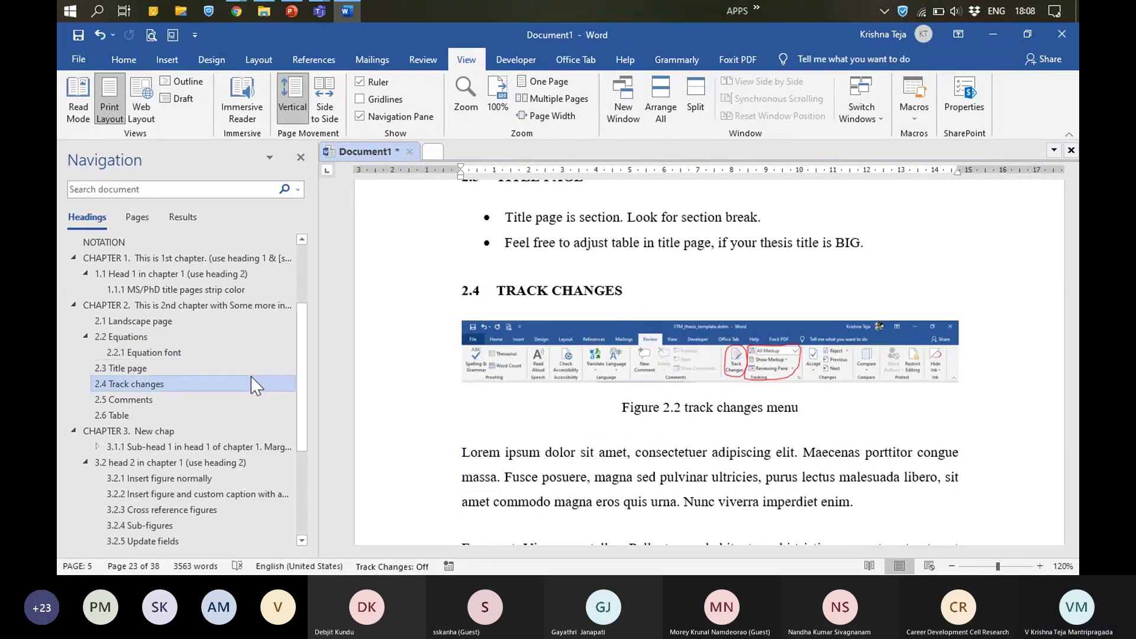
Step: Undo the chapter move and the earlier "New chap" edits back to the RGB [0 191 255] bullet in section 1.1.1
key(ctrl+z)
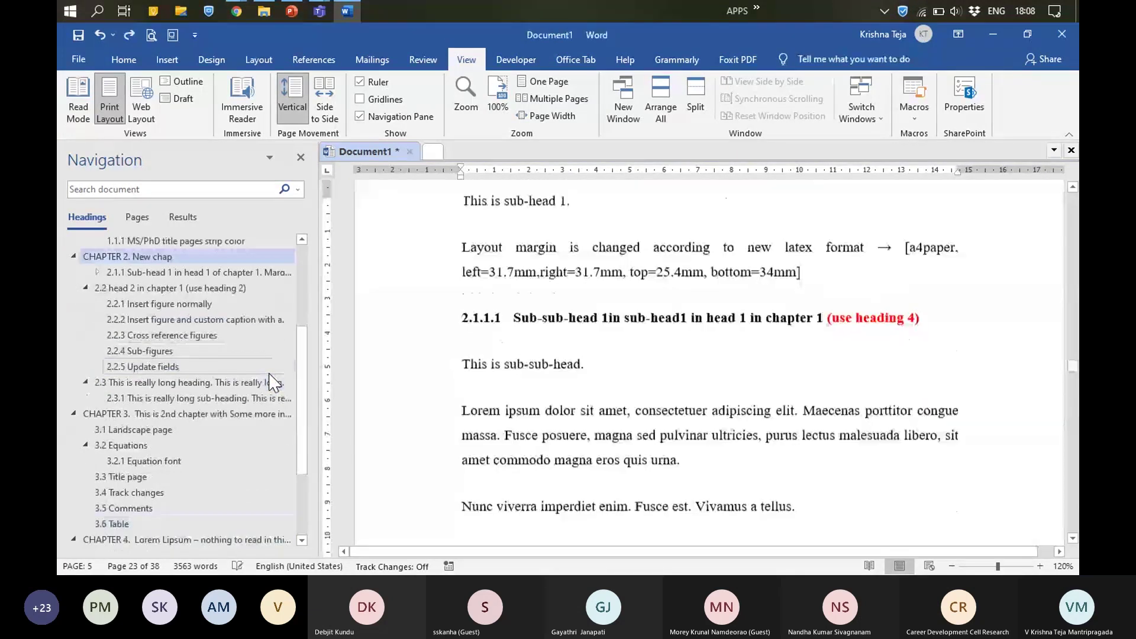
key(ctrl+z)
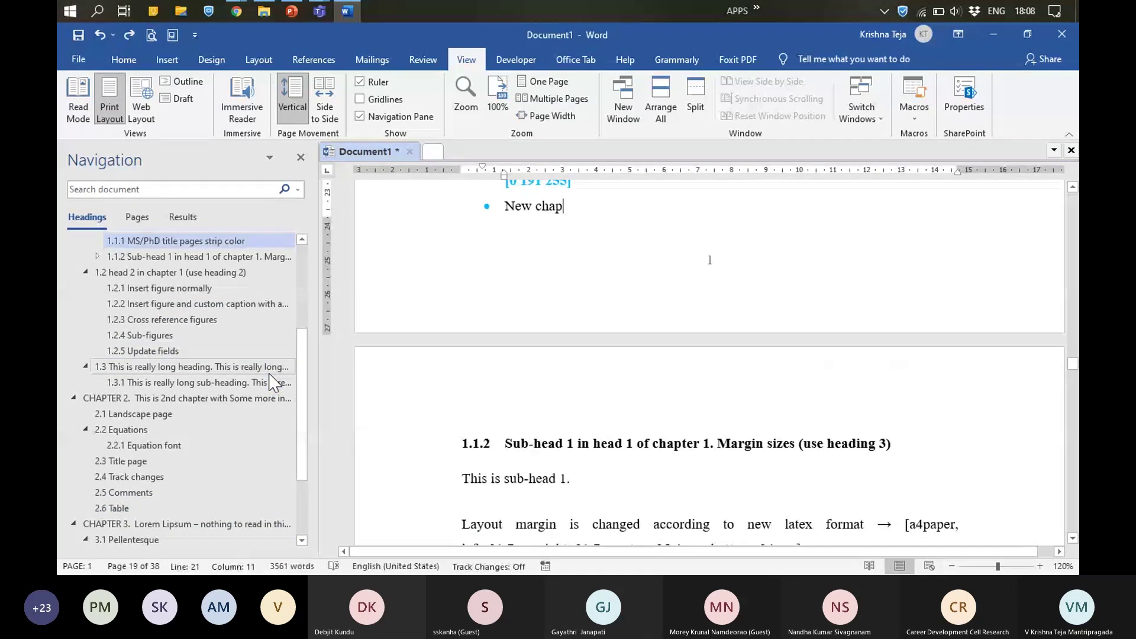
key(ctrl+z)
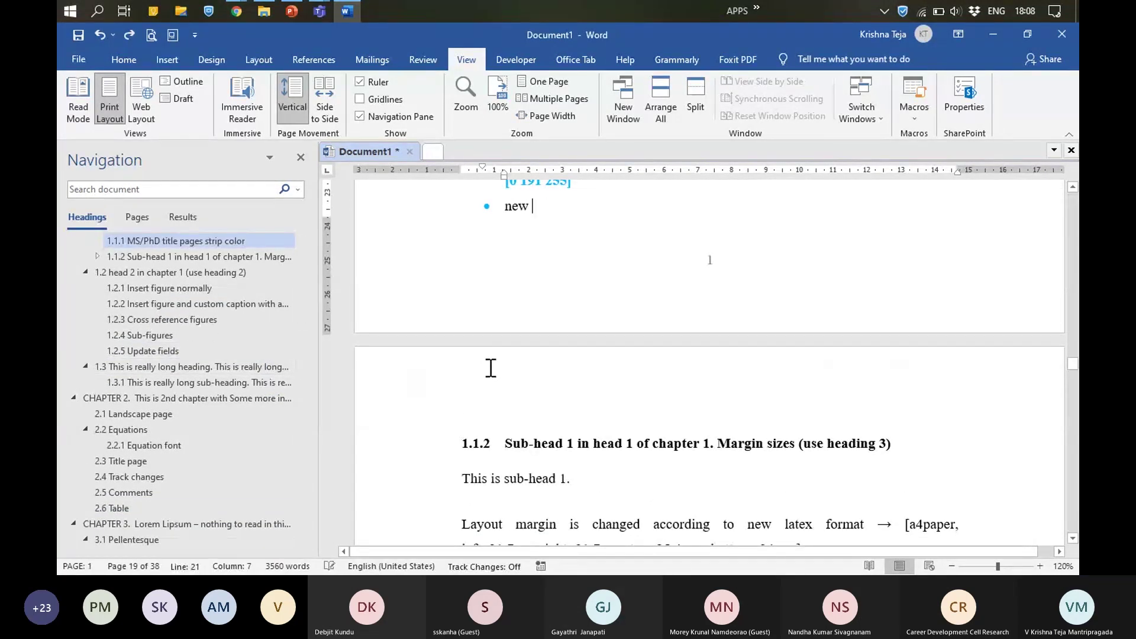
key(ctrl+z)
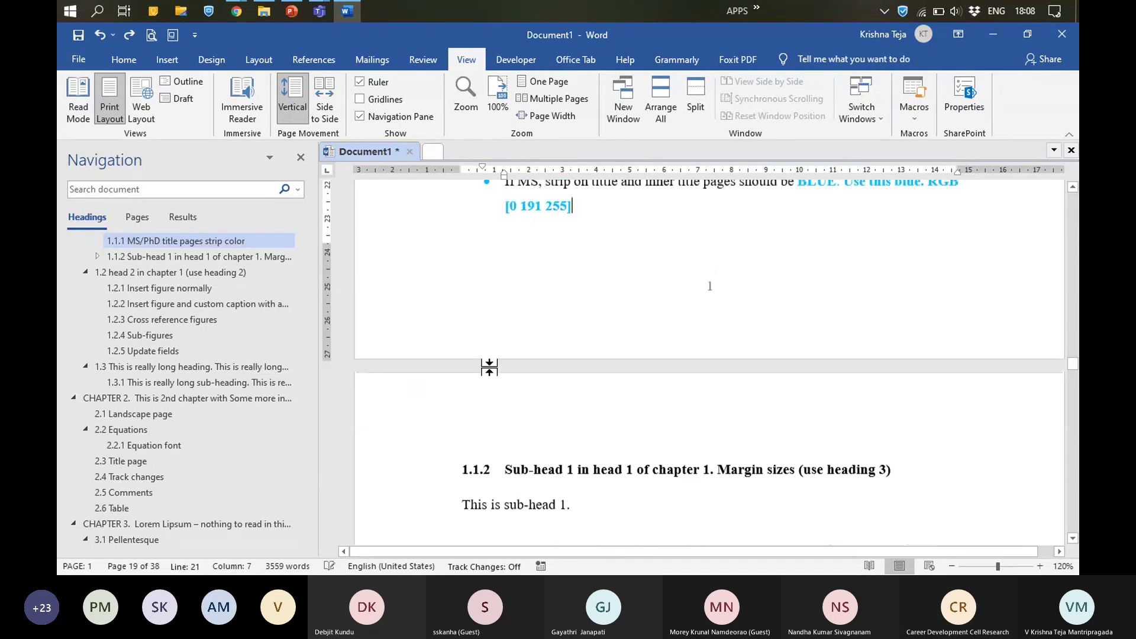
Step: Look over the full gallery of the template's styles, including Headings 1 to 5, without applying any
scroll(651, 272, down, 3)
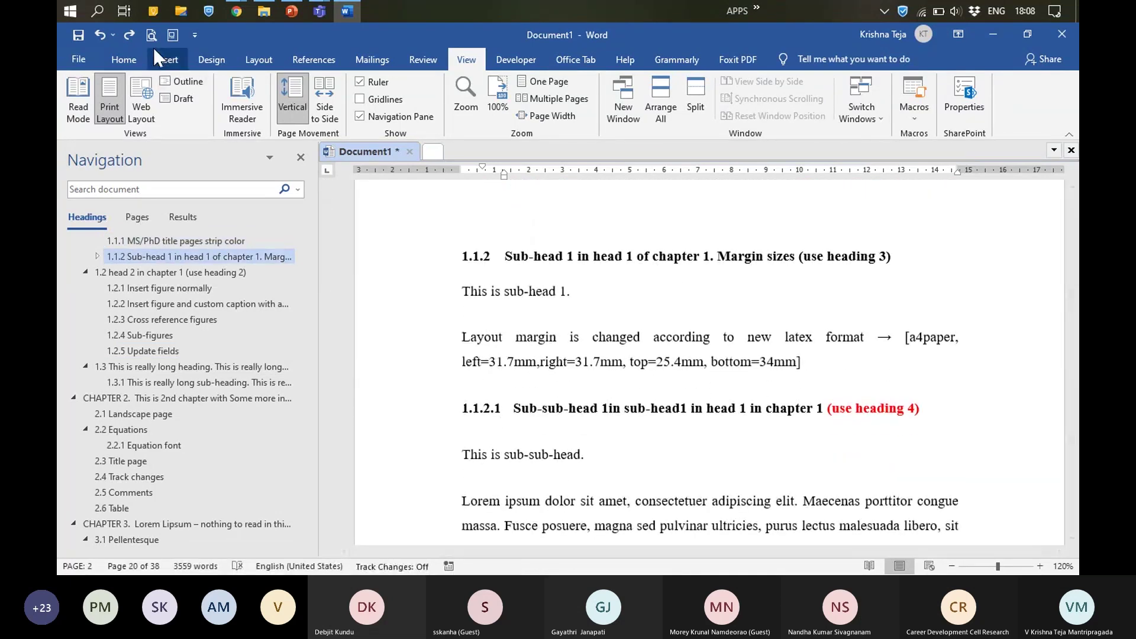
click(124, 59)
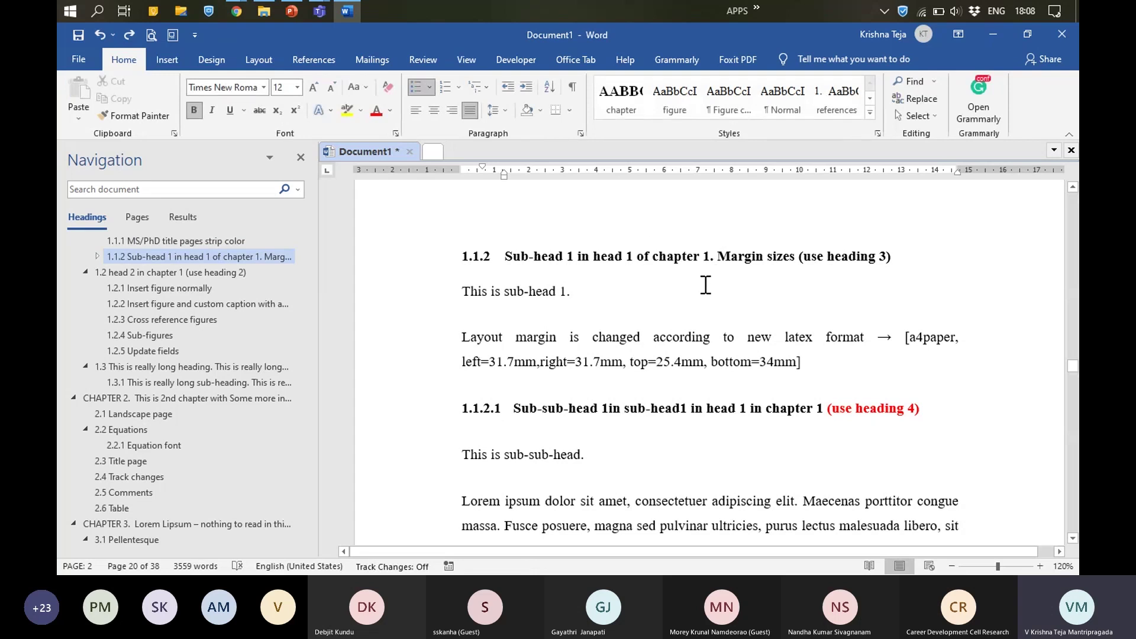
scroll(710, 225, down, 1)
scroll(783, 182, up, 1)
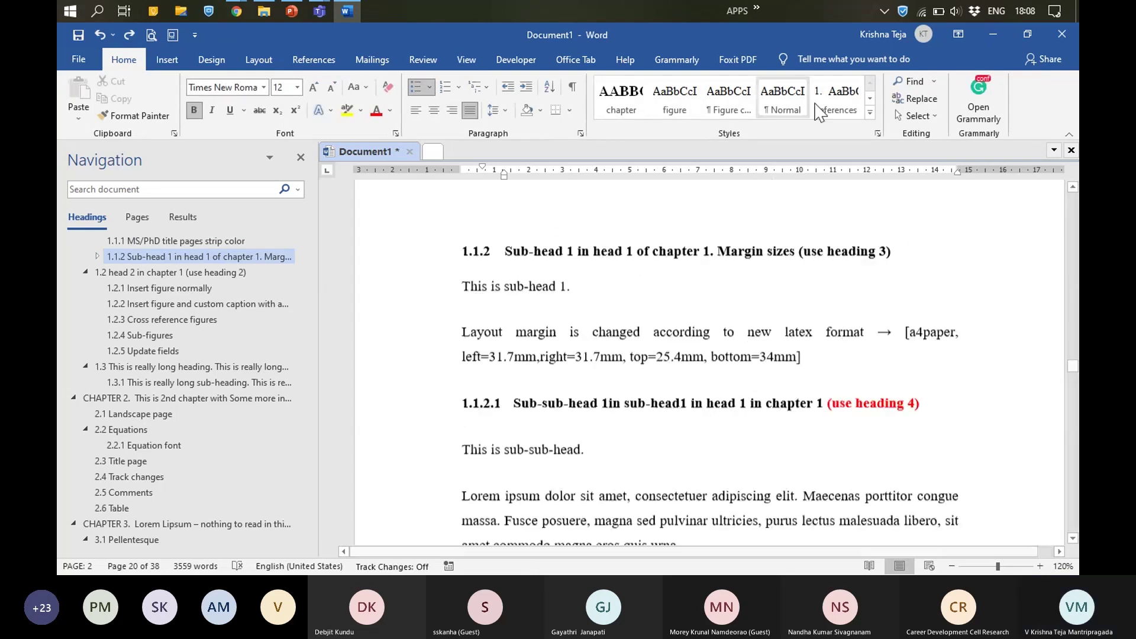
click(868, 116)
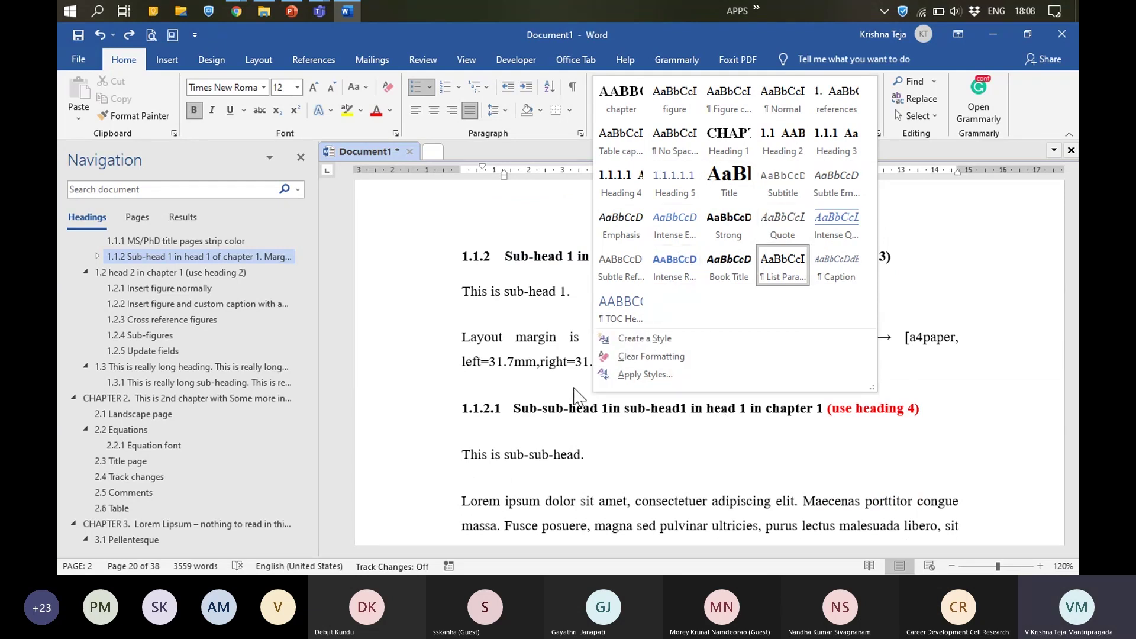
click(695, 466)
Step: Select the picture in section 1.2.1 and check the figure style's paragraph settings, closing them without changes
scroll(694, 463, down, 3)
scroll(694, 462, down, 5)
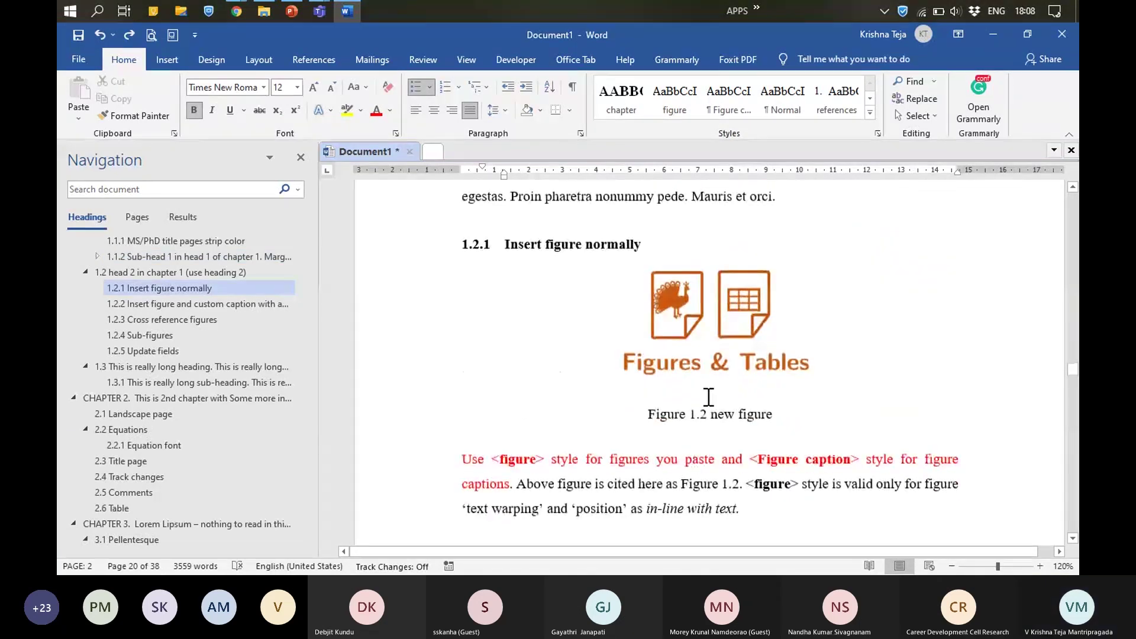
click(717, 337)
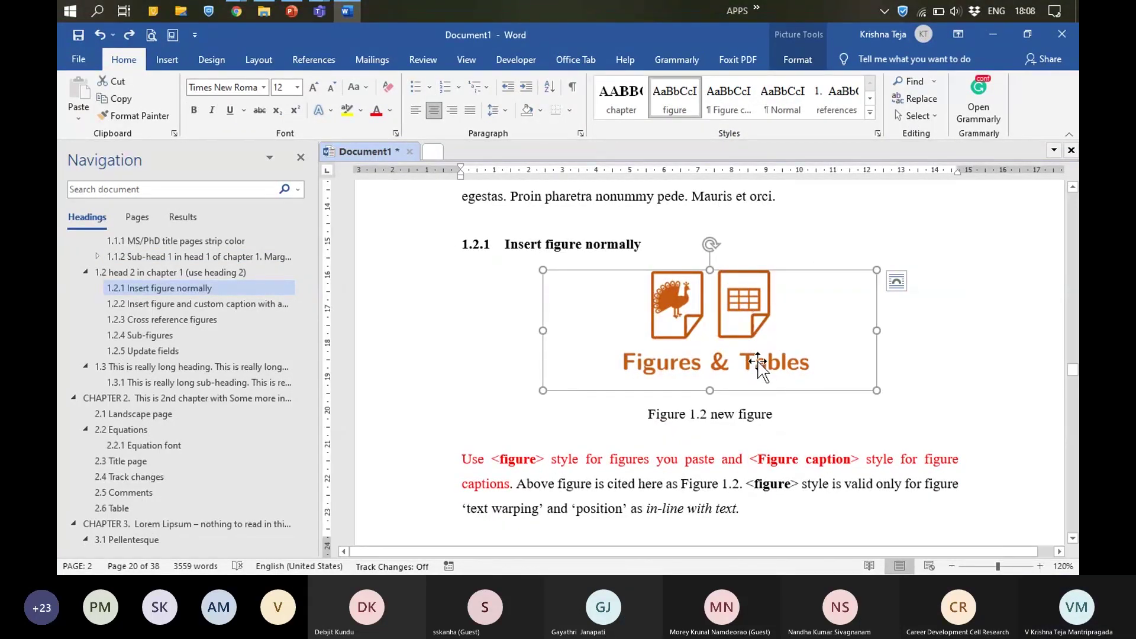
click(690, 113)
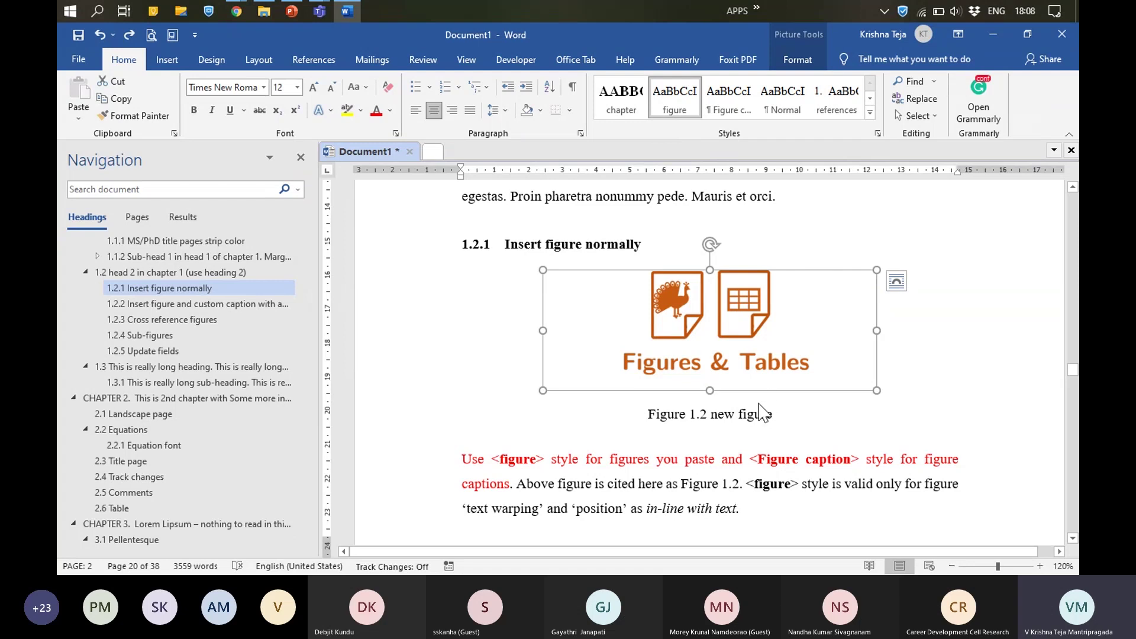
right_click(672, 103)
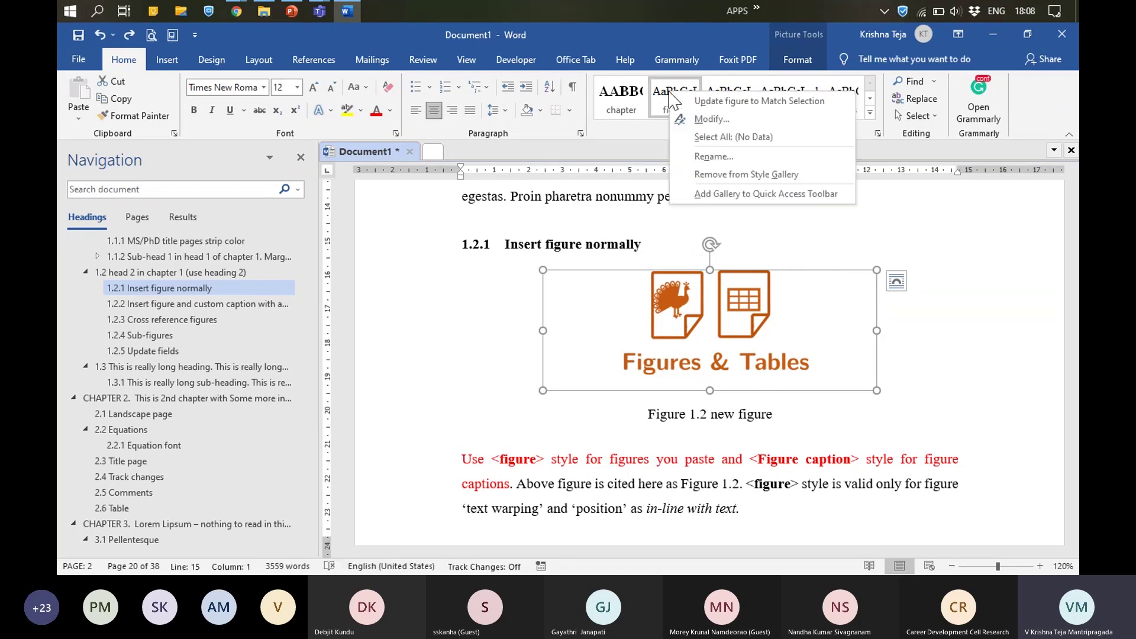
click(716, 119)
click(307, 477)
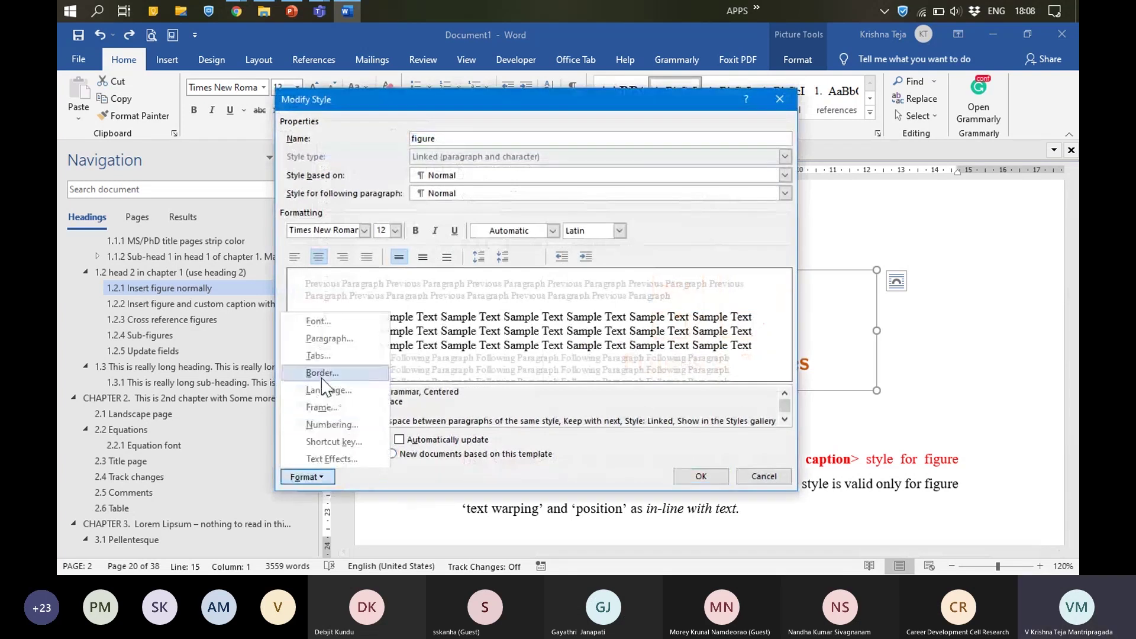
click(331, 337)
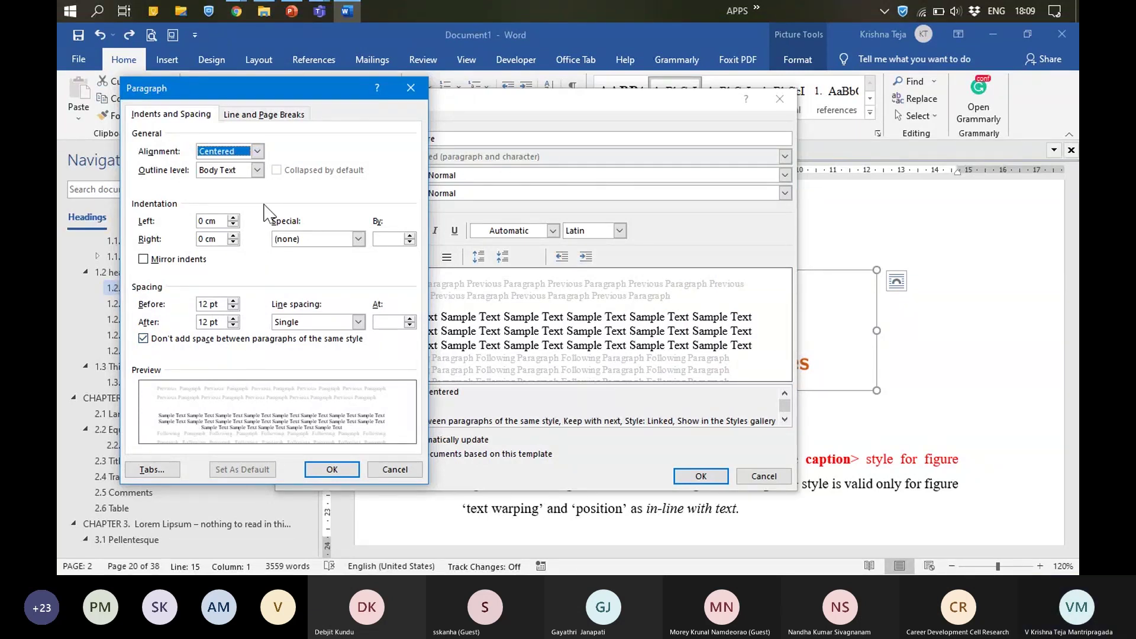
click(394, 469)
click(765, 477)
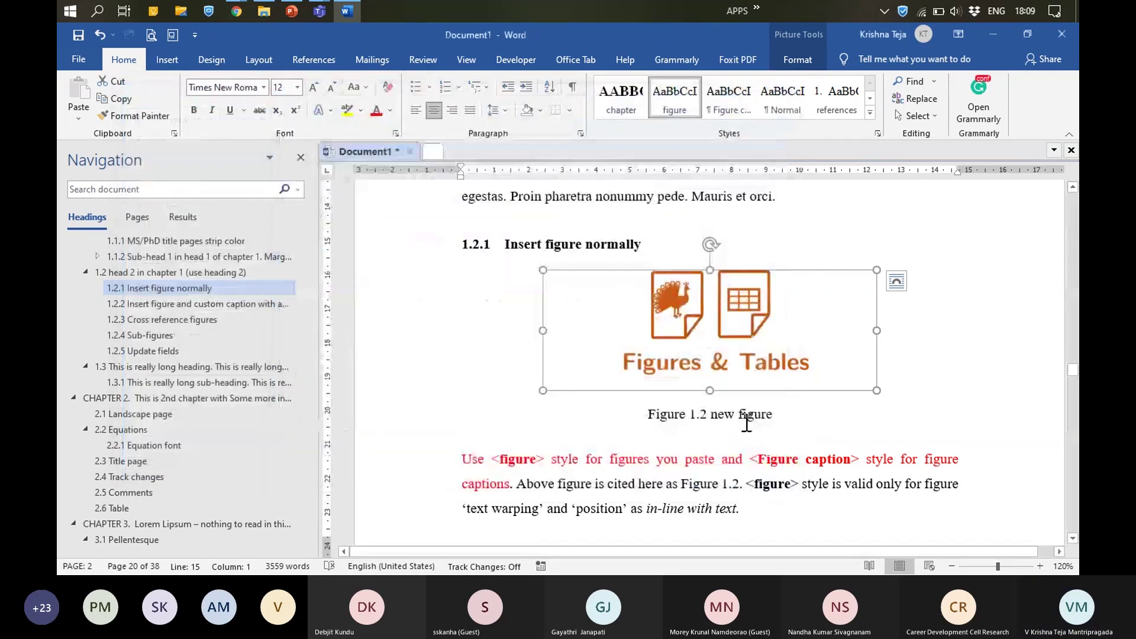
Step: Put the cursor in the Figure 1.2 caption and check its style among all the available styles, leaving it unchanged
click(745, 415)
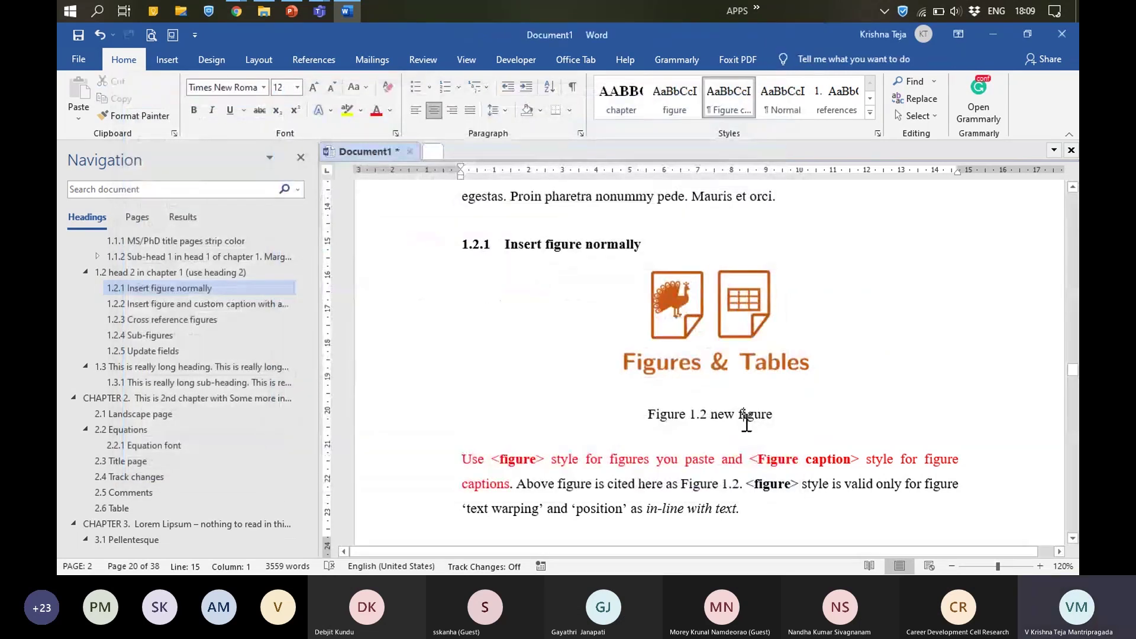
click(870, 113)
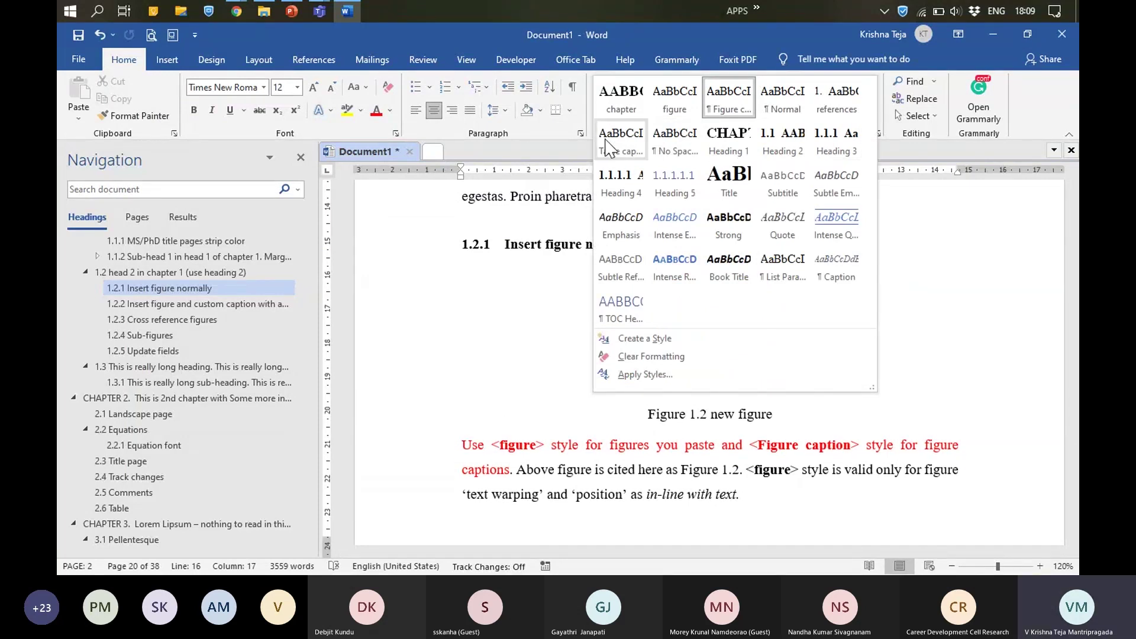
click(727, 434)
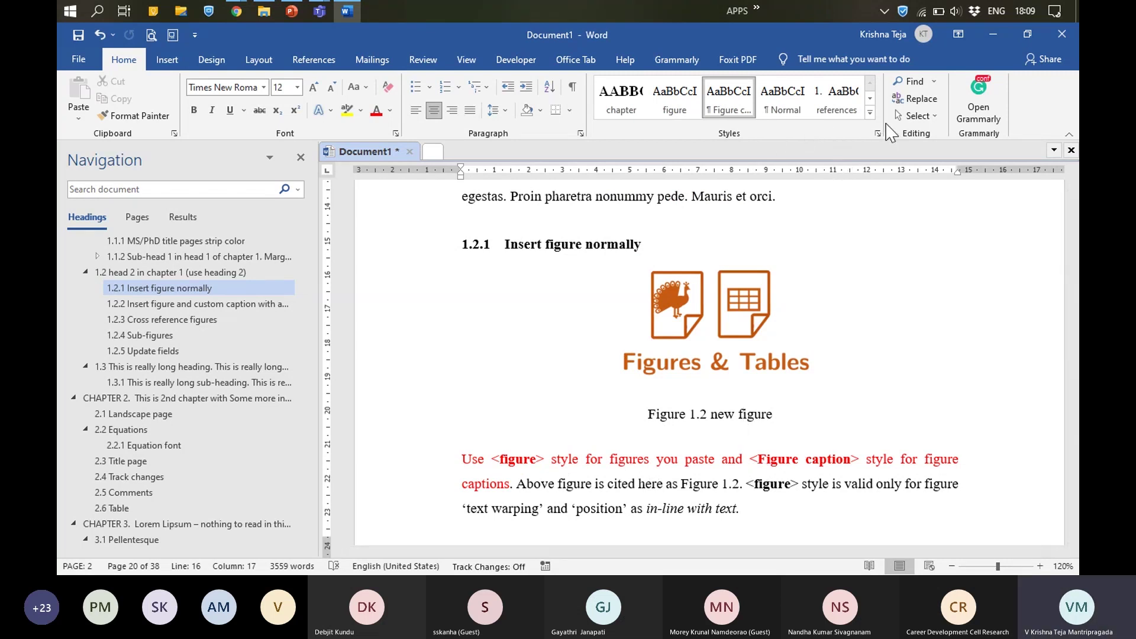
click(869, 113)
key(Escape)
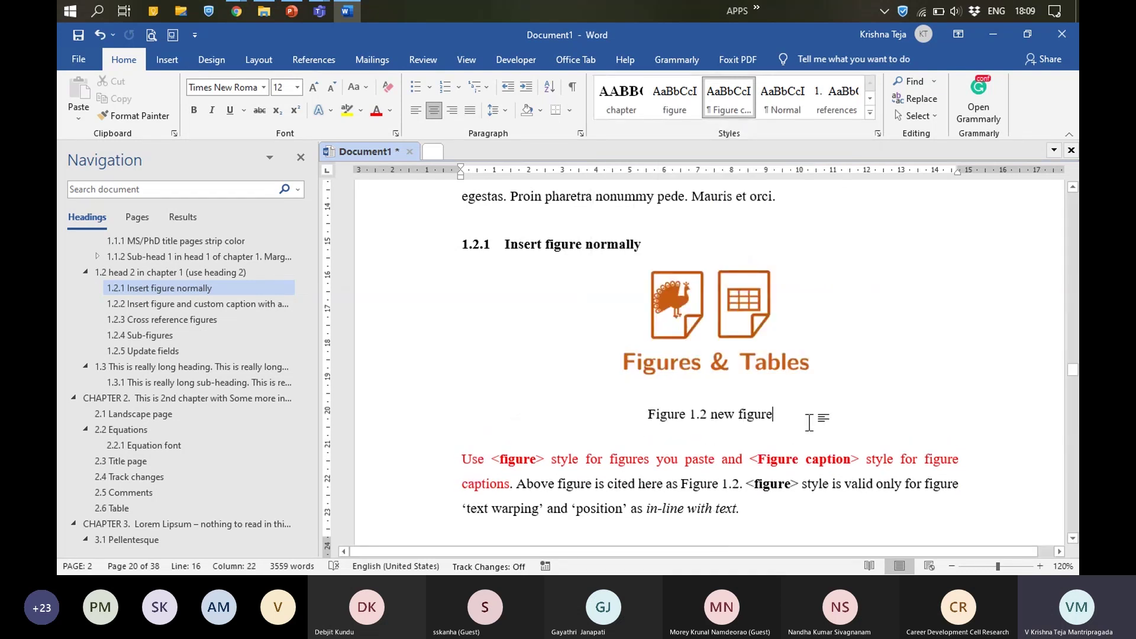
Step: Capture a rectangular region of the Word window with Snipping Tool and minimize the tool
scroll(809, 423, down, 6)
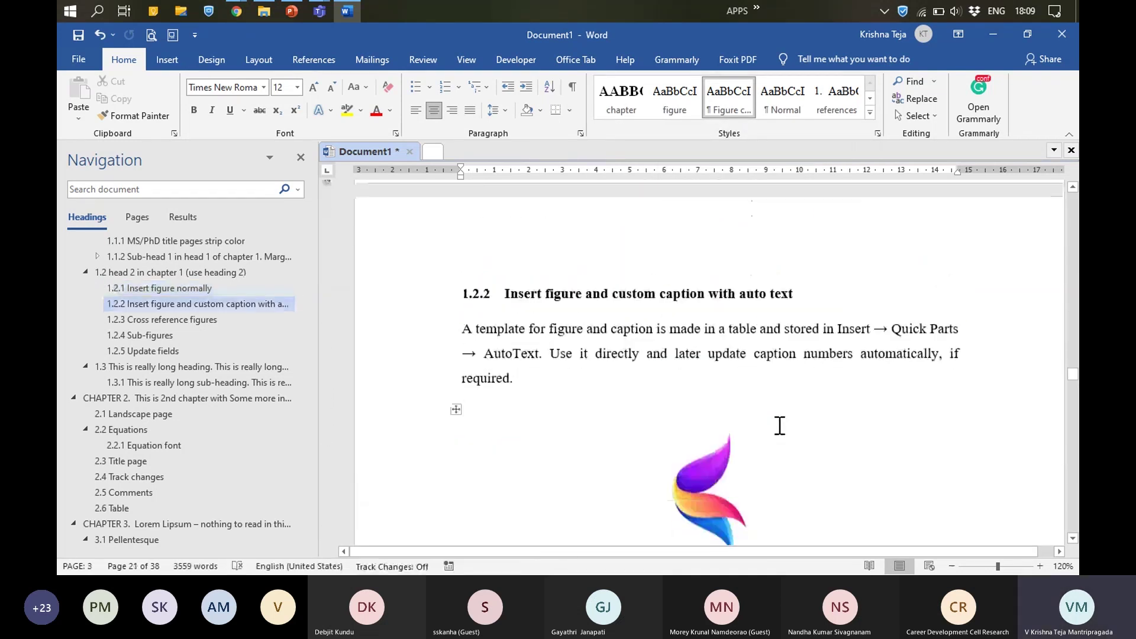
scroll(781, 423, down, 3)
scroll(748, 477, up, 4)
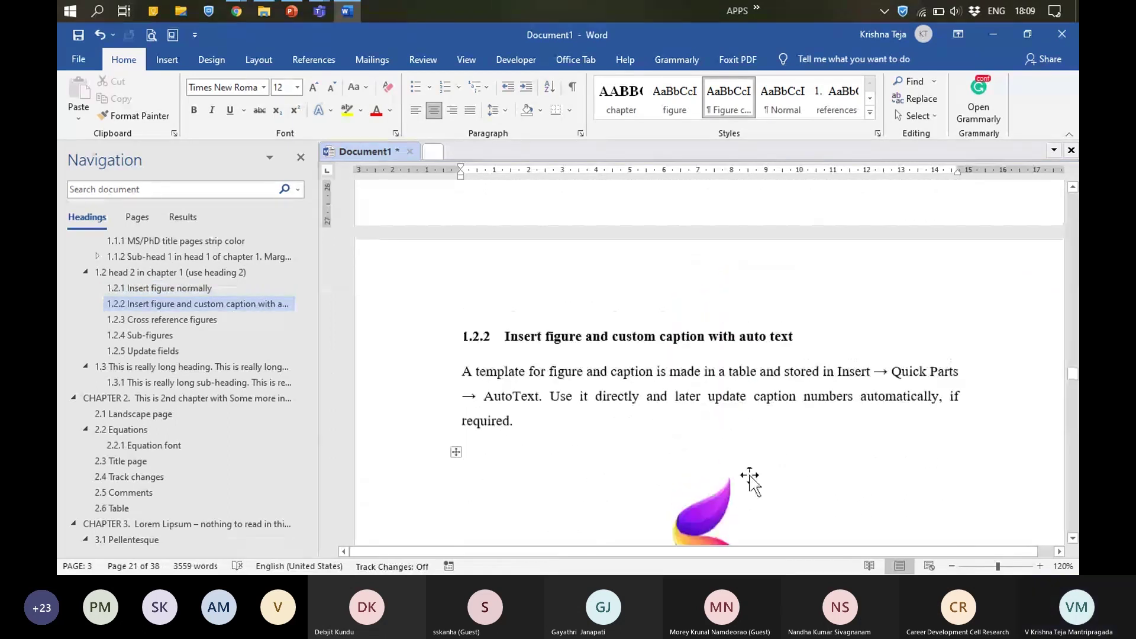
click(738, 522)
click(835, 484)
click(632, 312)
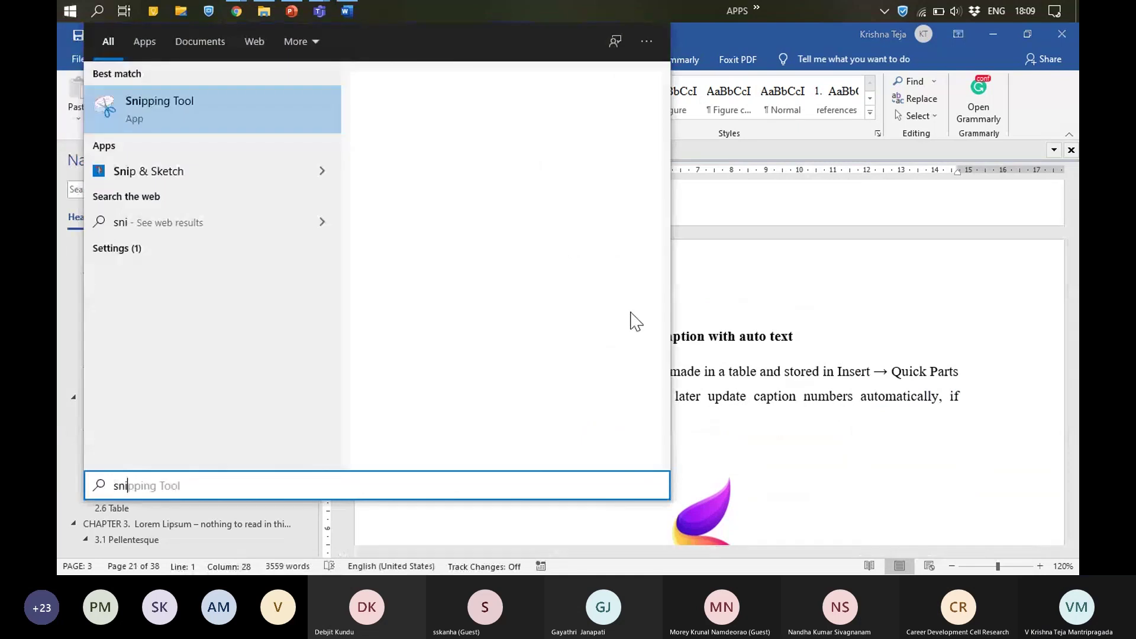
key(Return)
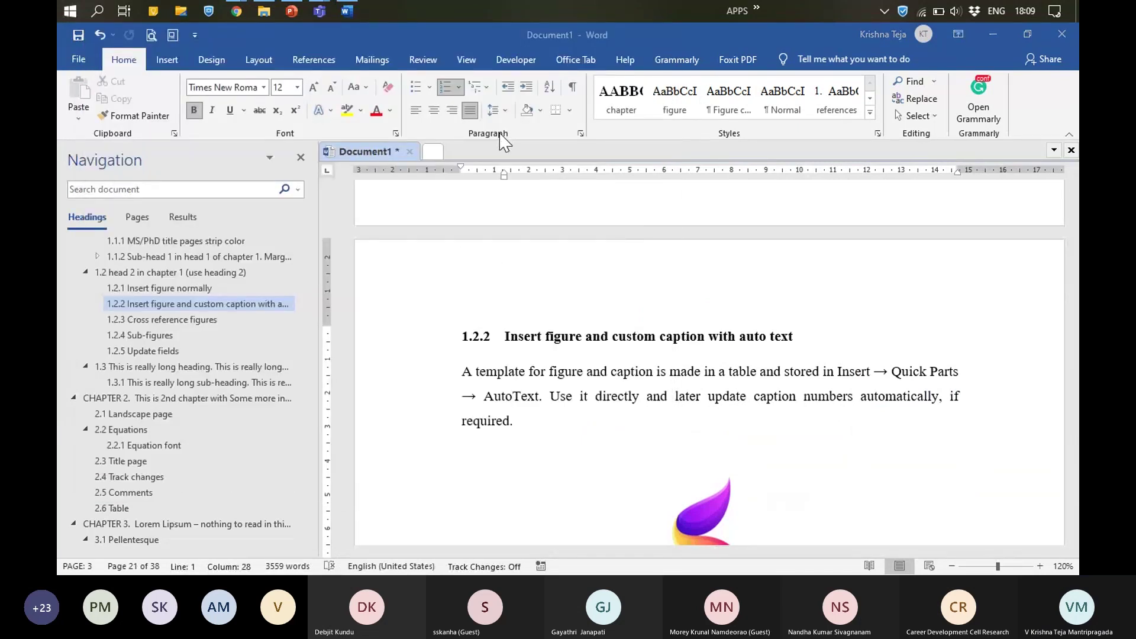
click(650, 100)
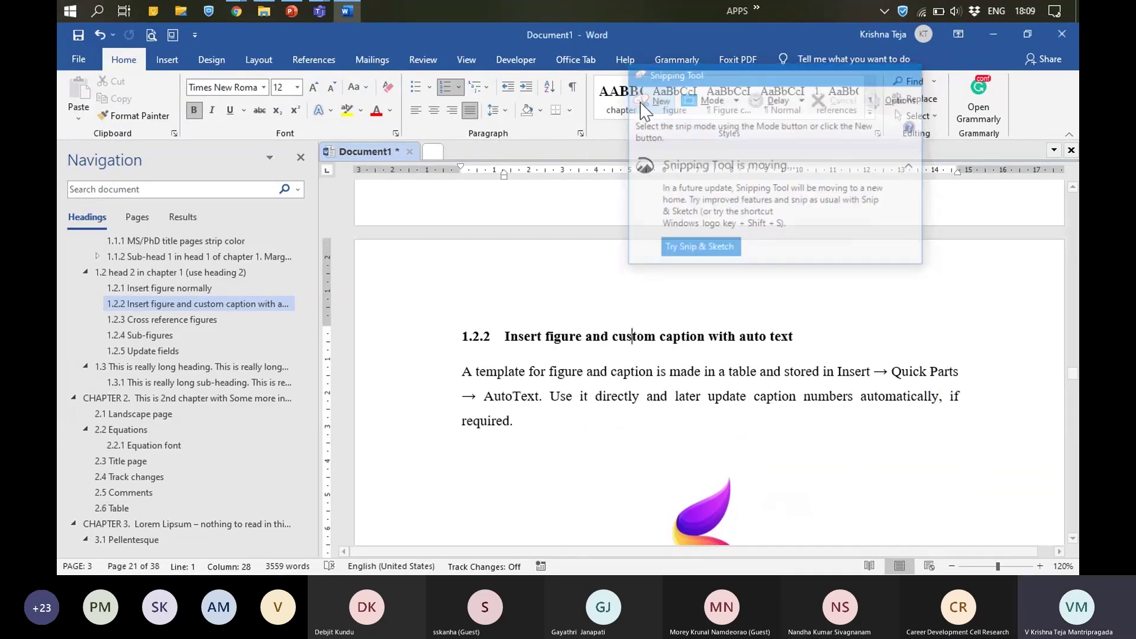
drag(177, 77, 648, 322)
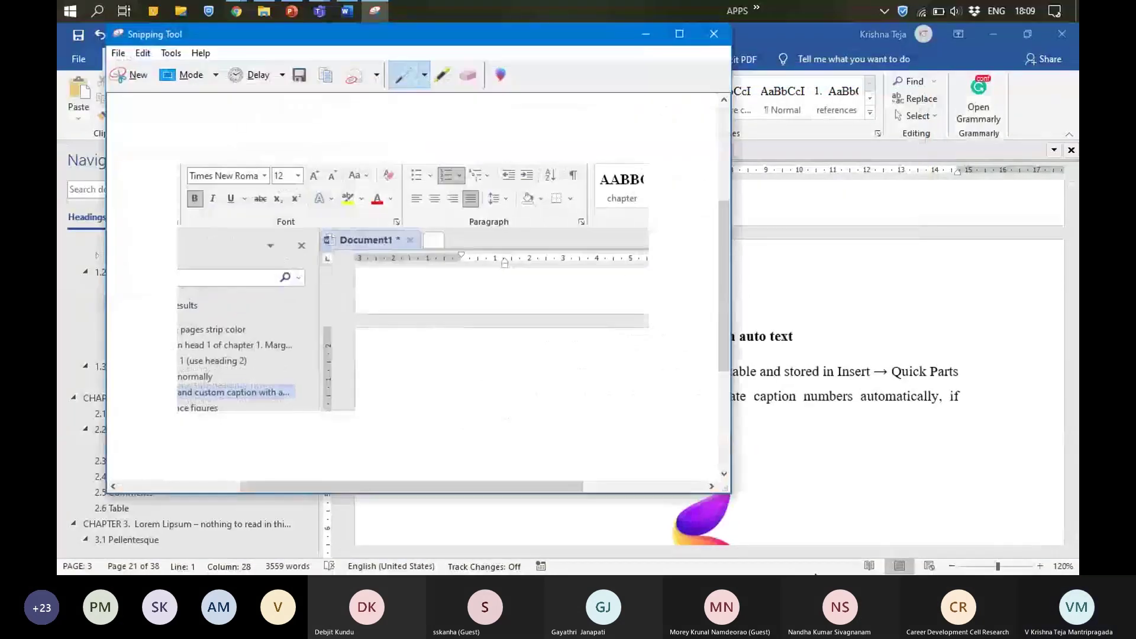
click(646, 33)
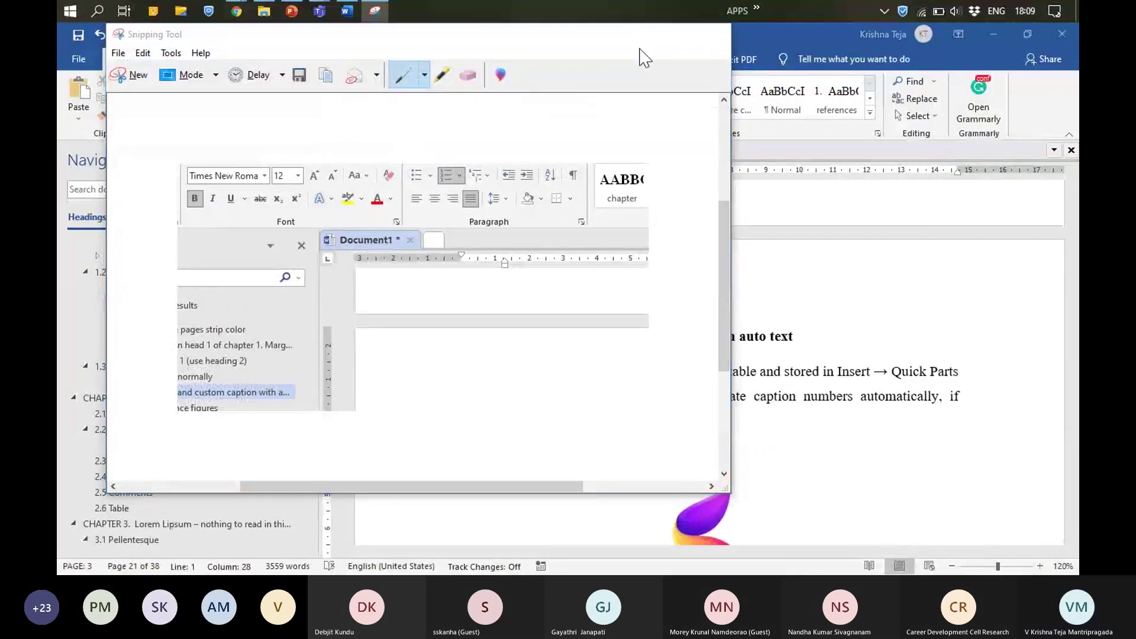
Step: Paste the snip in a new paragraph at the end of section 1.2.2 and apply the figure style to it
scroll(708, 332, down, 8)
click(608, 264)
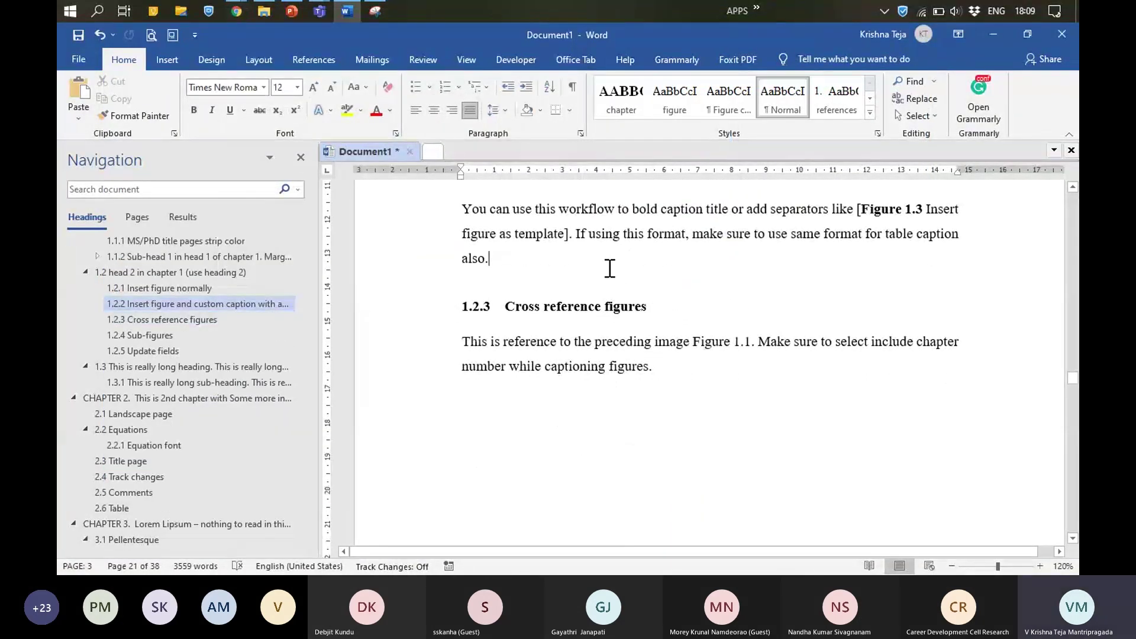
key(Return)
key(ctrl+v)
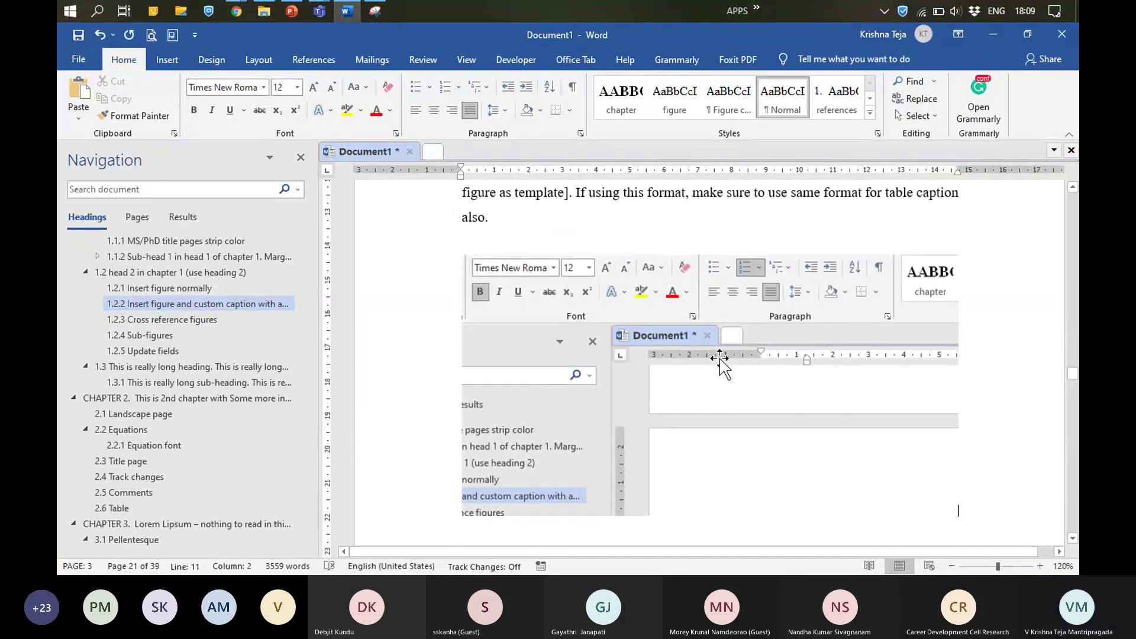
click(720, 362)
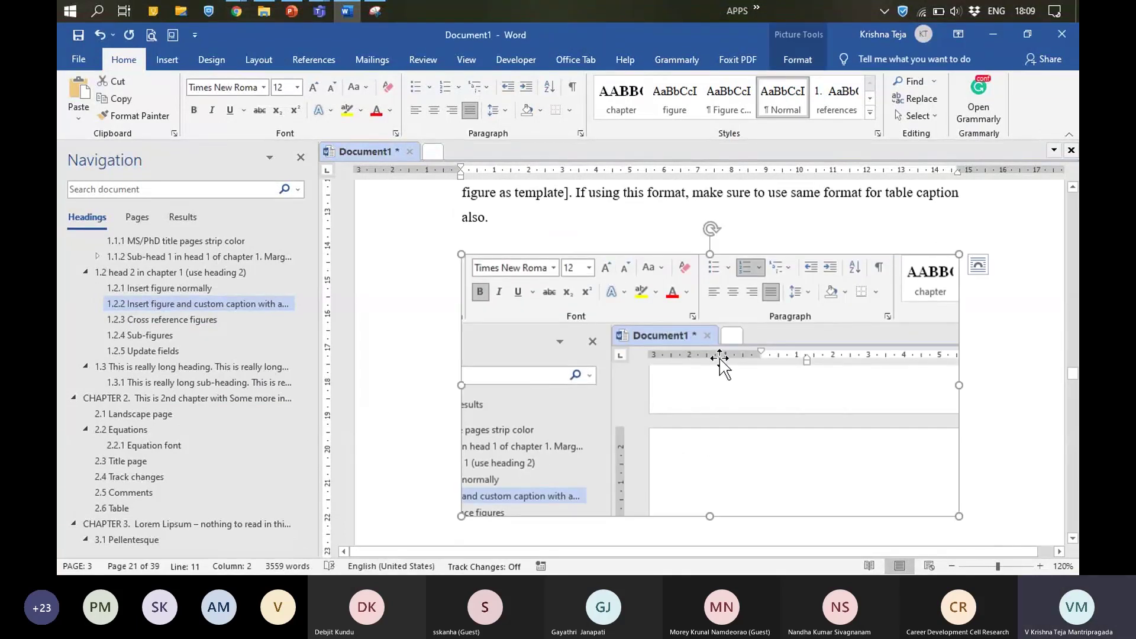
click(674, 99)
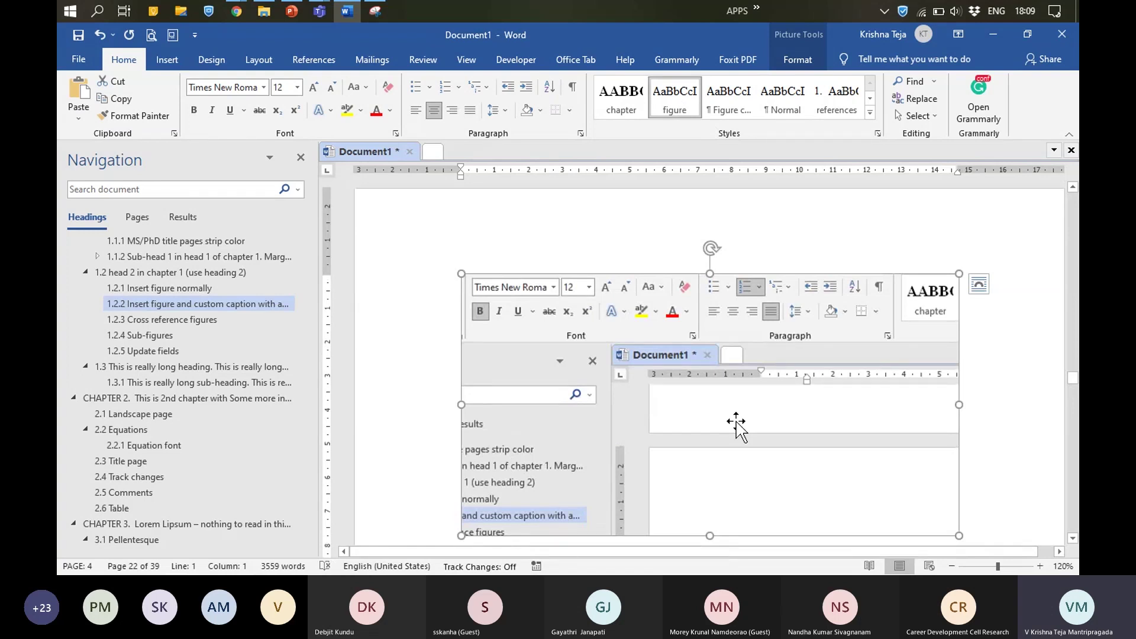
Step: Shrink the pasted screenshot so it fits on the page directly under the section 1.2.2 text
scroll(736, 421, up, 6)
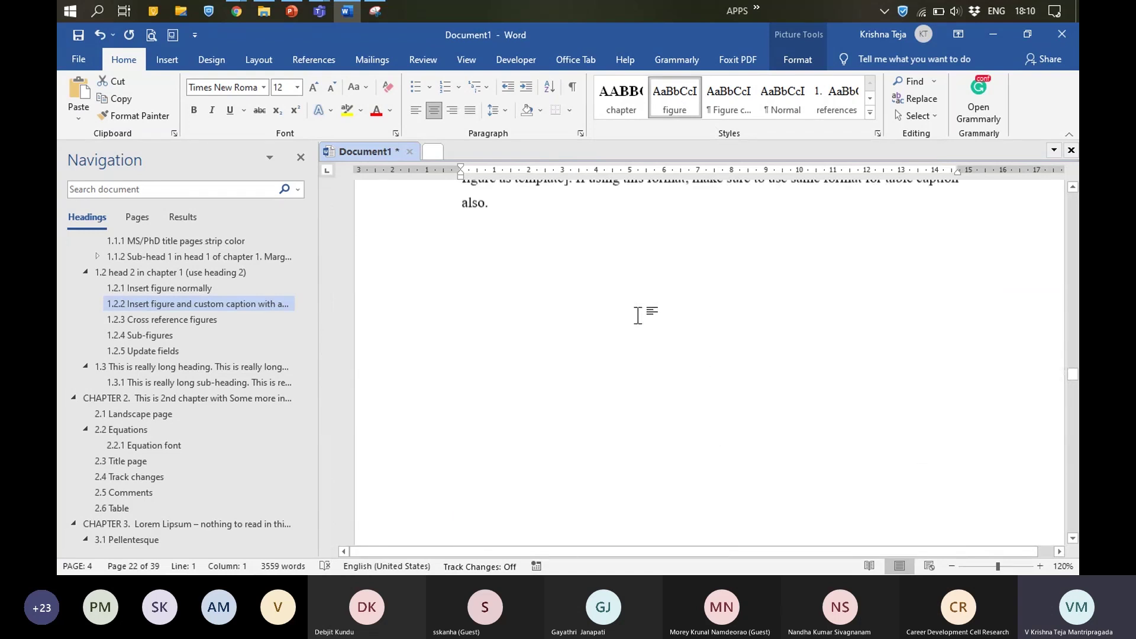
scroll(697, 424, down, 6)
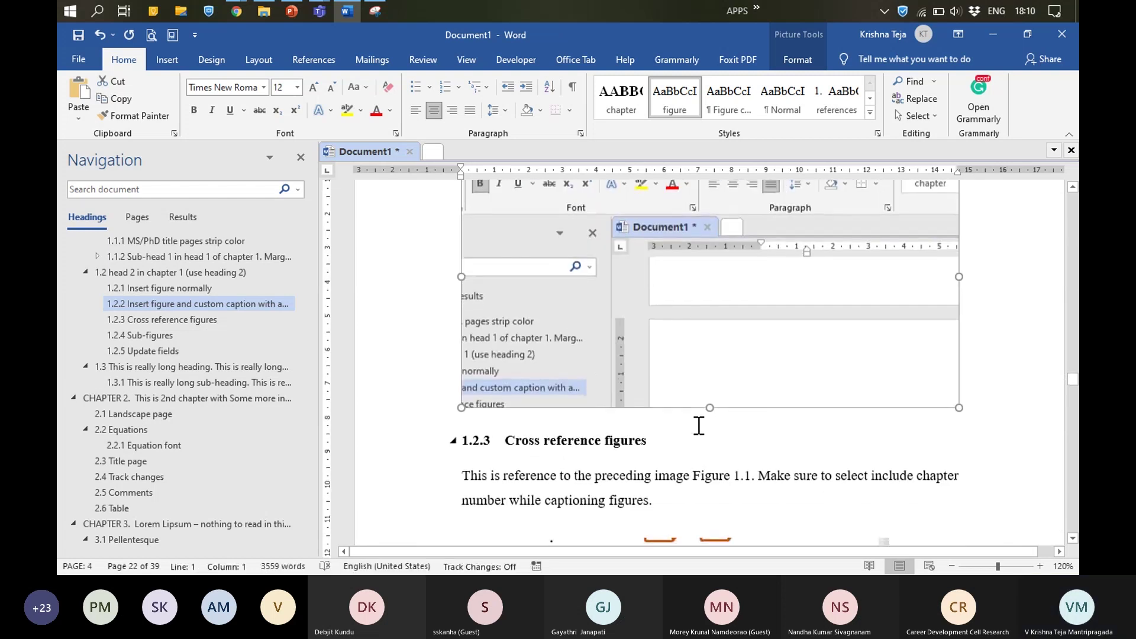
scroll(767, 414, up, 1)
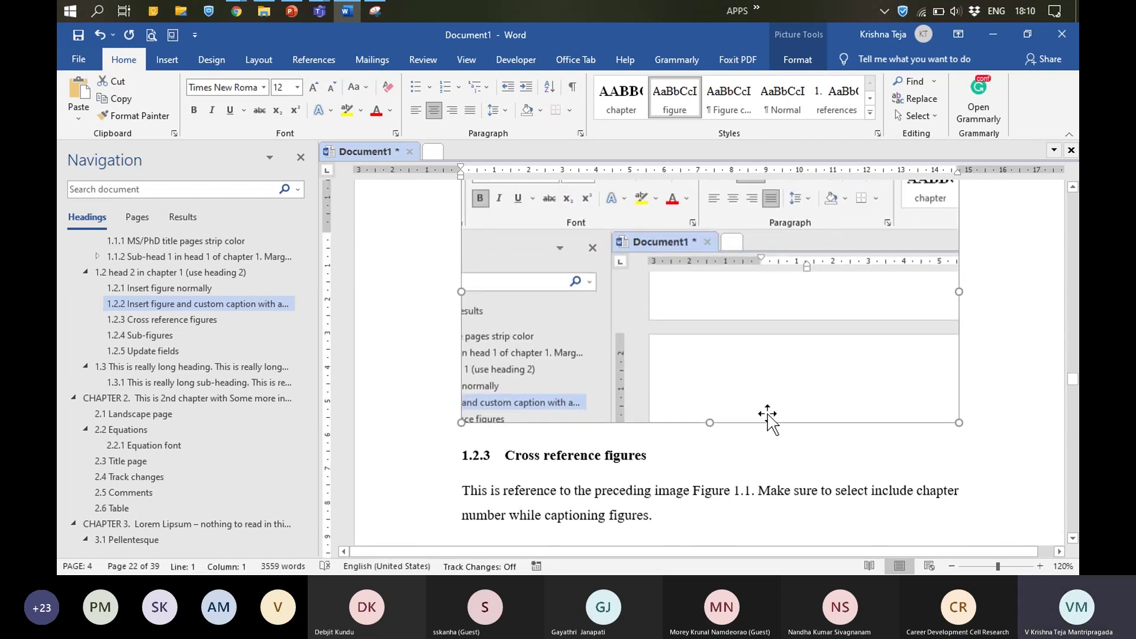
scroll(768, 414, down, 3)
scroll(769, 426, up, 3)
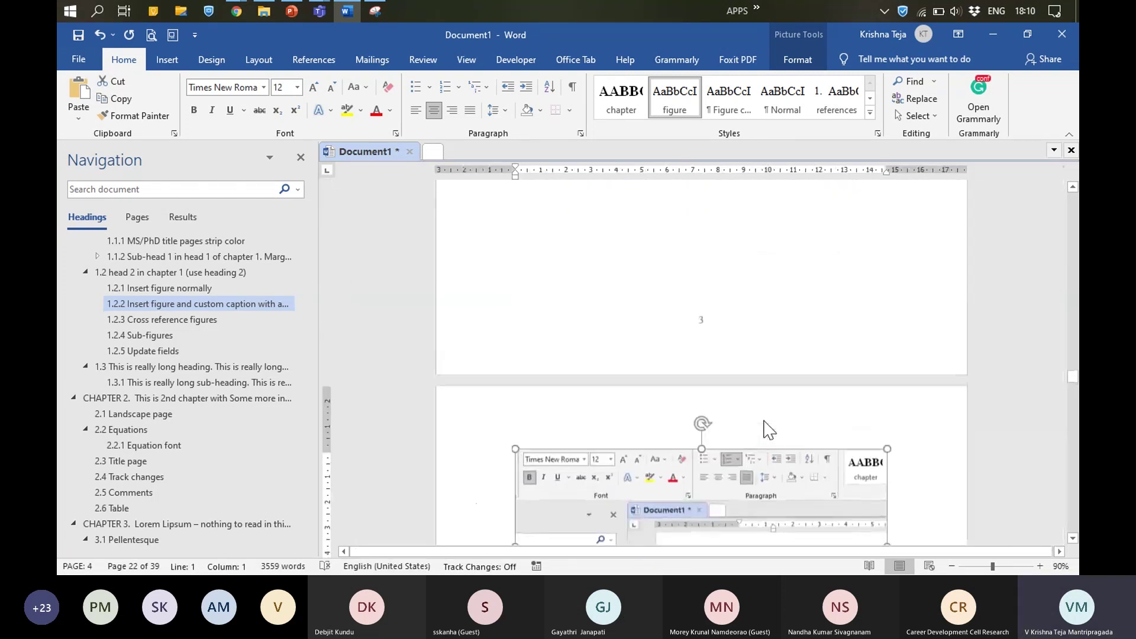
scroll(768, 426, down, 3)
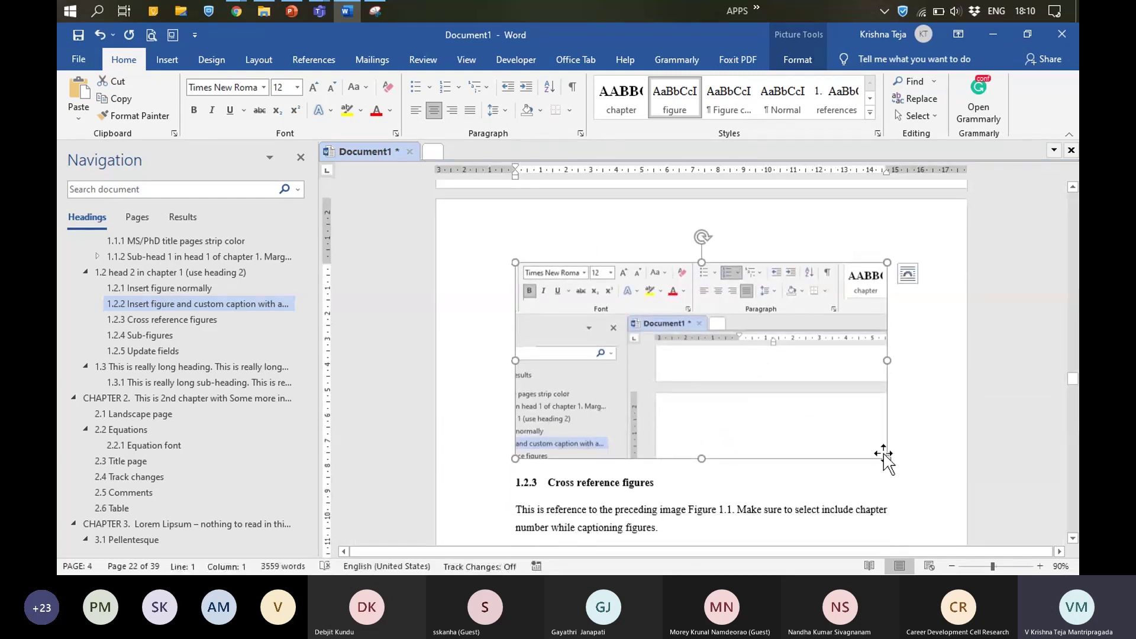
scroll(823, 373, down, 3)
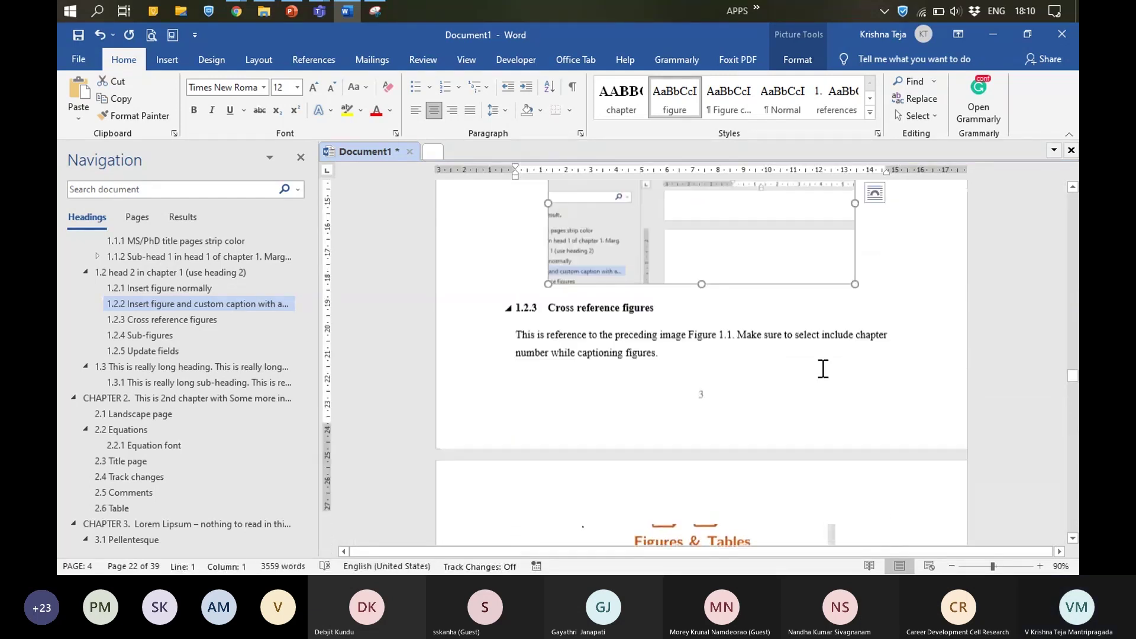
scroll(823, 368, up, 3)
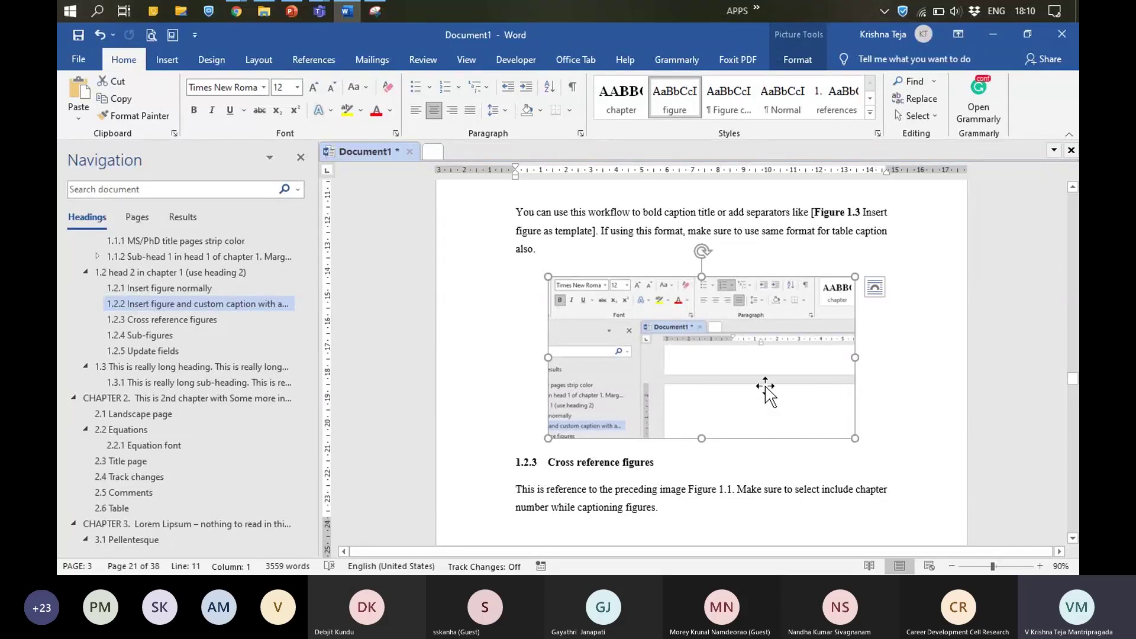
Step: Insert the caption text "gdh" below the pasted screenshot with the Figure label and chapter number included in its numbering
right_click(717, 381)
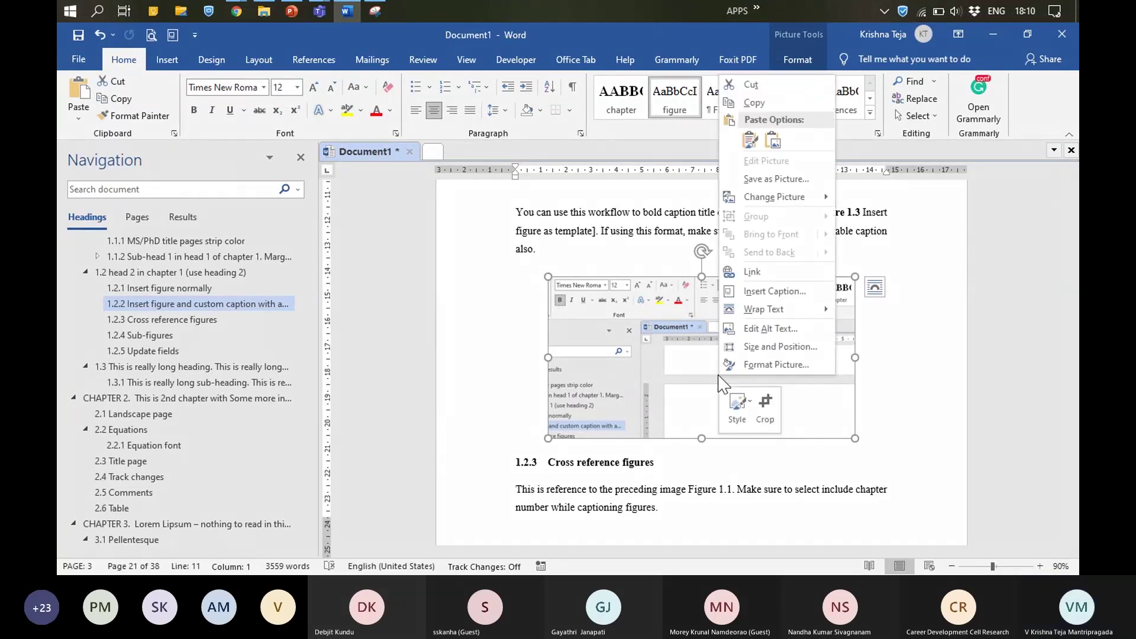
click(775, 291)
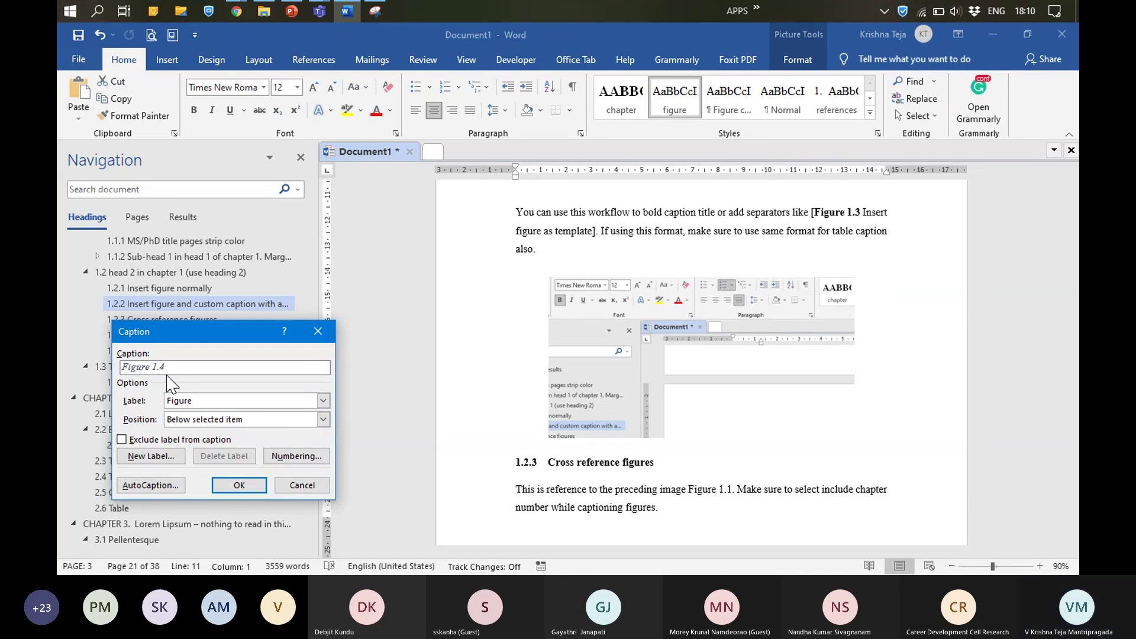
click(294, 460)
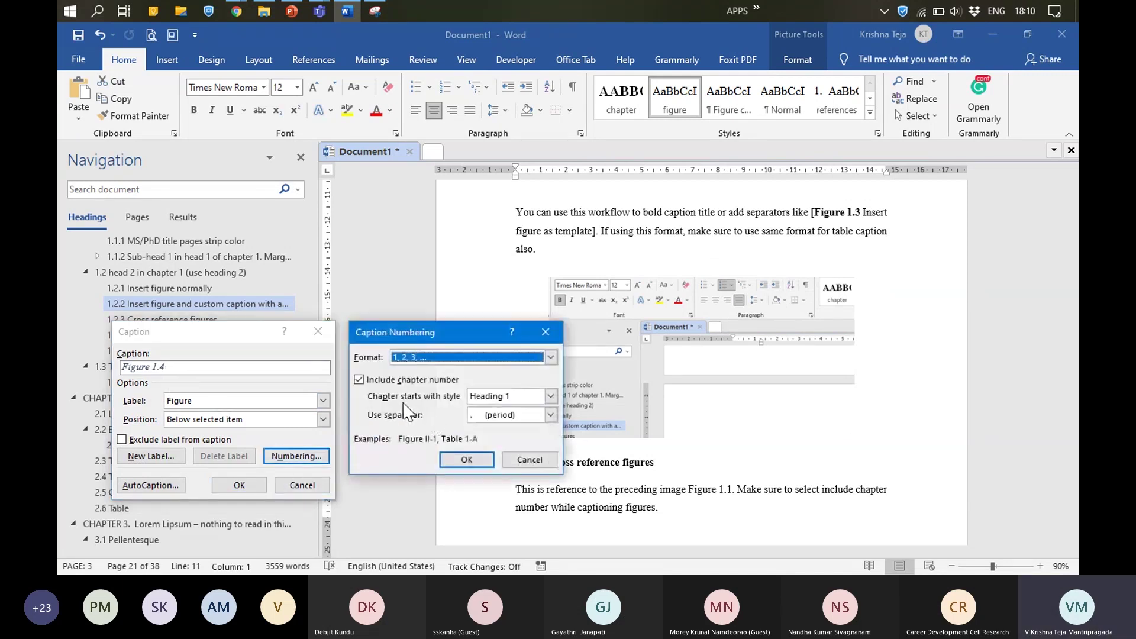
click(459, 460)
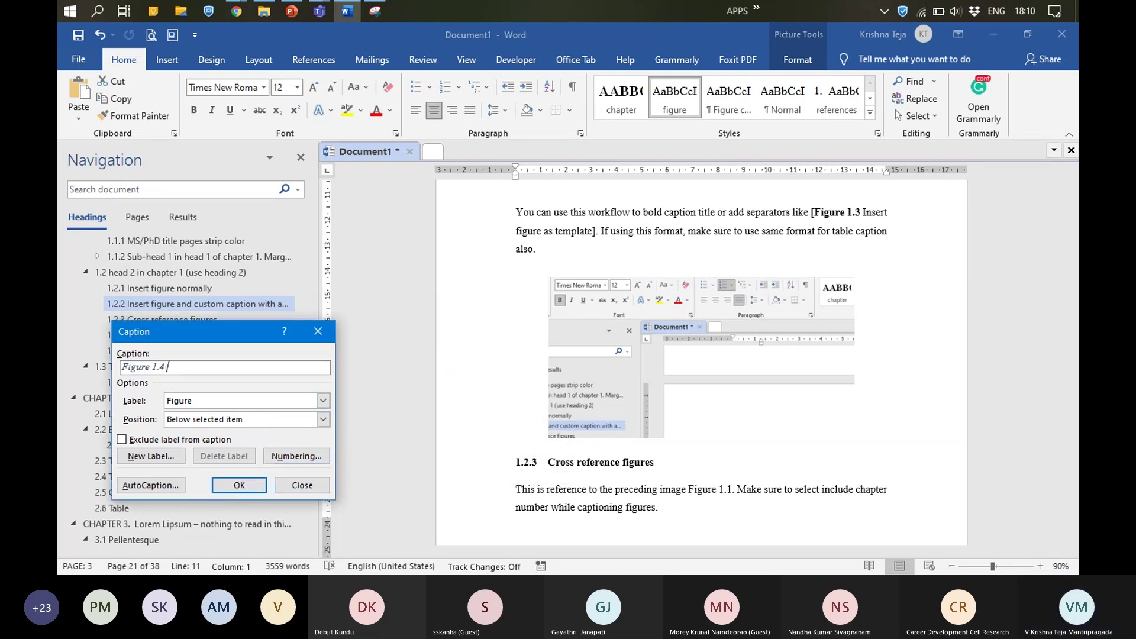
text(gdh)
click(239, 485)
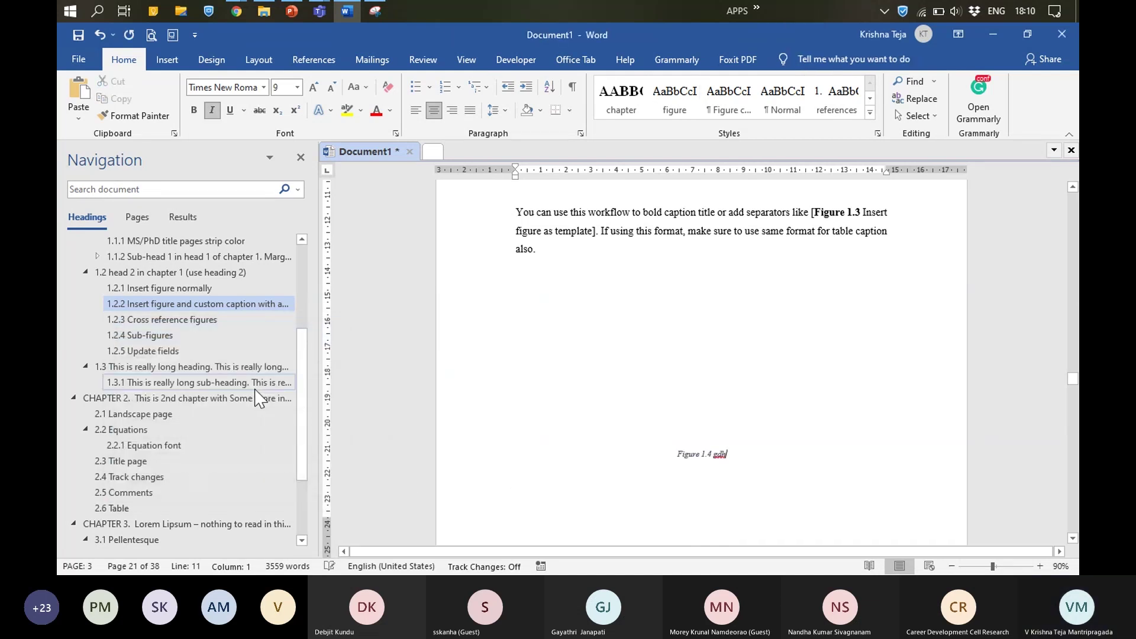
Step: Apply the Figure caption style to the new "gdh" caption under the pasted screenshot
scroll(661, 487, down, 10)
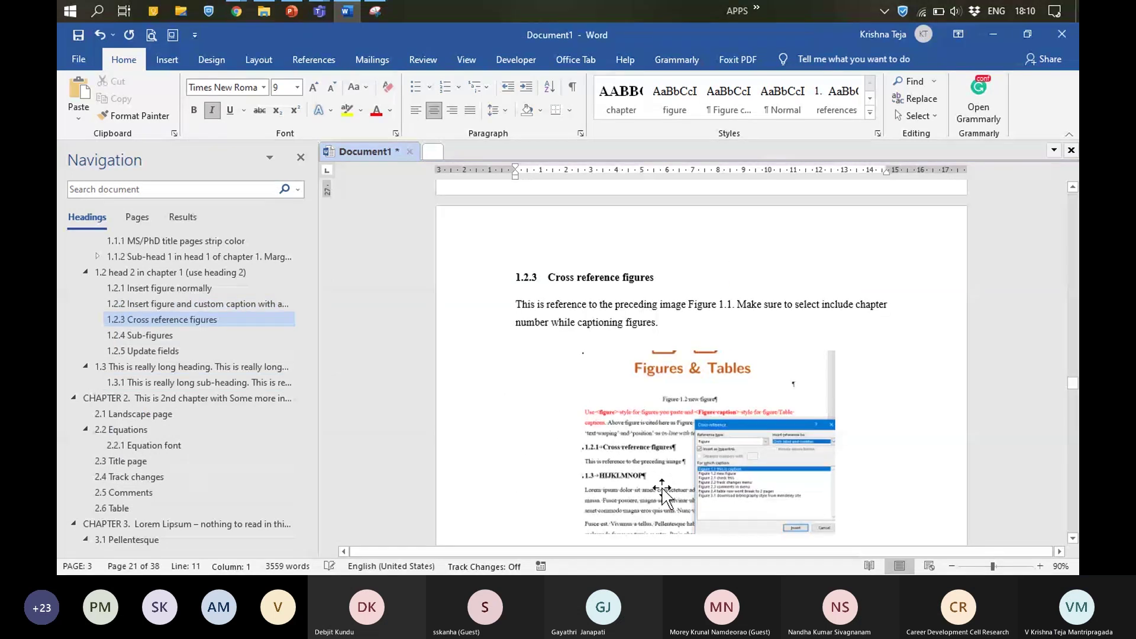
scroll(661, 487, down, 3)
scroll(663, 488, up, 8)
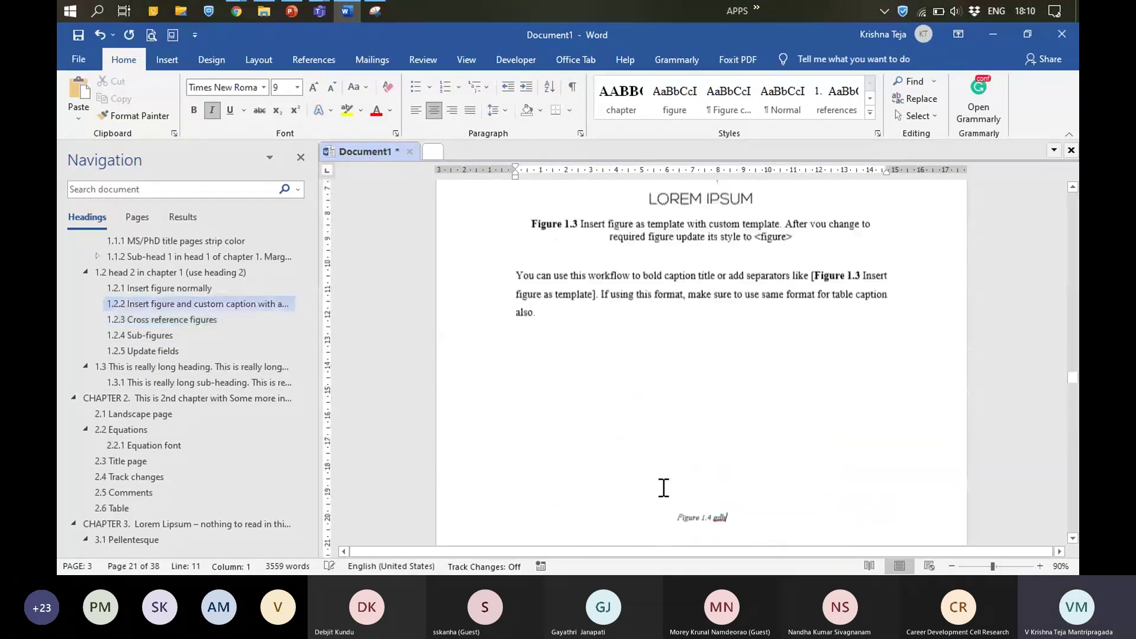
scroll(663, 487, up, 1)
click(764, 442)
click(907, 443)
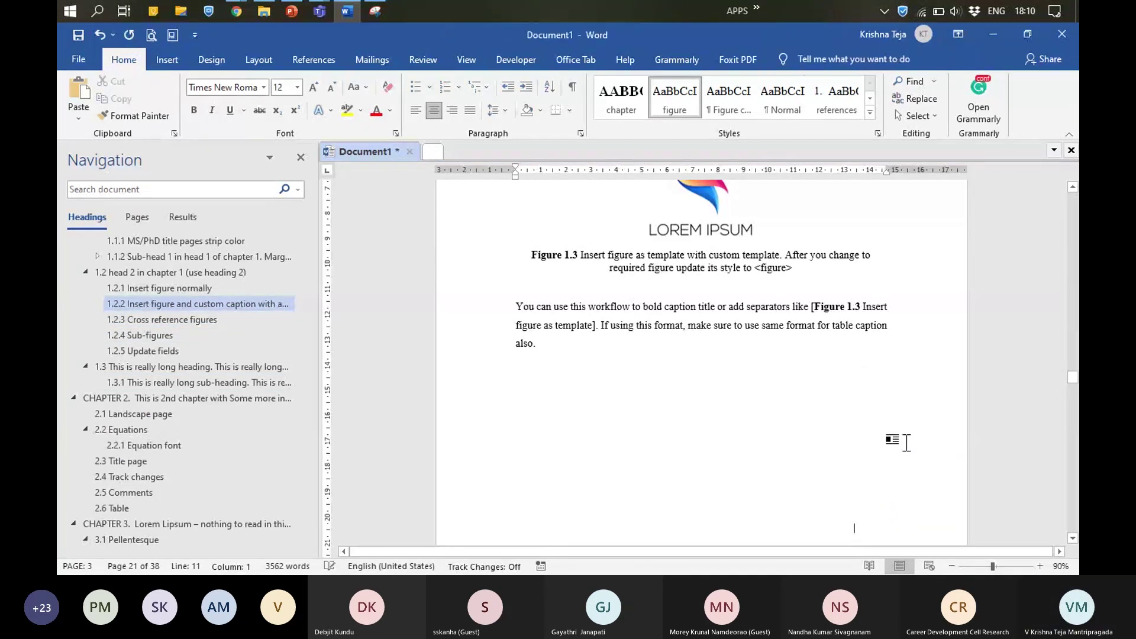
scroll(897, 446, down, 4)
click(707, 391)
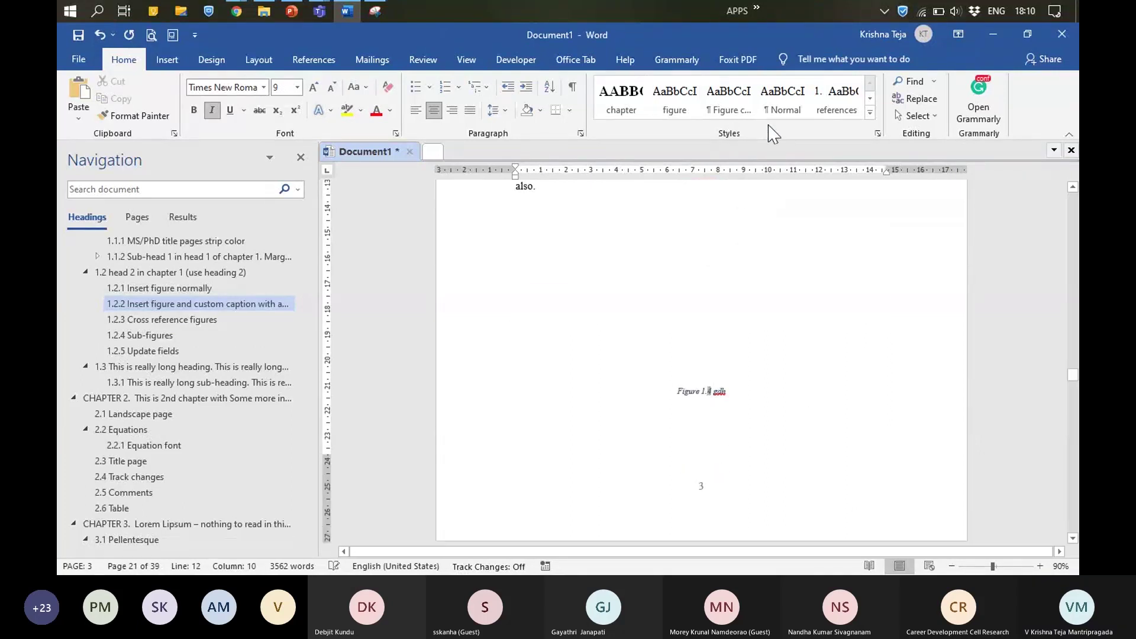
scroll(738, 400, up, 5)
click(744, 403)
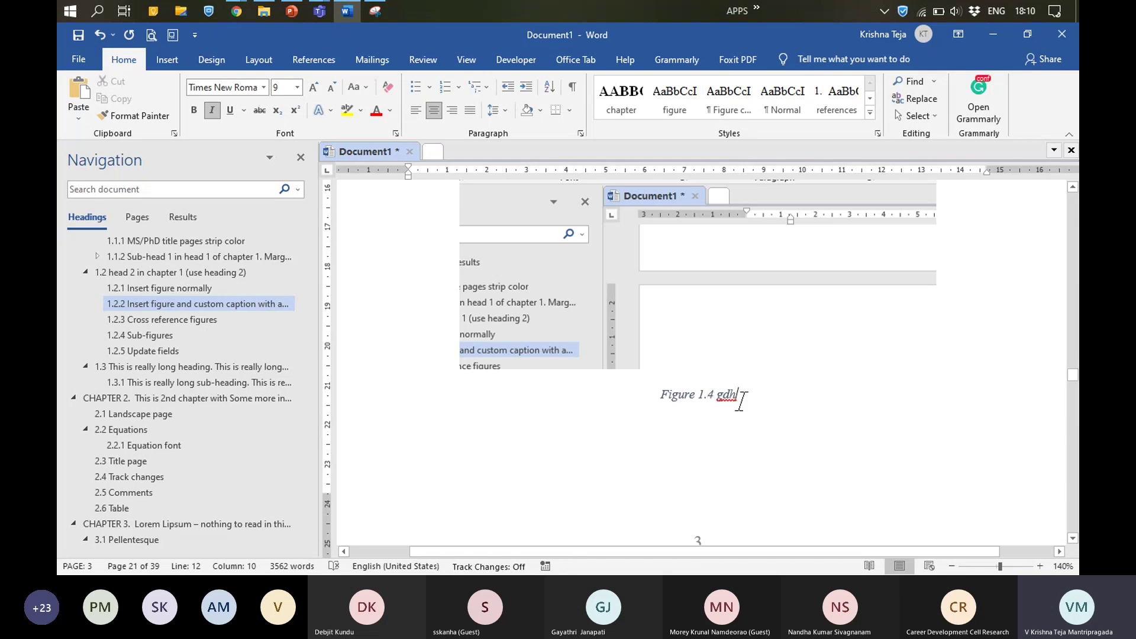
click(732, 112)
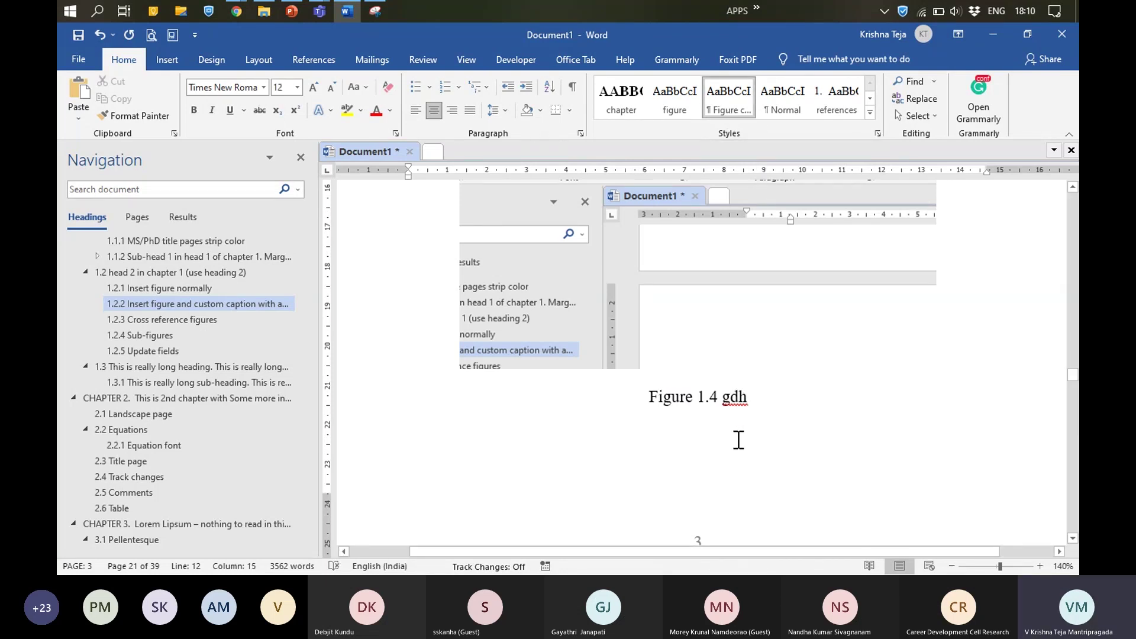
Step: Look over the cross-reference example in section 1.2.3 and the two-logo sub-figure table in section 1.2.4, including its caption
scroll(738, 440, down, 2)
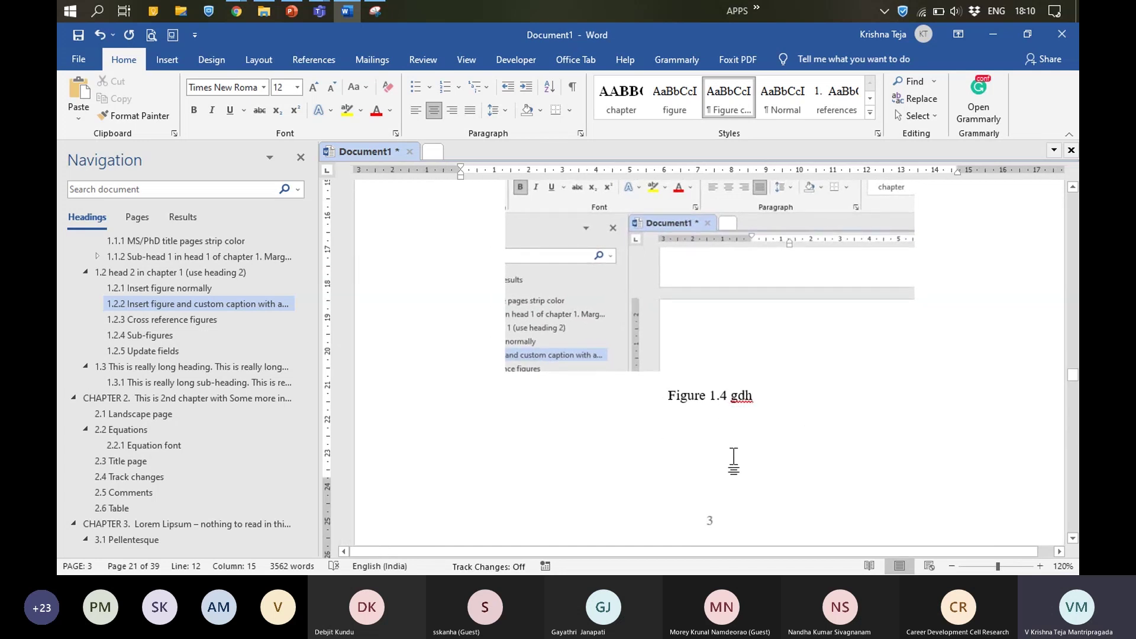
scroll(749, 470, down, 6)
scroll(747, 473, down, 1)
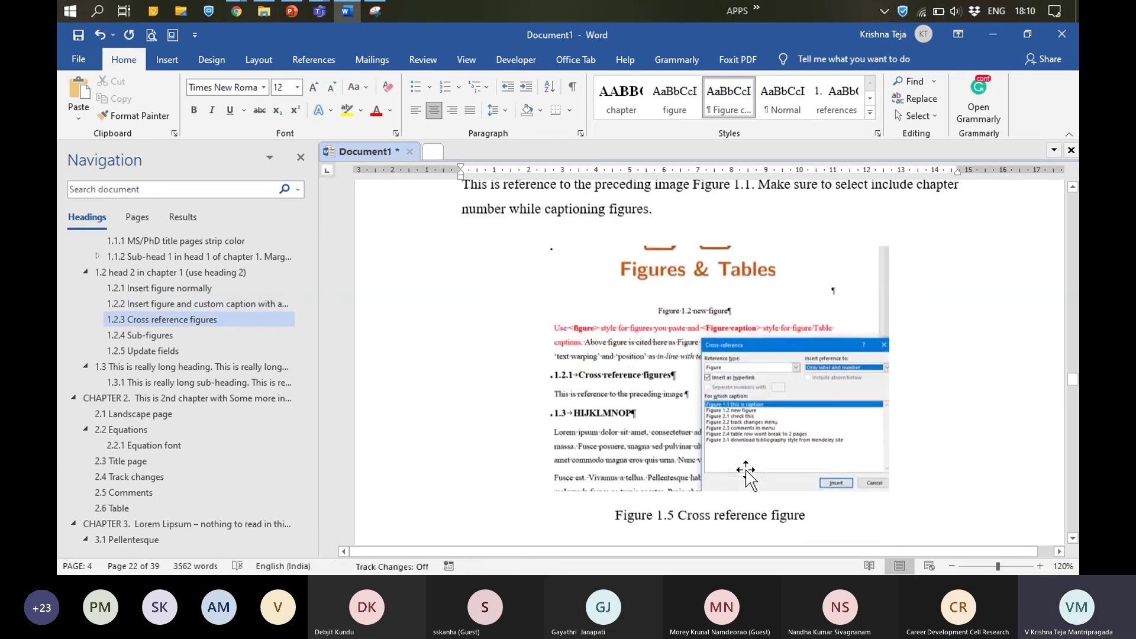
scroll(747, 473, down, 5)
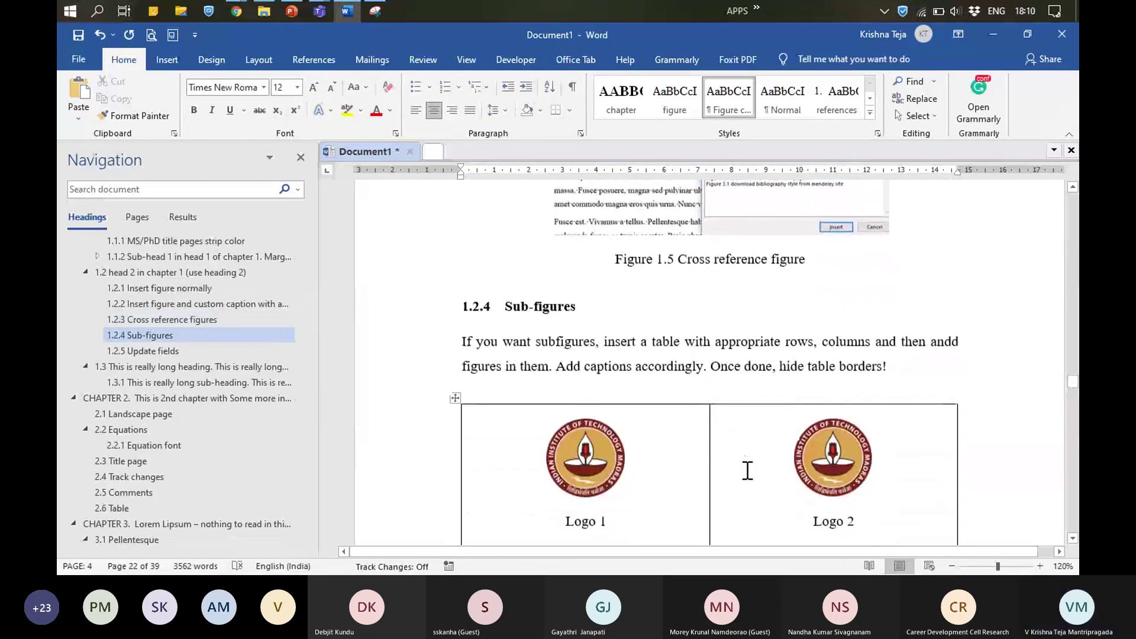
scroll(747, 470, down, 3)
scroll(747, 470, up, 1)
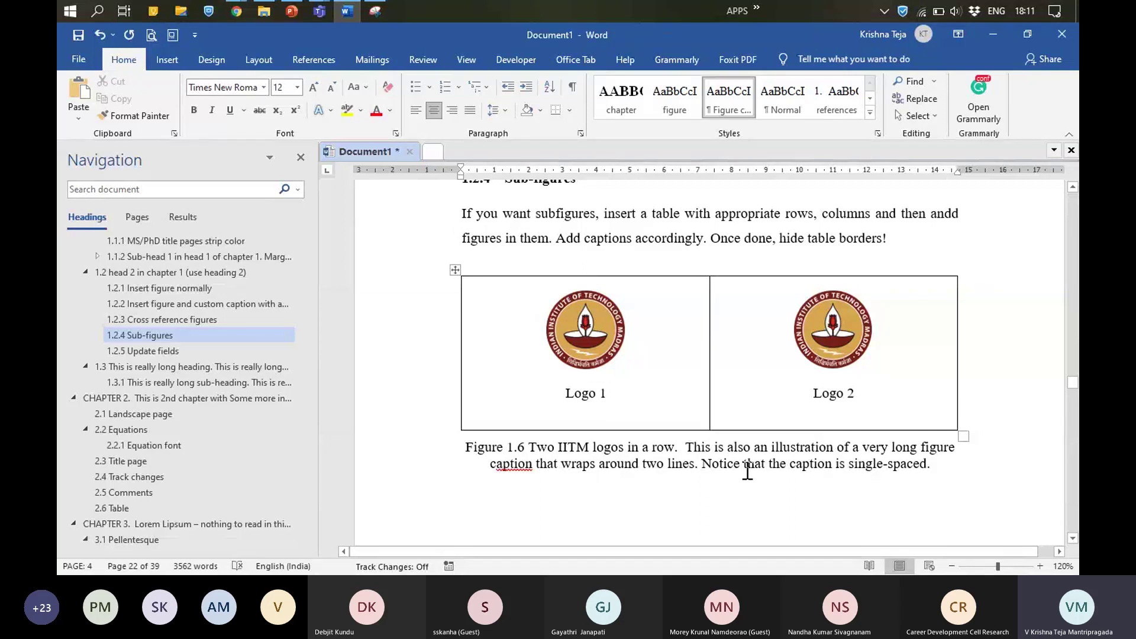
click(745, 492)
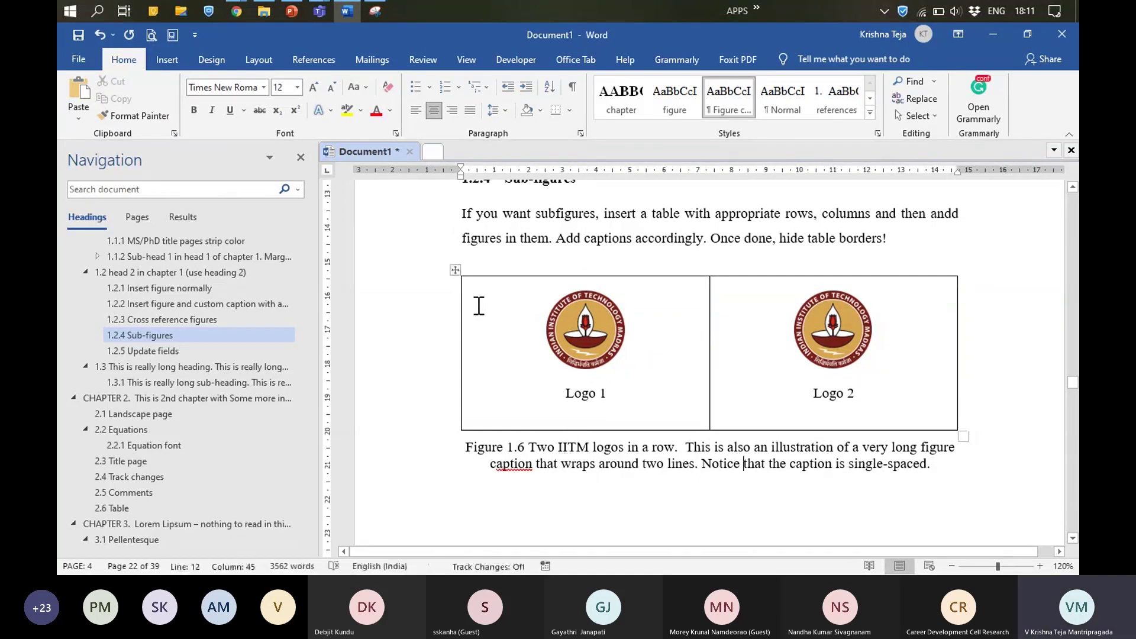
click(458, 270)
click(500, 324)
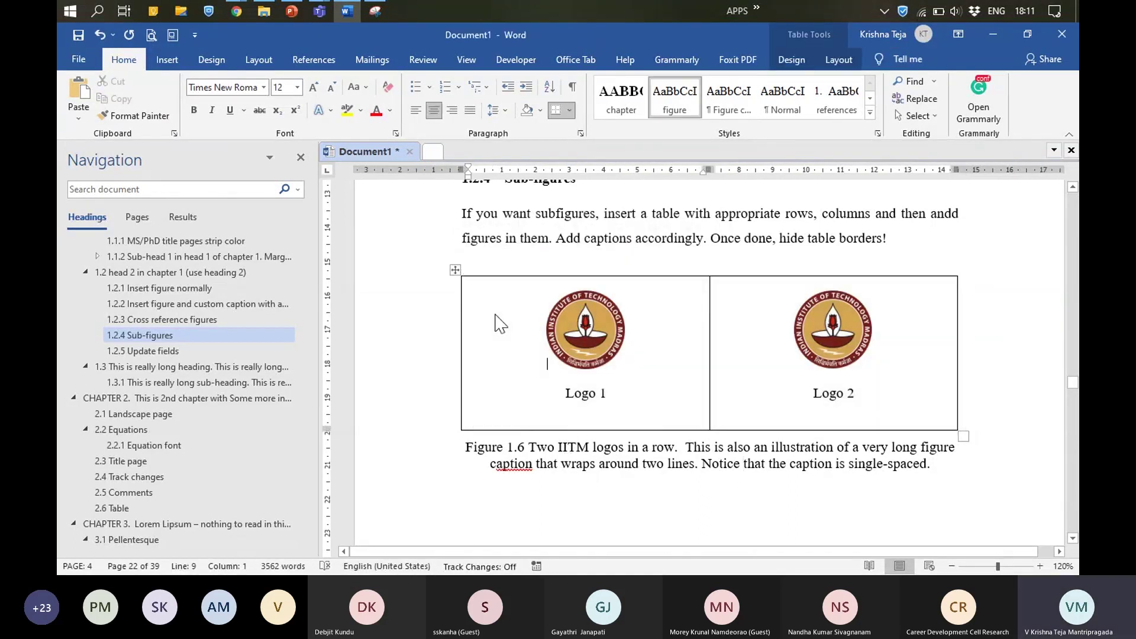
Step: Check both logo pictures in the section 1.2.4 sub-figure table and the two-line caption beneath it
scroll(552, 389, up, 3)
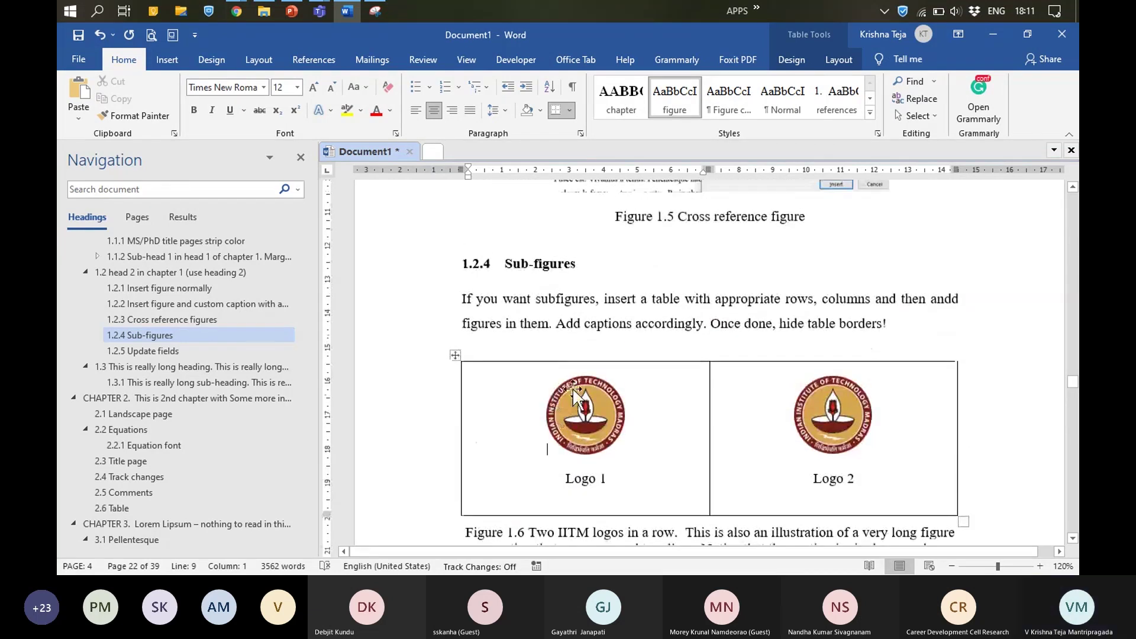
scroll(573, 388, down, 1)
click(573, 385)
click(837, 367)
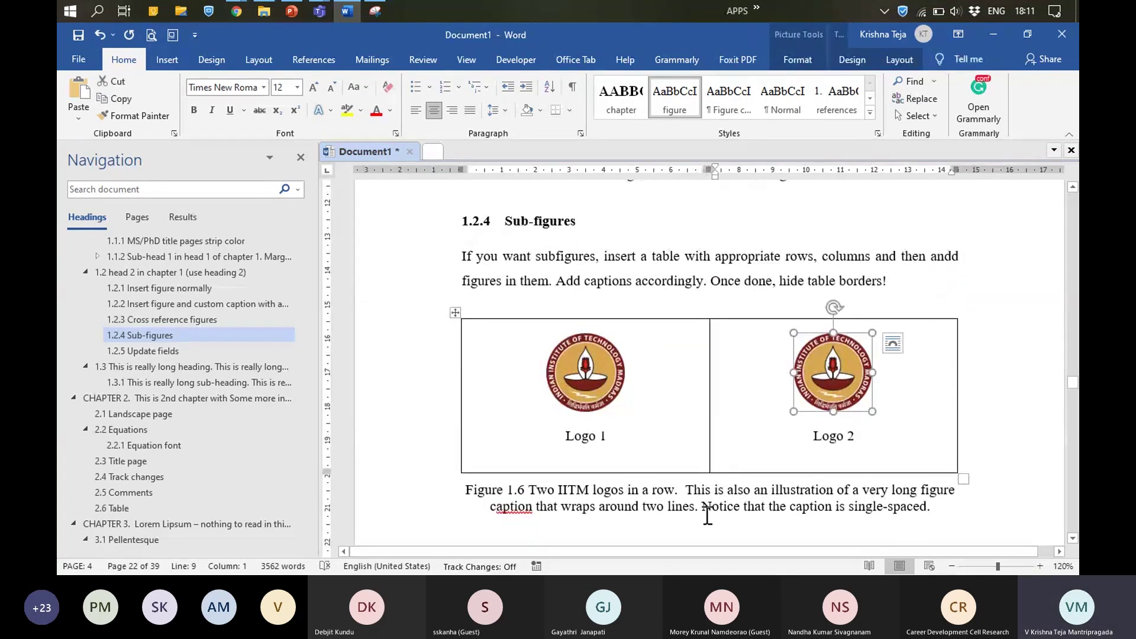
click(569, 507)
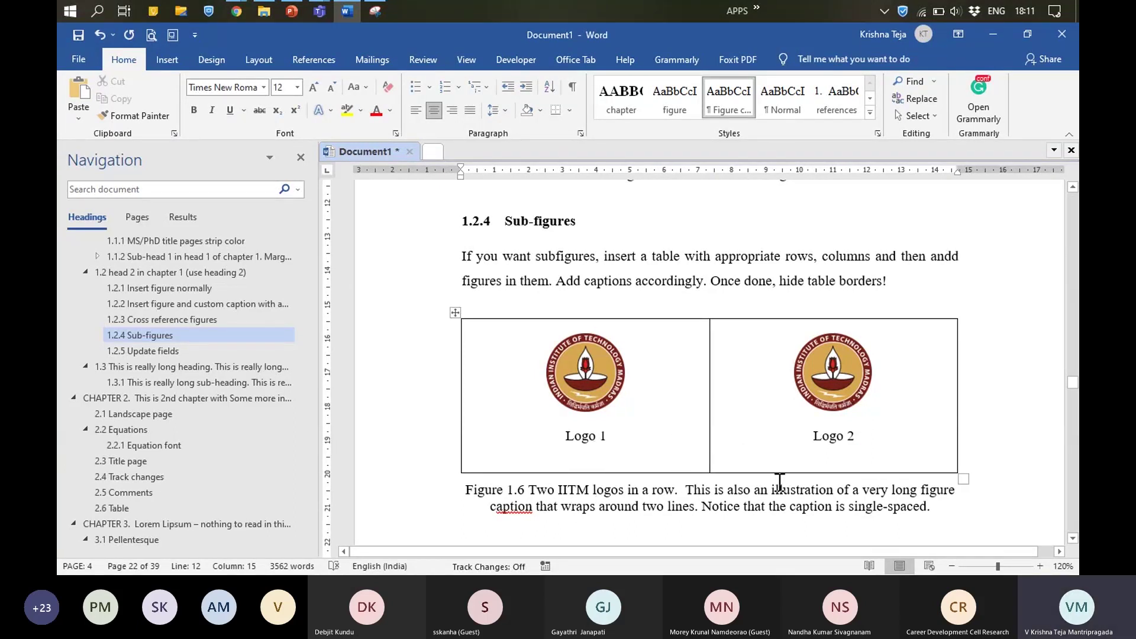
Step: Update all fields in the whole document, choosing to update the entire table for both the contents and the figures
scroll(780, 482, down, 7)
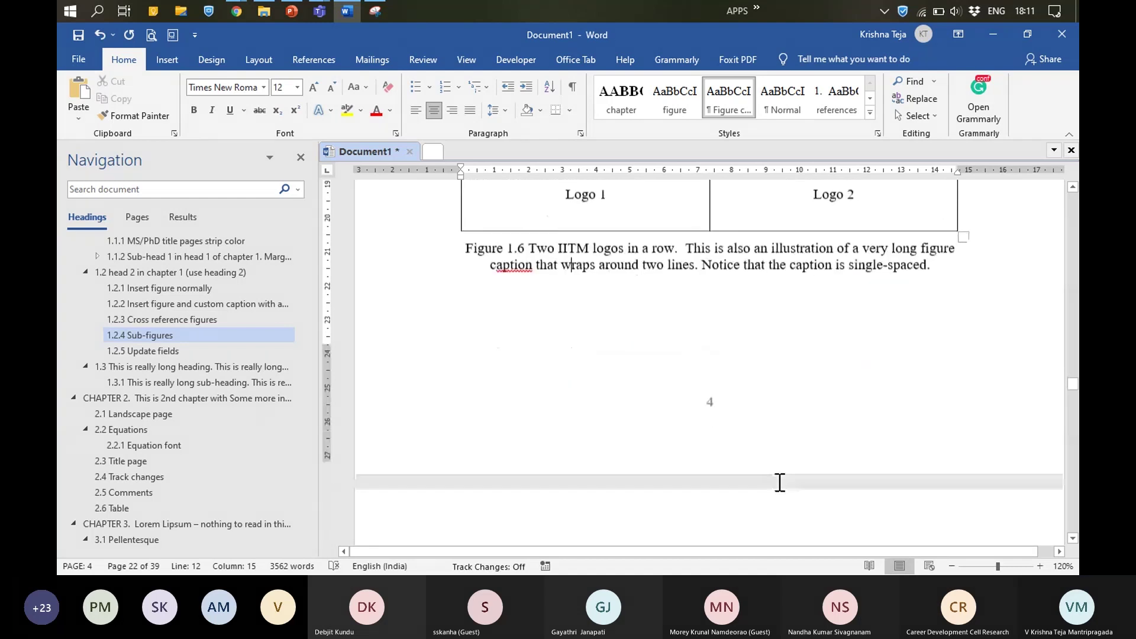
scroll(779, 482, down, 3)
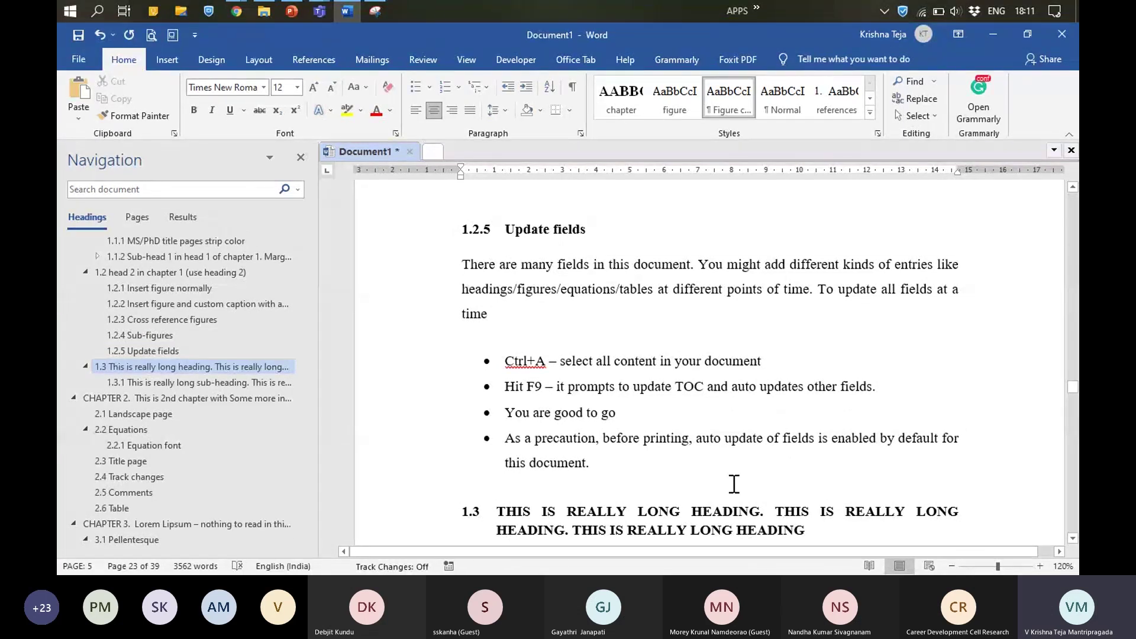
key(ctrl+a)
key(F9)
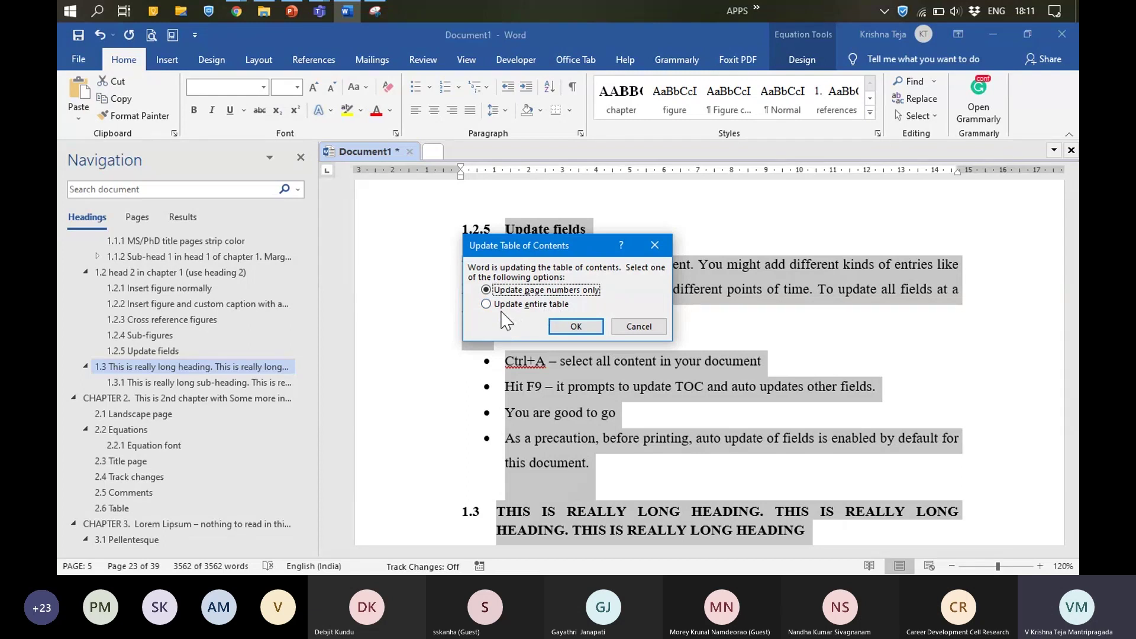
click(532, 304)
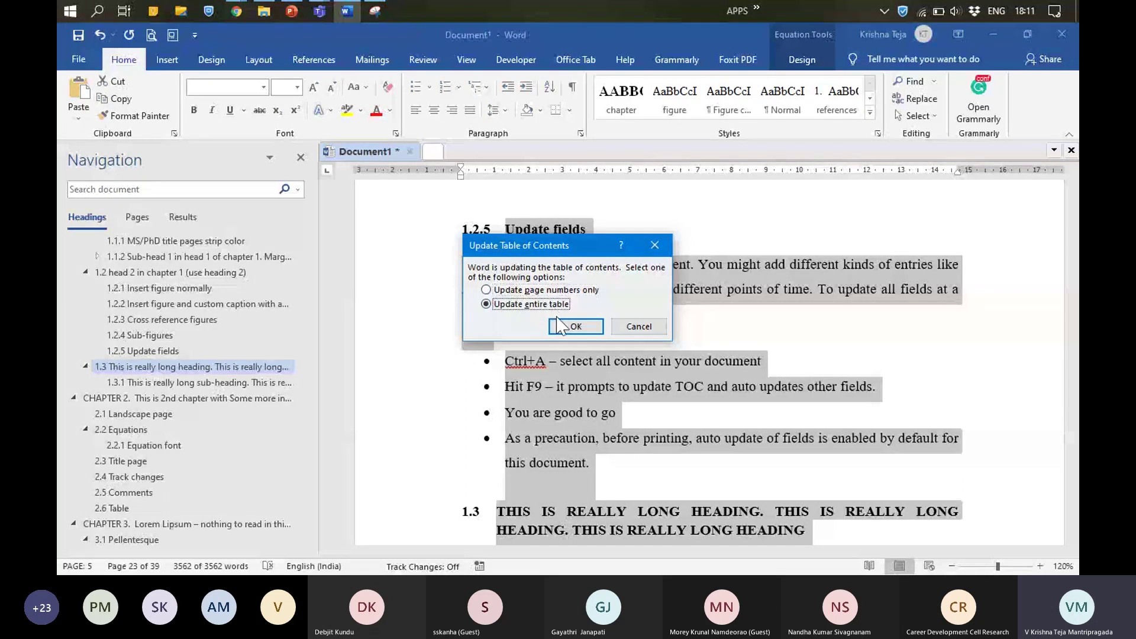
click(562, 326)
click(547, 304)
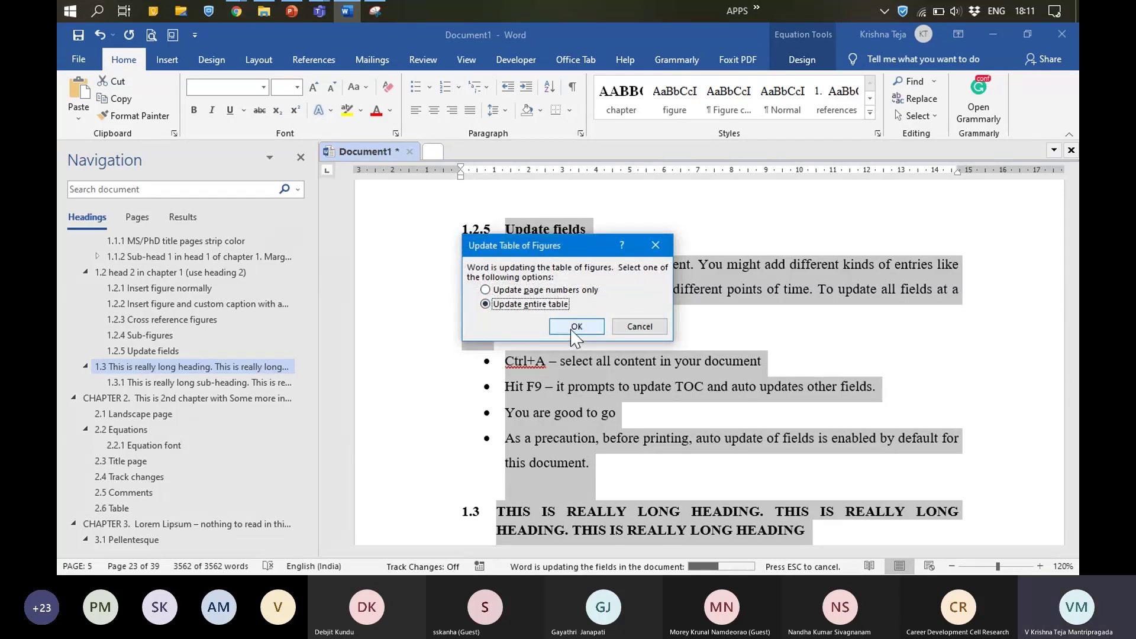
click(572, 329)
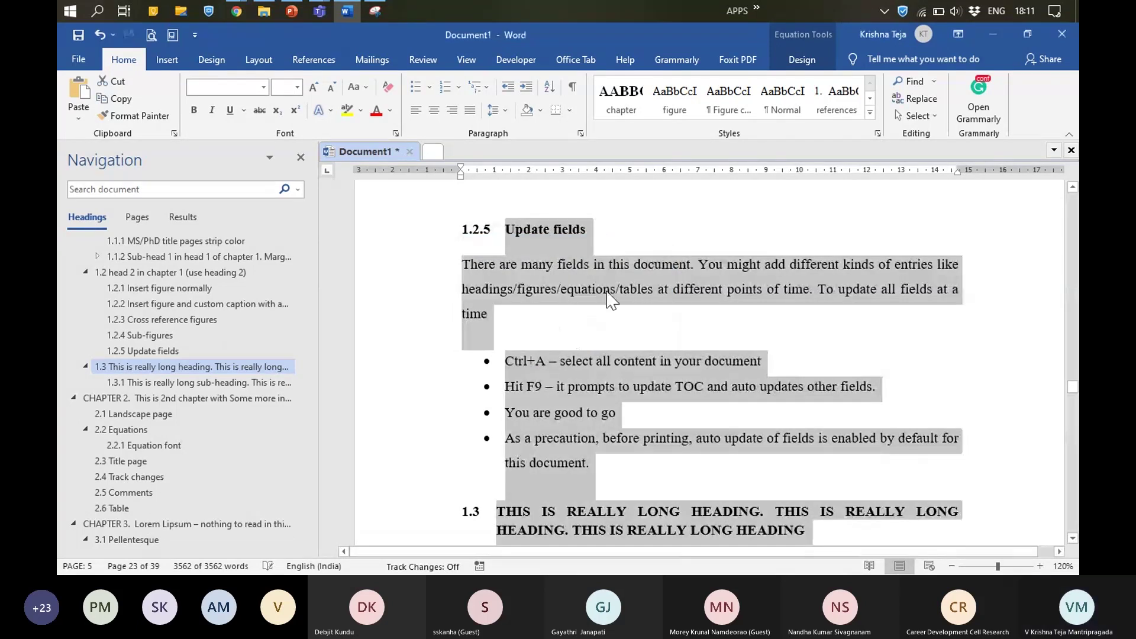
click(661, 361)
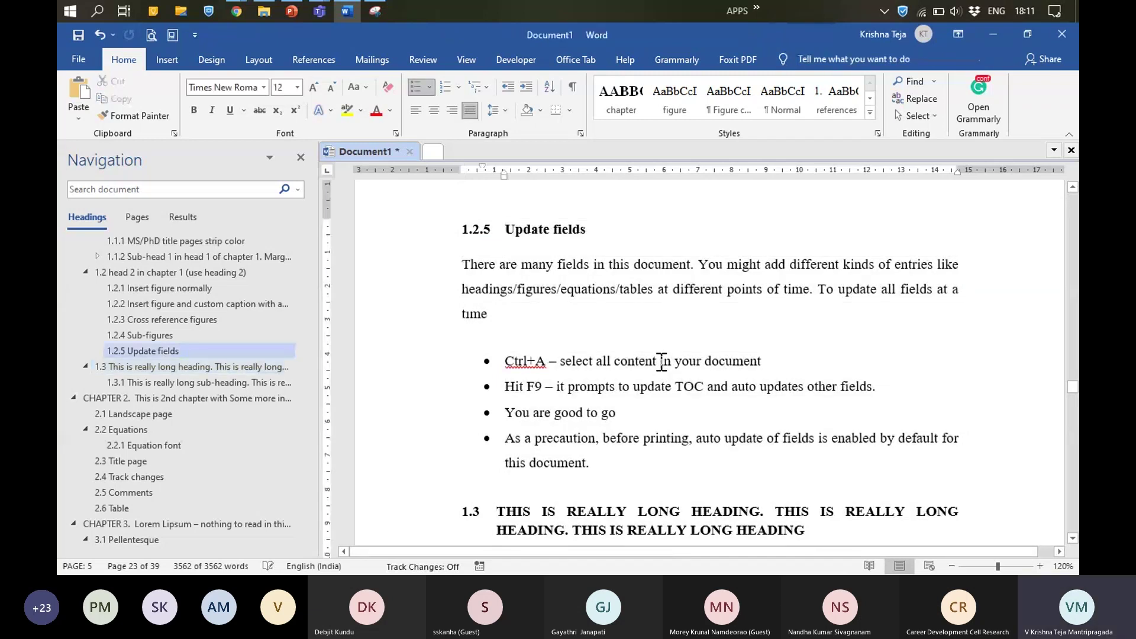
Step: Look through the long heading examples in section 1.3, the start of Chapter 2, and sections 2.3 to 2.5
scroll(661, 361, down, 3)
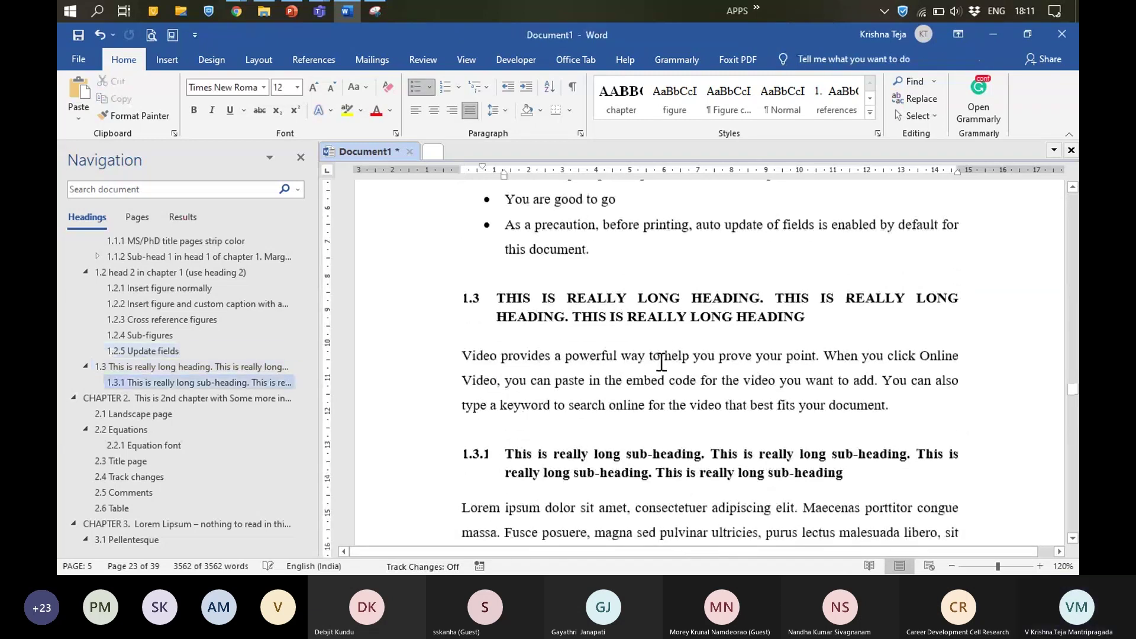
scroll(661, 362, down, 4)
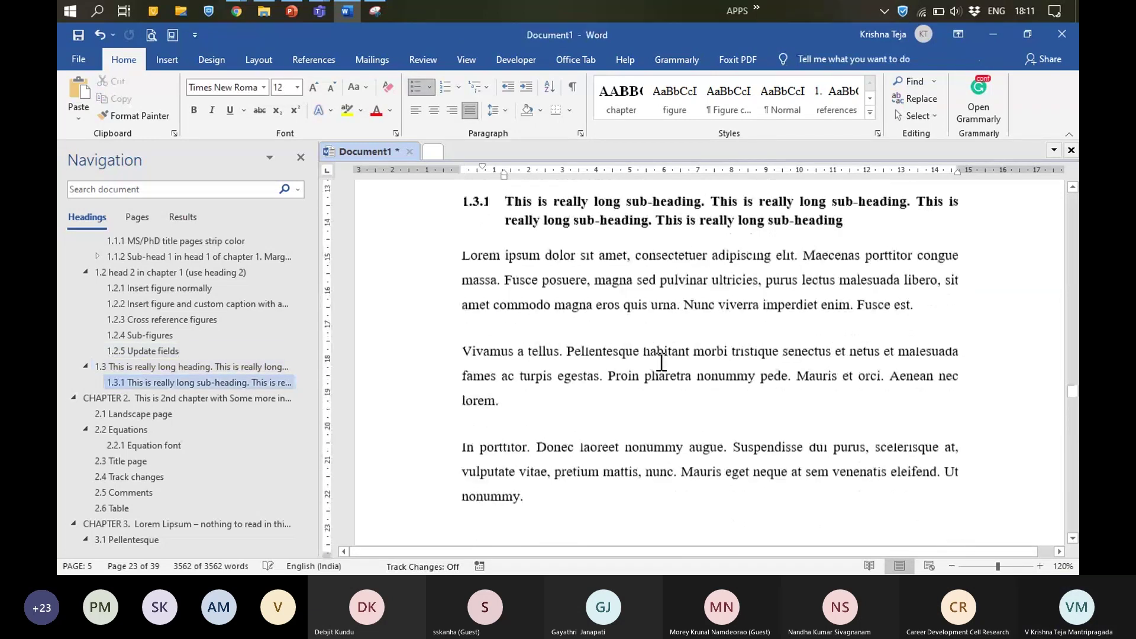
scroll(662, 362, up, 4)
scroll(662, 362, down, 6)
scroll(661, 362, down, 5)
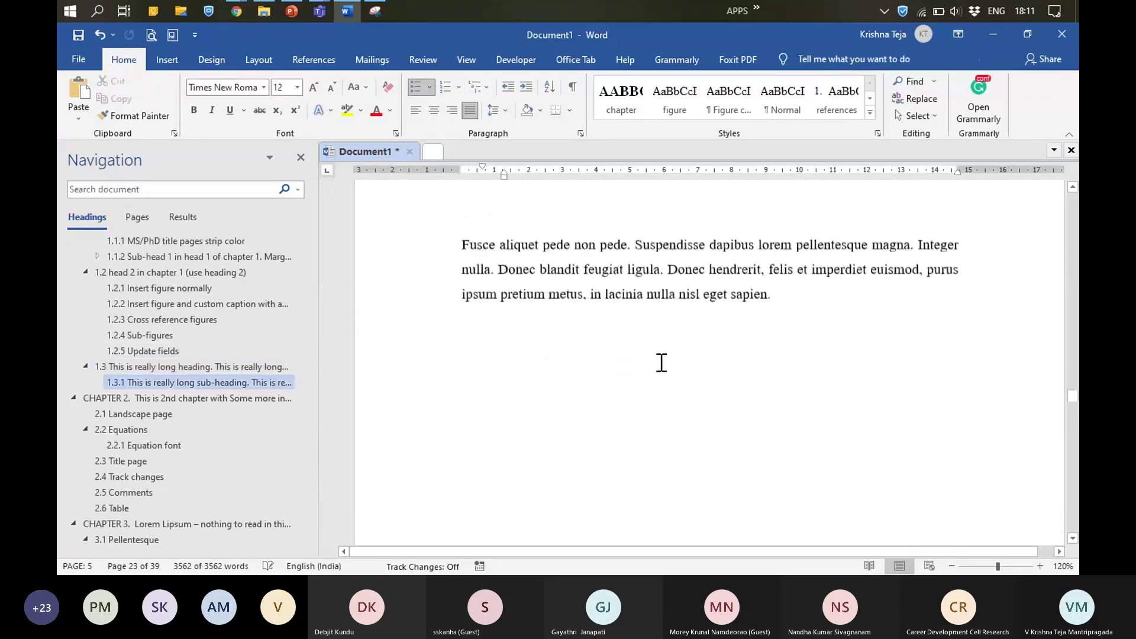
scroll(661, 363, down, 1)
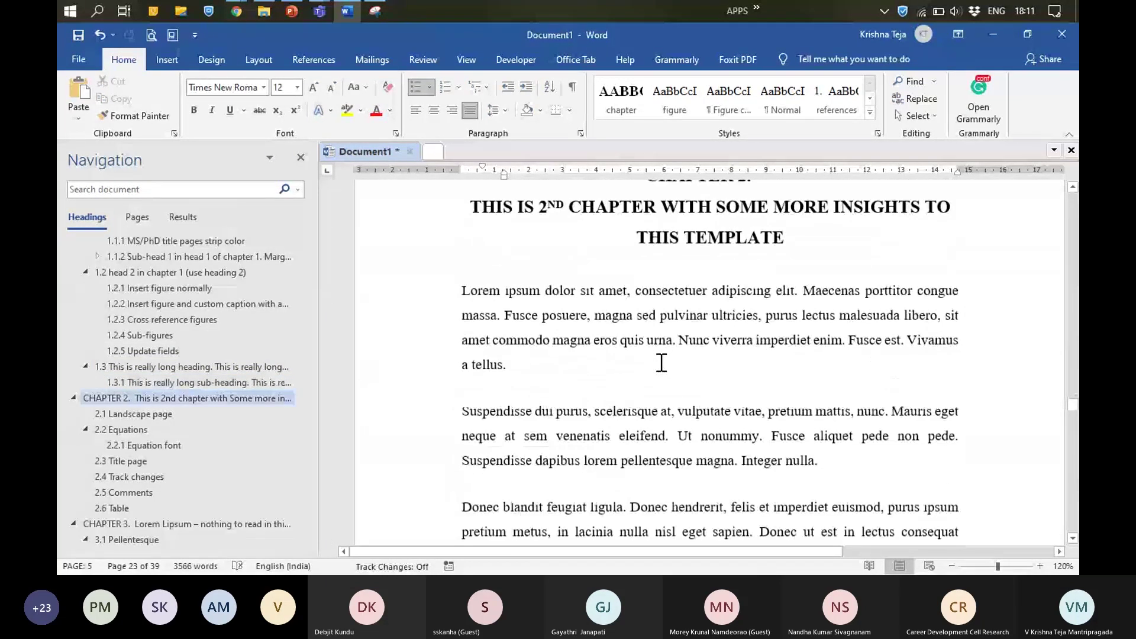
click(176, 462)
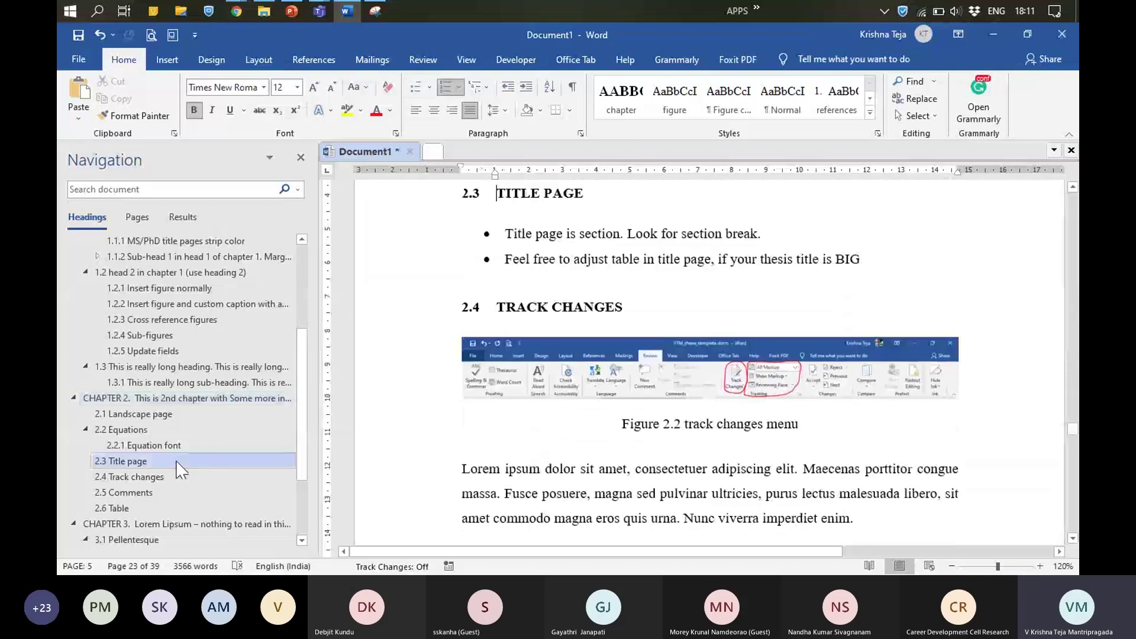
click(177, 477)
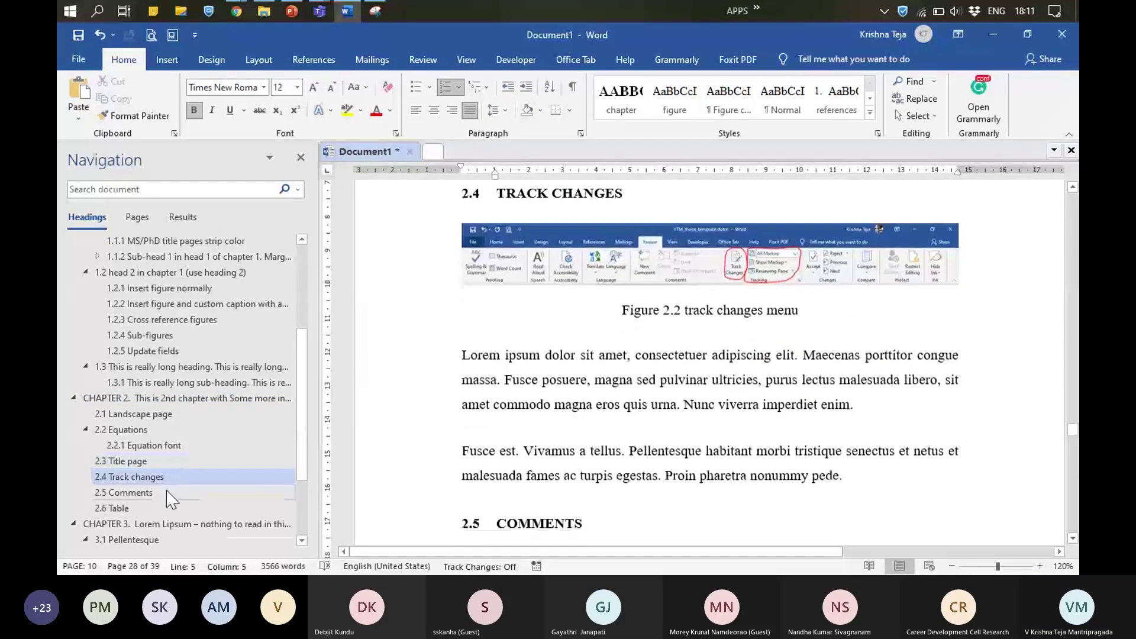
click(167, 492)
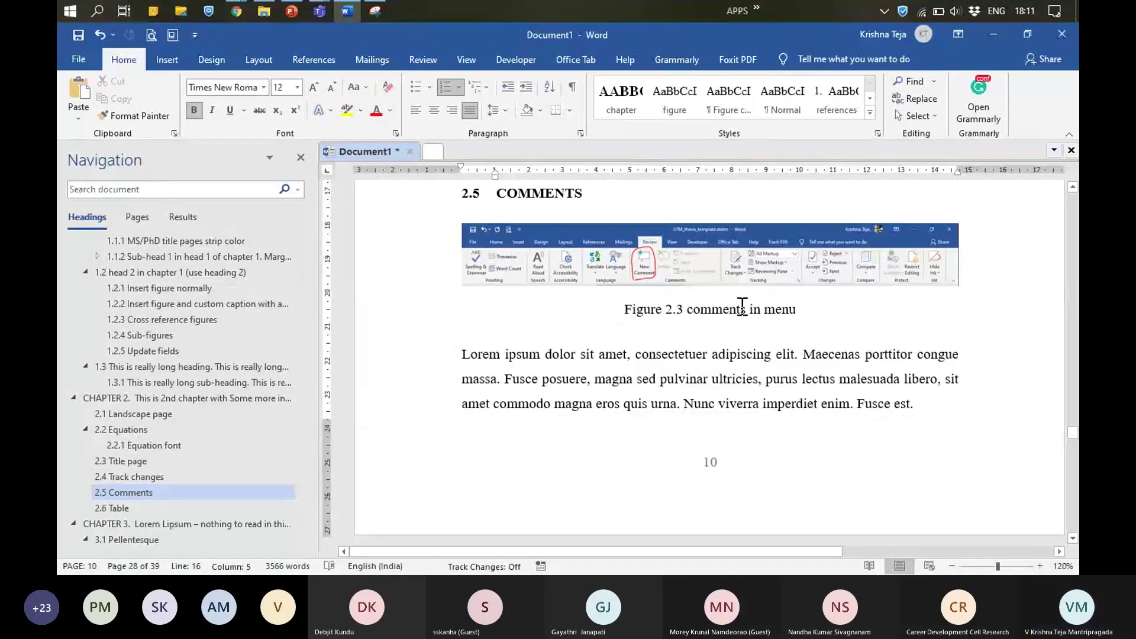
Step: Turn on Track Changes and replace the word "consectetuer" with "gfahga" in the section 2.5 paragraph
click(421, 60)
click(600, 93)
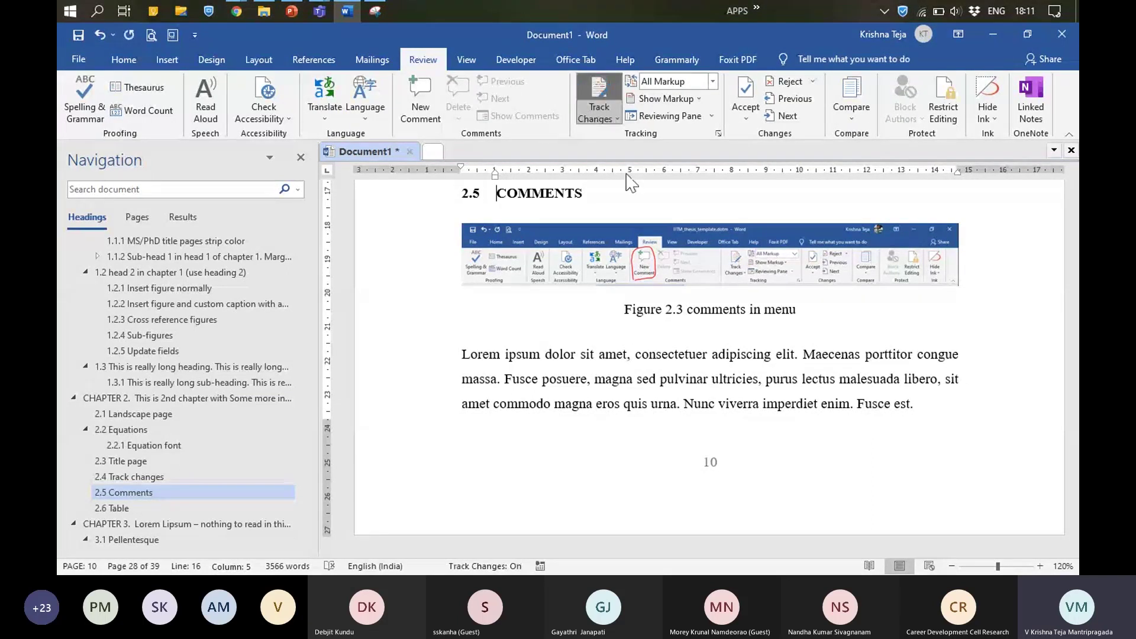
click(667, 355)
double_click(653, 357)
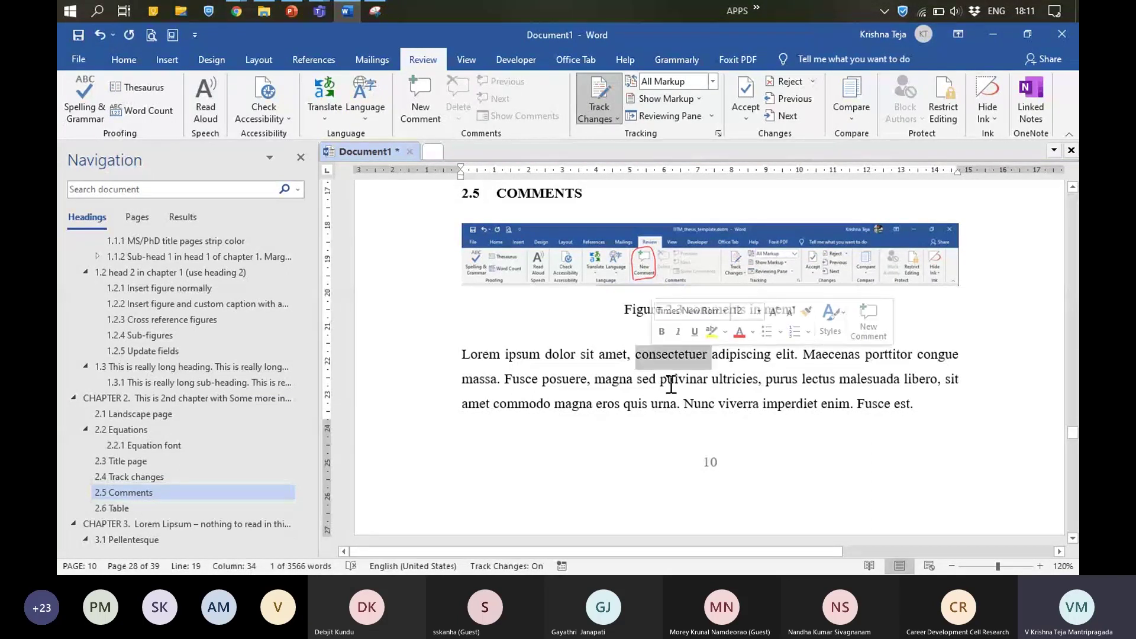
text(gfahga)
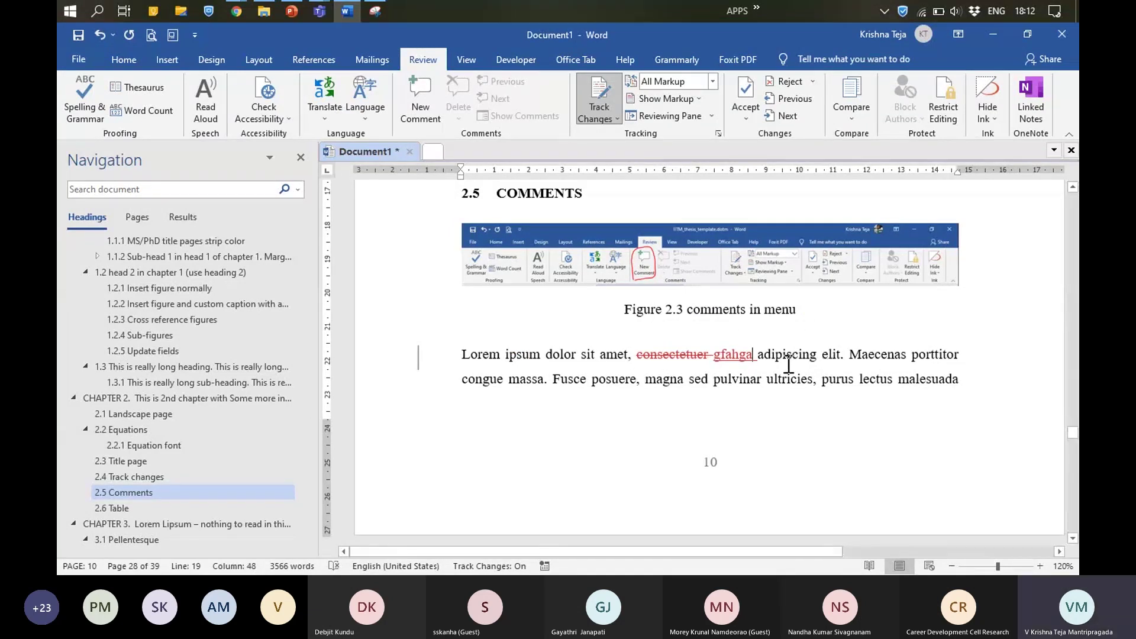
Step: Attach a blank new comment to the word "gfahga" and view the signed-in account details
click(431, 86)
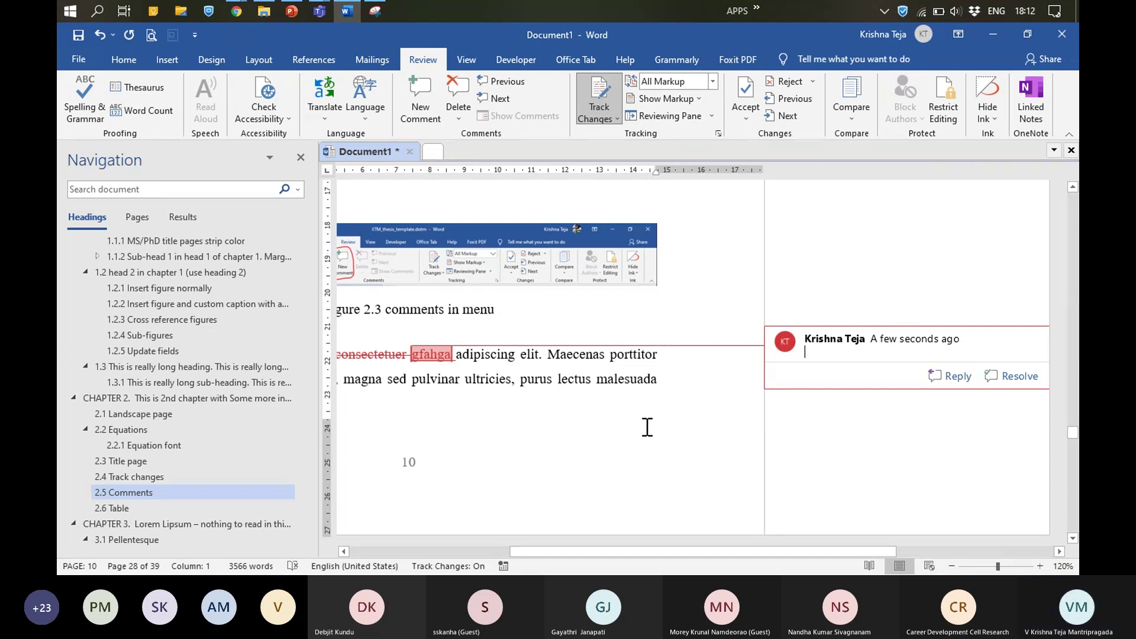
click(888, 35)
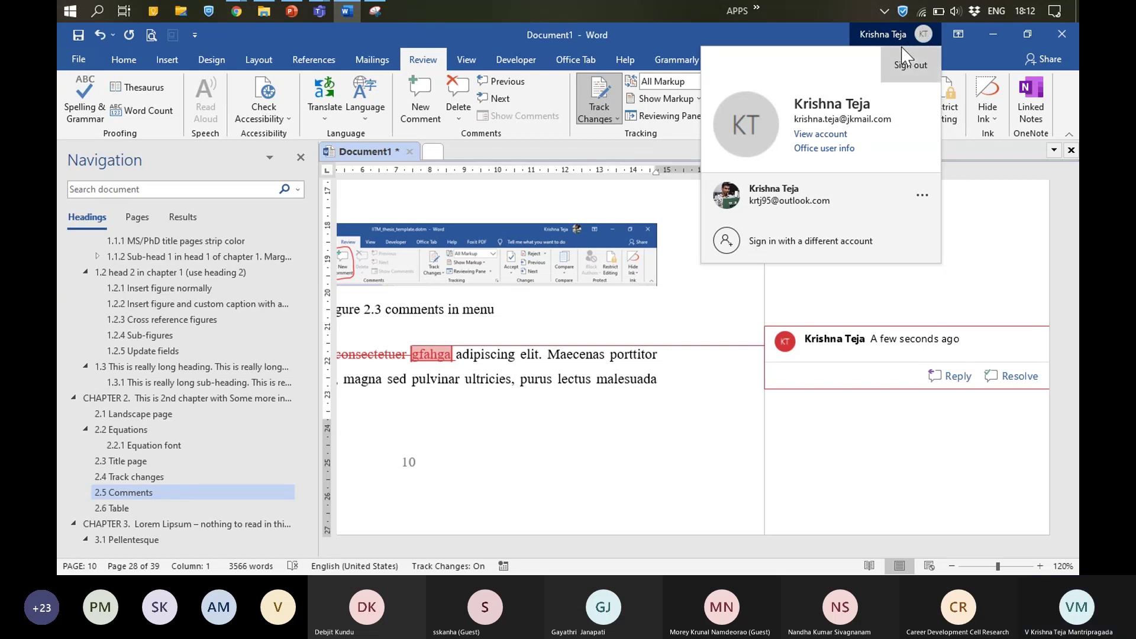
click(700, 395)
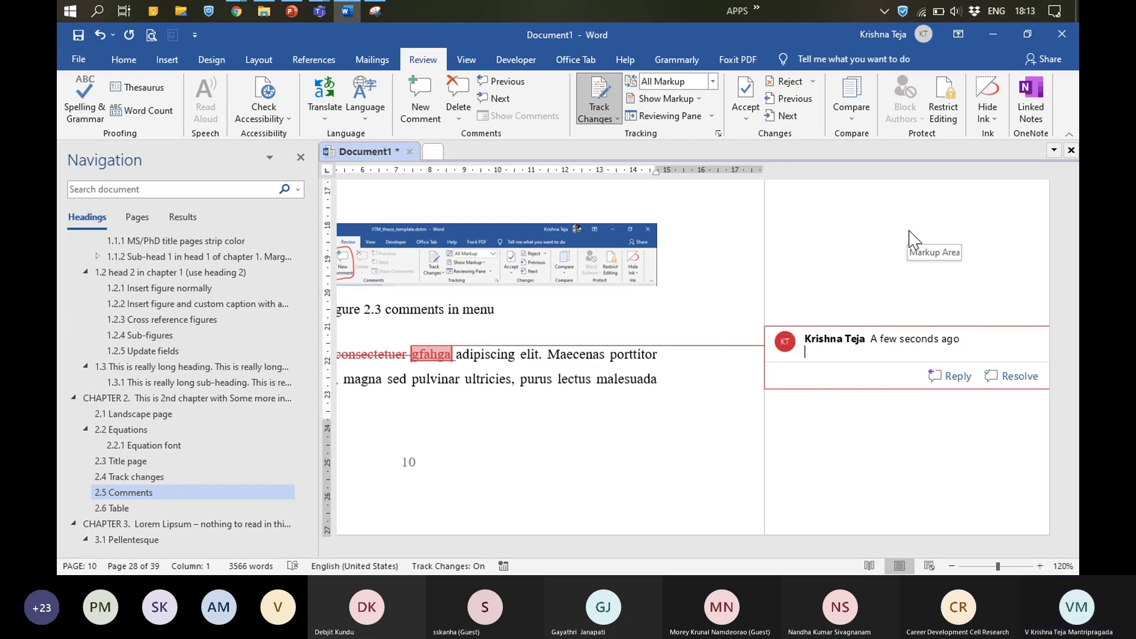
Step: Turn off Track Changes for the document
drag(703, 550, 626, 551)
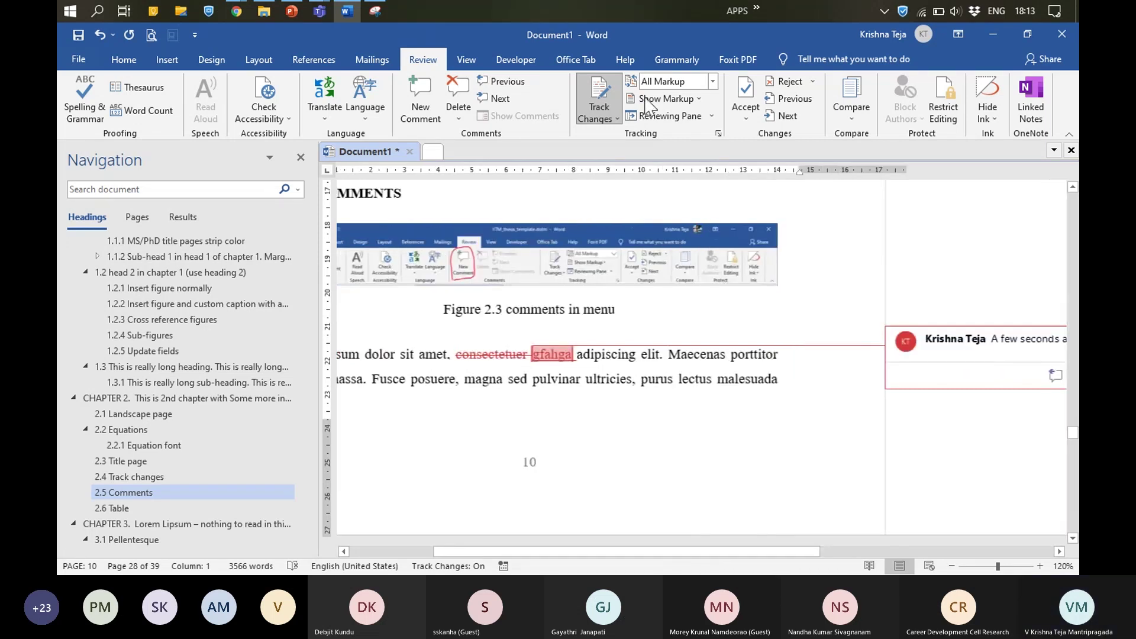
click(598, 98)
Step: Examine the section 2.6 table, its caption and the Table Properties row-break illustration, continuing through Chapter 3
scroll(594, 358, down, 10)
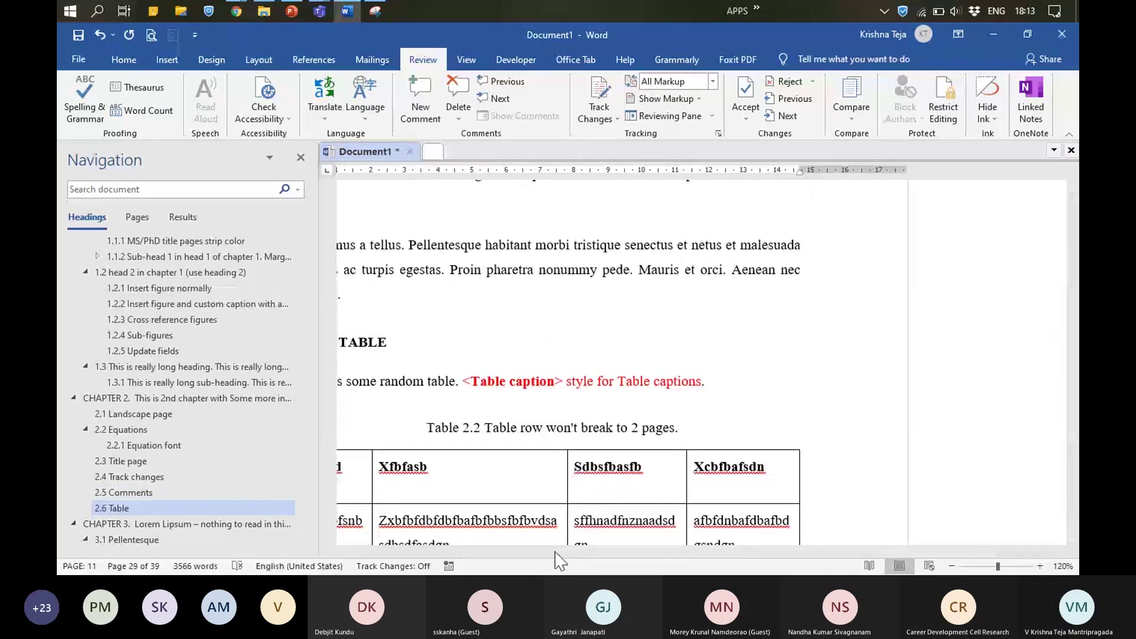
scroll(570, 474, left, 3)
scroll(569, 475, down, 5)
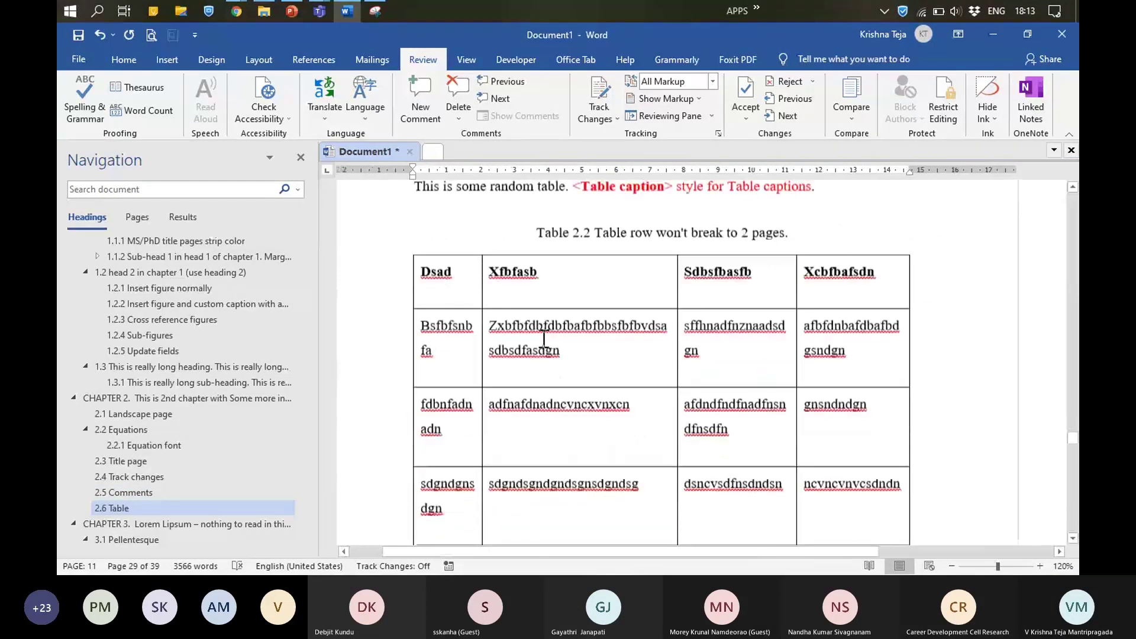
scroll(576, 329, up, 2)
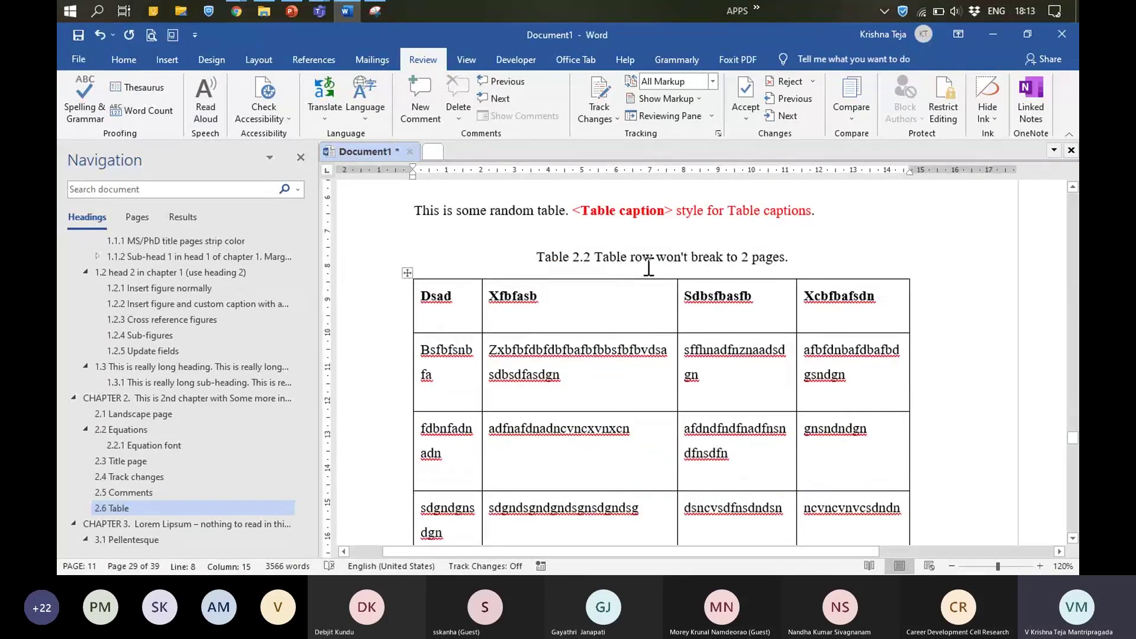
scroll(649, 267, down, 15)
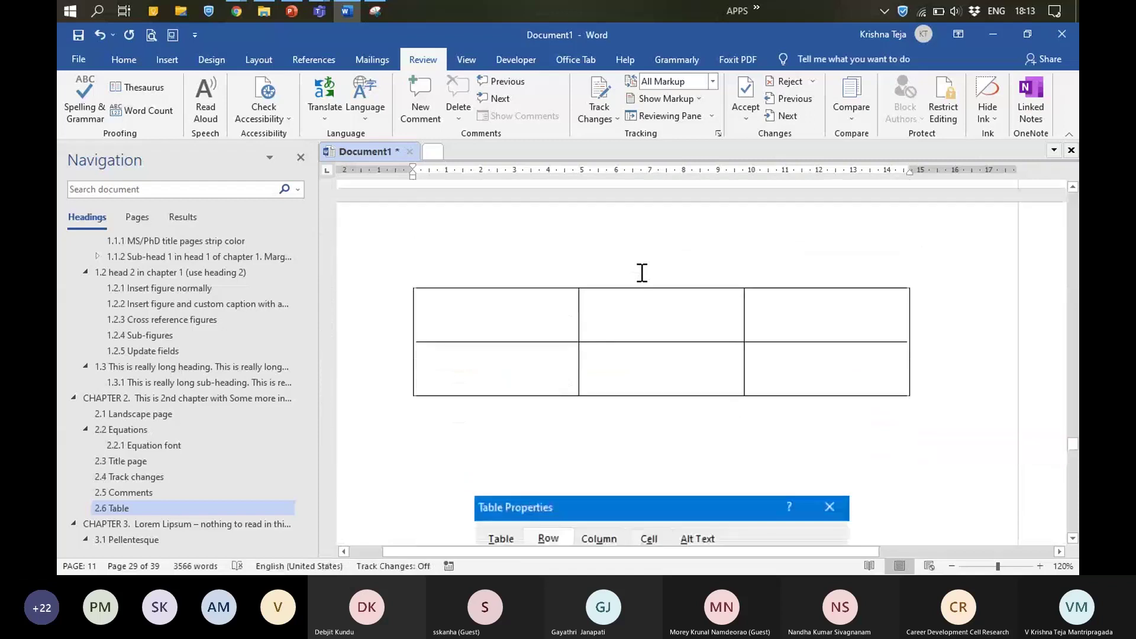
scroll(642, 273, down, 5)
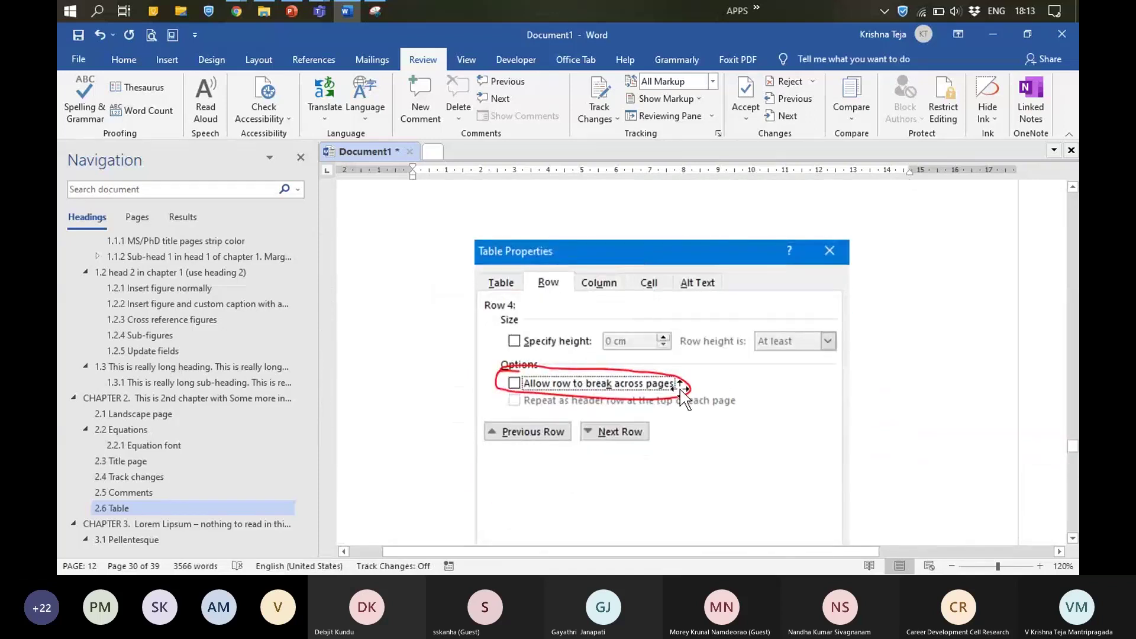
scroll(648, 370, down, 10)
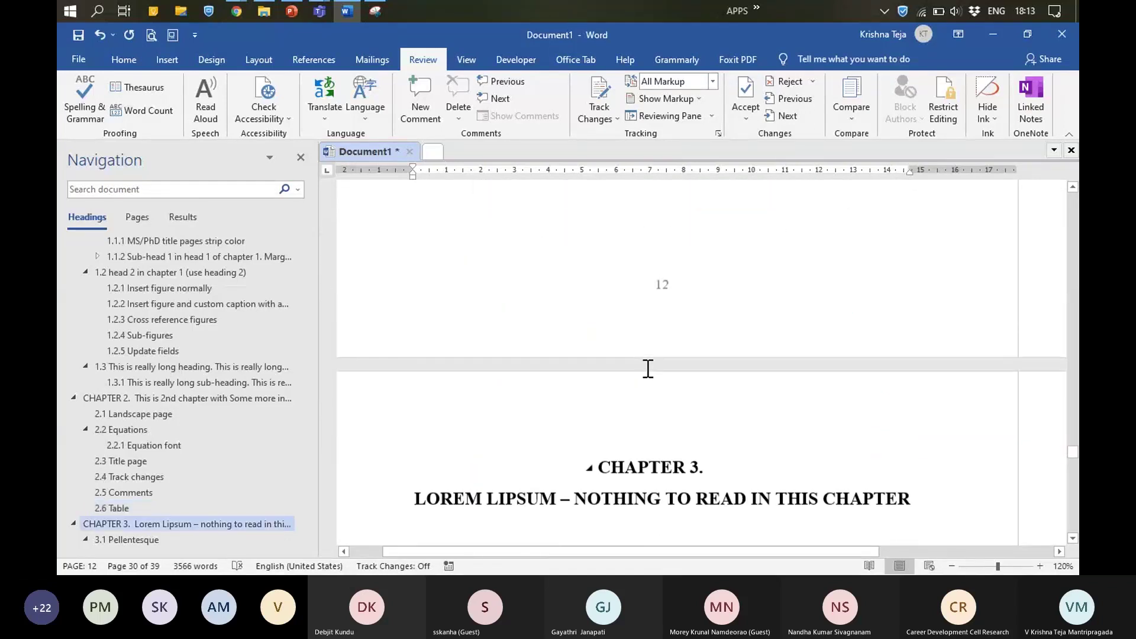
scroll(648, 369, down, 15)
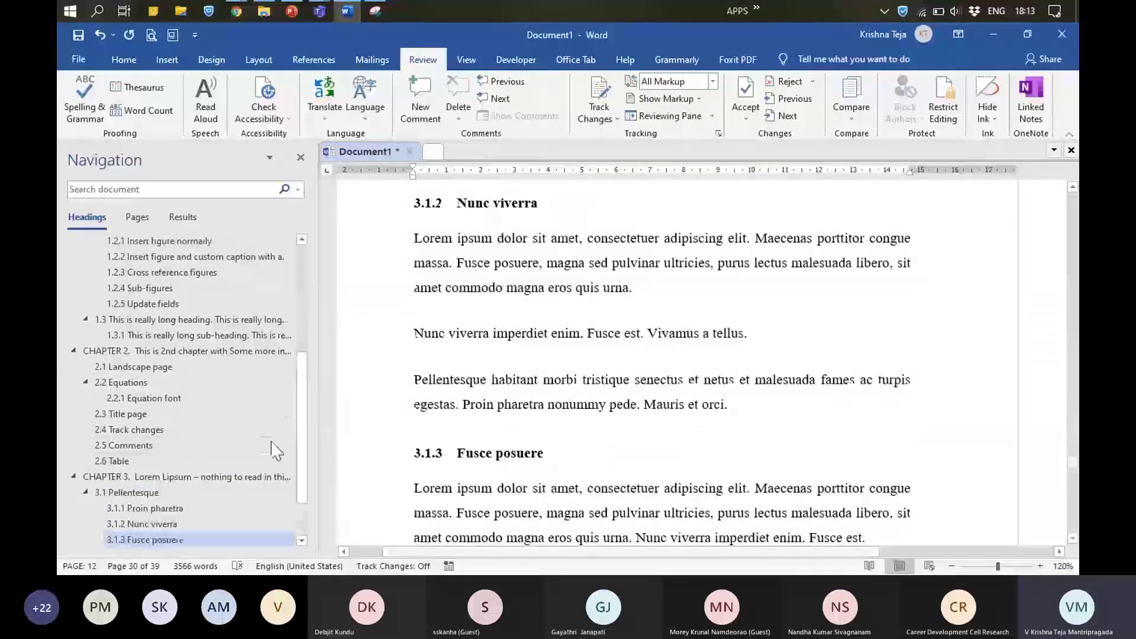
Step: Go to the landscape table following section 2.1 and show the formatting marks and section breaks around it
scroll(273, 451, down, 3)
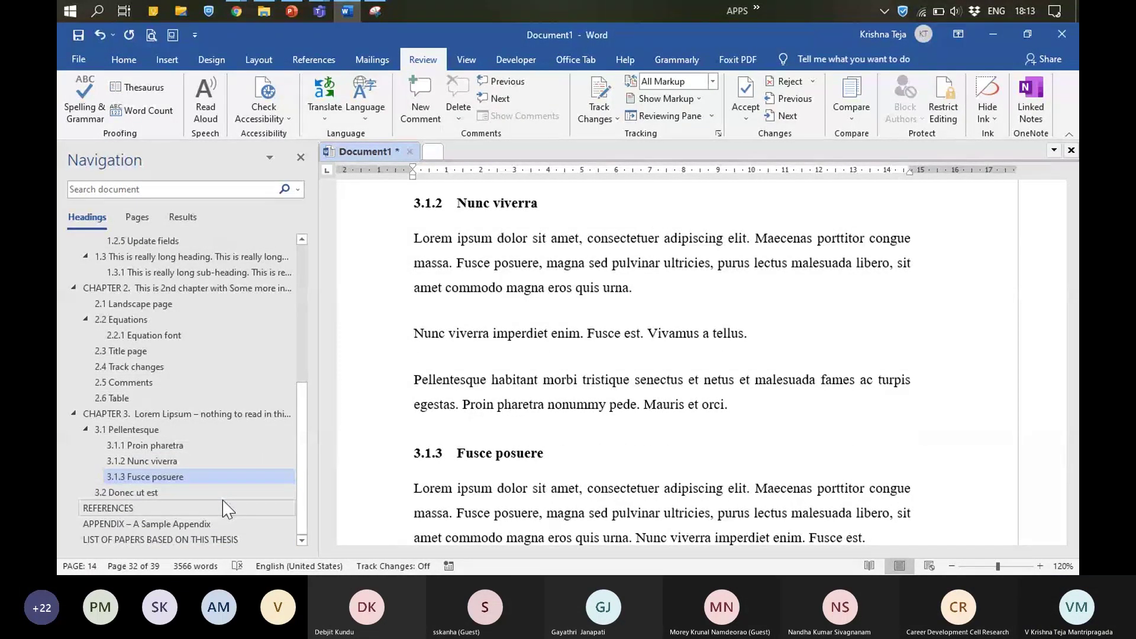
click(195, 288)
click(199, 305)
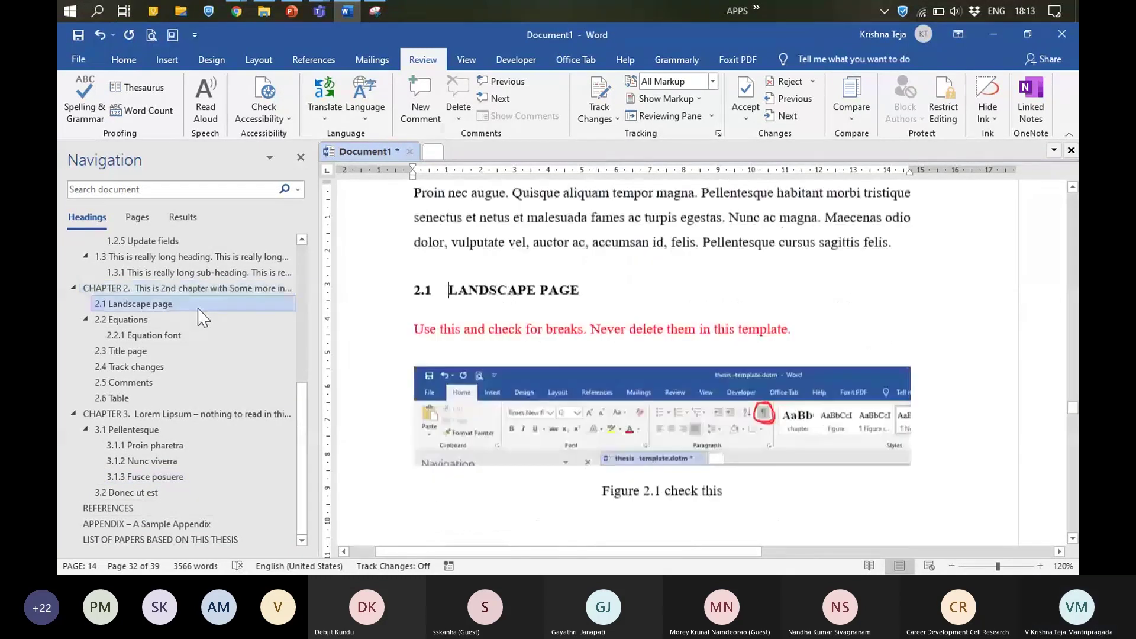
scroll(591, 296, down, 10)
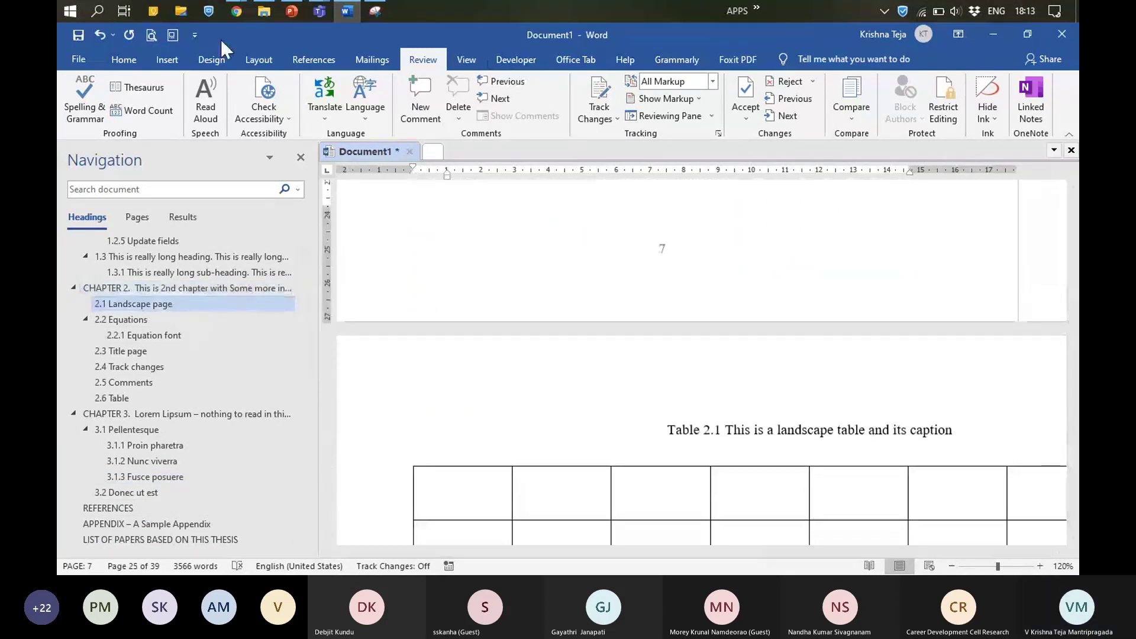
click(123, 59)
click(572, 87)
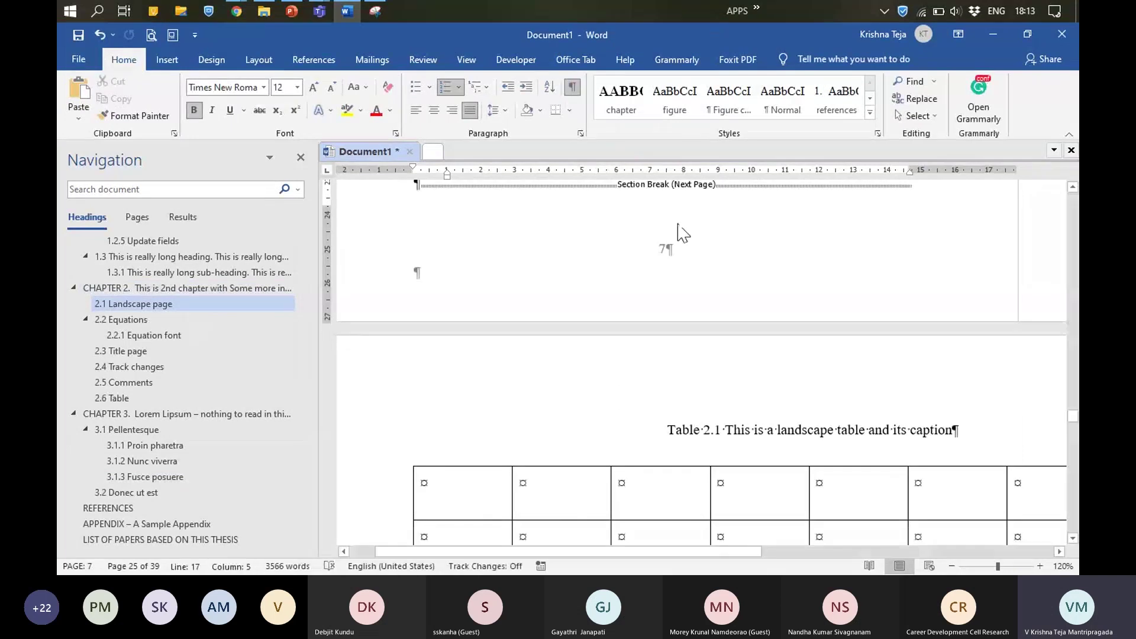
Step: Switch the review display to No Markup while viewing the landscape page with Table 2.1
scroll(718, 279, down, 1)
scroll(718, 279, up, 3)
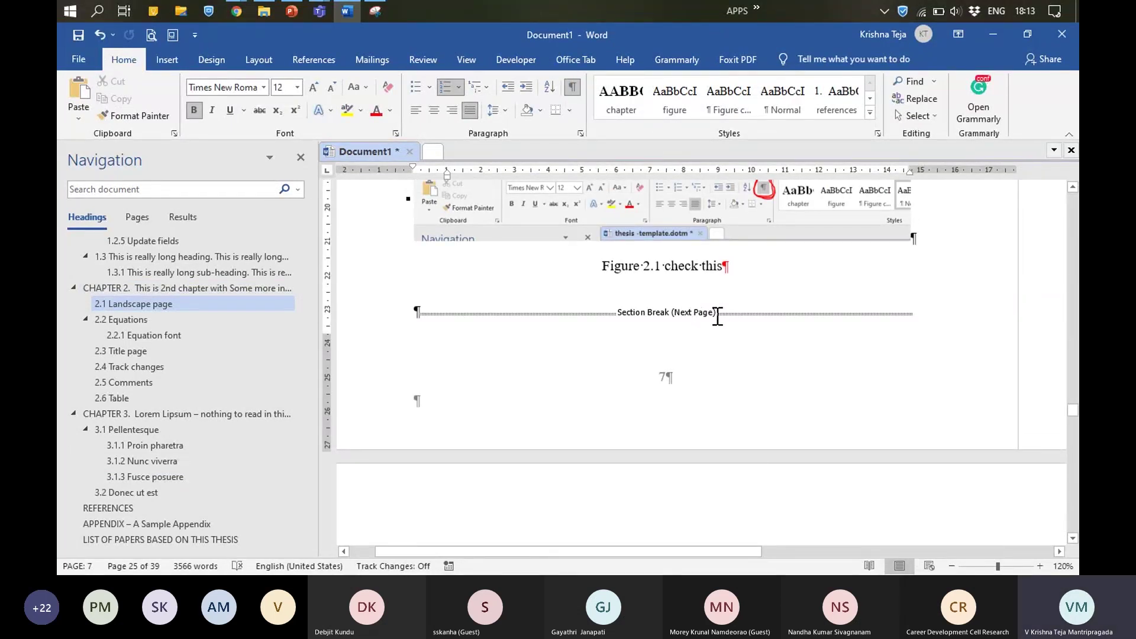
scroll(718, 307, down, 10)
scroll(692, 325, down, 8)
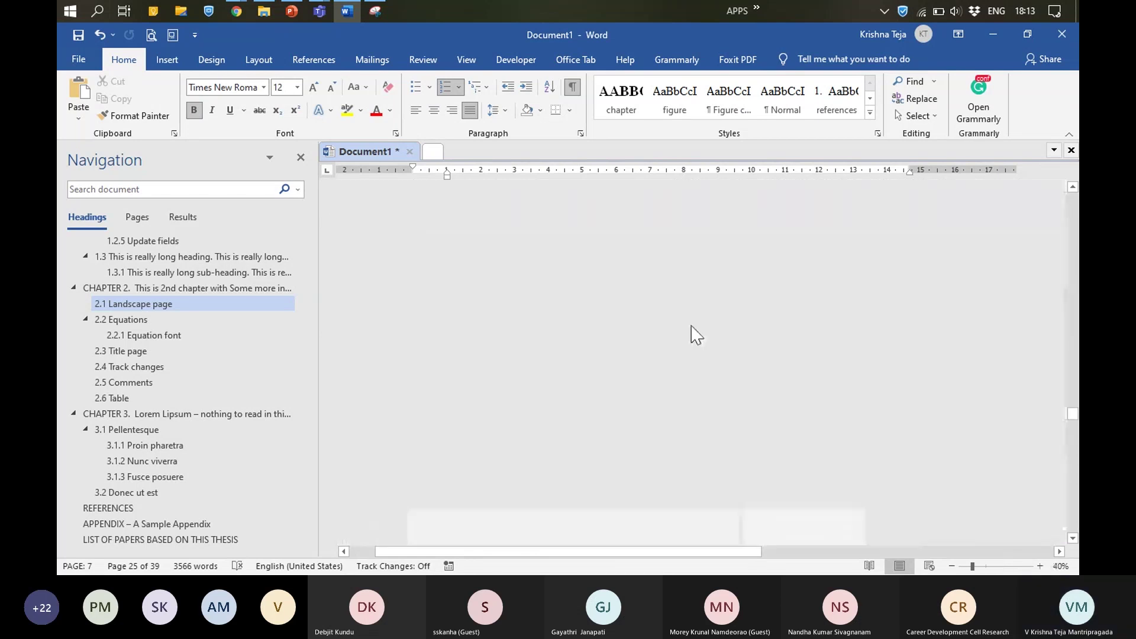
scroll(690, 331, up, 2)
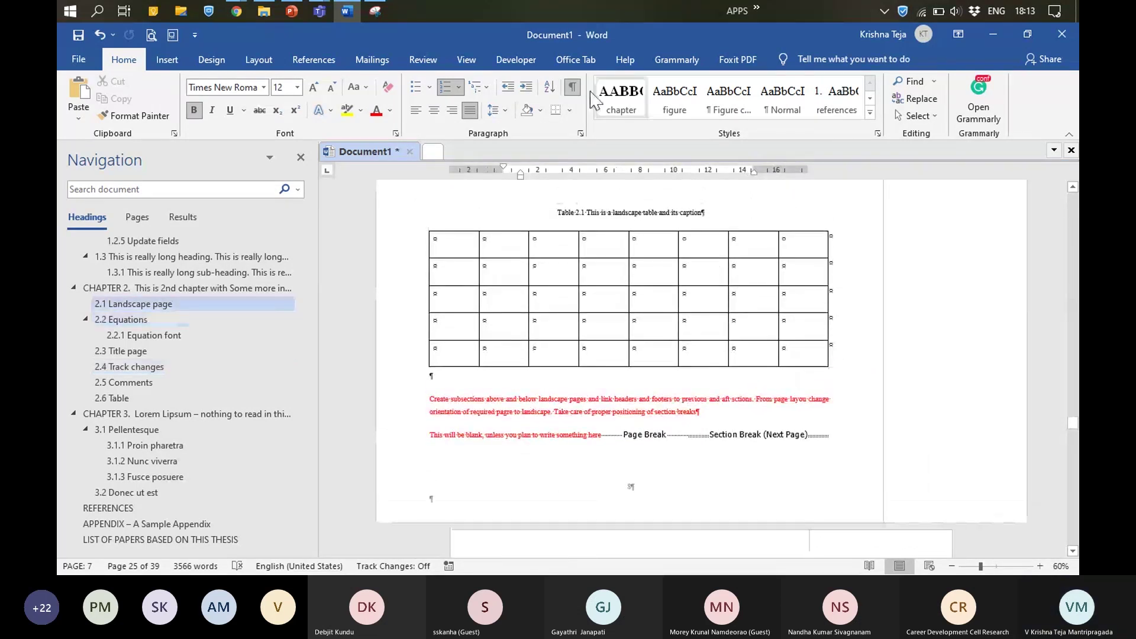
click(423, 59)
click(713, 81)
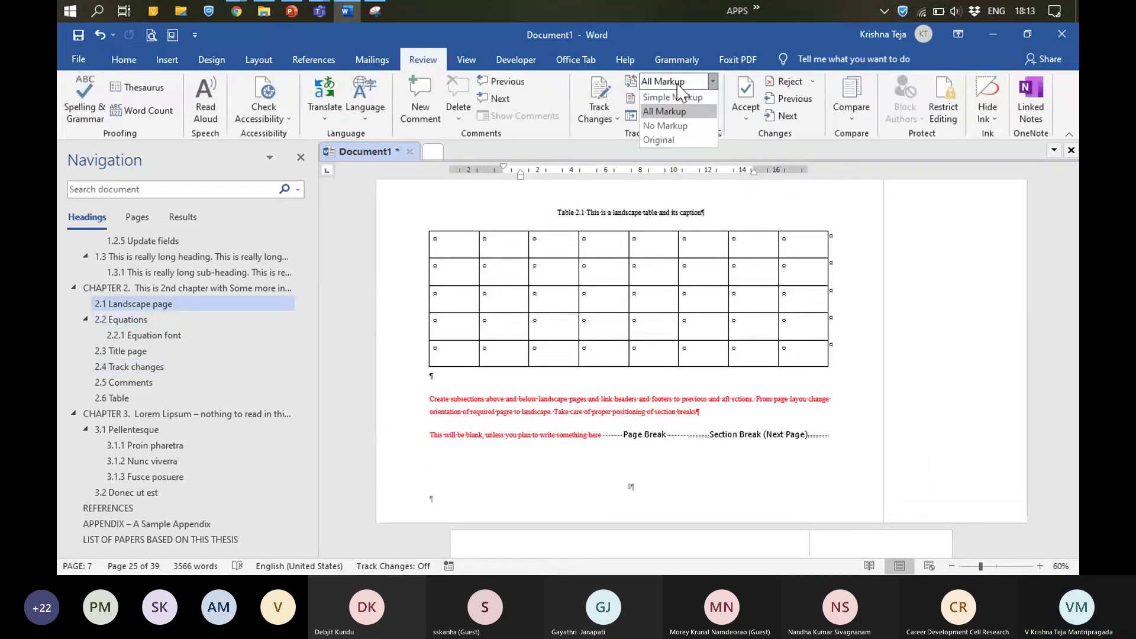
click(665, 126)
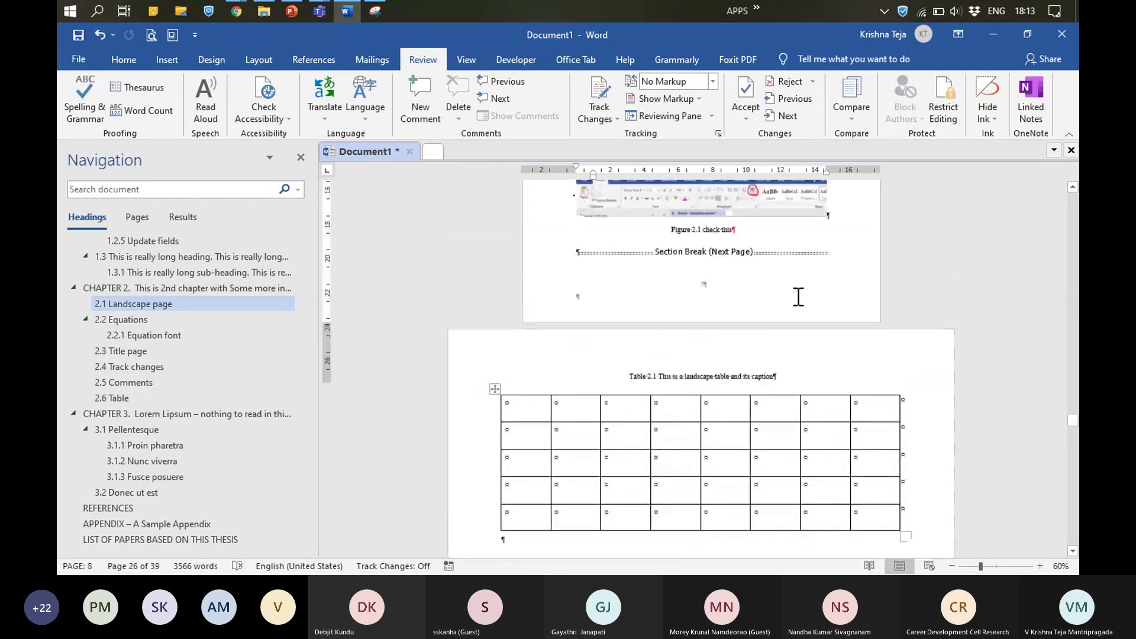
Step: Examine the Next Page section breaks before and after the landscape page containing Table 2.1
scroll(798, 297, up, 6)
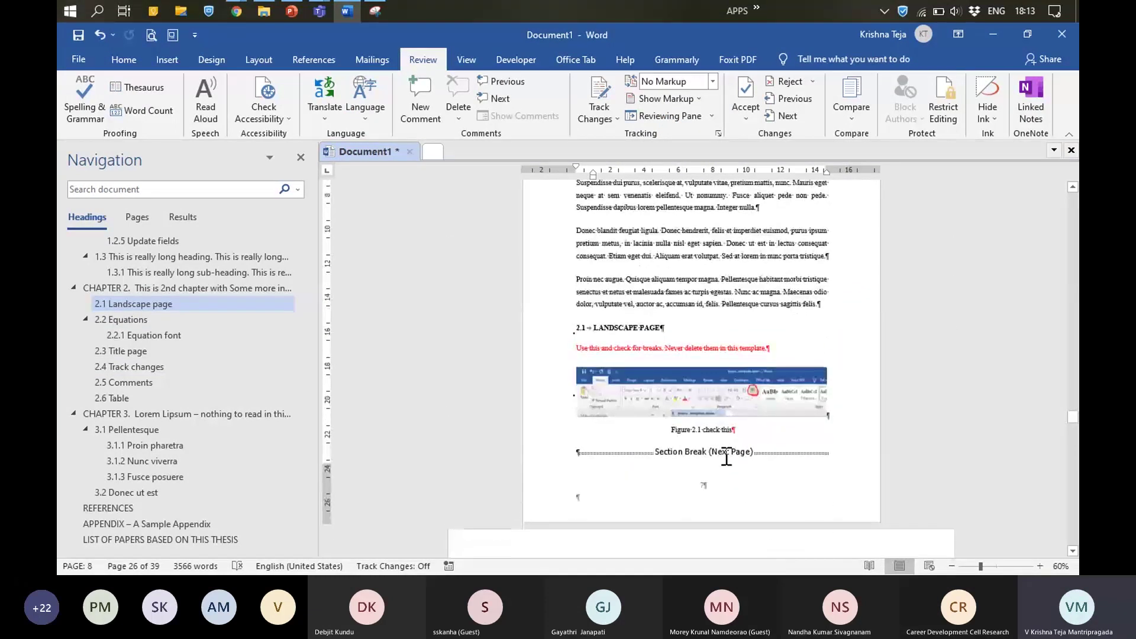
scroll(726, 458, down, 10)
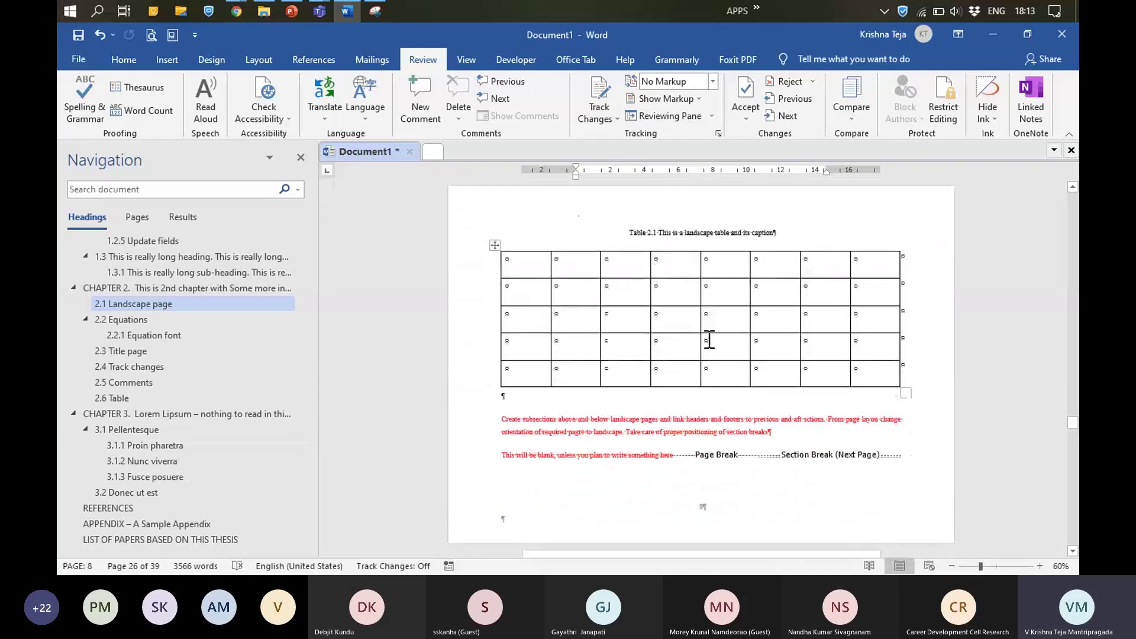
scroll(708, 340, down, 3)
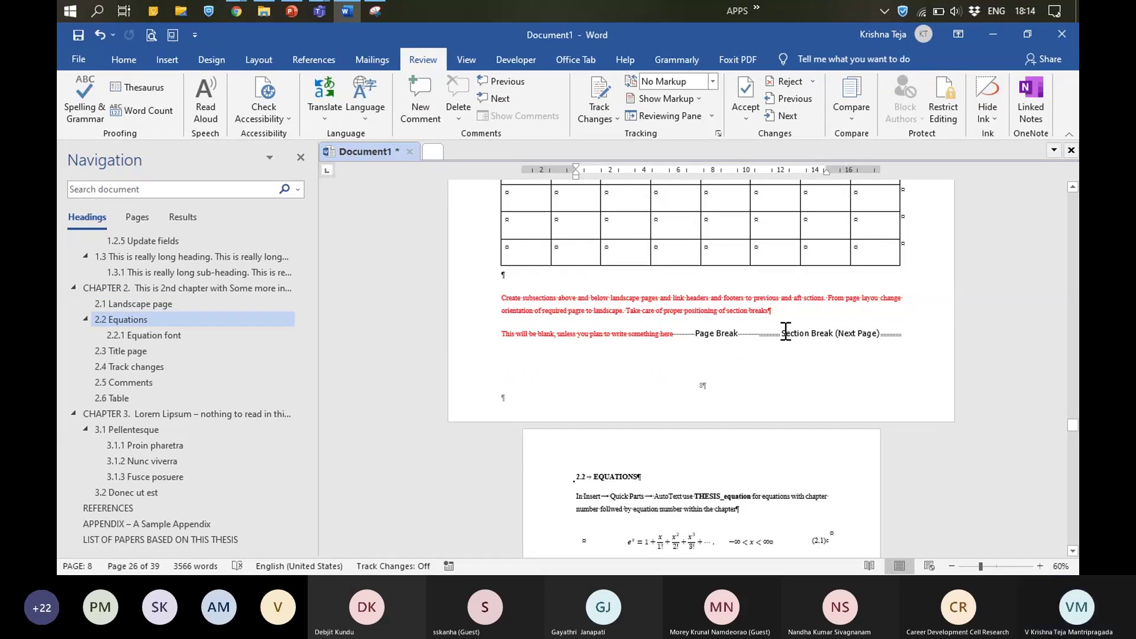
Step: Compare the page orientation setting of the landscape table section with that of the section 2.2 Equations page
click(762, 311)
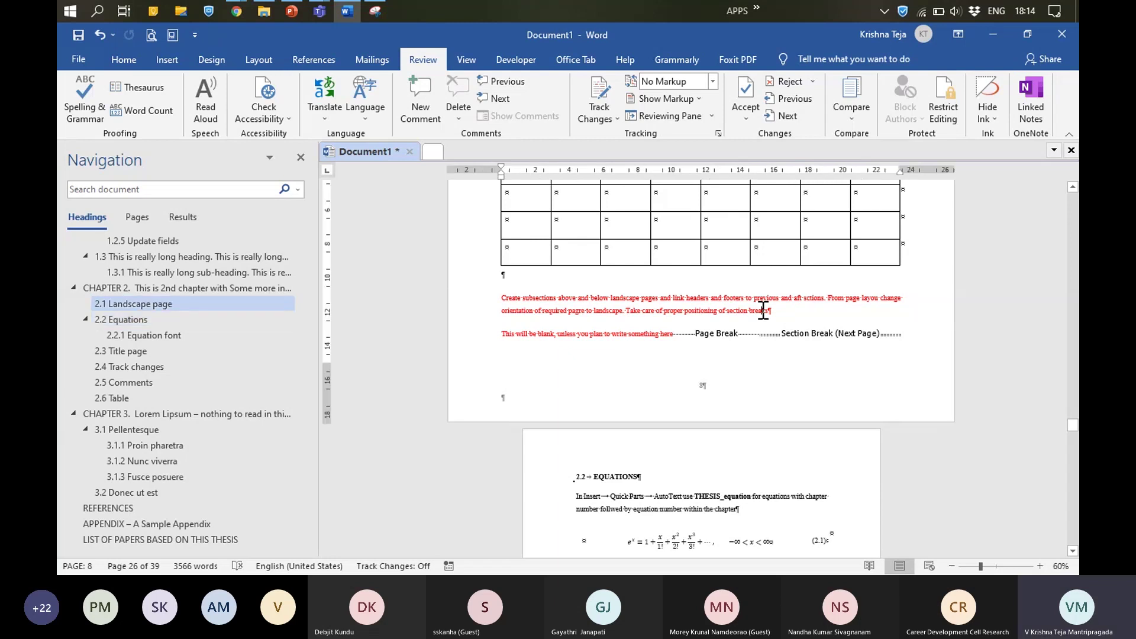
click(259, 60)
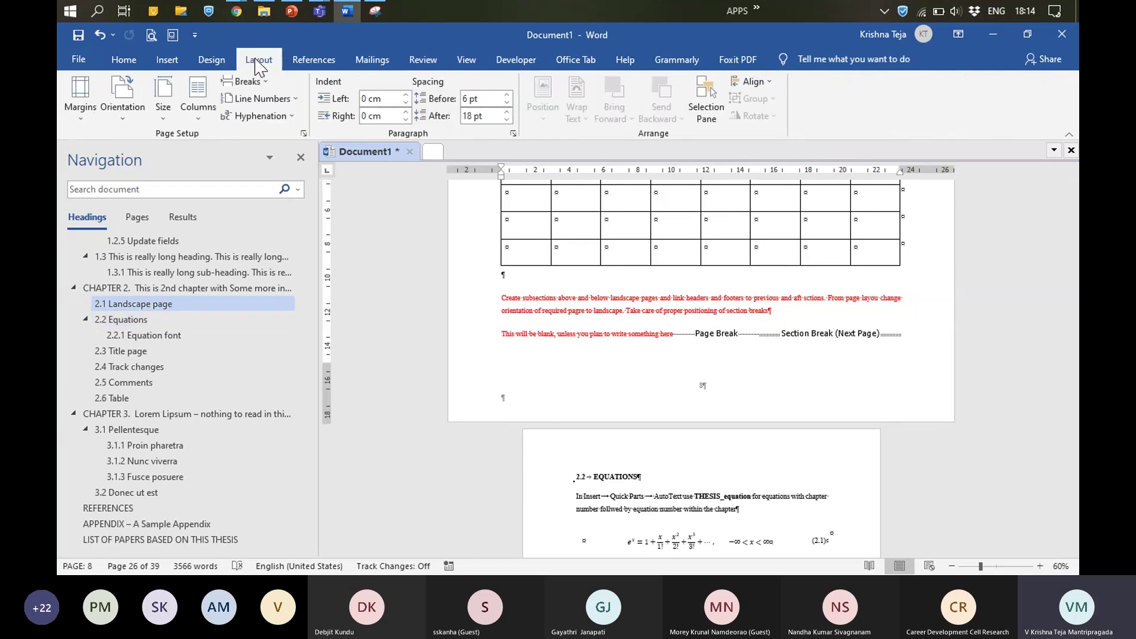
click(116, 118)
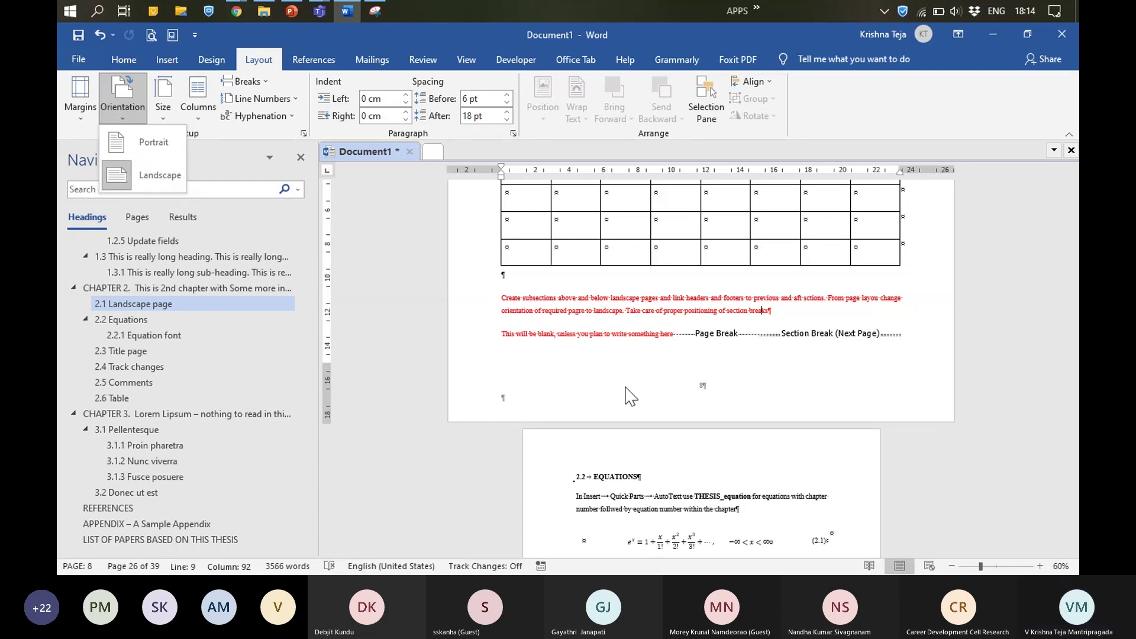
click(656, 477)
click(130, 120)
click(707, 536)
scroll(707, 520, down, 2)
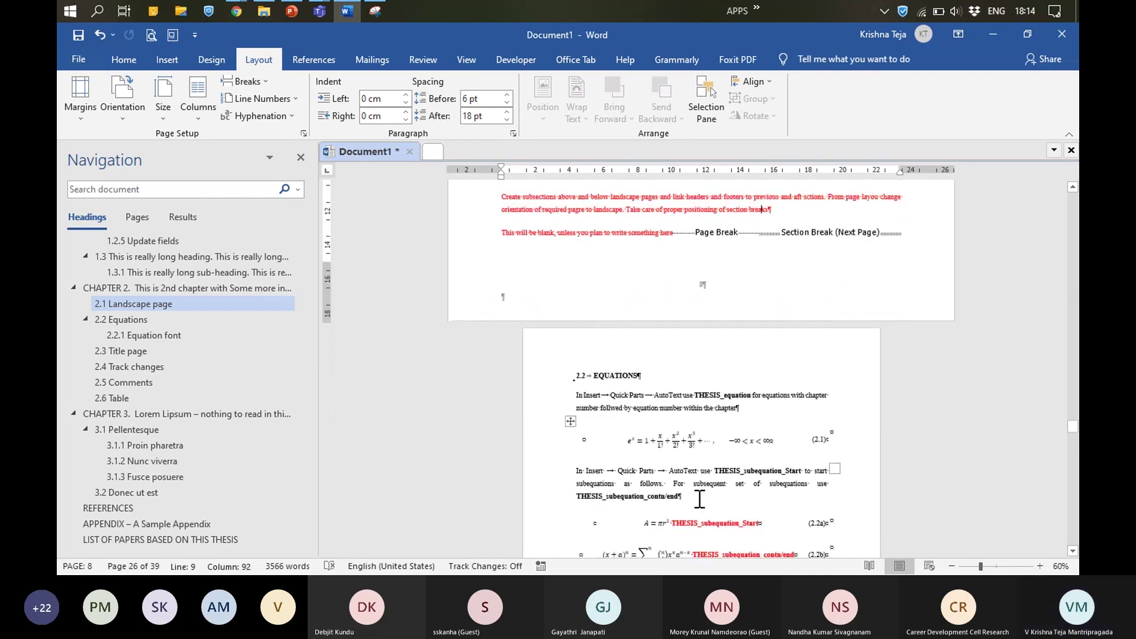
click(125, 118)
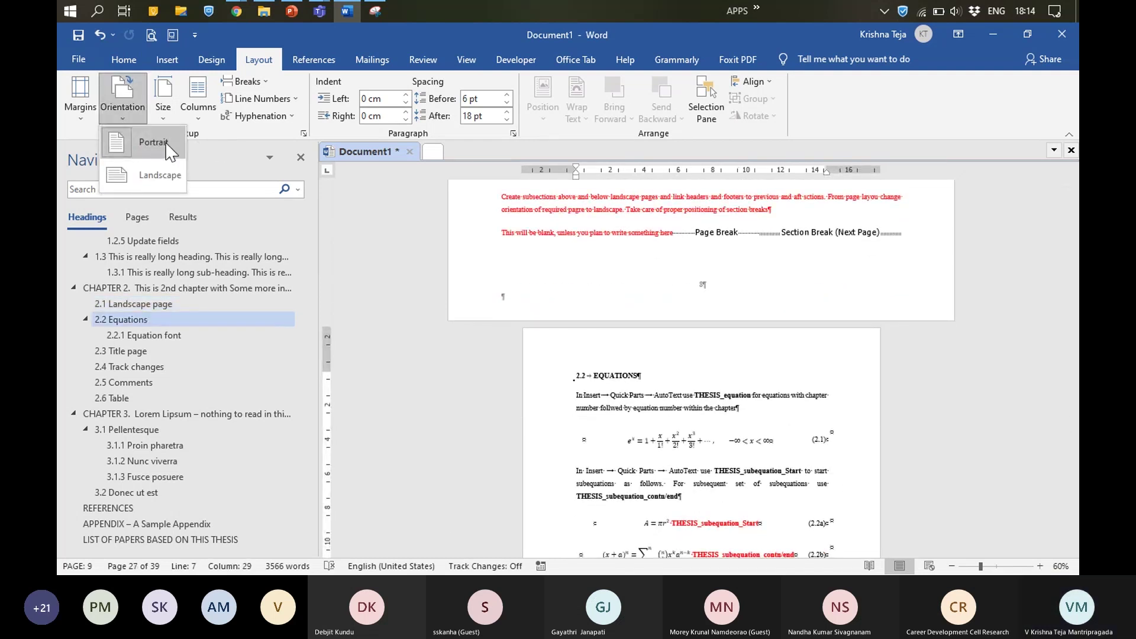
click(685, 242)
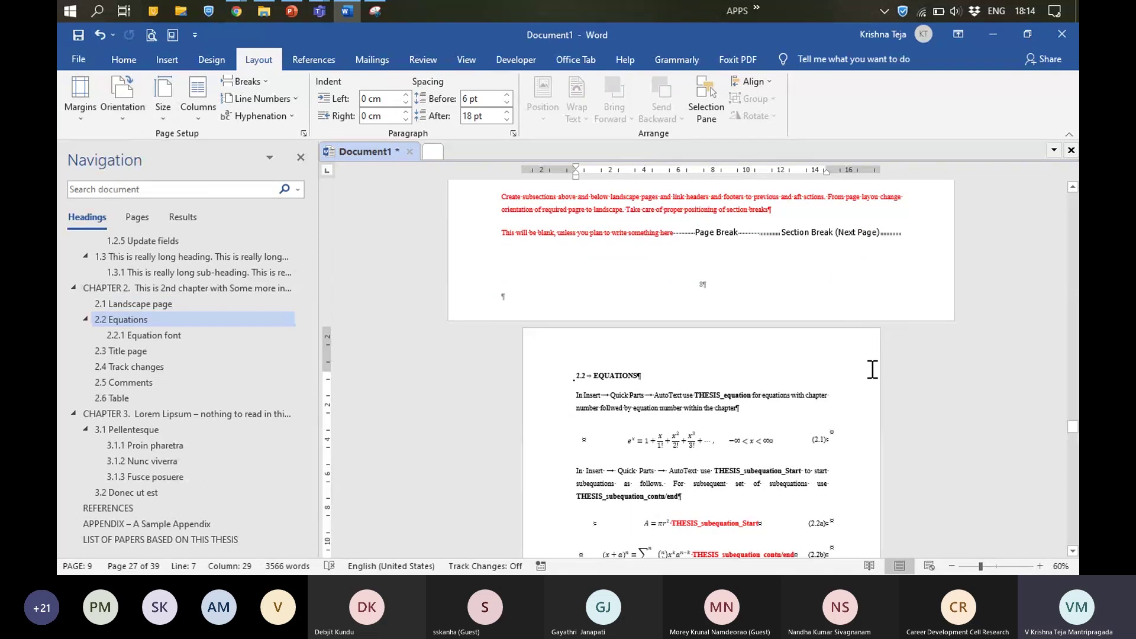
Step: Review the section 2.2 equation instructions and look up the THESIS_equation and THESIS_SubEquation entries in the AutoText gallery
scroll(873, 369, down, 5)
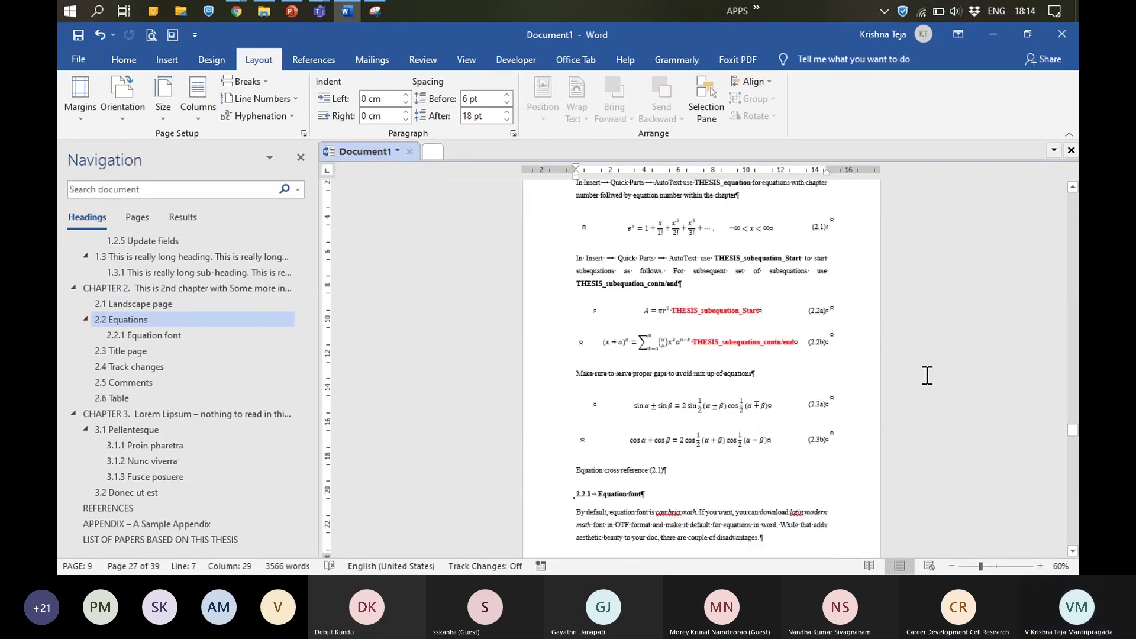
ctrl+scroll(871, 391, up, 6)
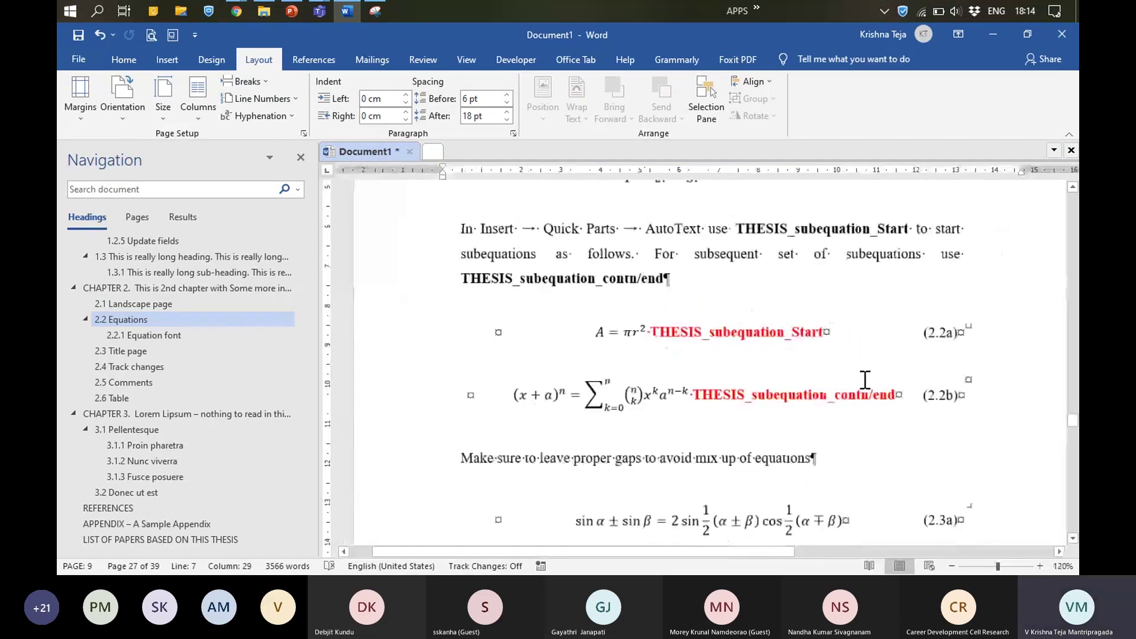
click(124, 60)
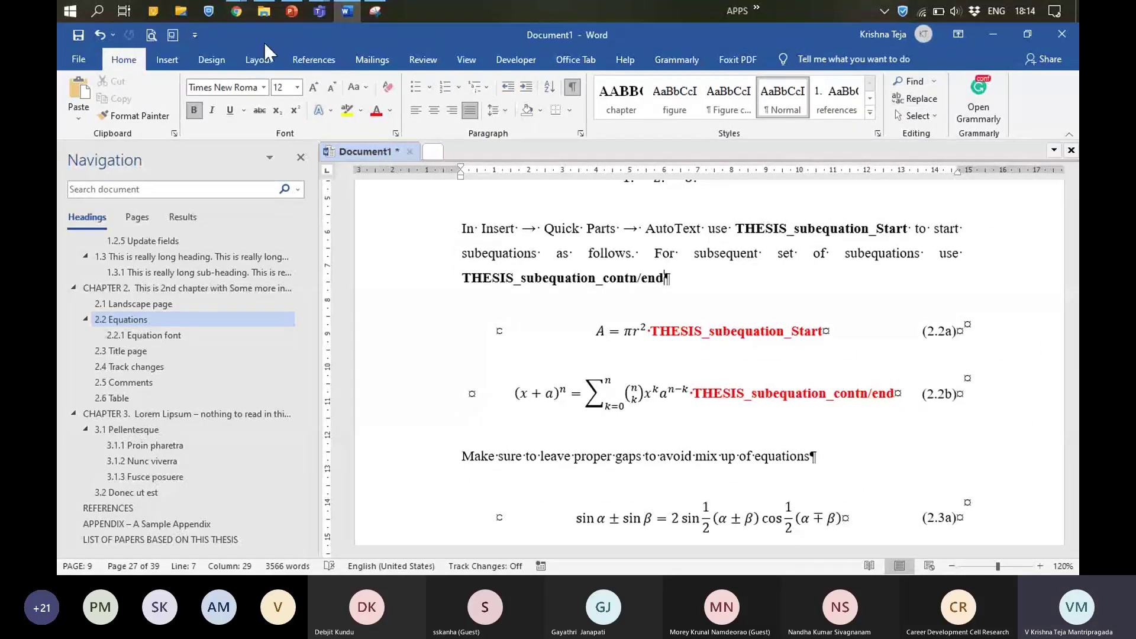
click(167, 60)
click(856, 81)
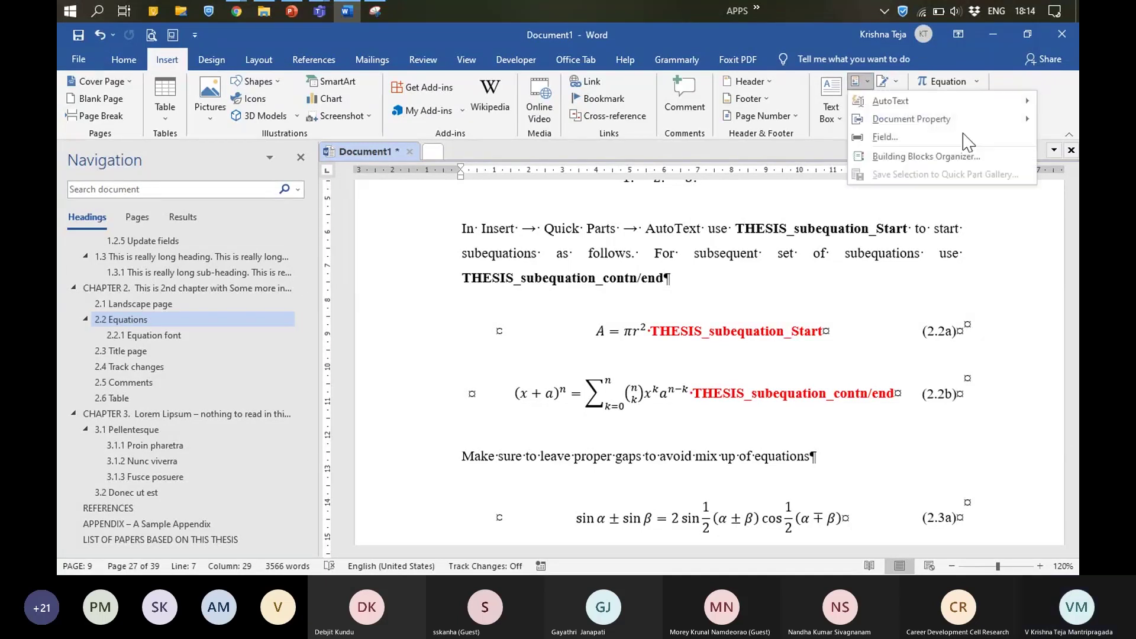
mouse_move(920, 109)
scroll(751, 203, down, 3)
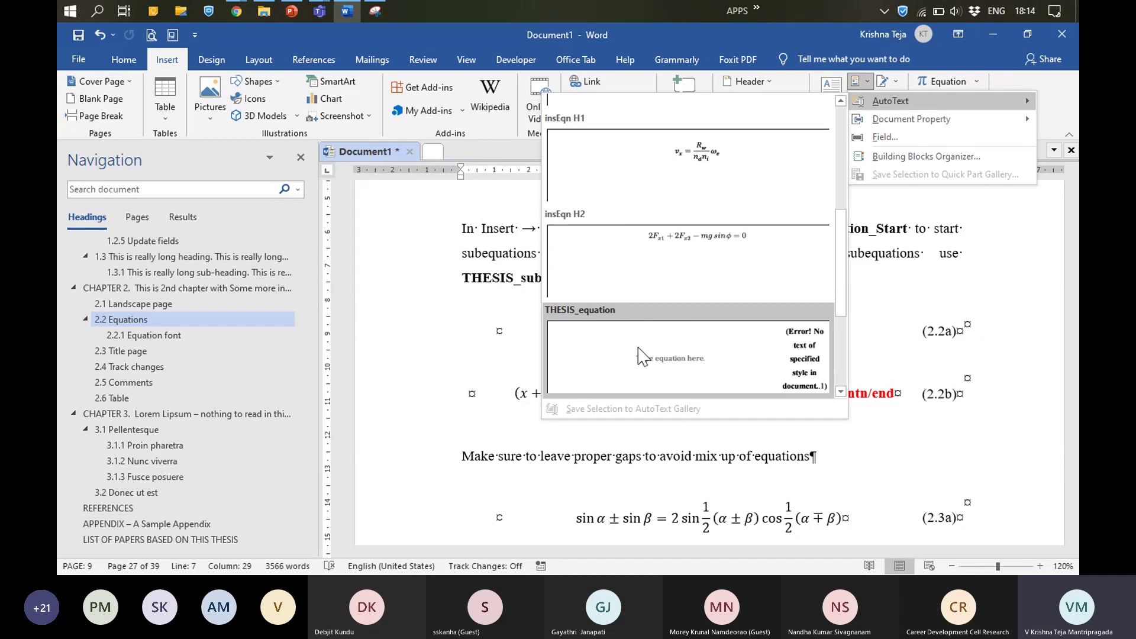
scroll(805, 342, down, 2)
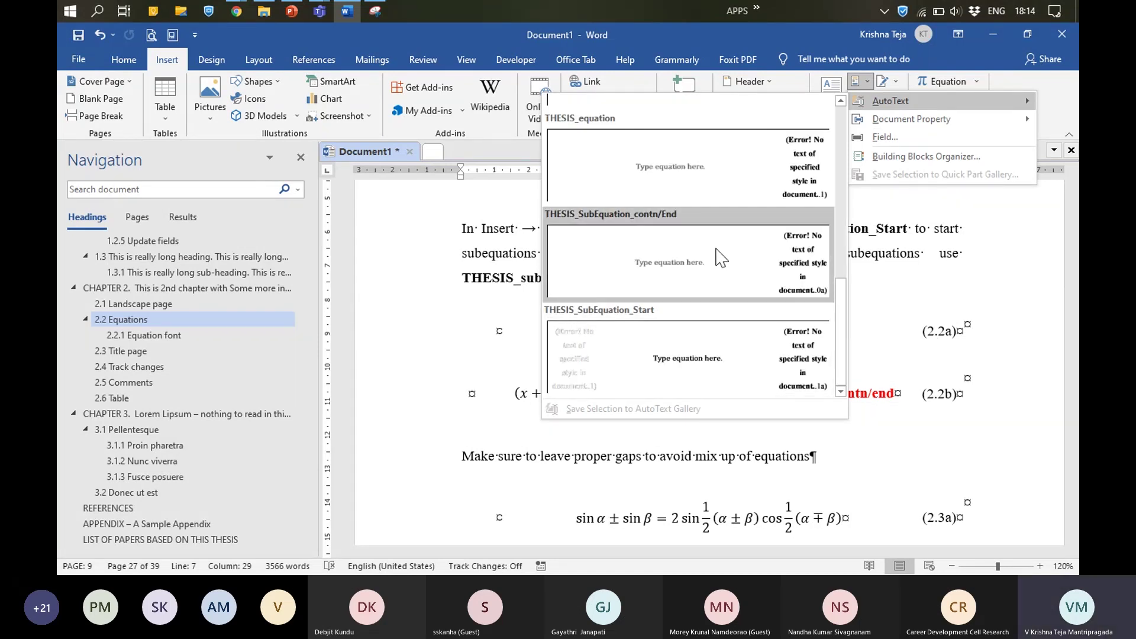
click(642, 475)
Step: Change the font of the cosine-sum equation (2.3b) above section 2.2.1 to Latin Modern Math
scroll(642, 470, down, 10)
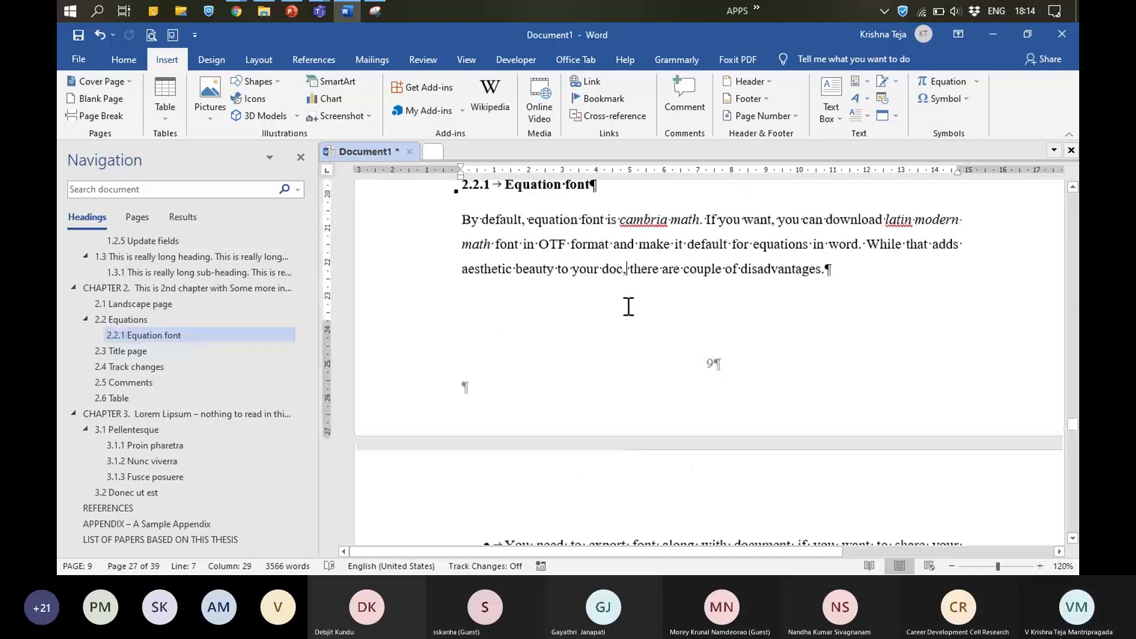
scroll(629, 306, down, 2)
scroll(633, 314, up, 3)
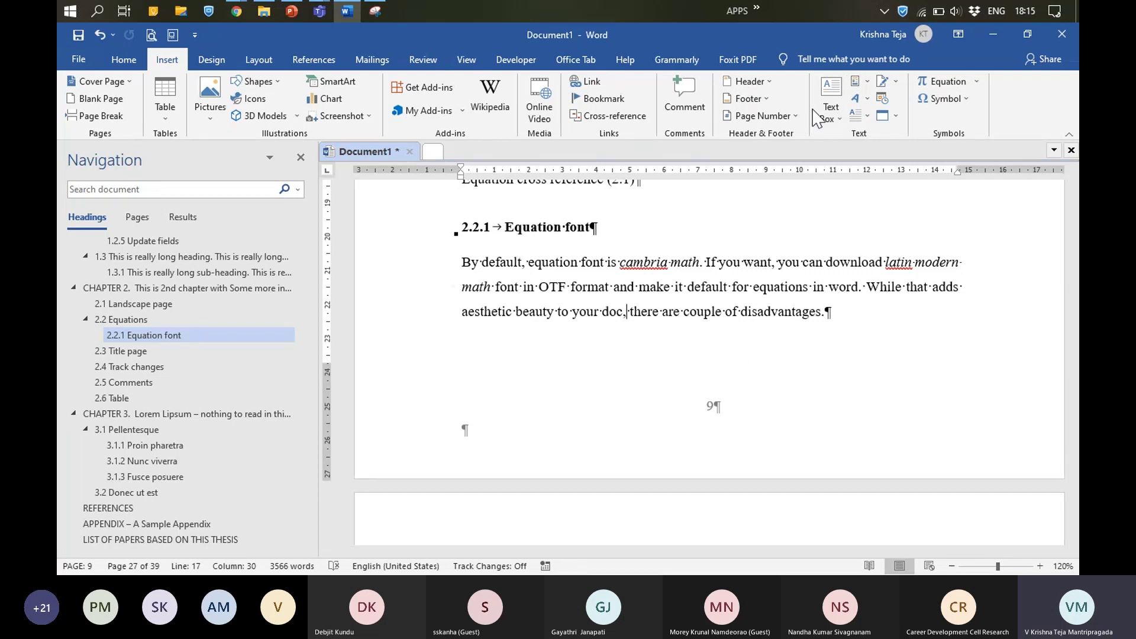
scroll(835, 312, up, 3)
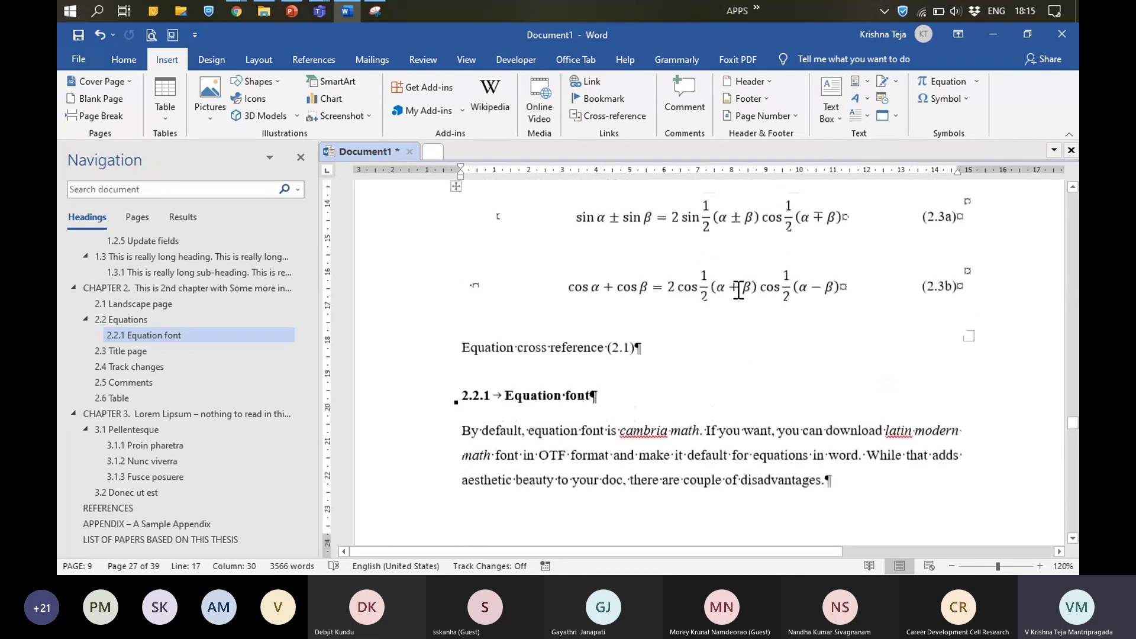
click(560, 276)
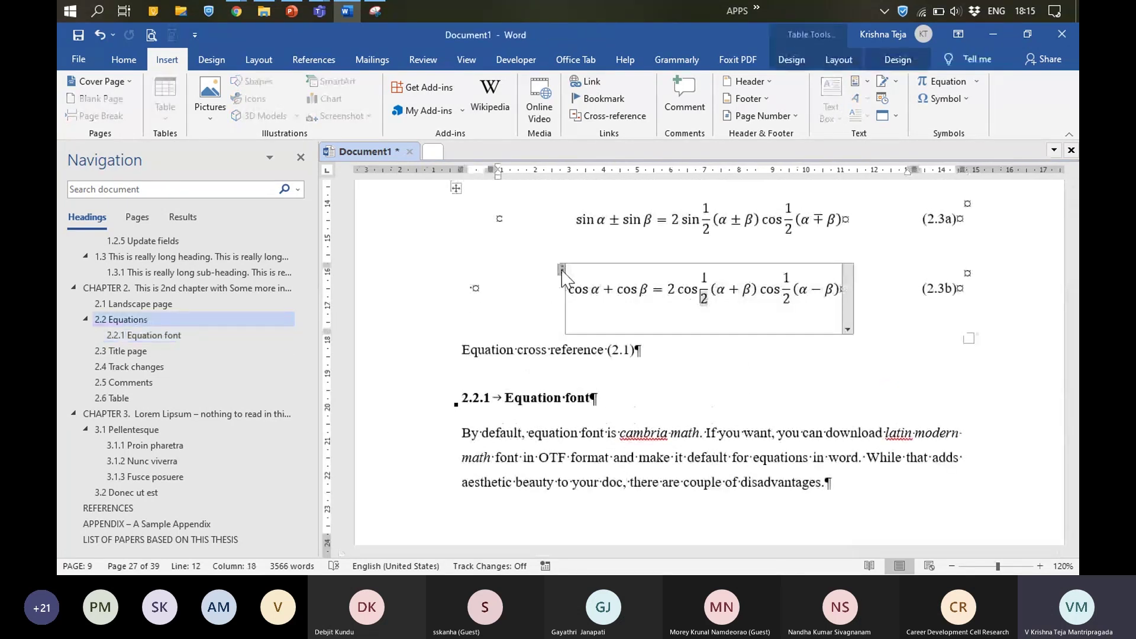
click(560, 275)
click(124, 60)
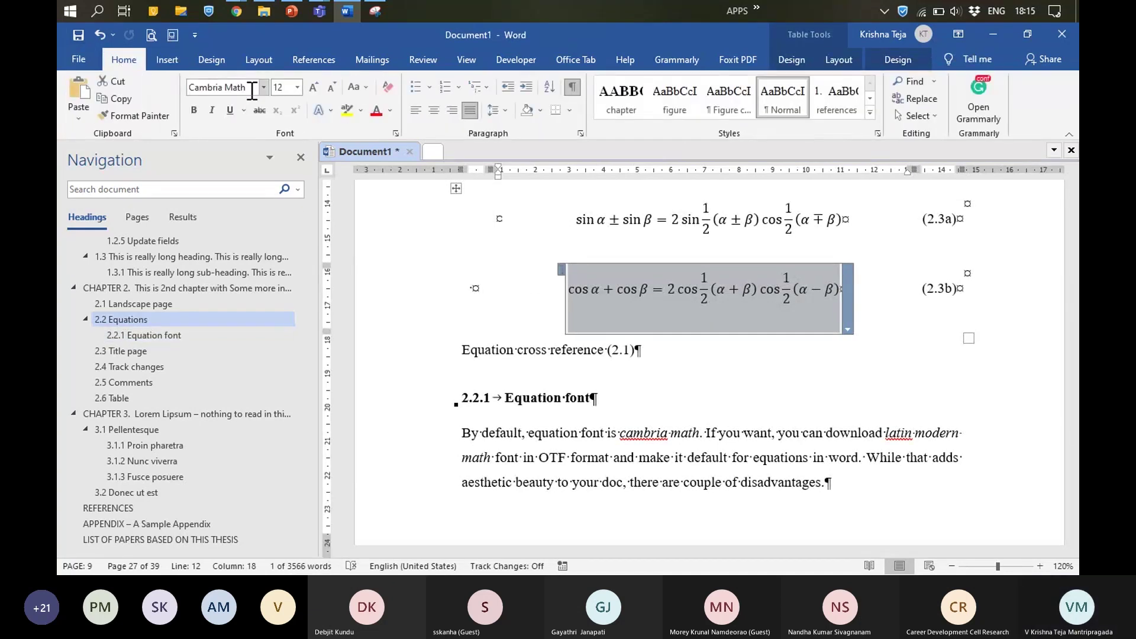
click(193, 87)
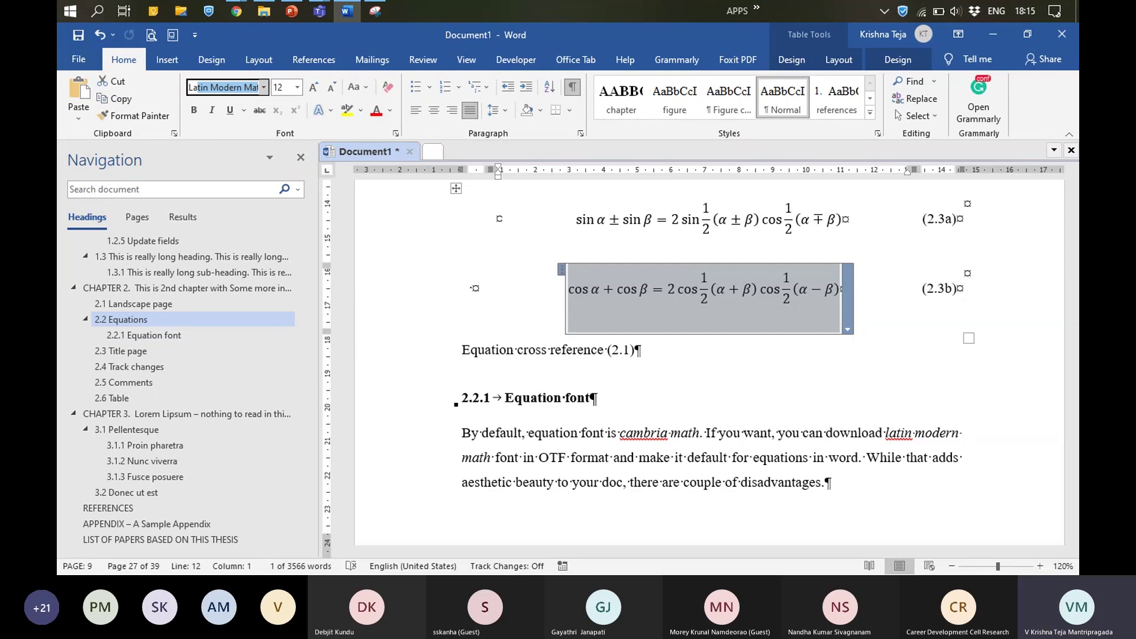
key(Return)
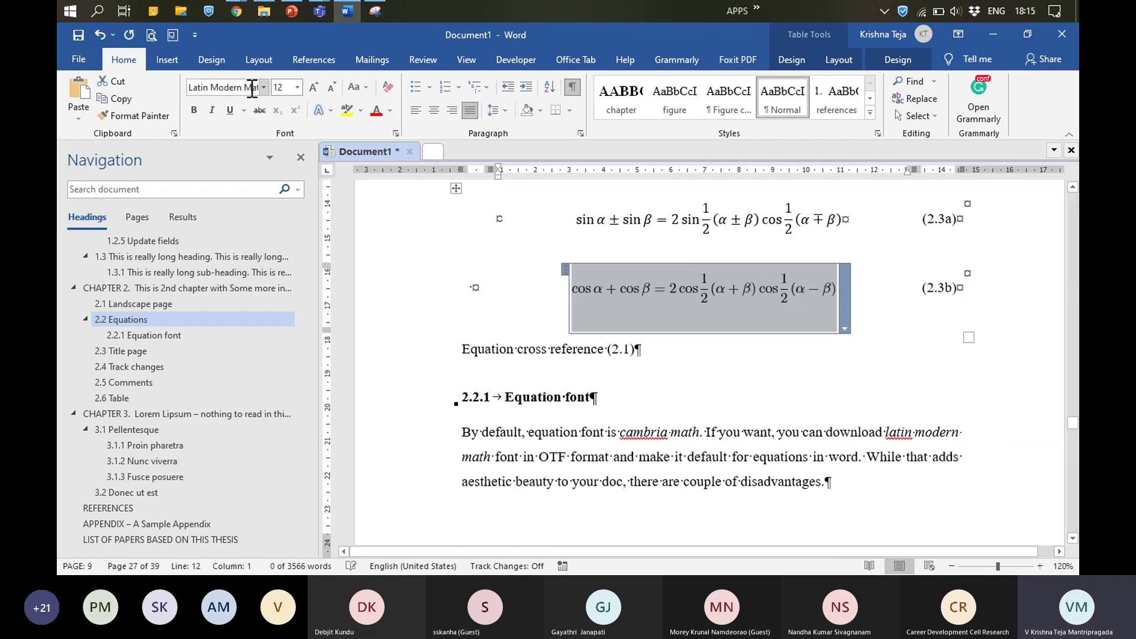
click(758, 394)
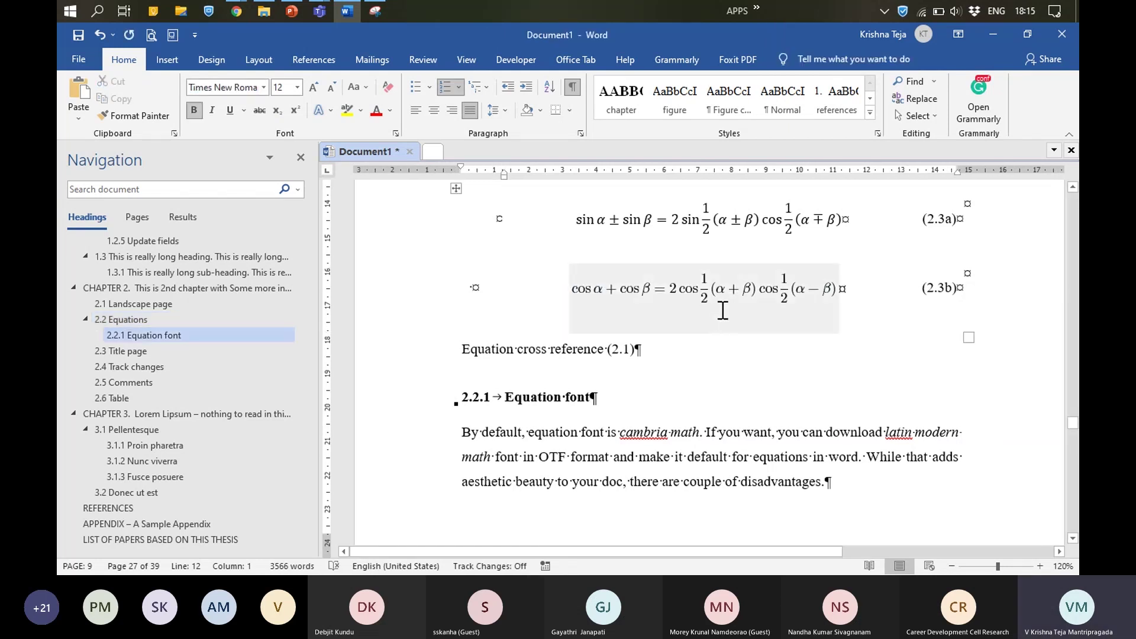
Step: Set the font of the paragraph under heading 2.2.1 Equation font to LM Roman 12
scroll(630, 440, down, 3)
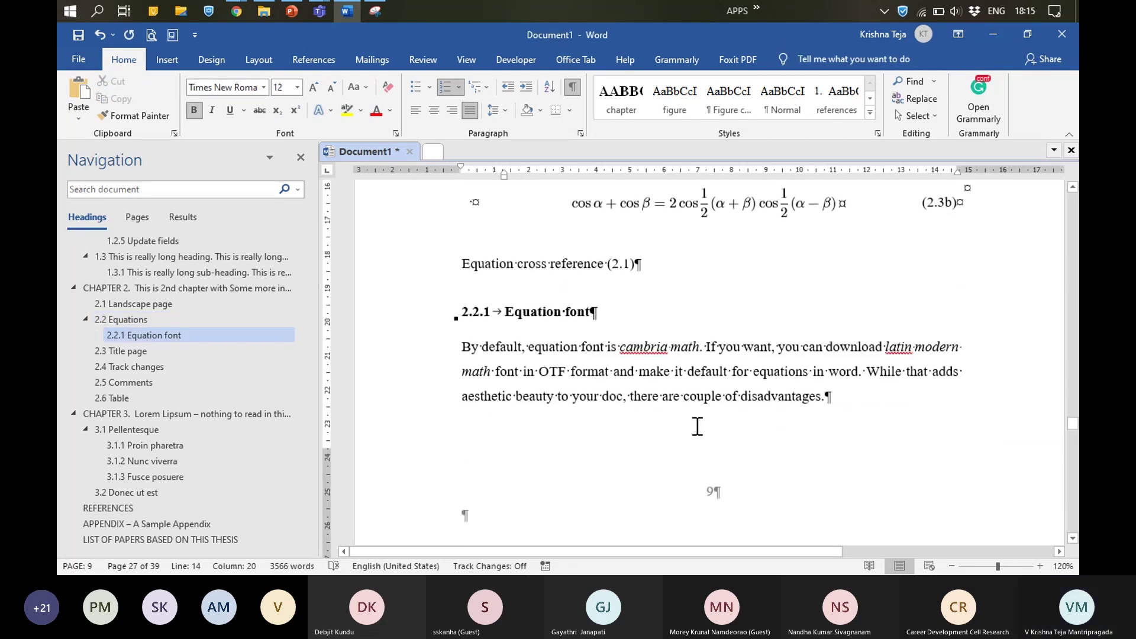
click(832, 396)
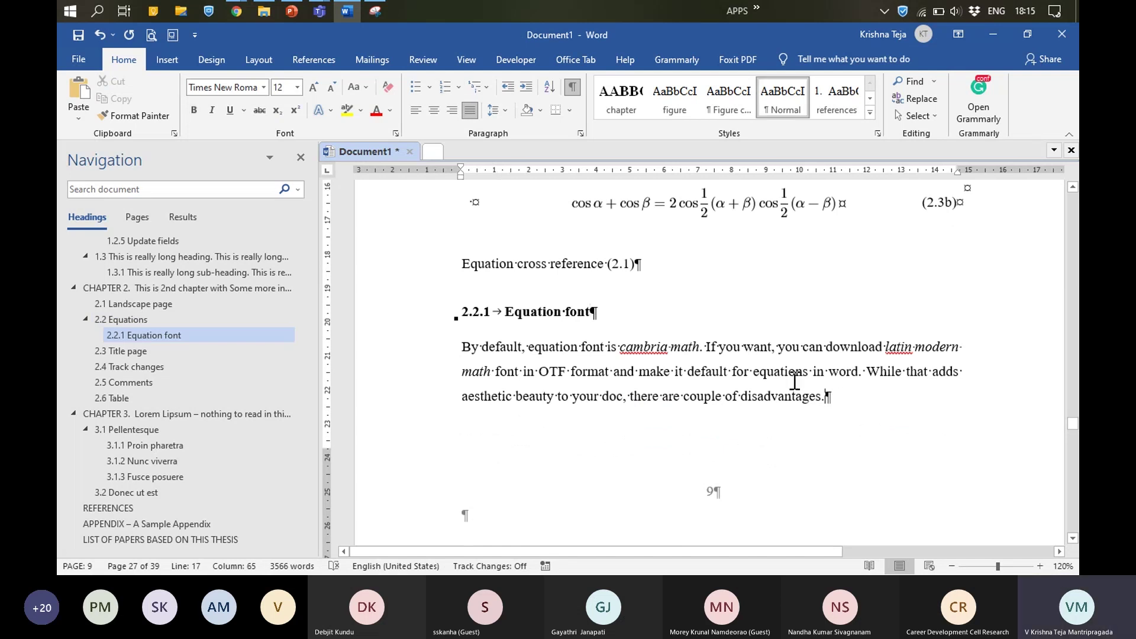
drag(856, 400, 444, 343)
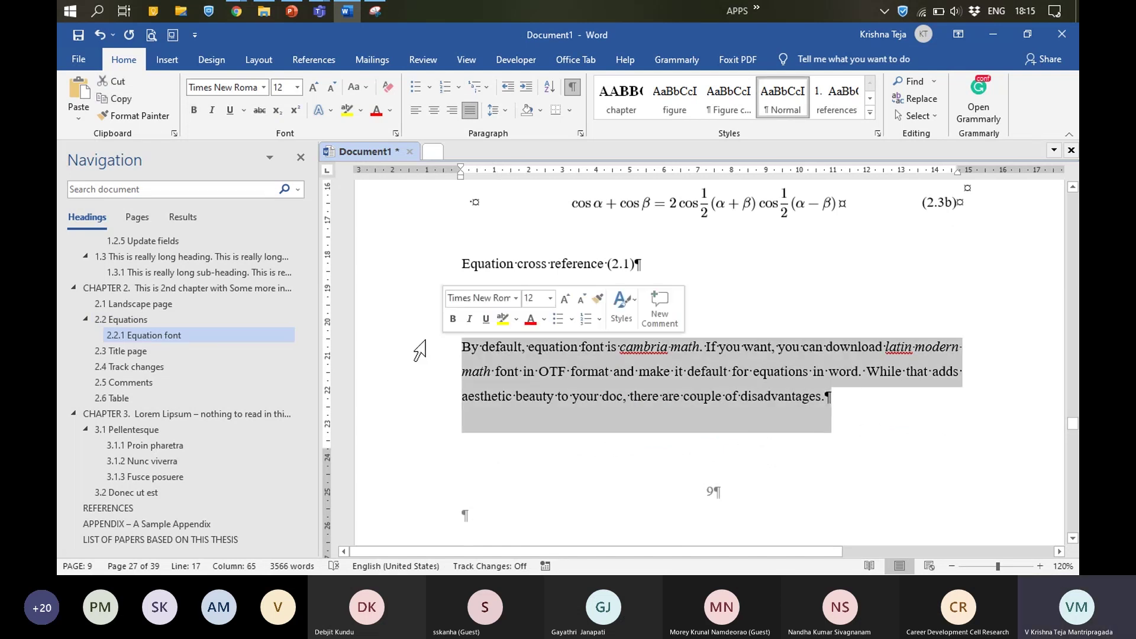
click(237, 89)
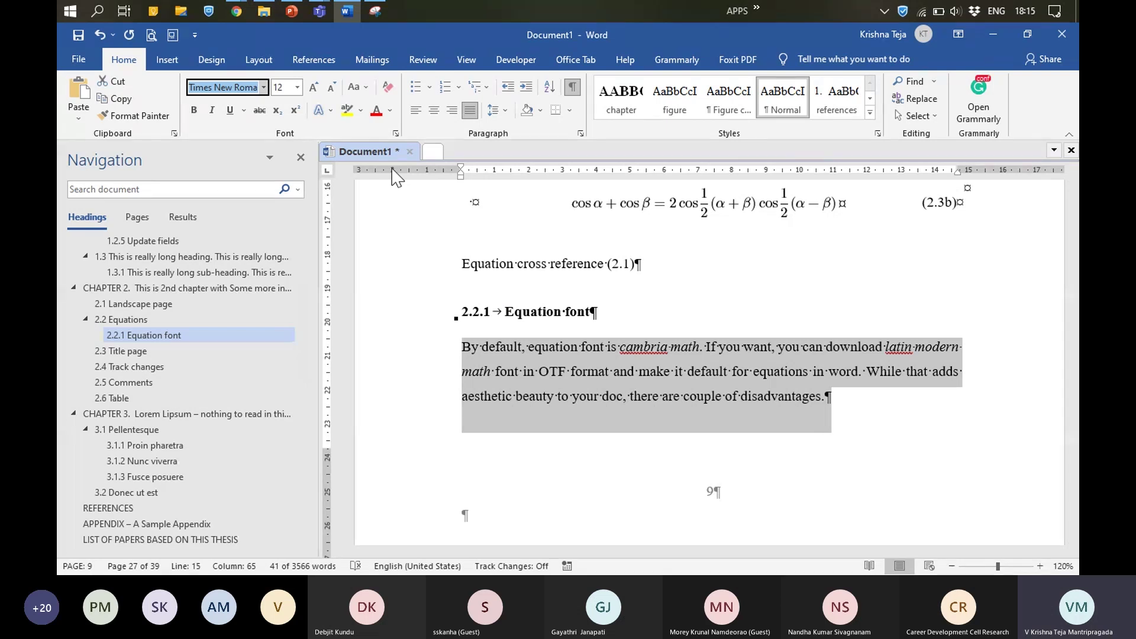
text(Latin Modern Mat)
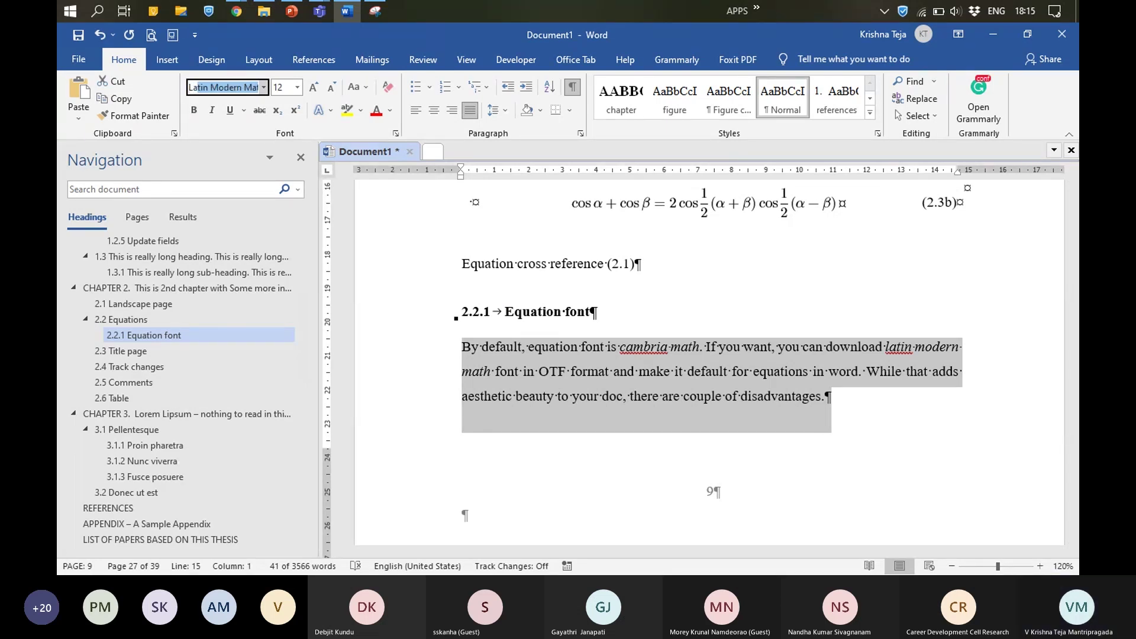
click(264, 87)
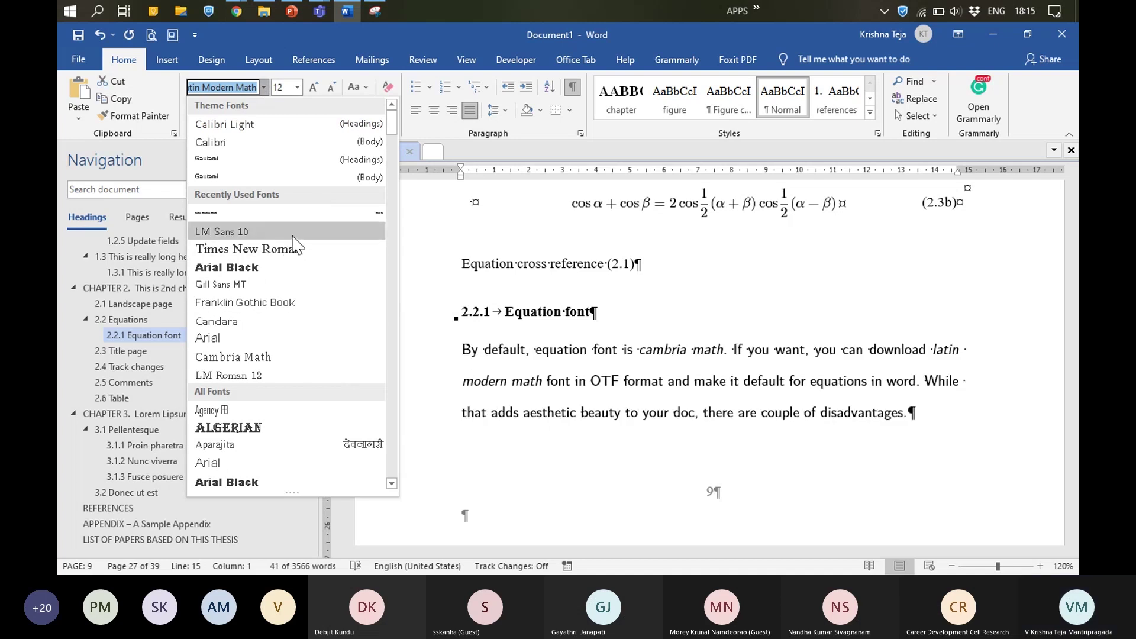
click(274, 374)
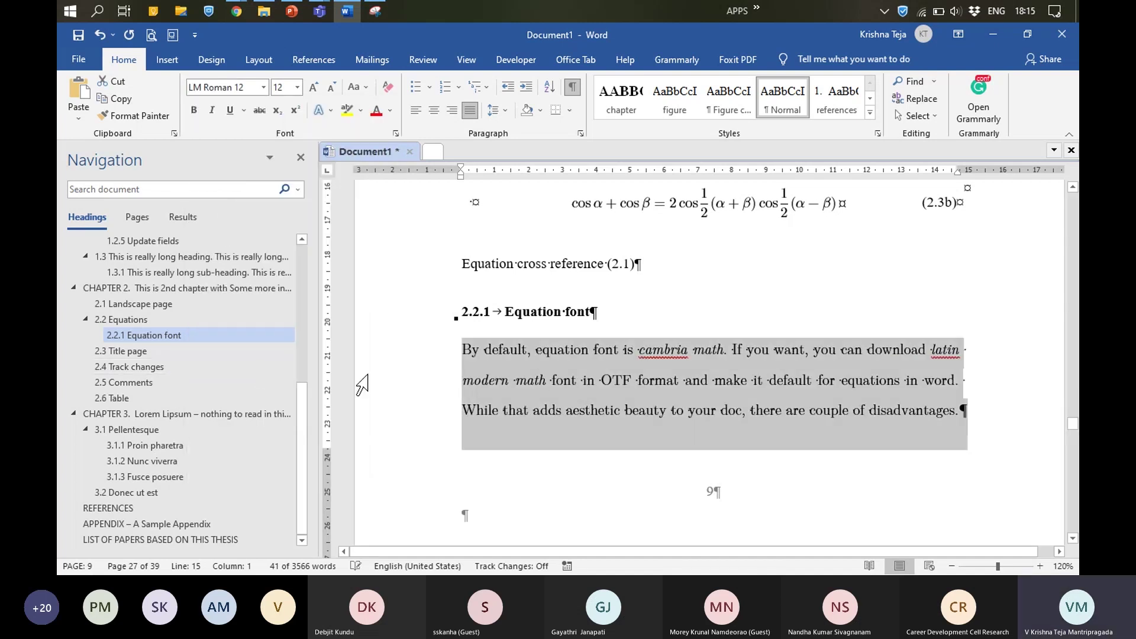
click(657, 468)
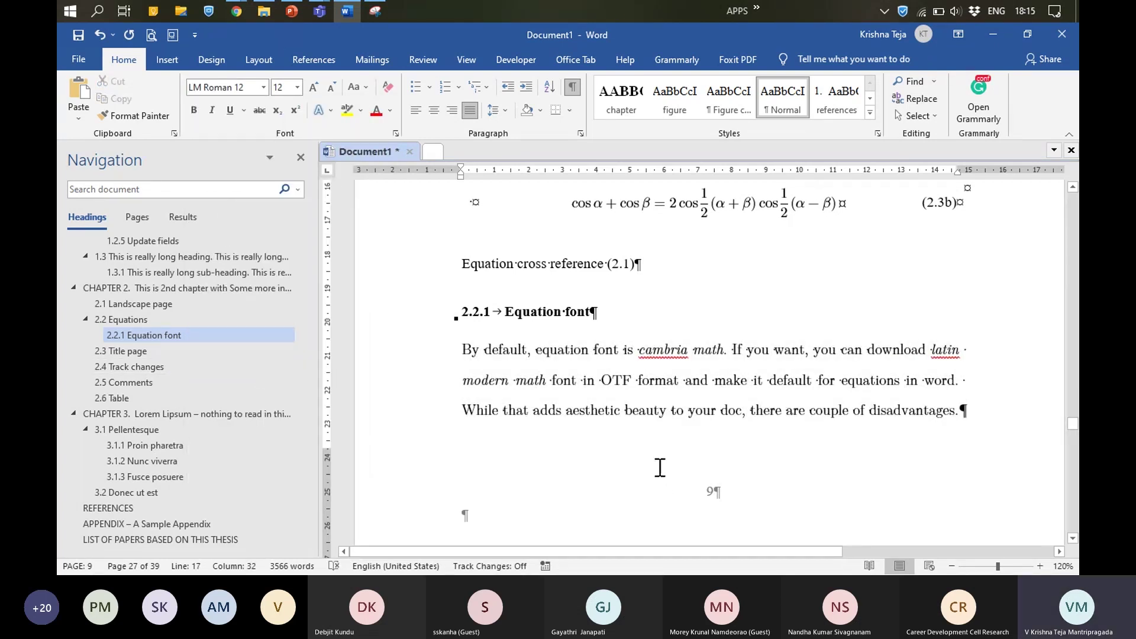
Step: Change the whole paragraph under heading 2.2.1 Equation font to the LM Sans 10 font
drag(958, 408, 464, 349)
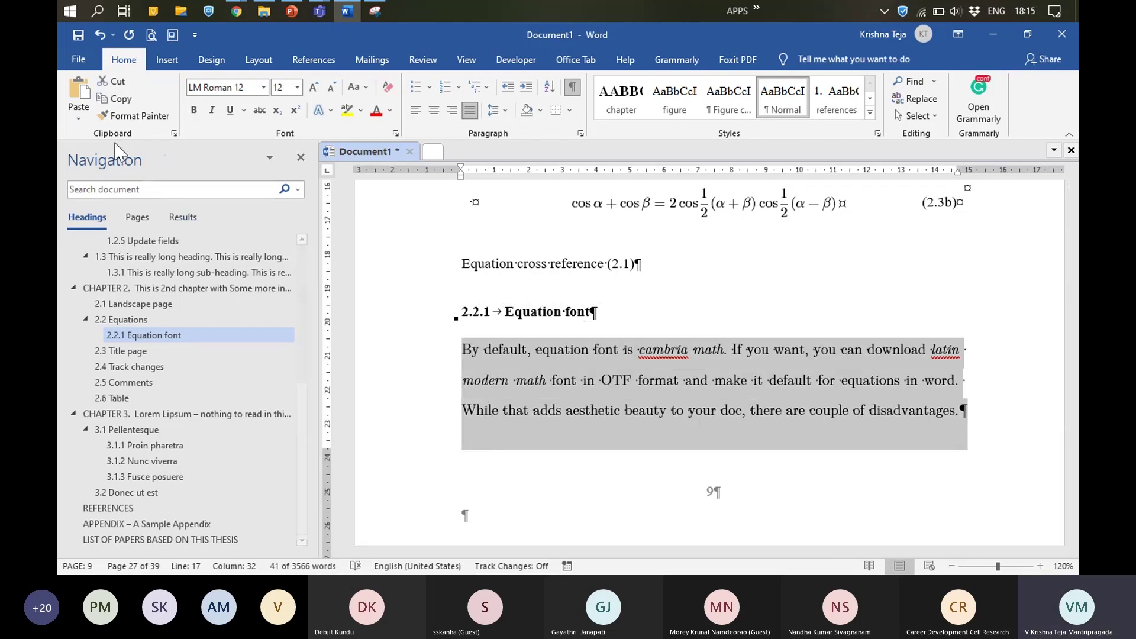
click(263, 87)
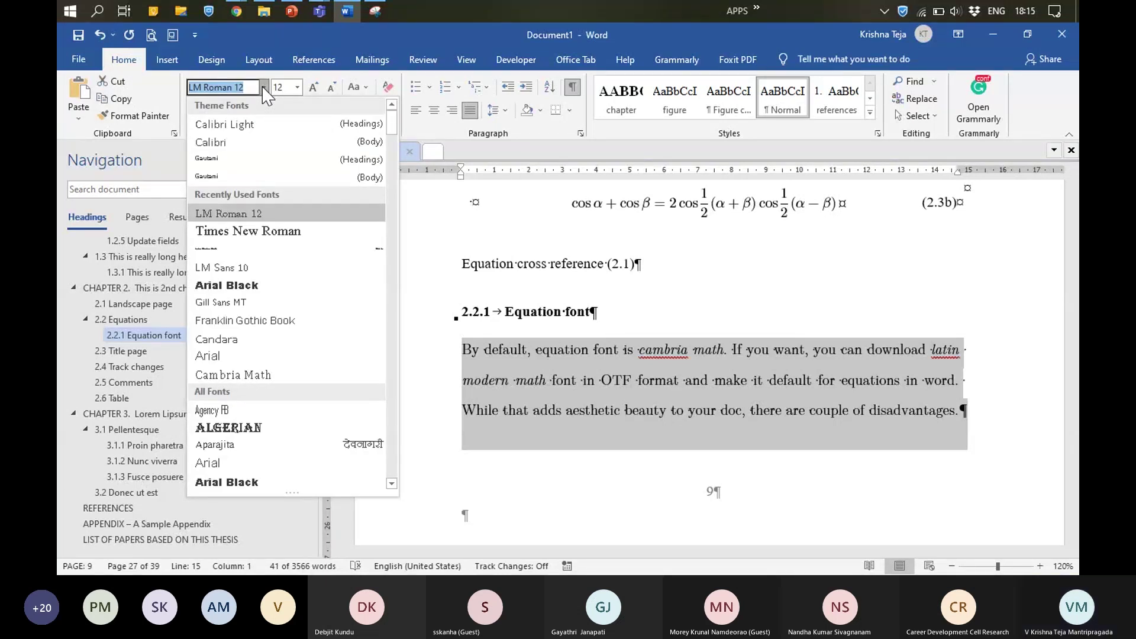
text(LM Sans)
key(Return)
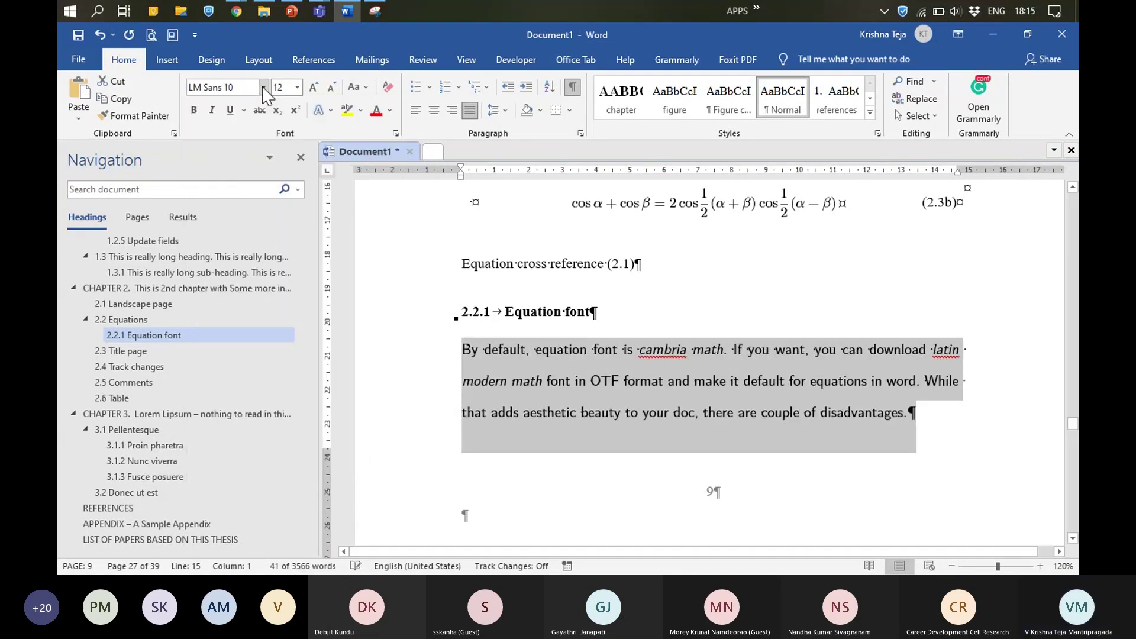
click(839, 417)
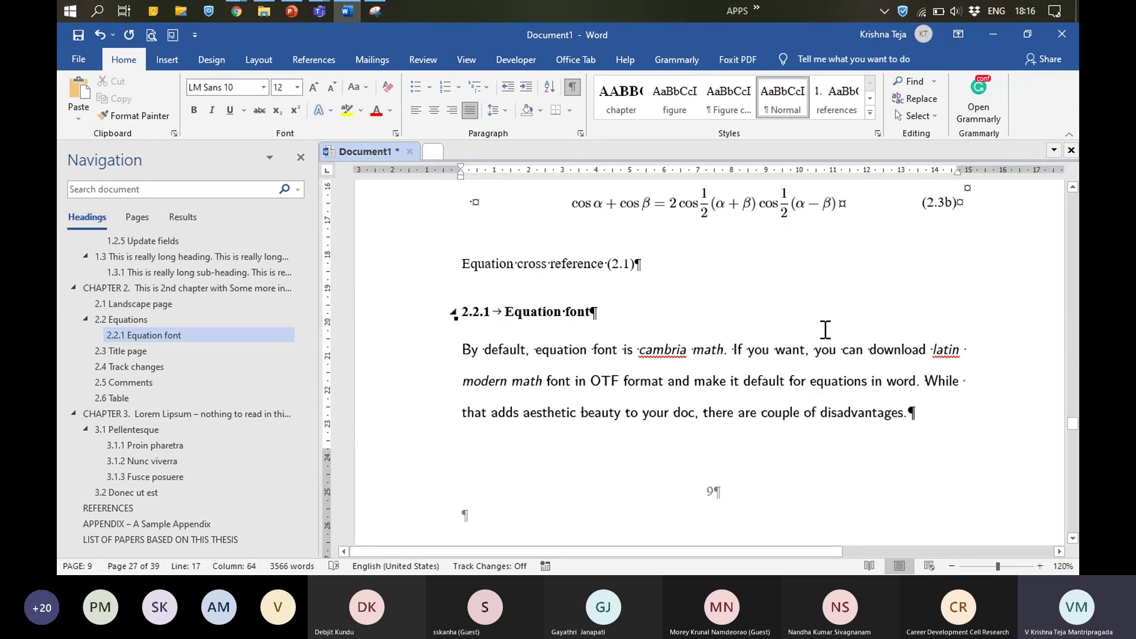
Step: Select equation (2.3a) and try choosing the default font for math regions in its Equation Options
scroll(825, 329, down, 15)
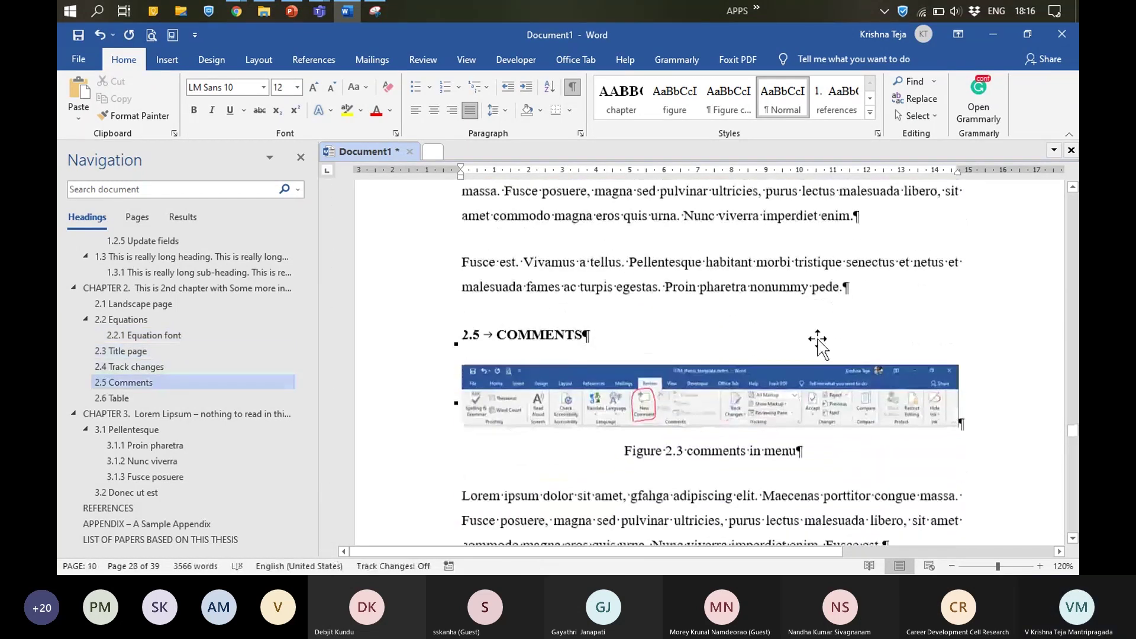
scroll(818, 343, down, 12)
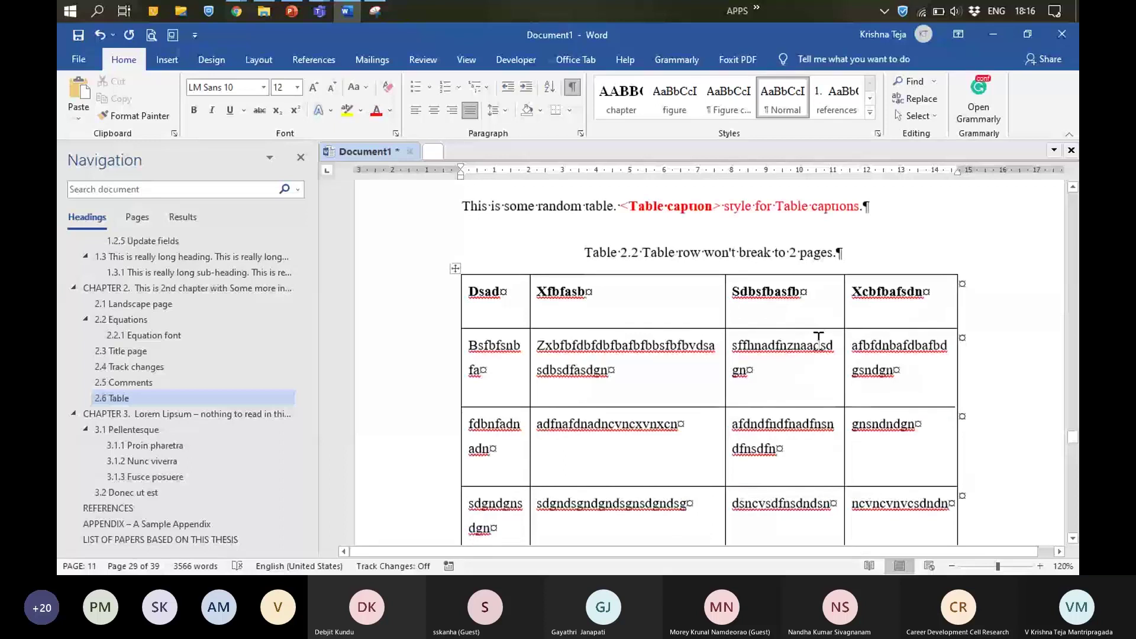
scroll(818, 340, up, 14)
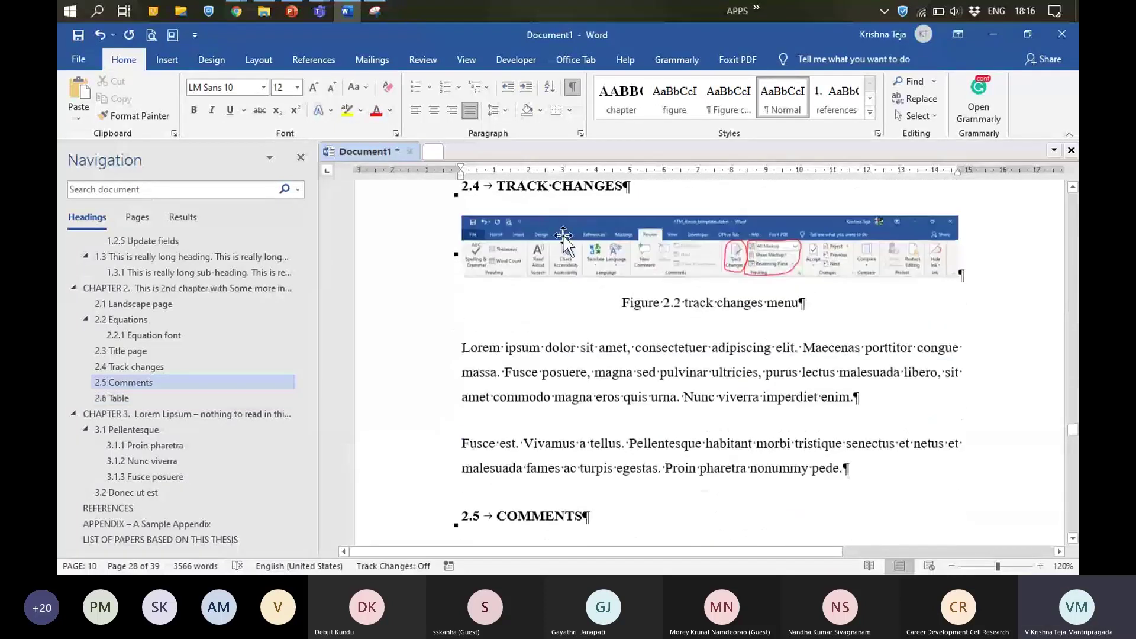
scroll(732, 419, up, 15)
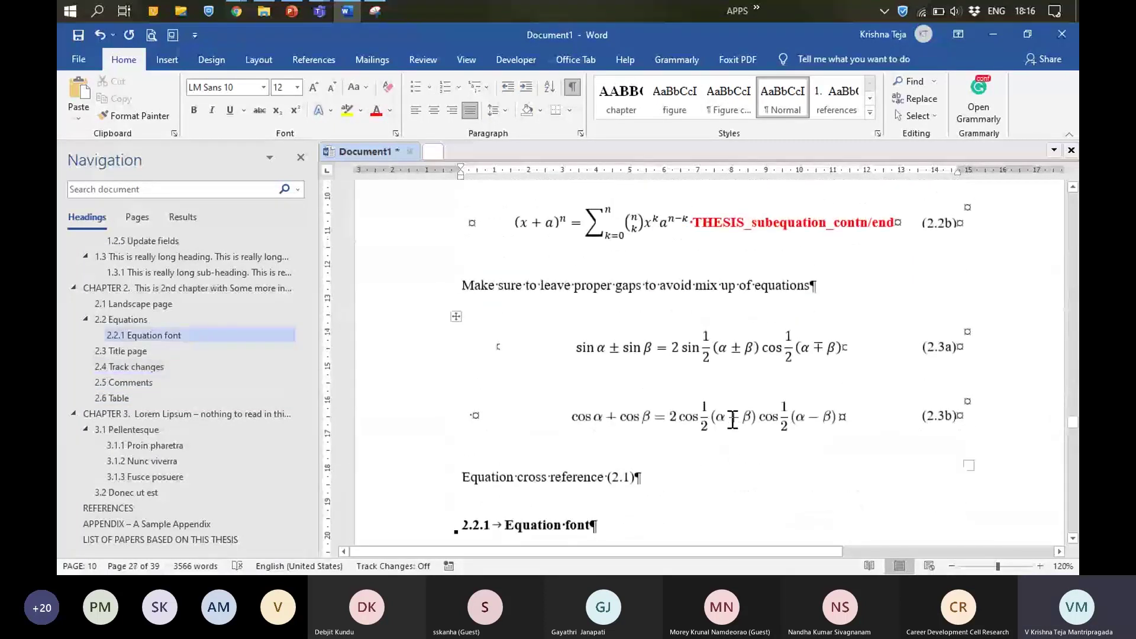
click(727, 348)
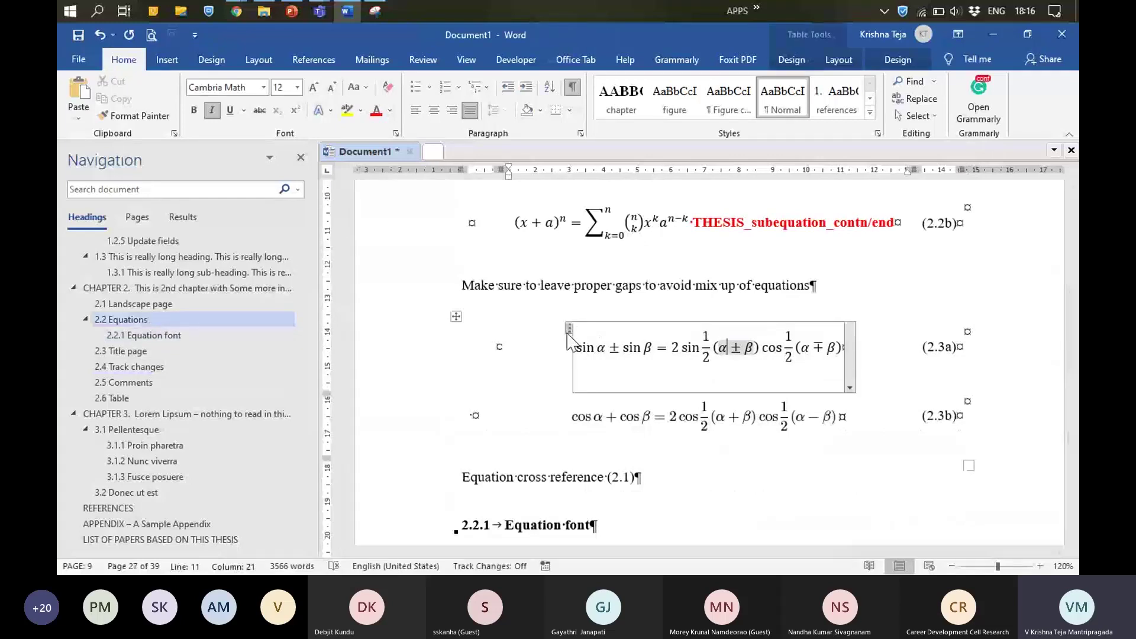
click(568, 331)
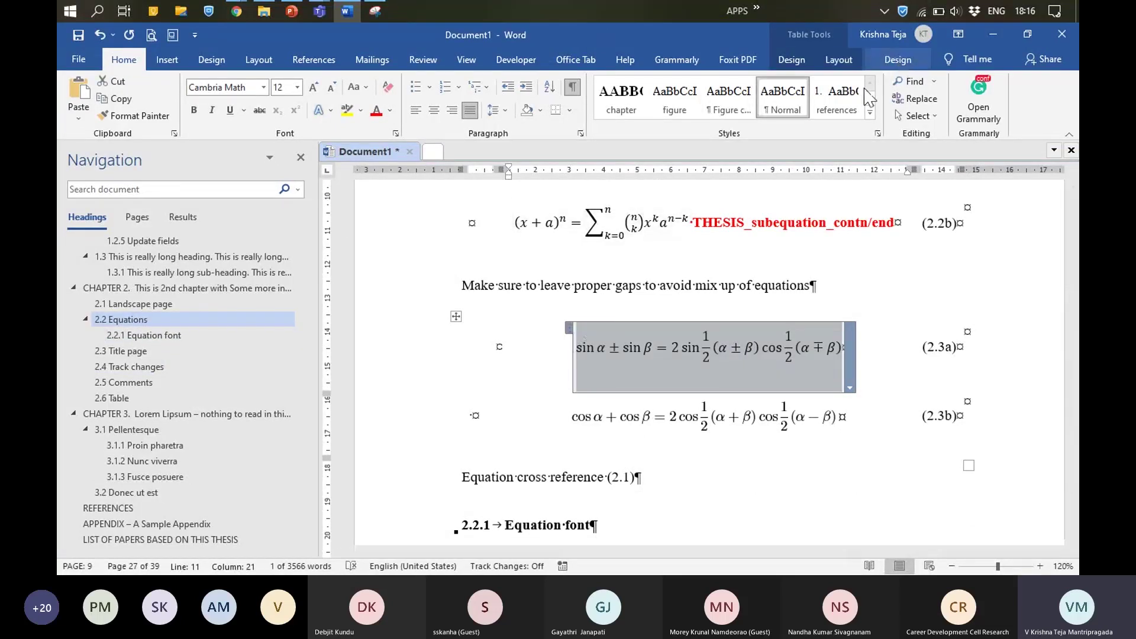
click(898, 60)
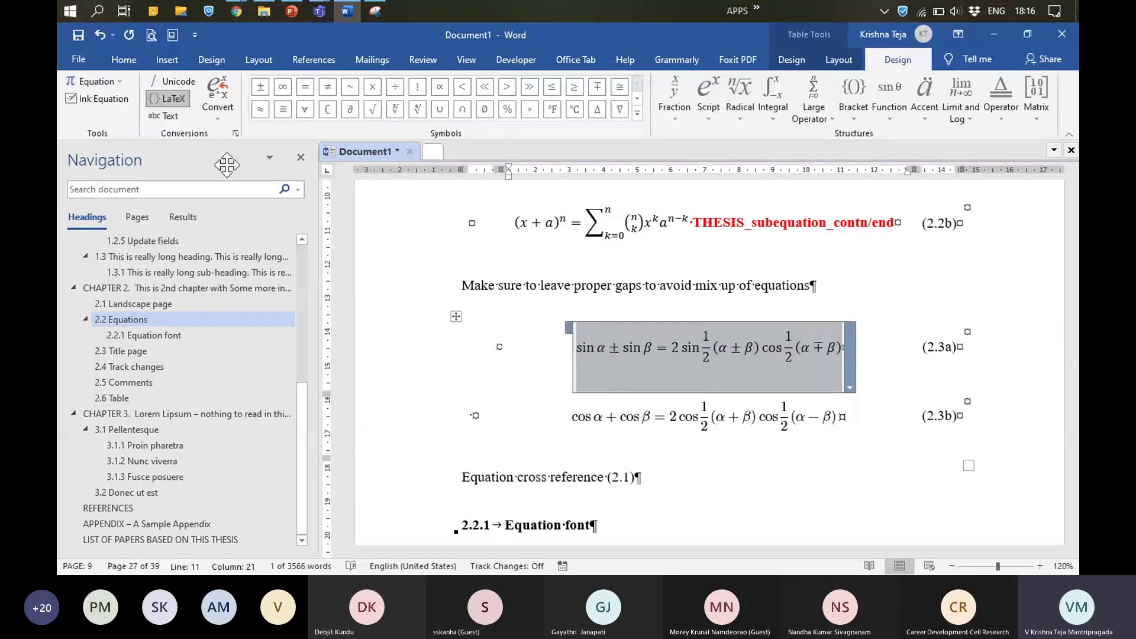
click(235, 135)
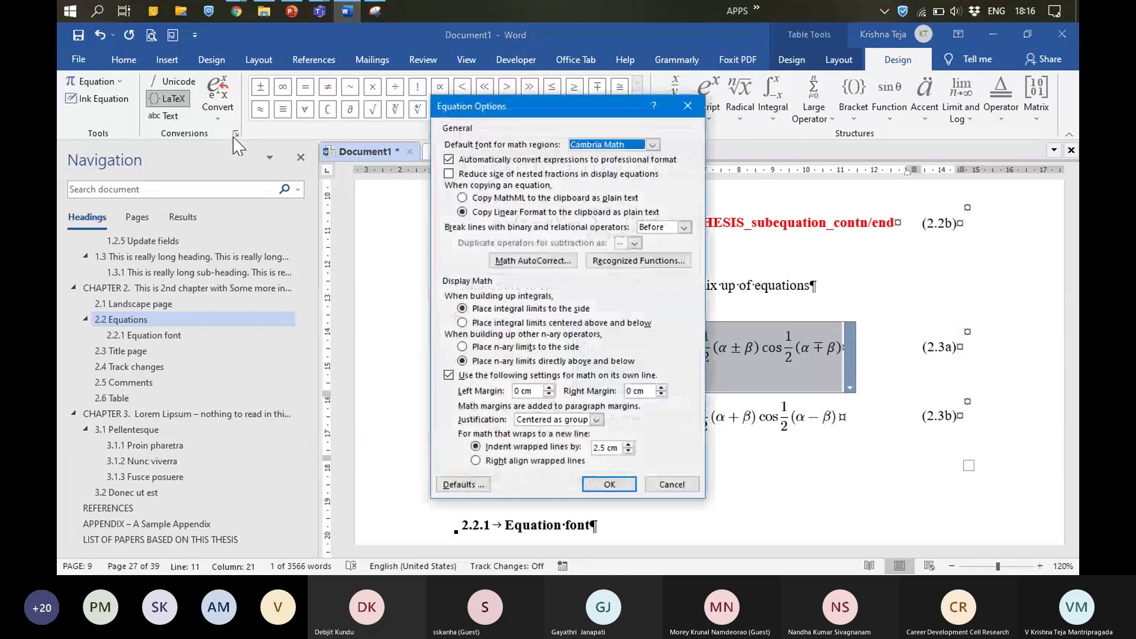
click(624, 146)
click(616, 175)
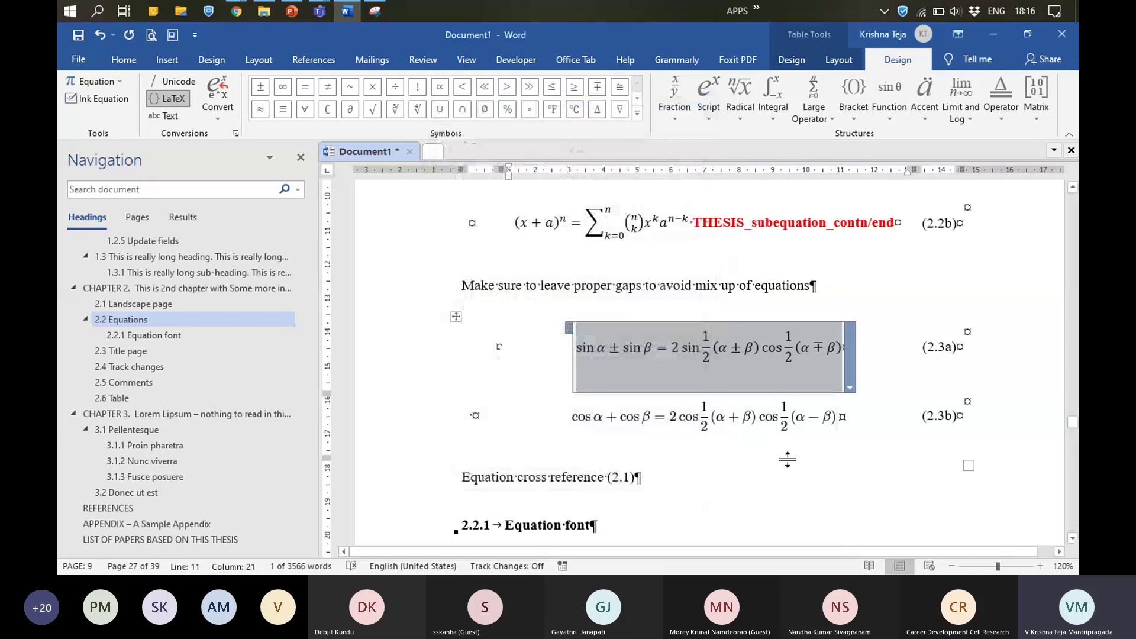
click(769, 471)
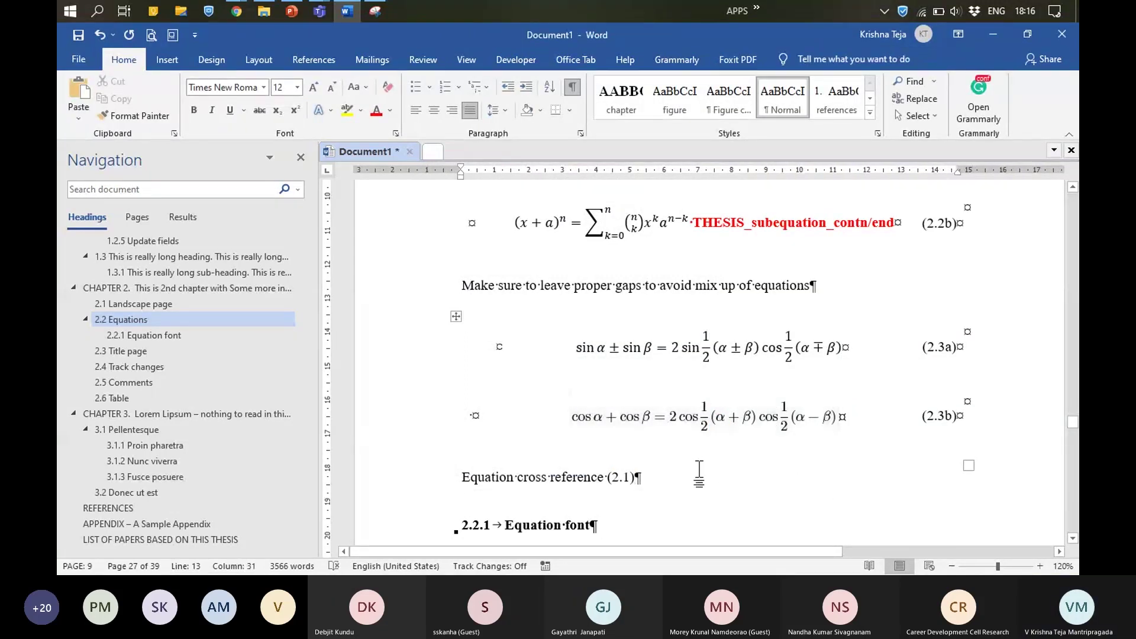
Step: Undo the last change to equation (2.3a), check its default math font in Equation Options and cancel
key(ctrl+z)
click(898, 59)
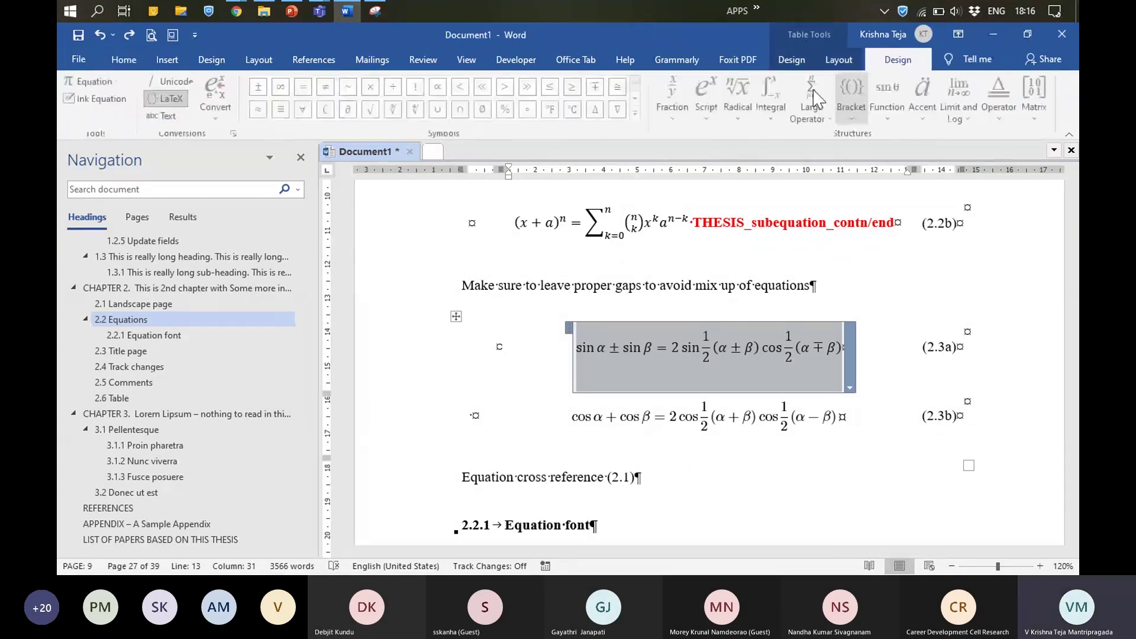
click(235, 134)
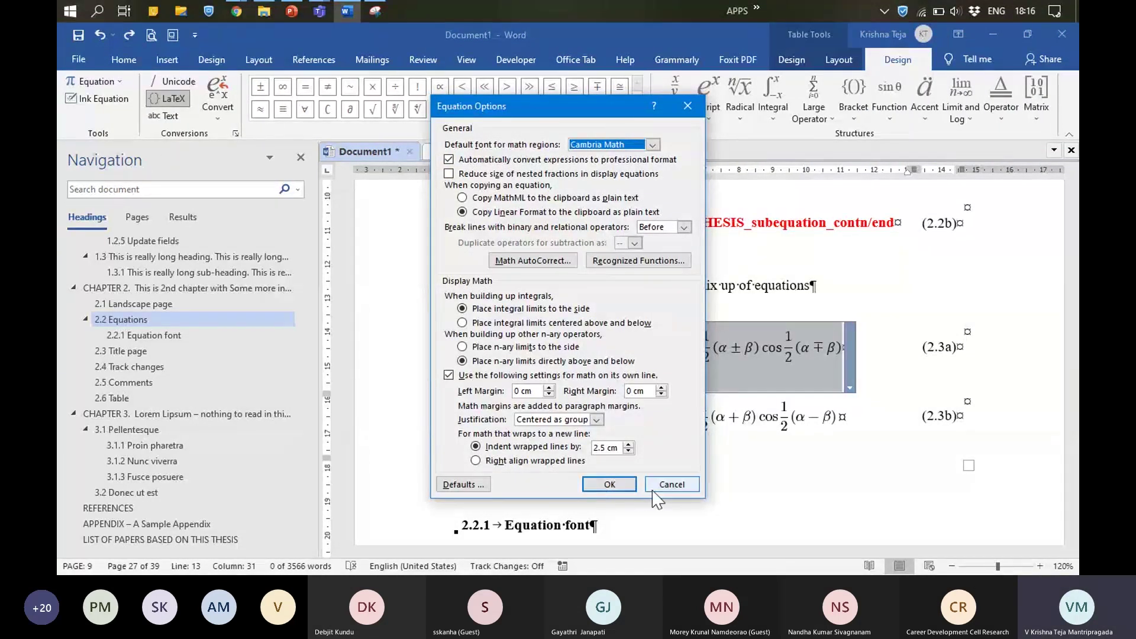
click(673, 485)
Step: Examine the REFERENCES chapter's instructions and figures on using the American Political Science Association style in Mendeley
scroll(672, 474, down, 20)
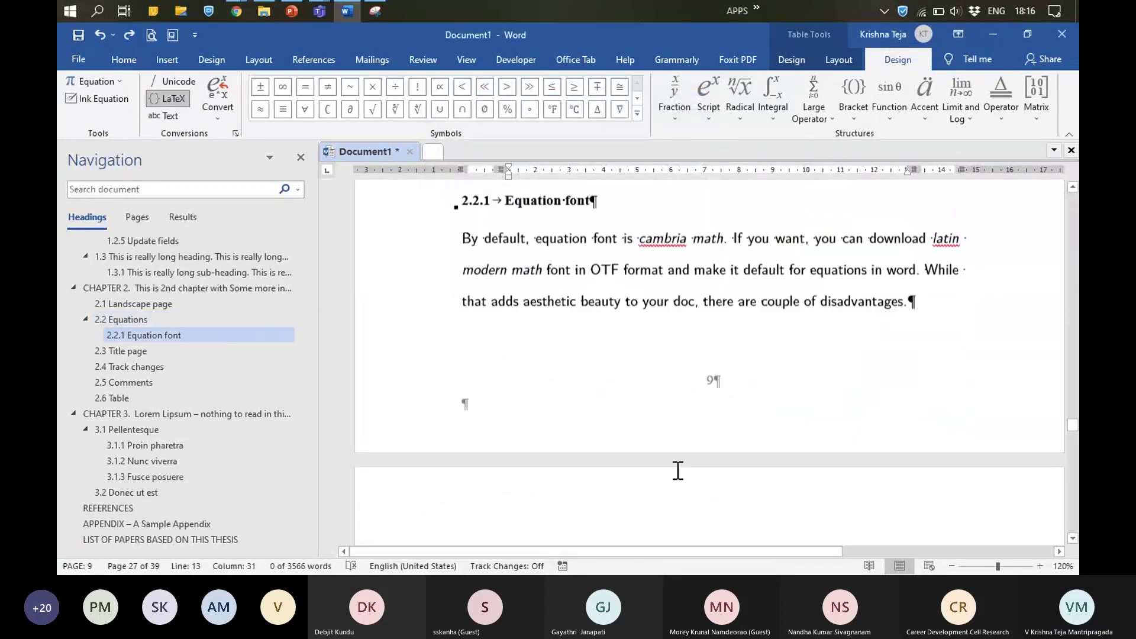
scroll(673, 473, down, 3)
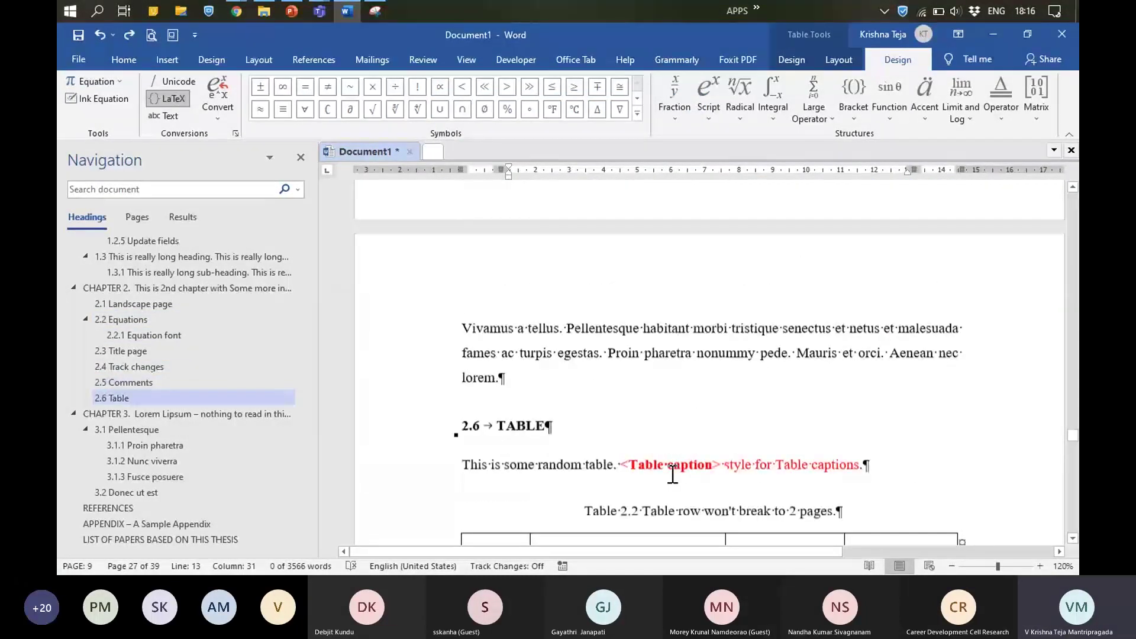
drag(1072, 436, 780, 453)
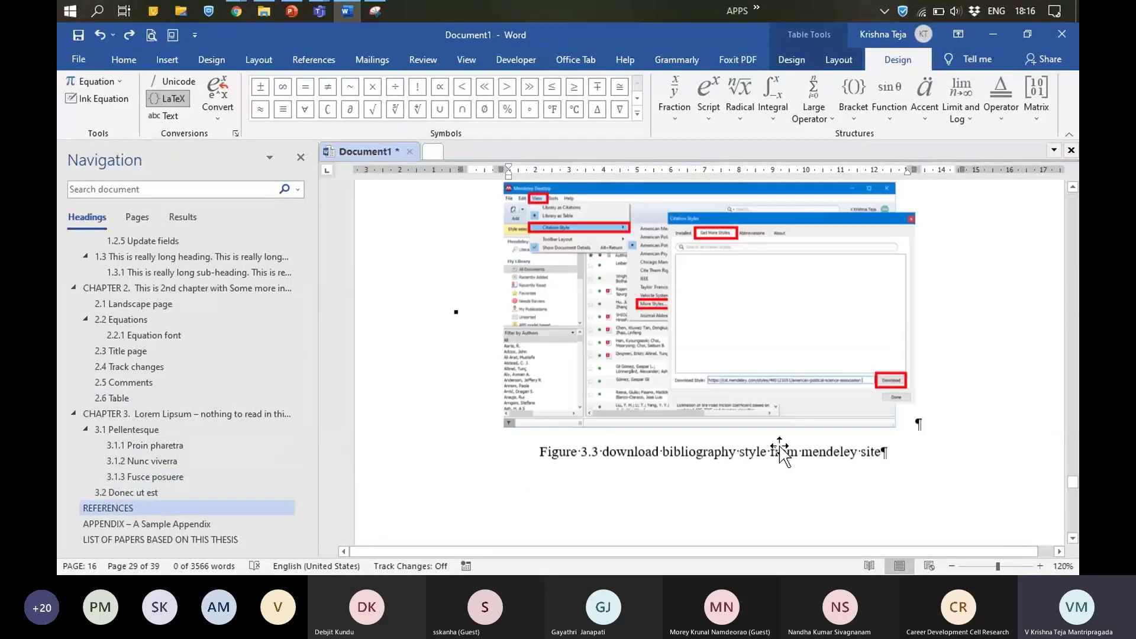
scroll(780, 452, up, 12)
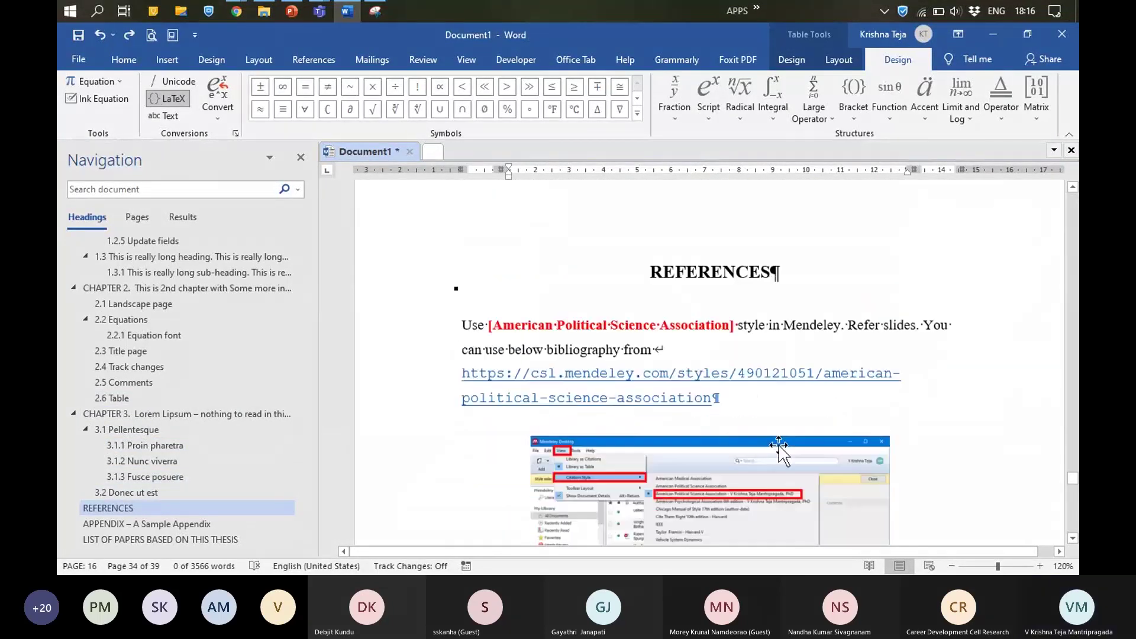
scroll(779, 449, down, 1)
ctrl+scroll(769, 424, up, 2)
scroll(769, 424, down, 5)
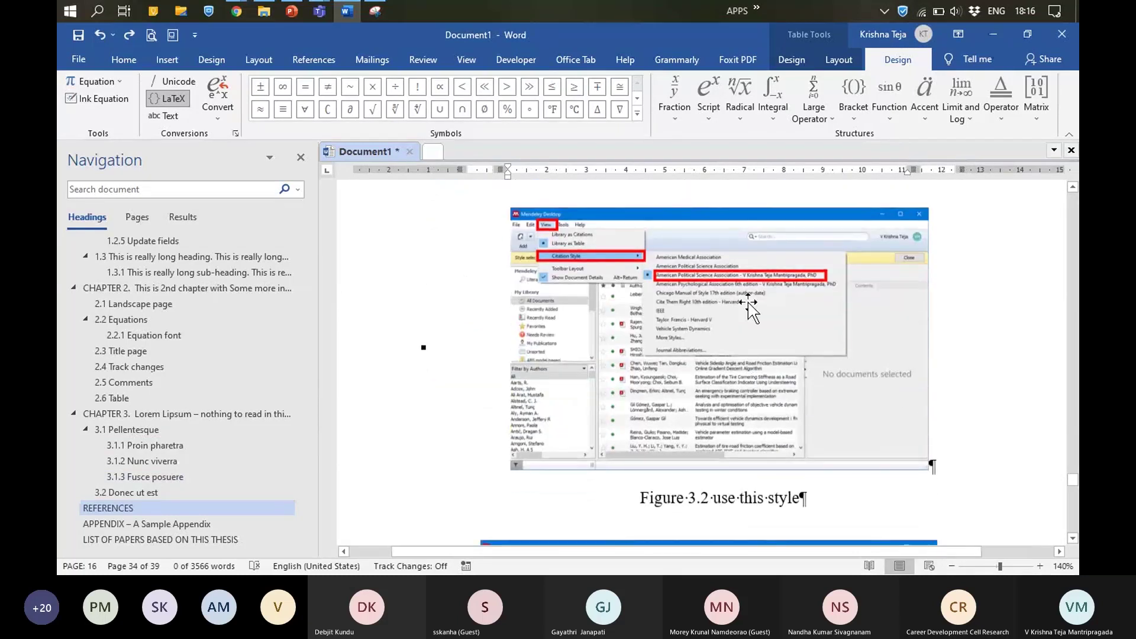
scroll(749, 307, up, 3)
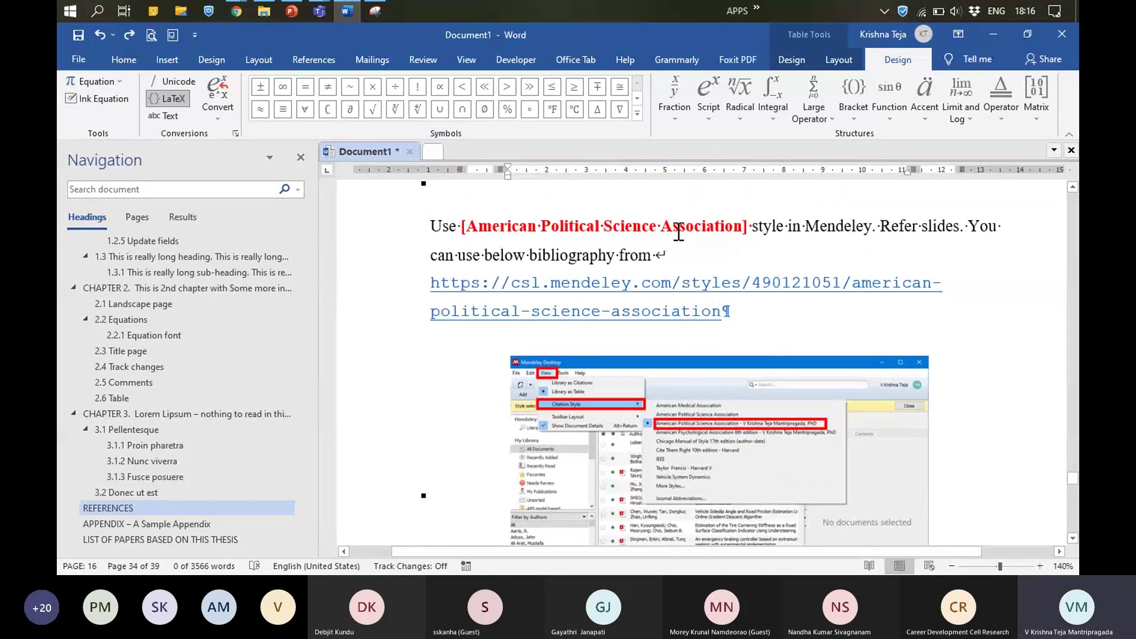
click(642, 230)
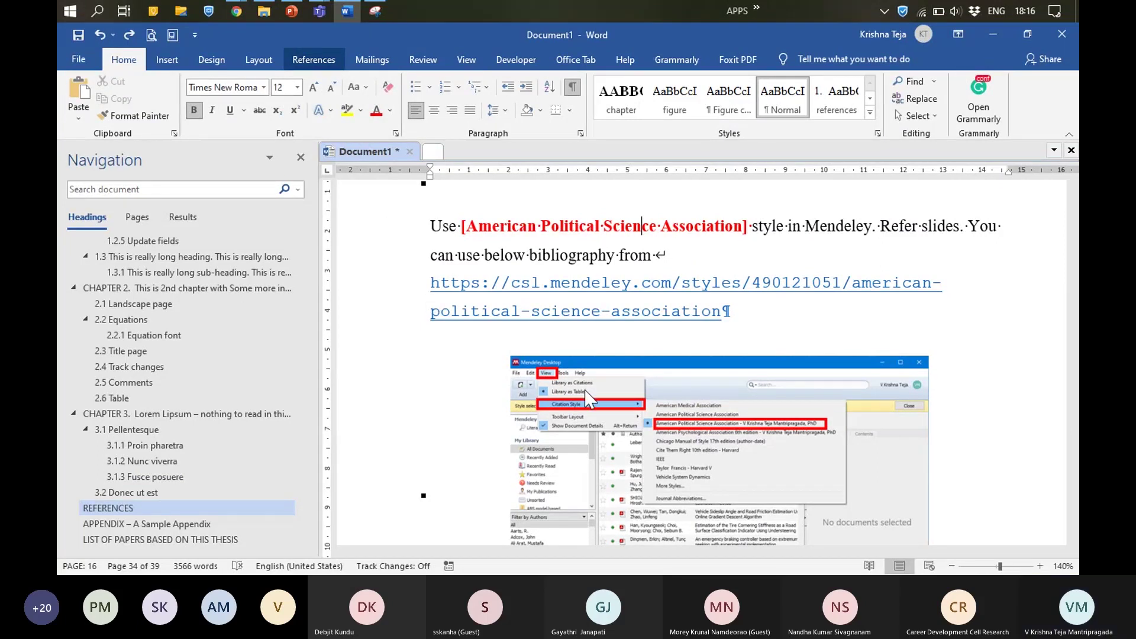
Step: Examine the numbered bibliography entries on the page after Figure 3.3 and check the references style applied to them
scroll(588, 395, down, 15)
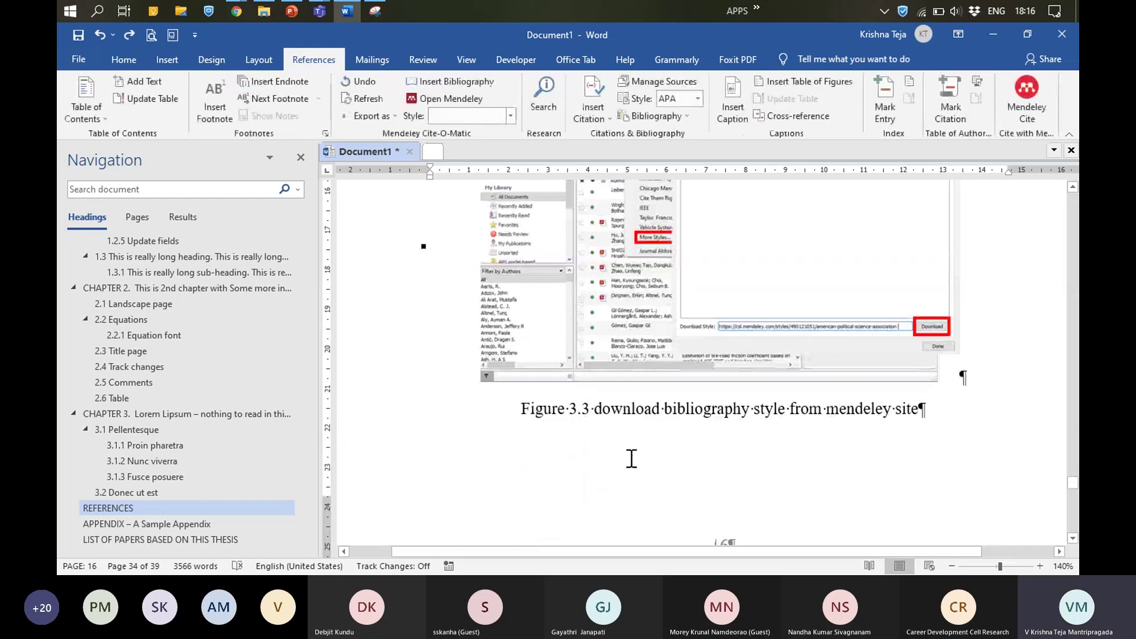
scroll(629, 456, down, 10)
scroll(630, 457, down, 3)
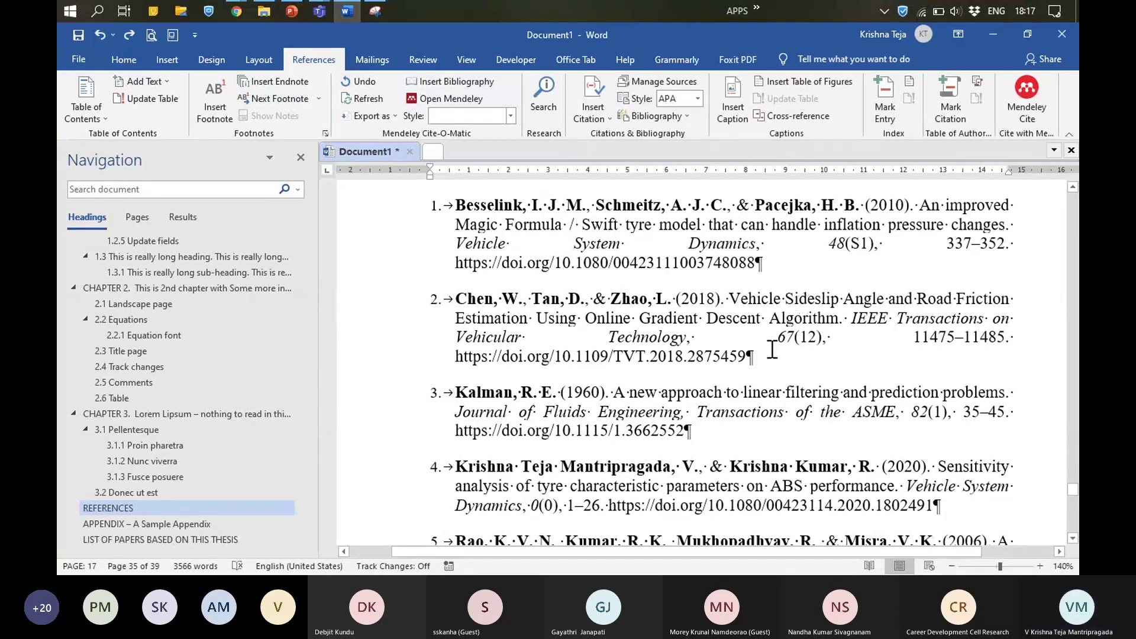
scroll(722, 392, down, 3)
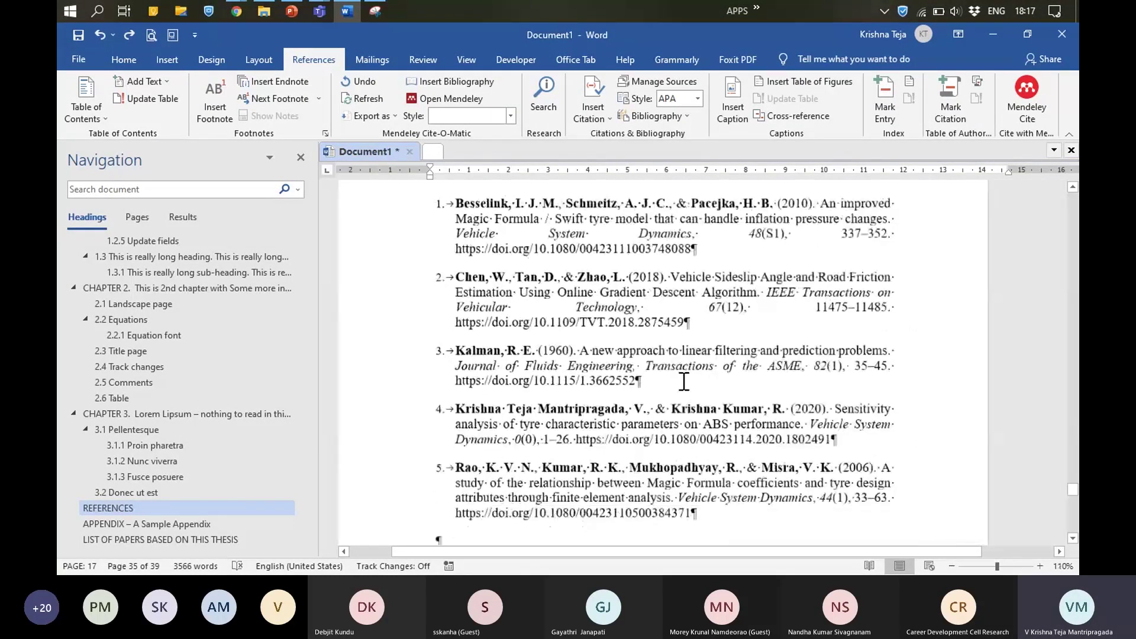
click(543, 324)
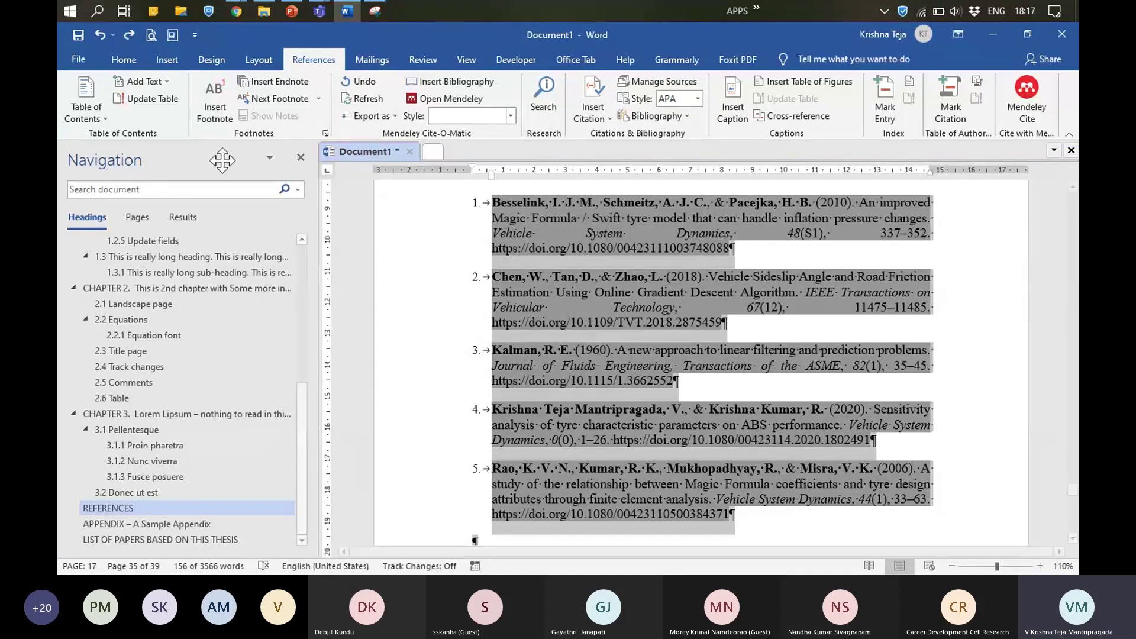
click(125, 59)
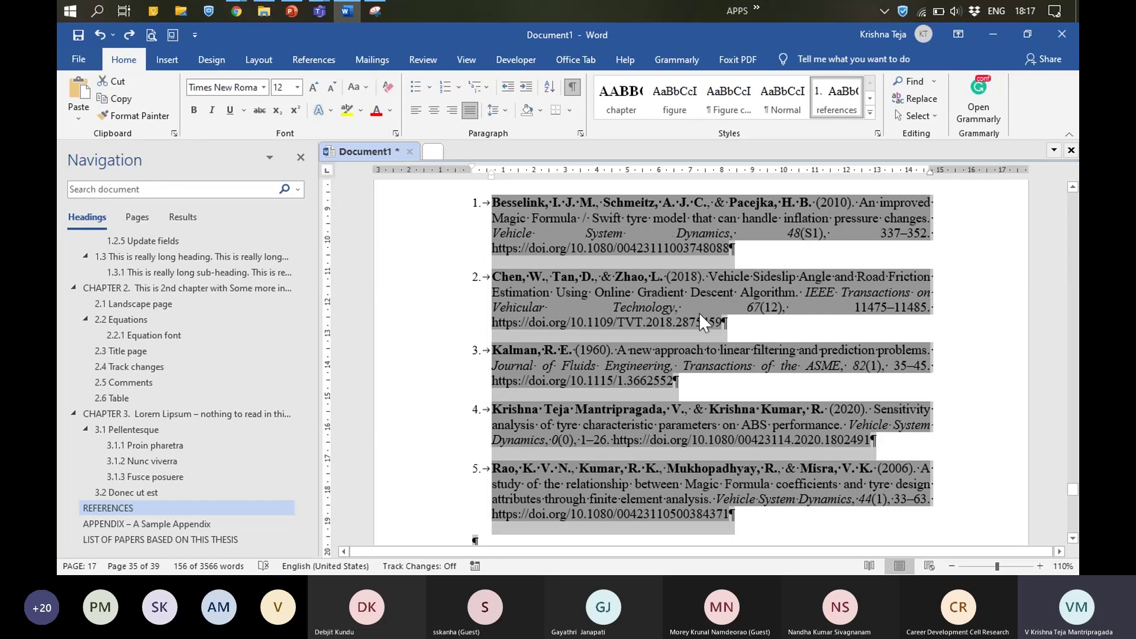
click(787, 251)
click(774, 329)
Step: Look over the end of the reference list, the sample appendix and the thesis title page
scroll(774, 329, down, 10)
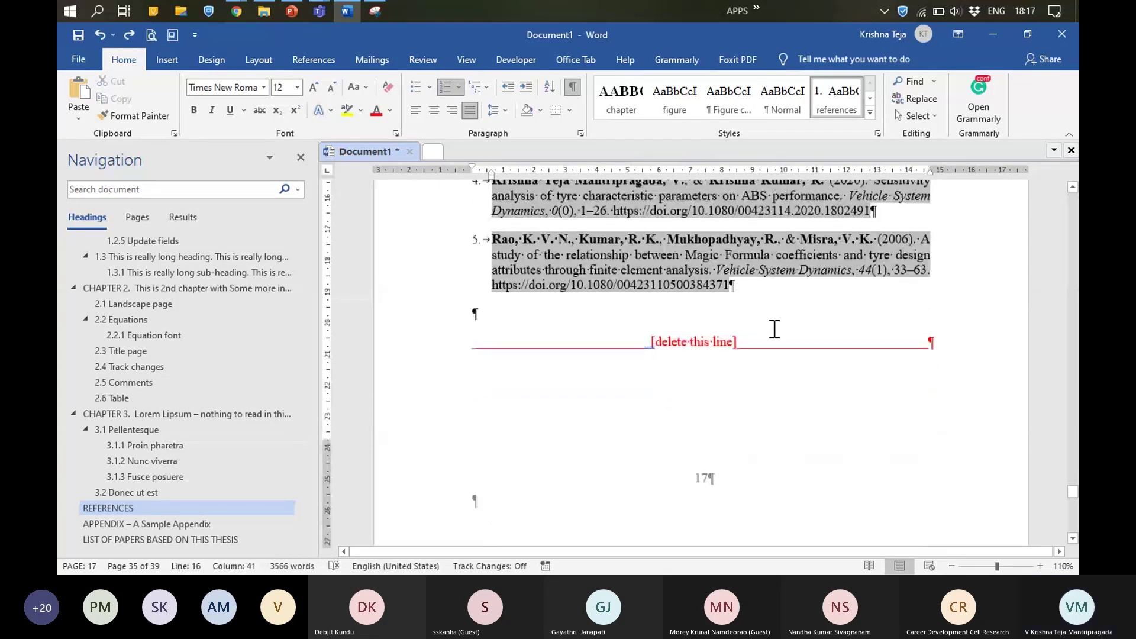
scroll(773, 329, down, 3)
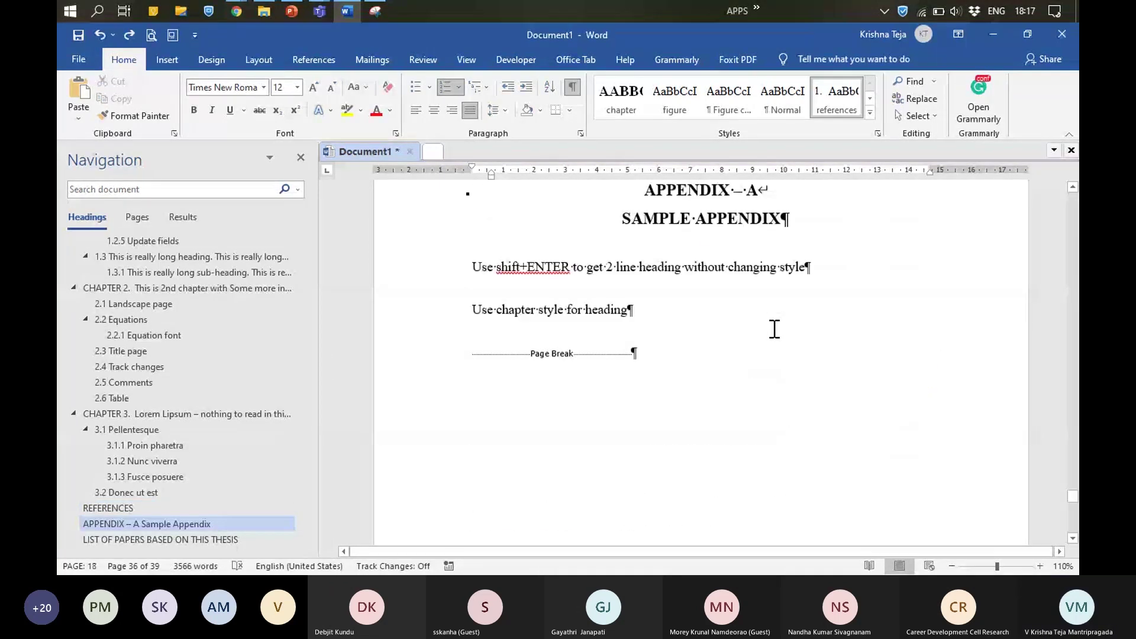
scroll(774, 329, down, 5)
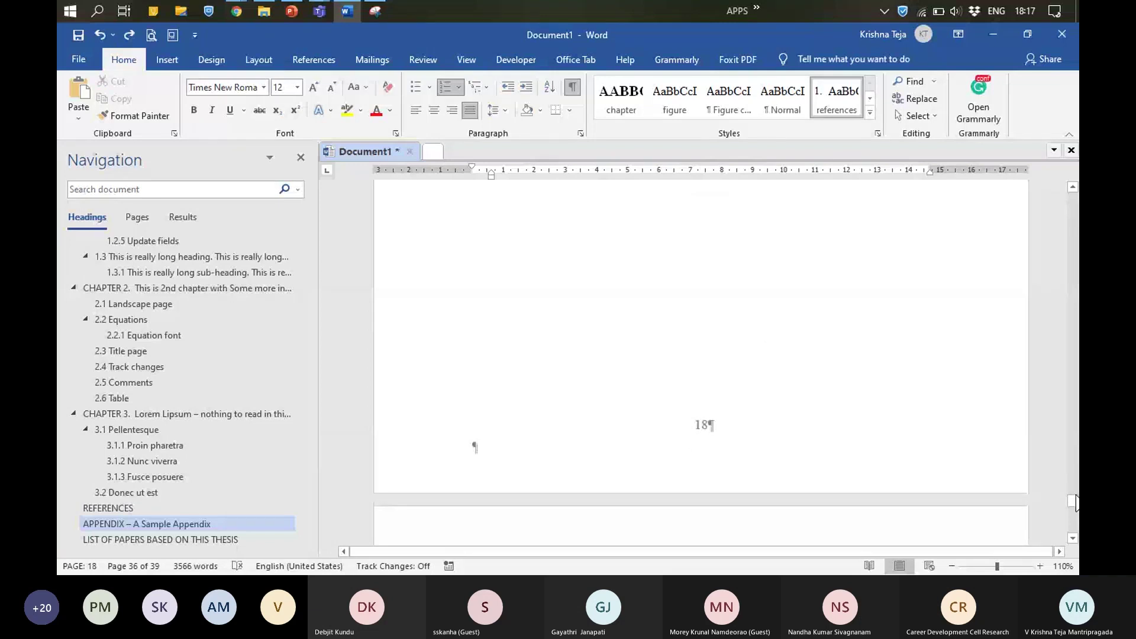
drag(1072, 501, 1032, 221)
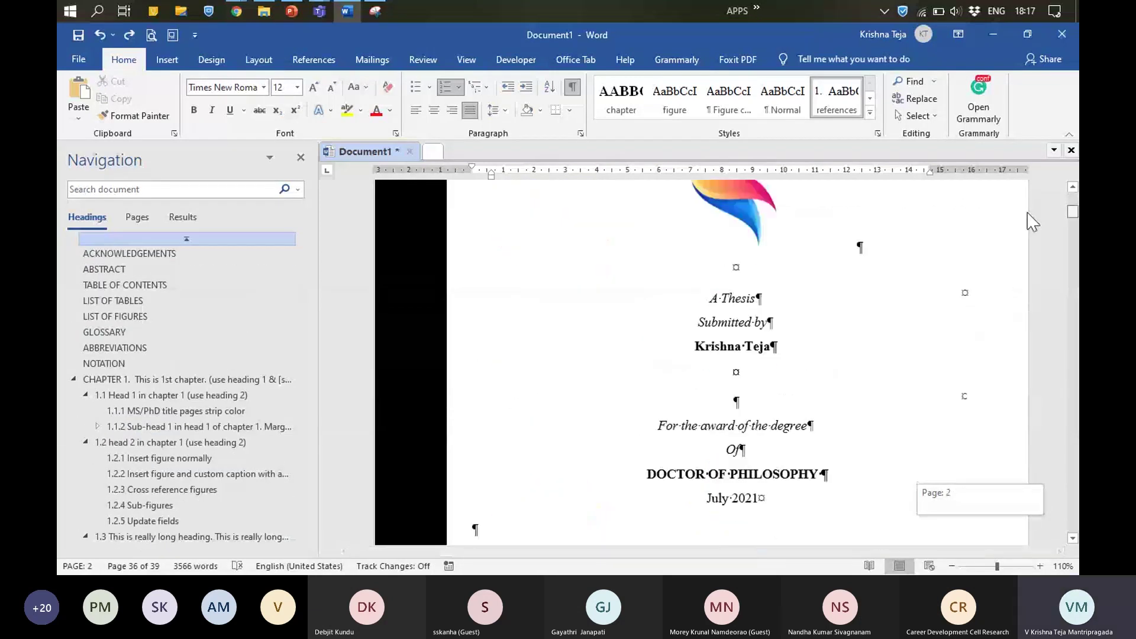
scroll(951, 375, down, 3)
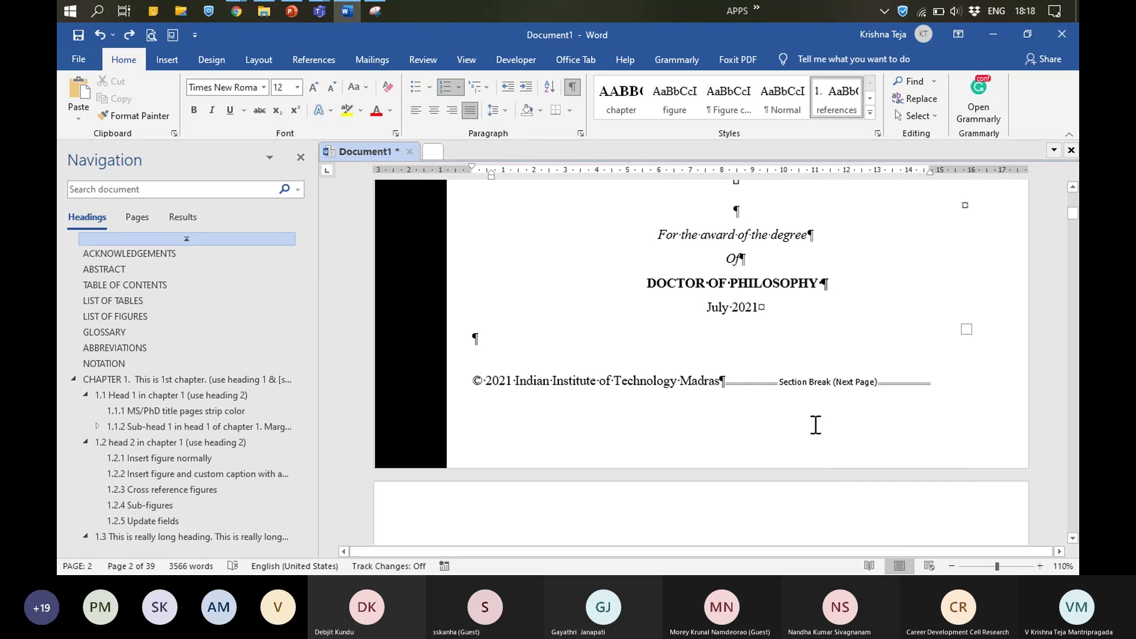
scroll(815, 425, down, 2)
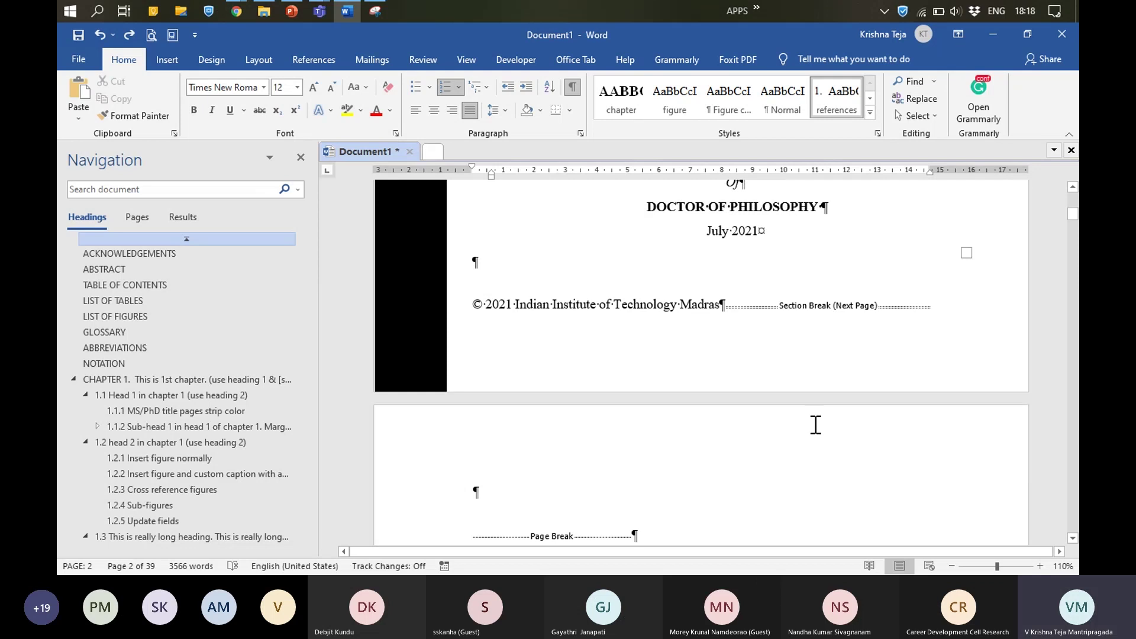
scroll(815, 425, down, 1)
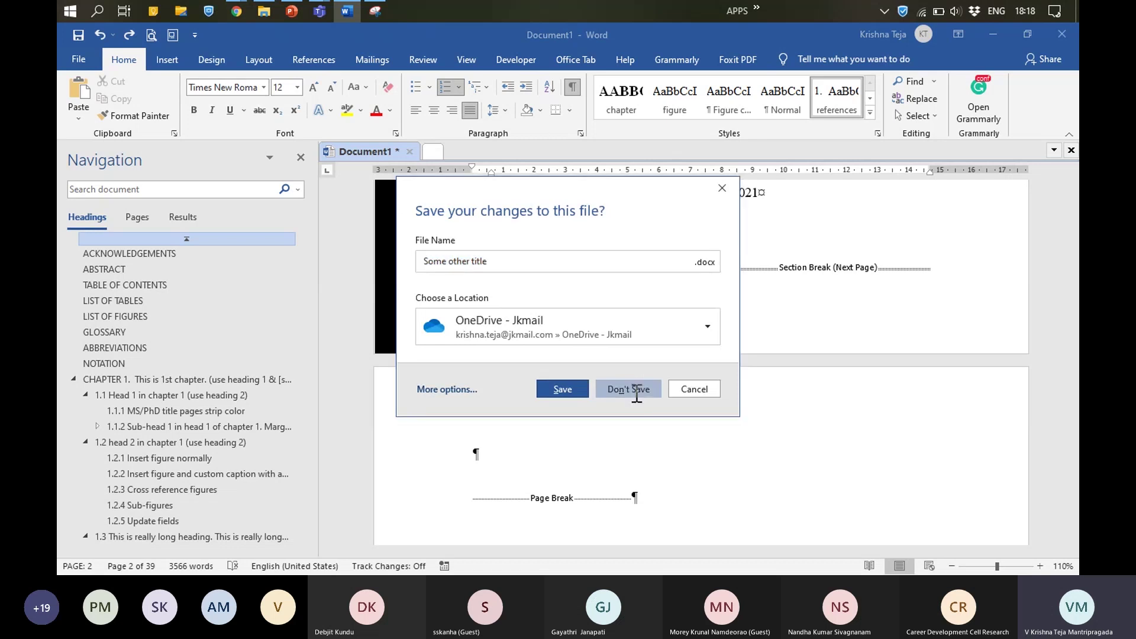
Step: Close the thesis document without saving and open word-presentation-043.dotm from the FINAL folder as read only
click(645, 388)
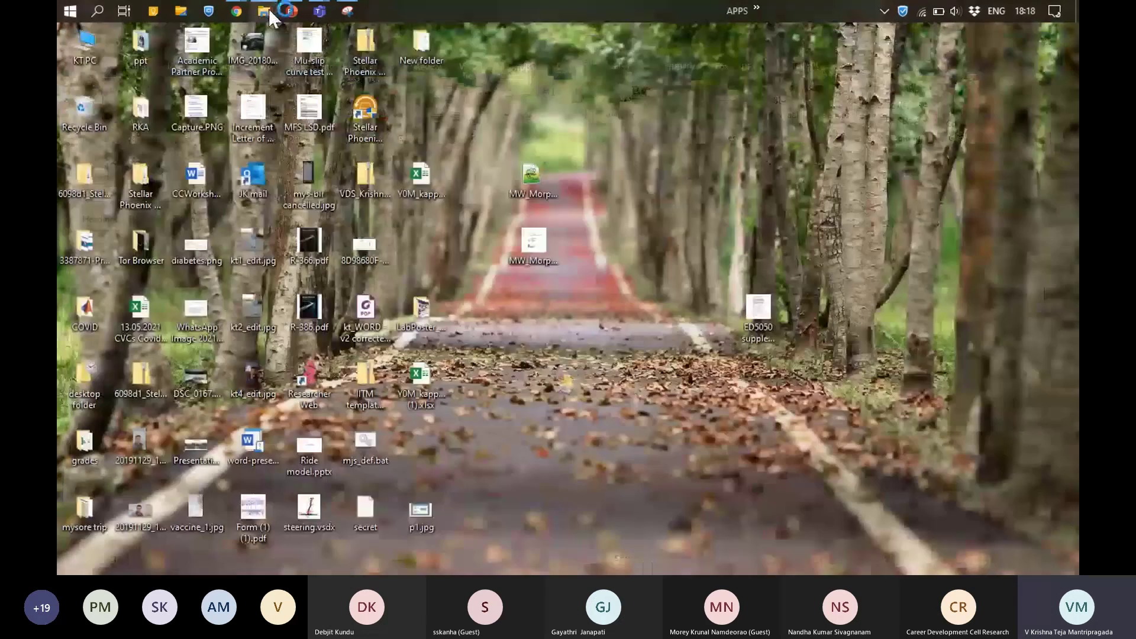
click(266, 10)
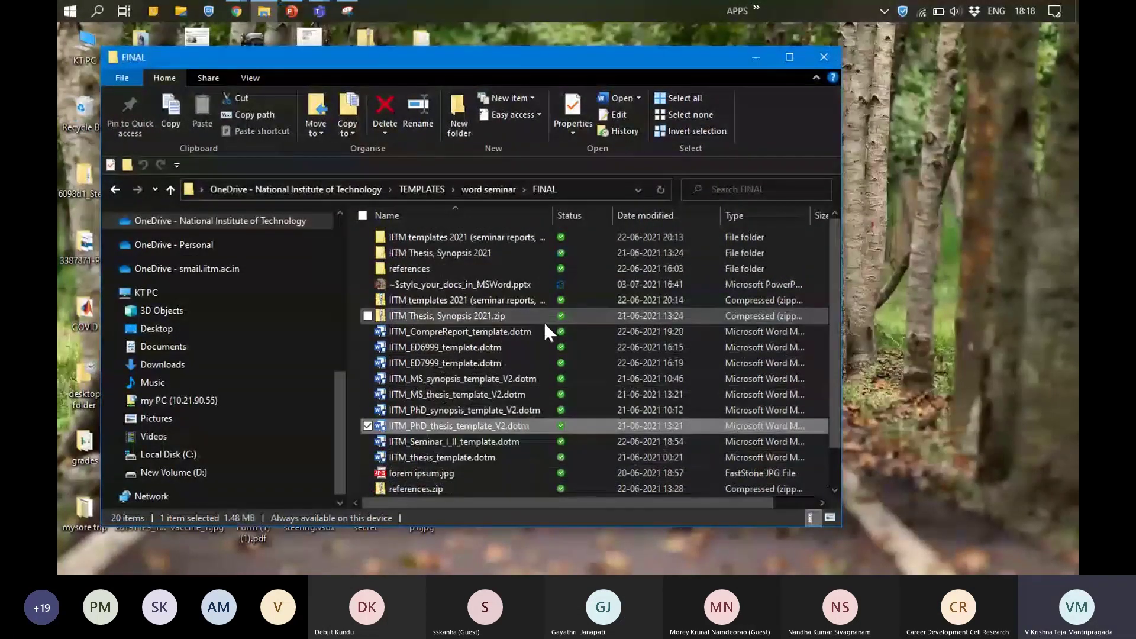
scroll(549, 322, down, 1)
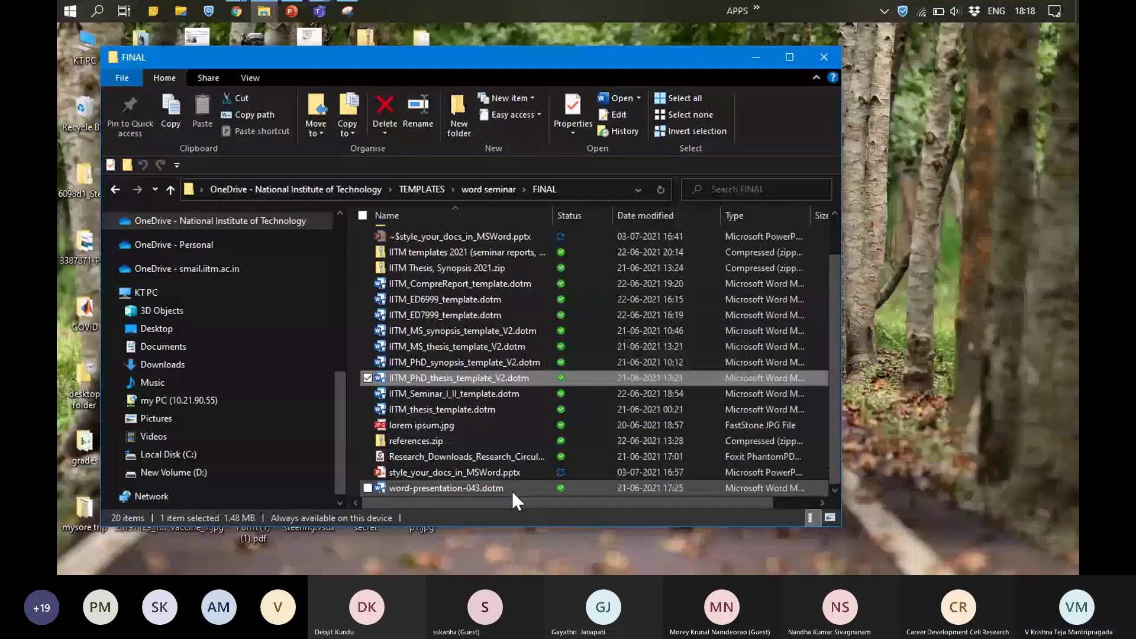
key(Return)
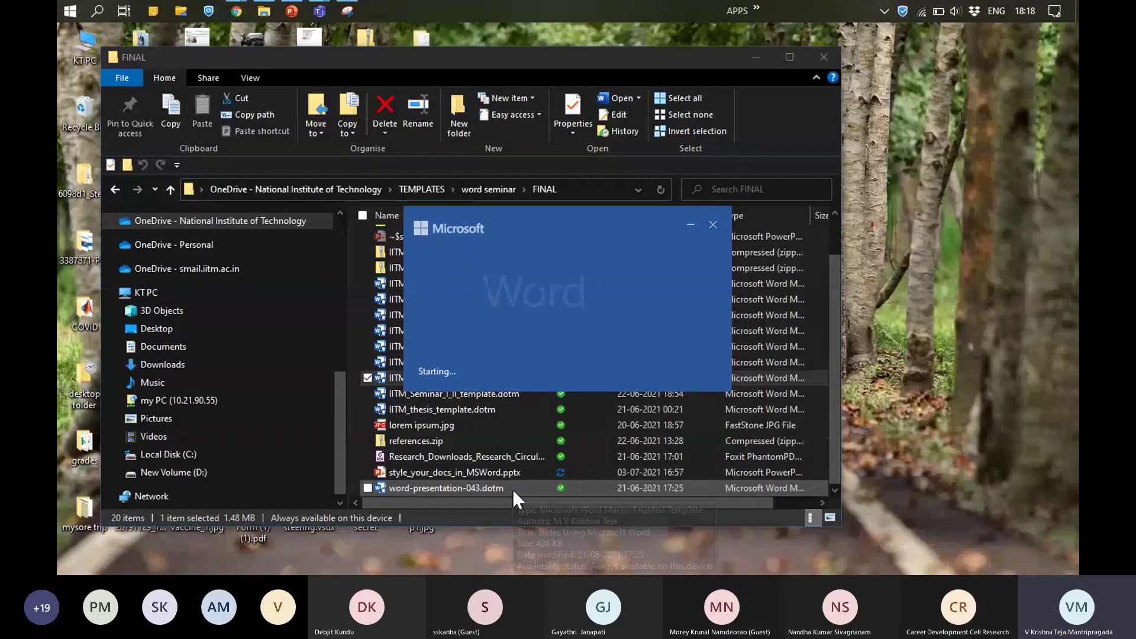
click(716, 224)
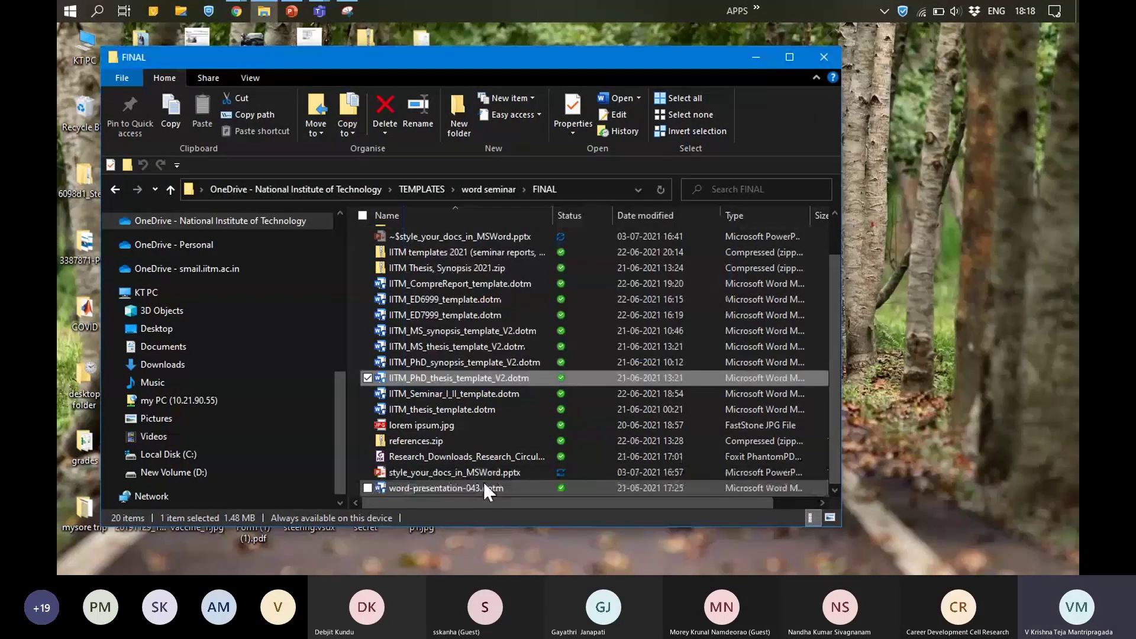
click(483, 484)
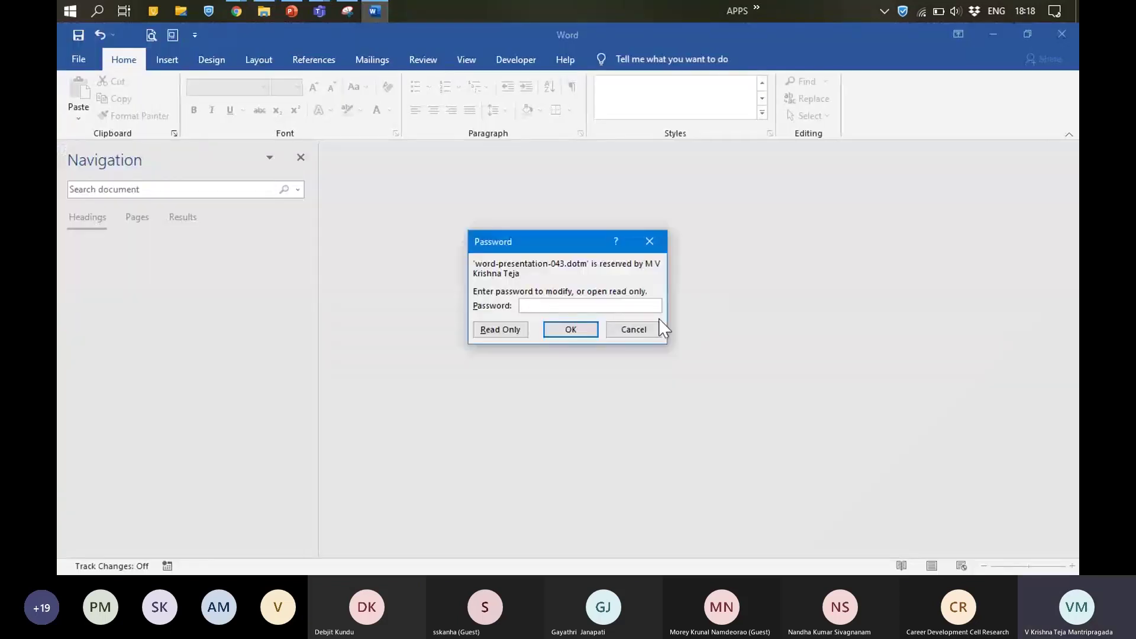
click(498, 330)
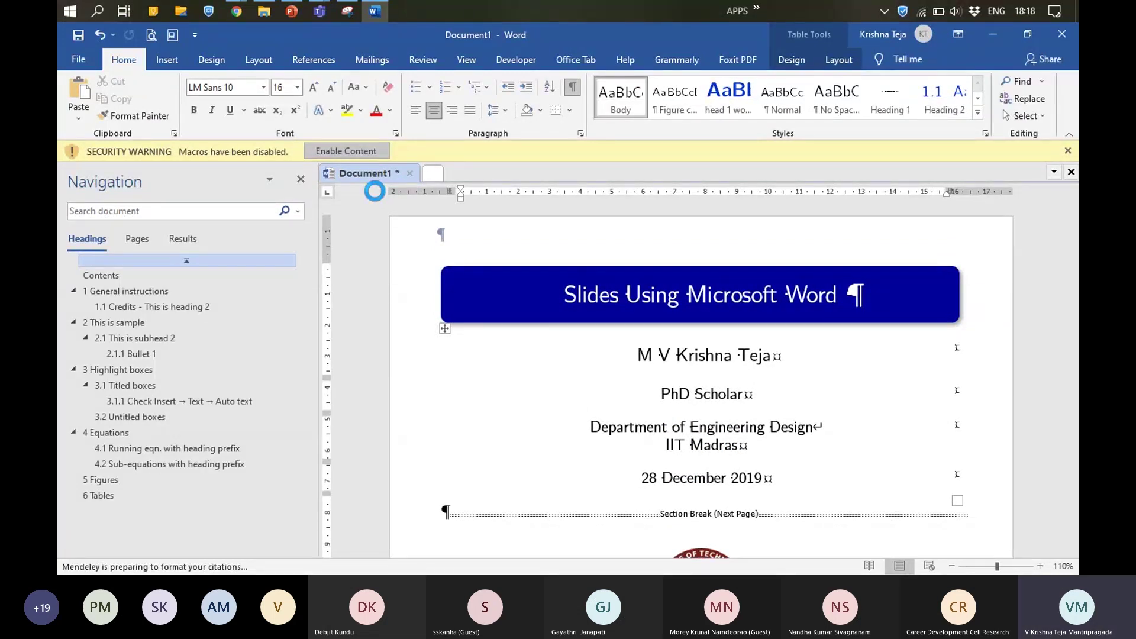
Step: Hide the formatting marks in the slide document and return to its title page
click(665, 340)
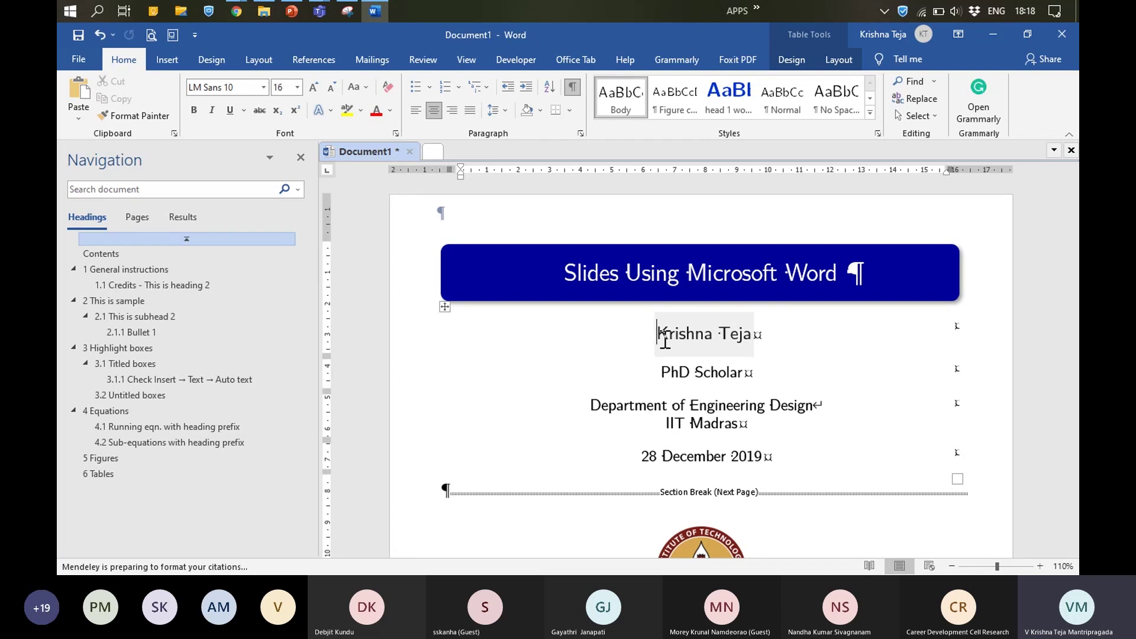
scroll(898, 307, down, 5)
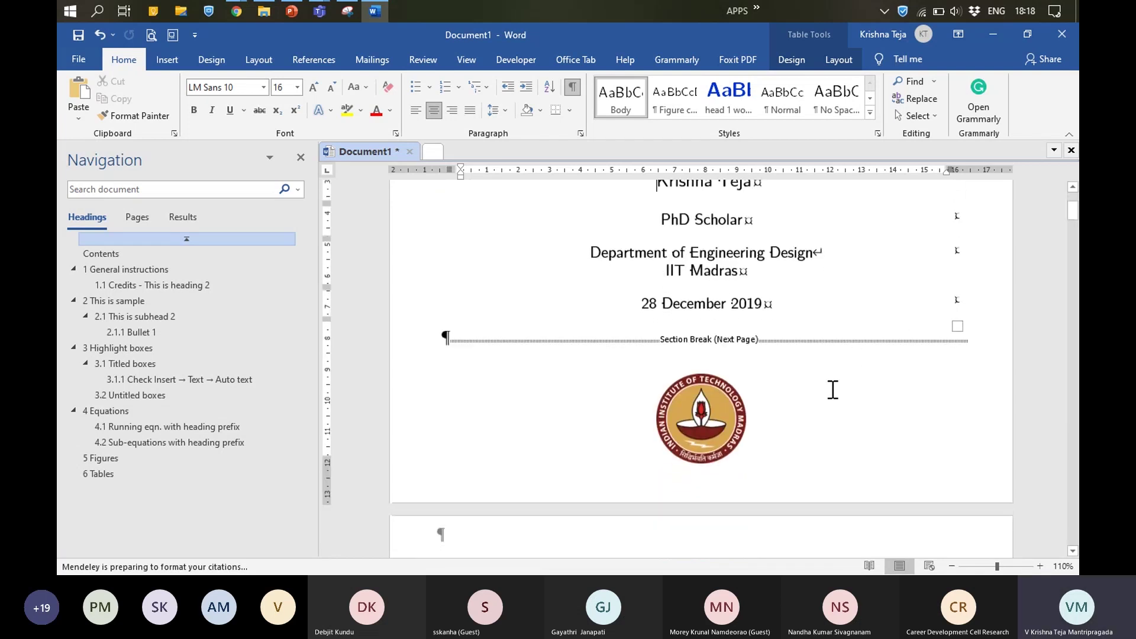
click(571, 87)
scroll(837, 382, up, 5)
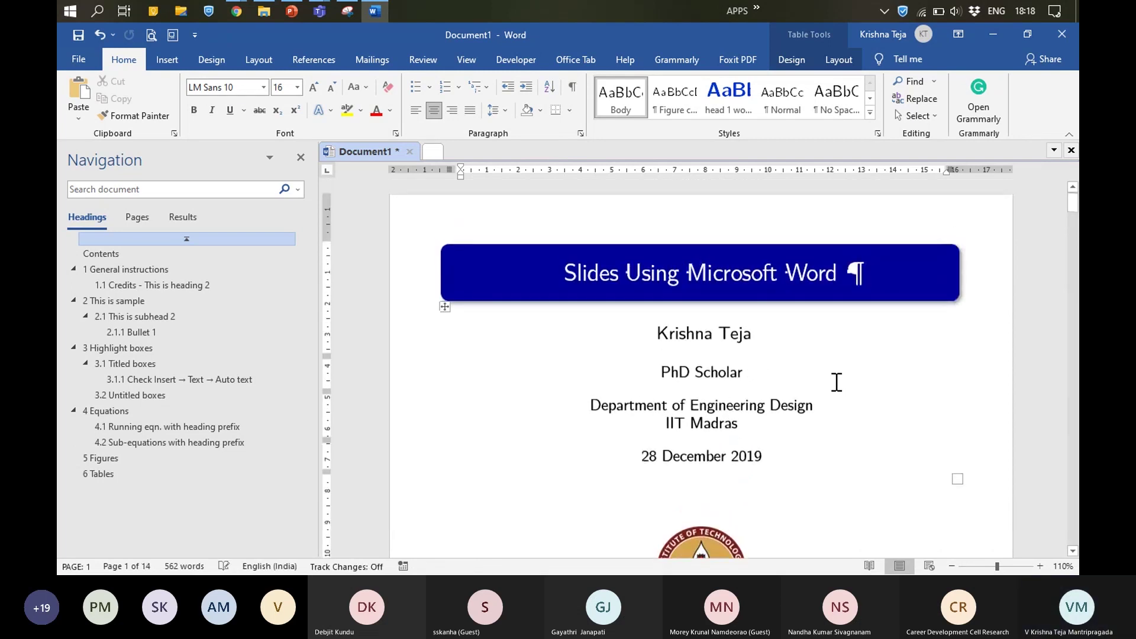
Step: Examine the slide template's contents page, General instructions, sample section with its headings, and Highlight boxes pages
scroll(837, 382, down, 10)
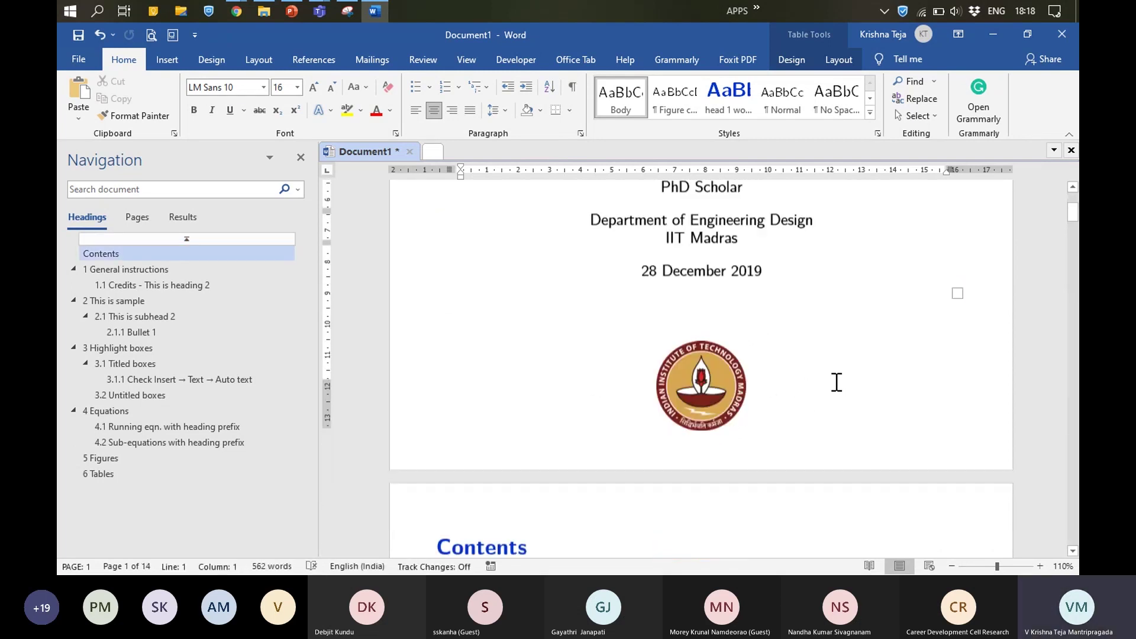
scroll(766, 416, down, 10)
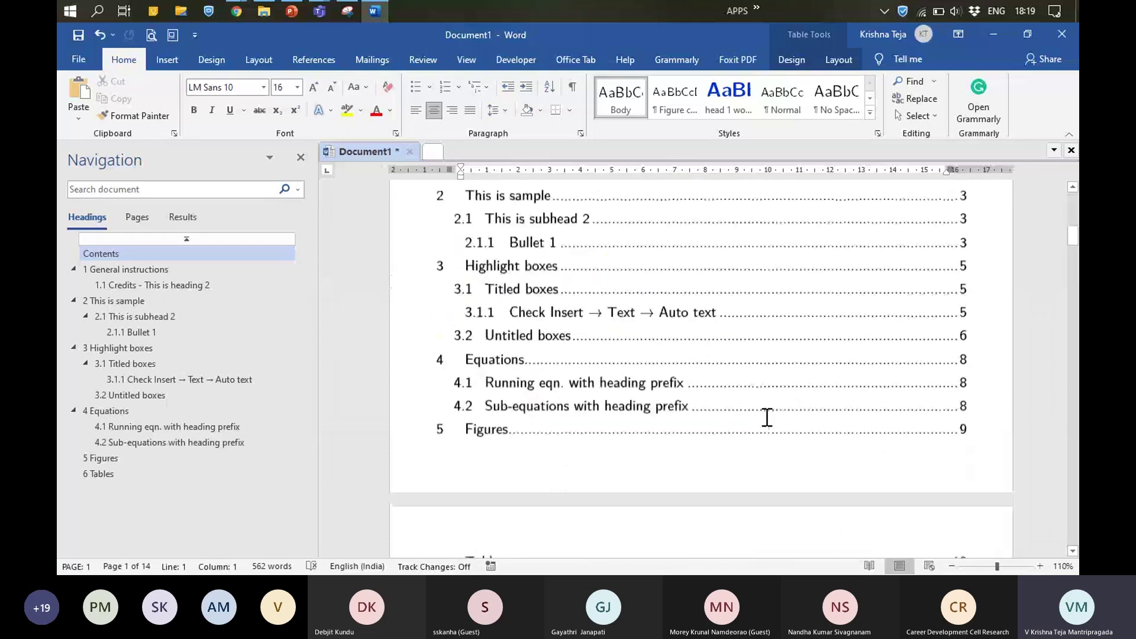
scroll(766, 416, down, 5)
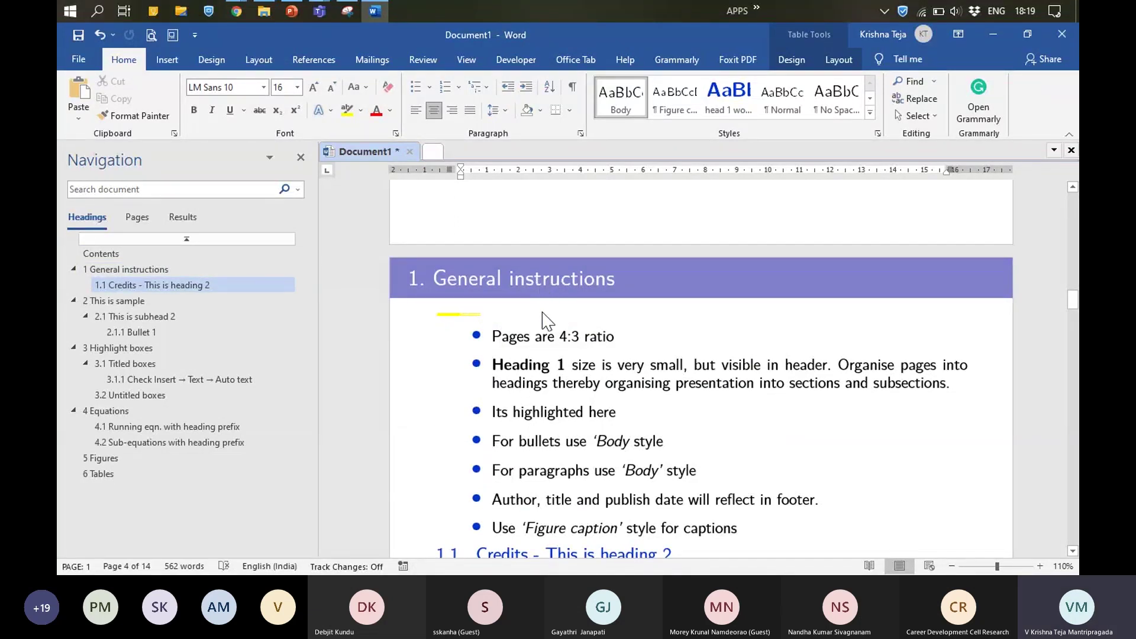
scroll(547, 321, down, 6)
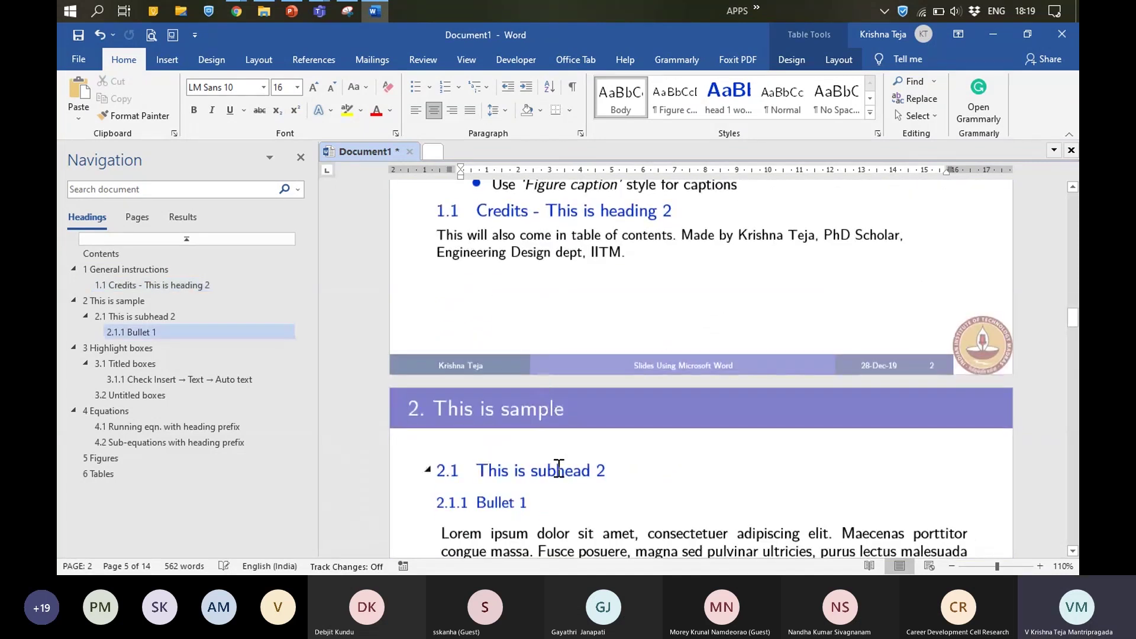
click(558, 469)
click(533, 407)
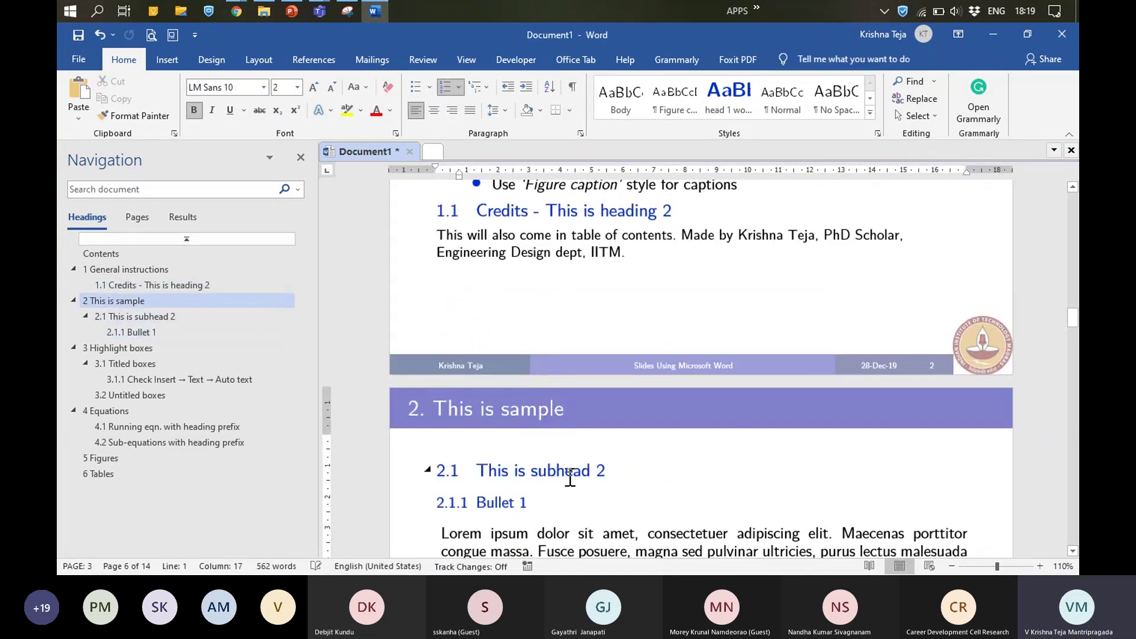
scroll(567, 479, down, 1)
scroll(522, 373, down, 10)
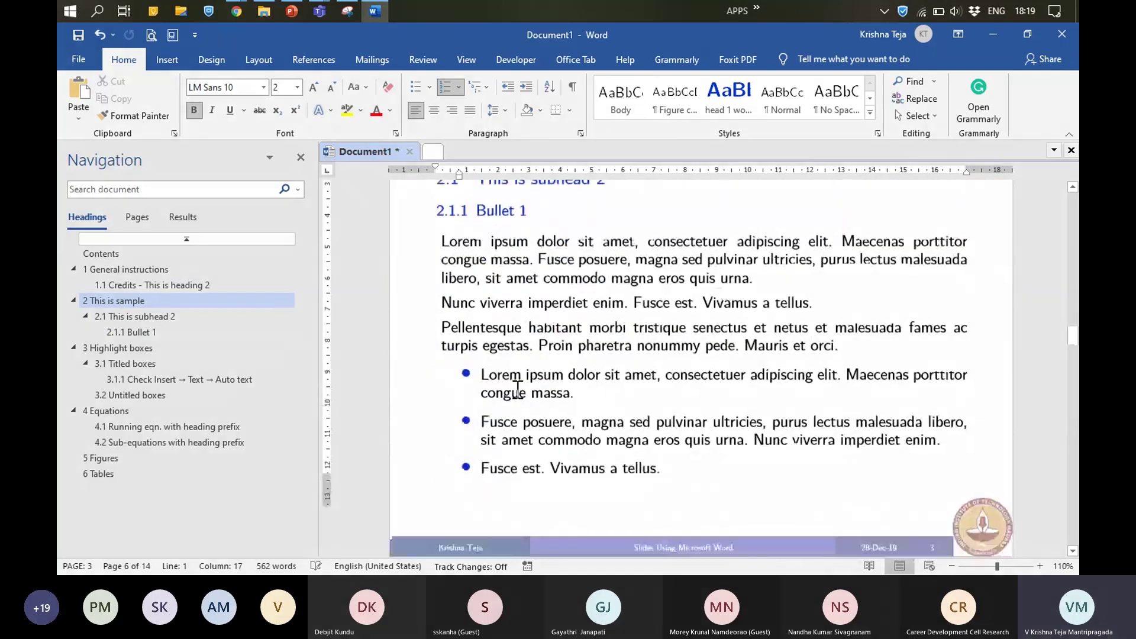
scroll(518, 389, down, 10)
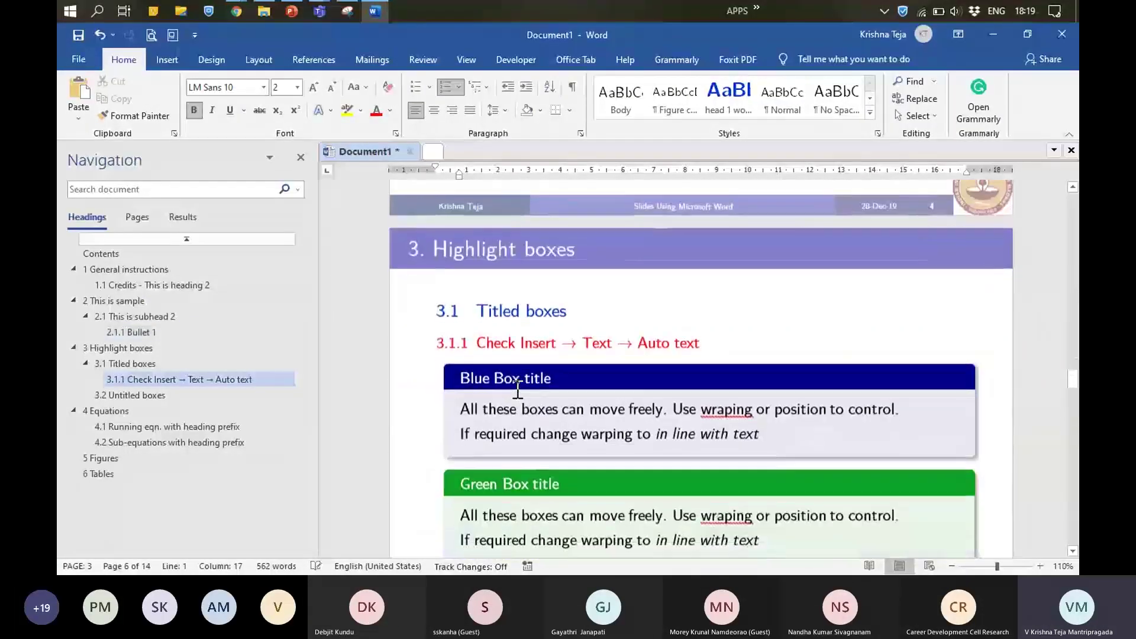
scroll(517, 390, down, 5)
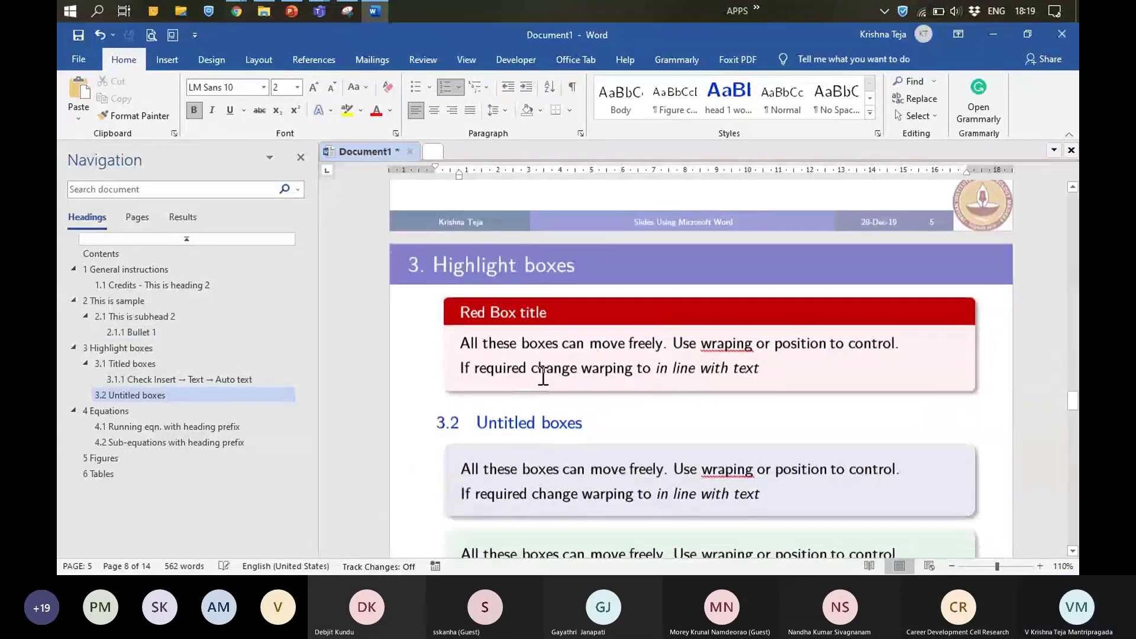
Step: Select the green titled box and the blue titled box under heading 3.1.1 to show they are movable objects
scroll(574, 340, up, 3)
click(621, 301)
scroll(655, 375, up, 3)
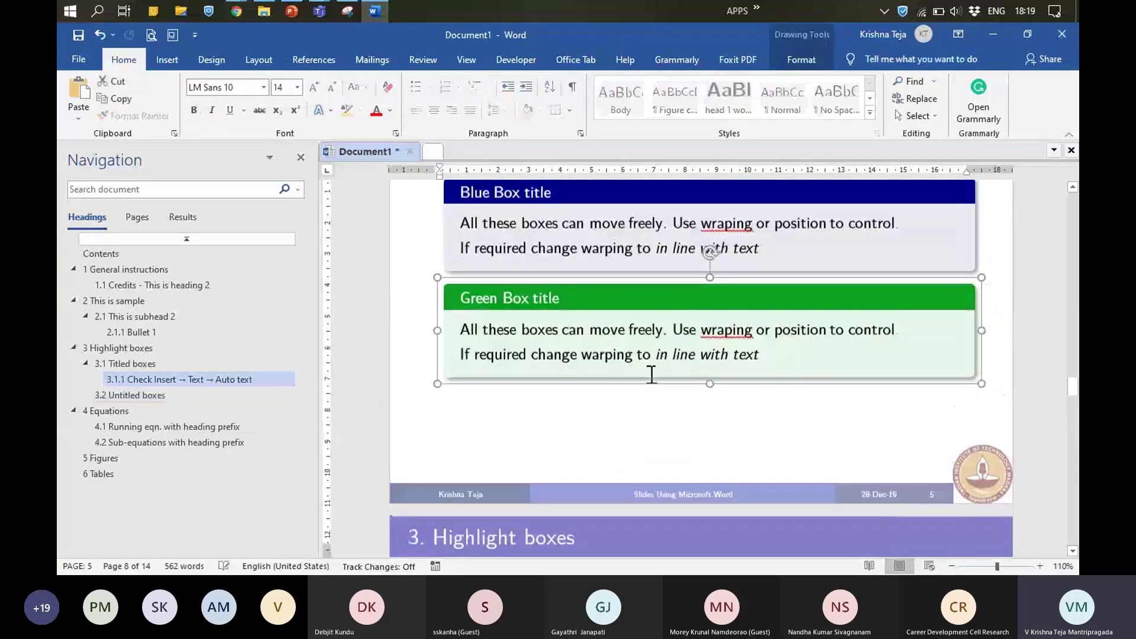
click(638, 343)
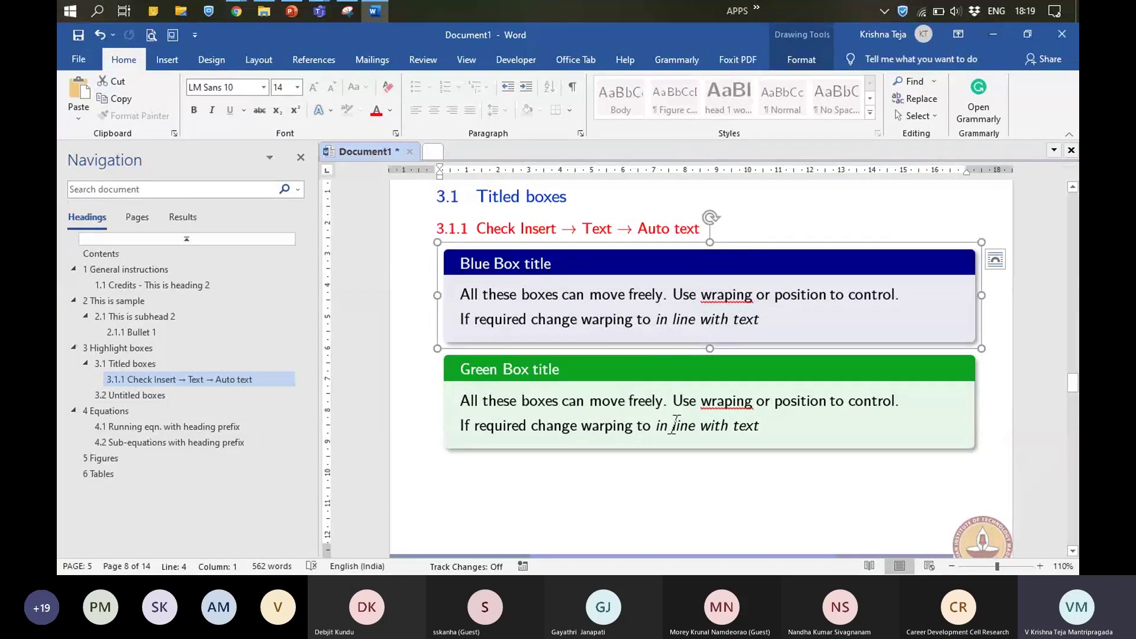
scroll(675, 424, down, 6)
scroll(675, 423, up, 3)
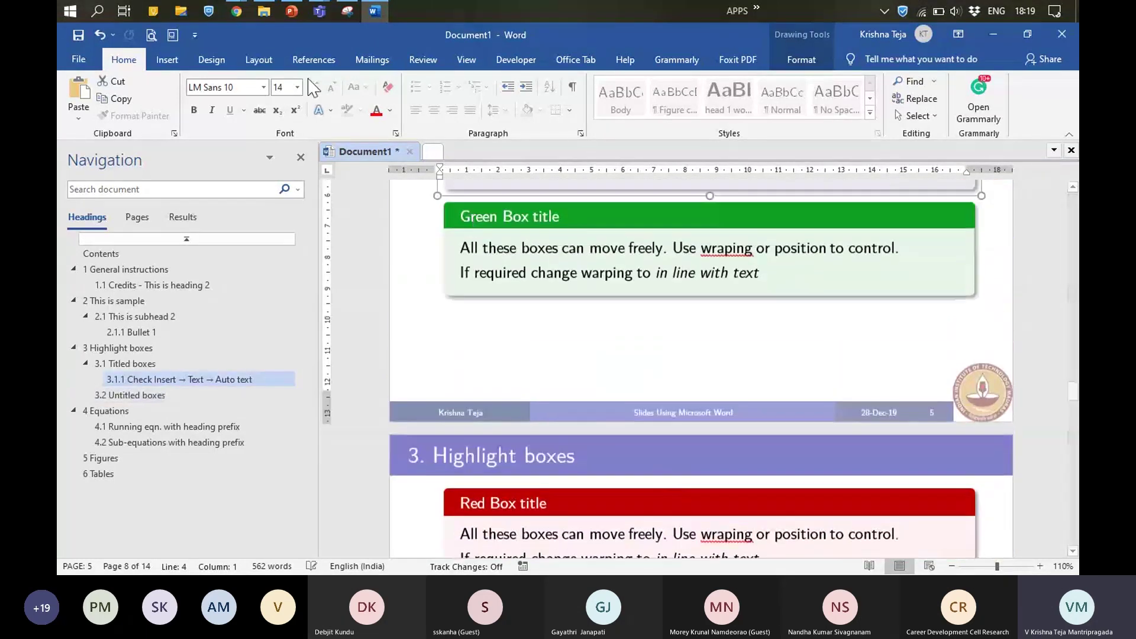
click(167, 60)
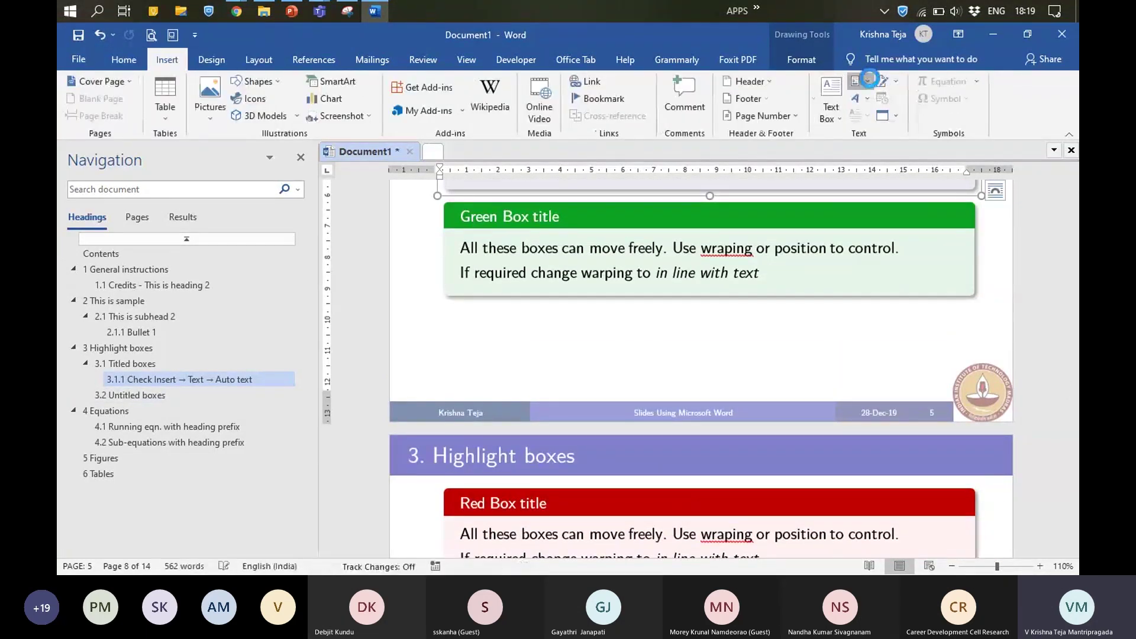
click(868, 78)
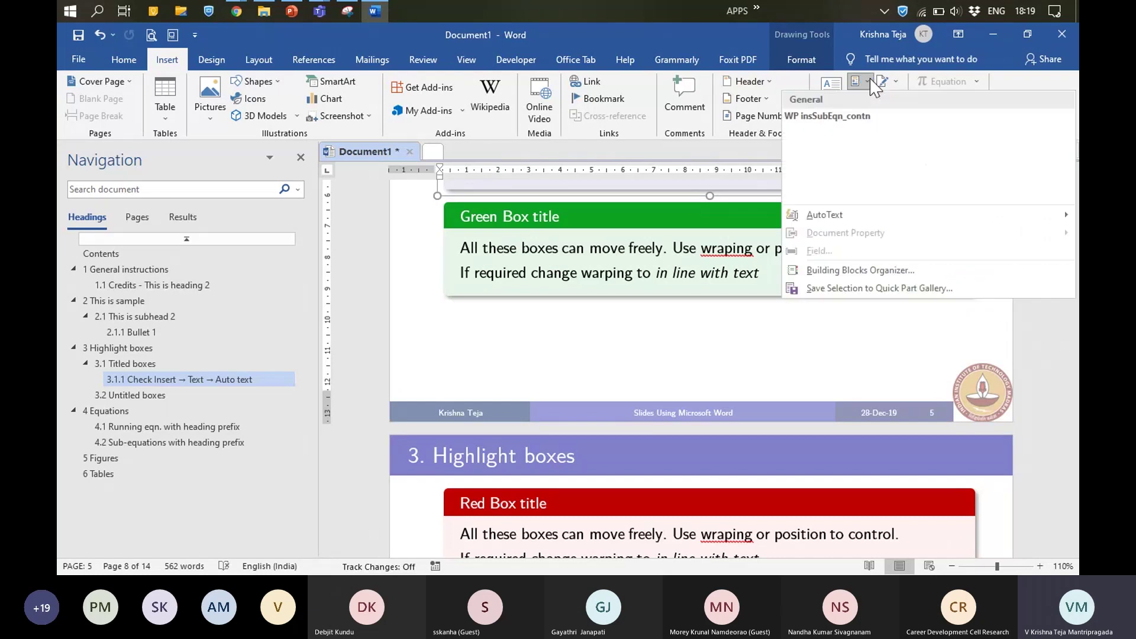
mouse_move(855, 226)
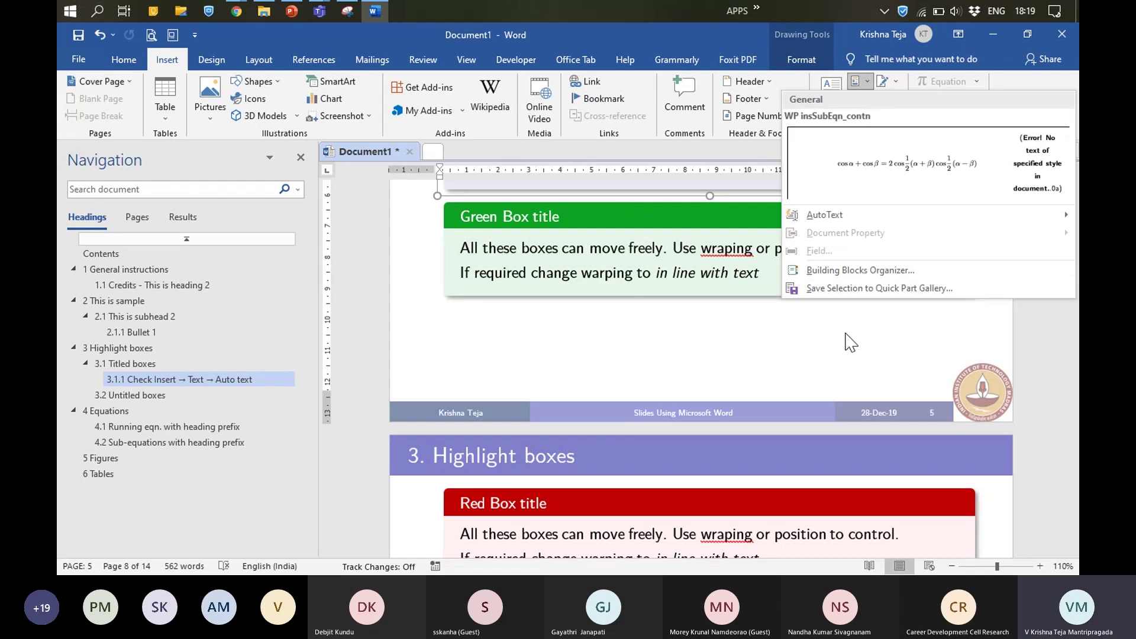
click(685, 350)
scroll(685, 350, up, 3)
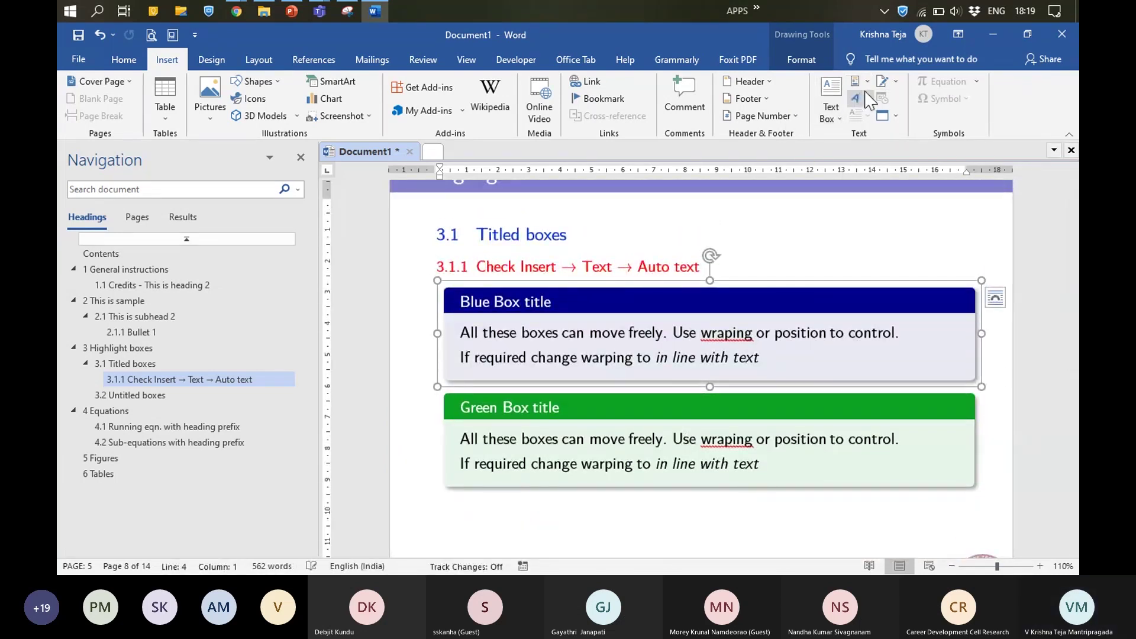
click(867, 82)
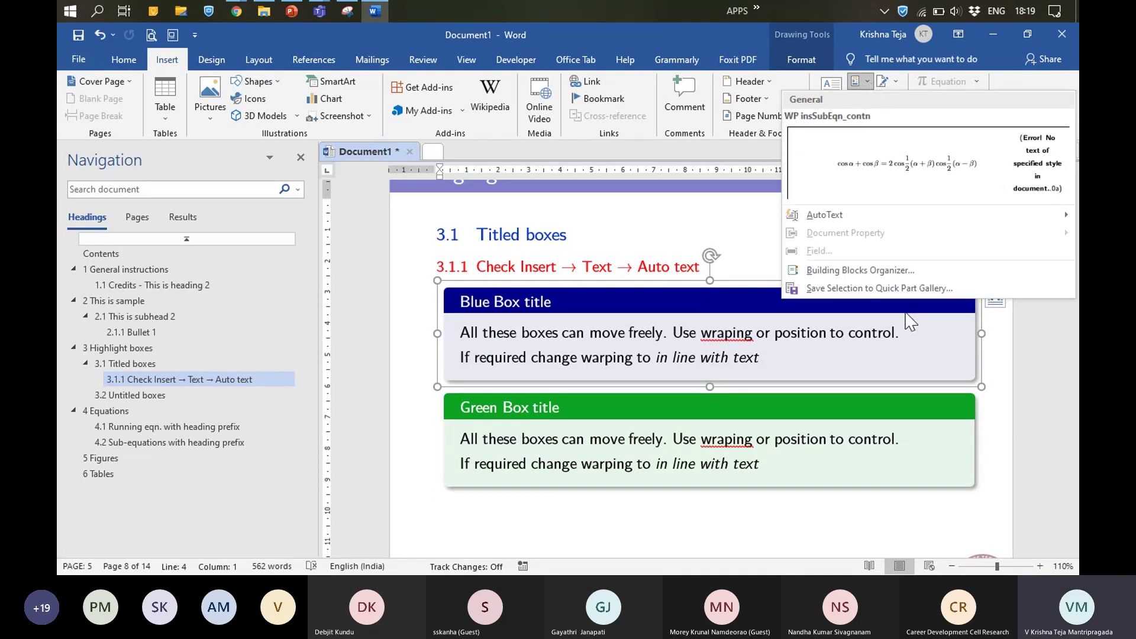
mouse_move(858, 215)
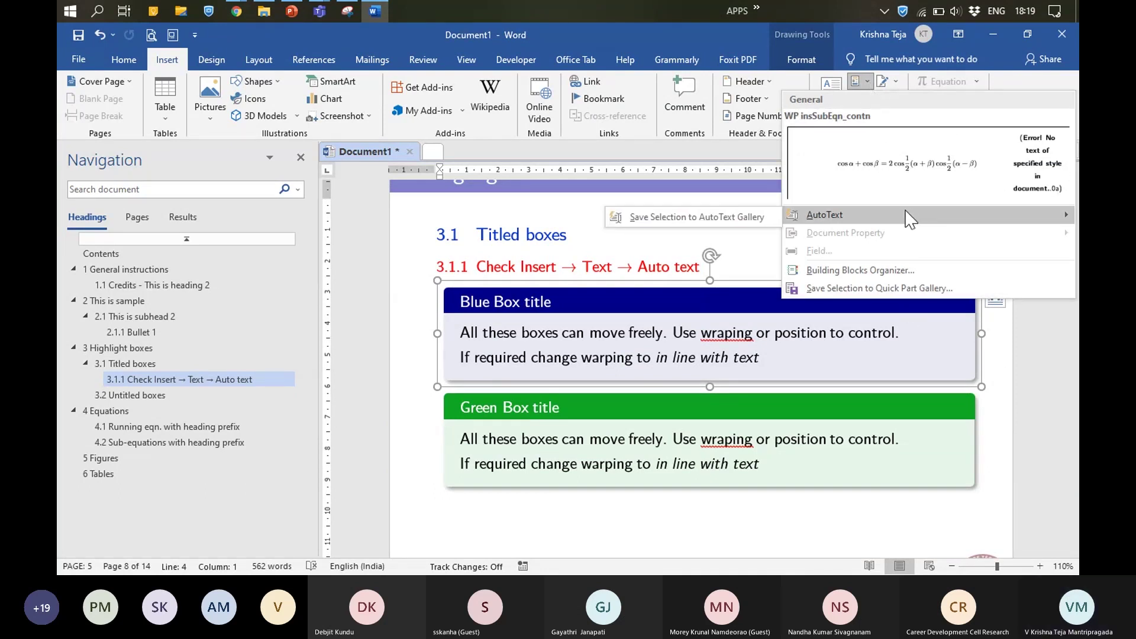
click(849, 359)
click(875, 258)
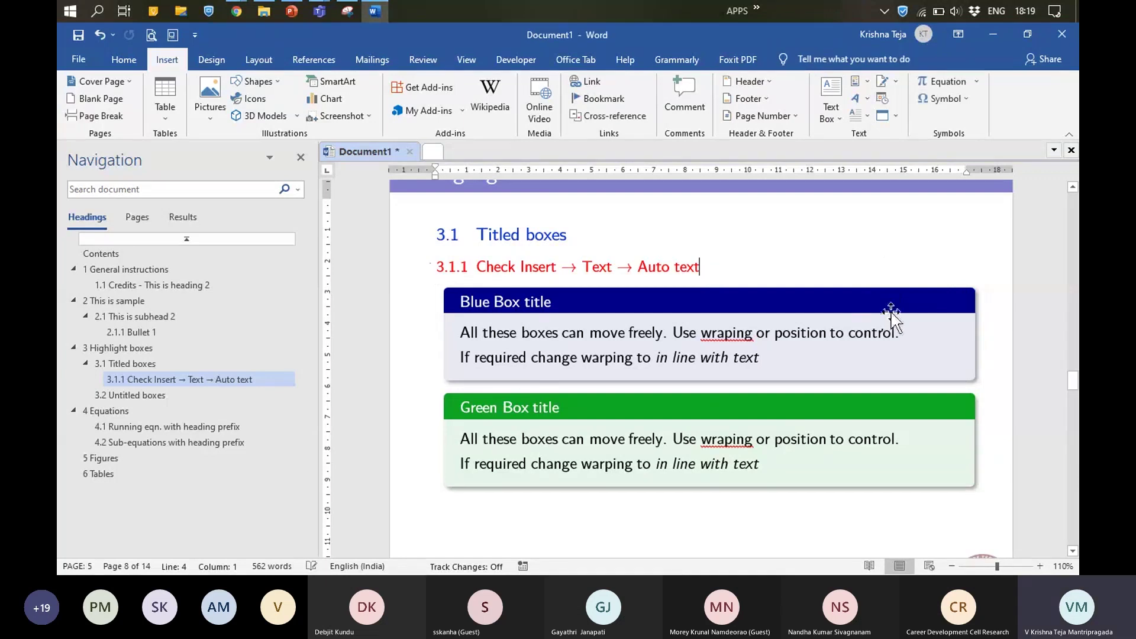
Step: Save the blue titled box under heading 3.1.1 to the AutoText gallery with the name "blue box"
click(740, 309)
click(438, 333)
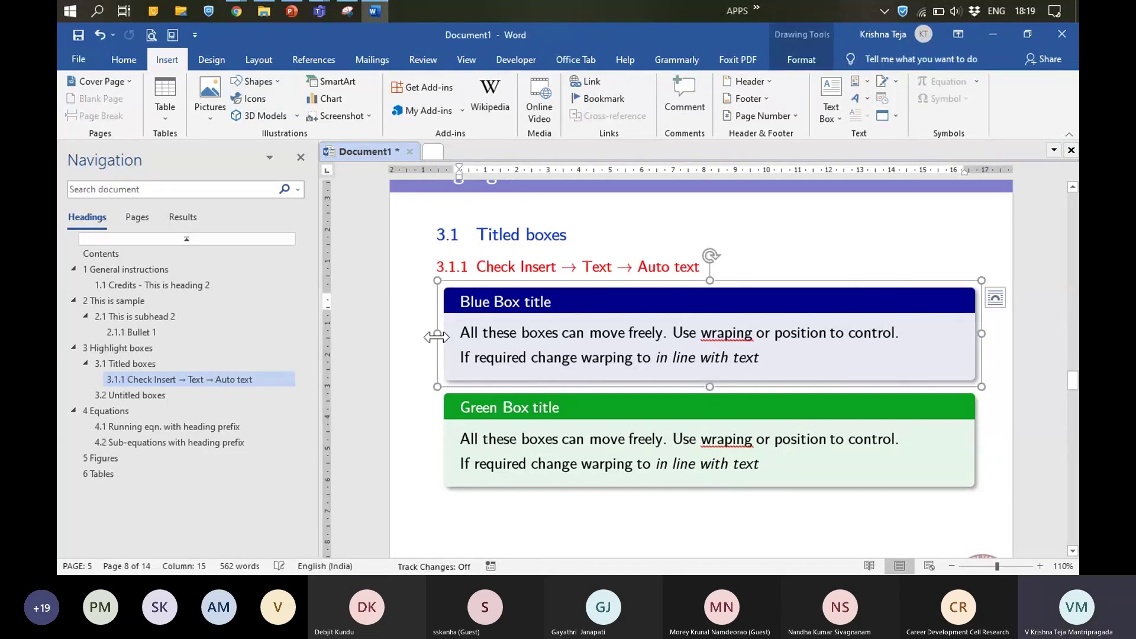
click(858, 82)
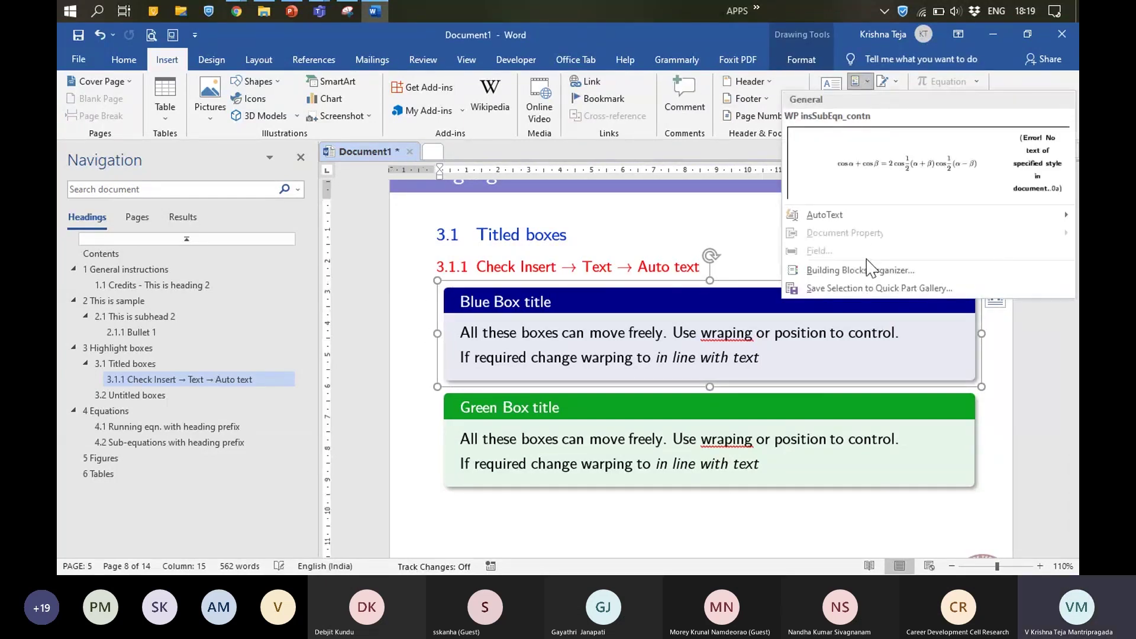
mouse_move(876, 214)
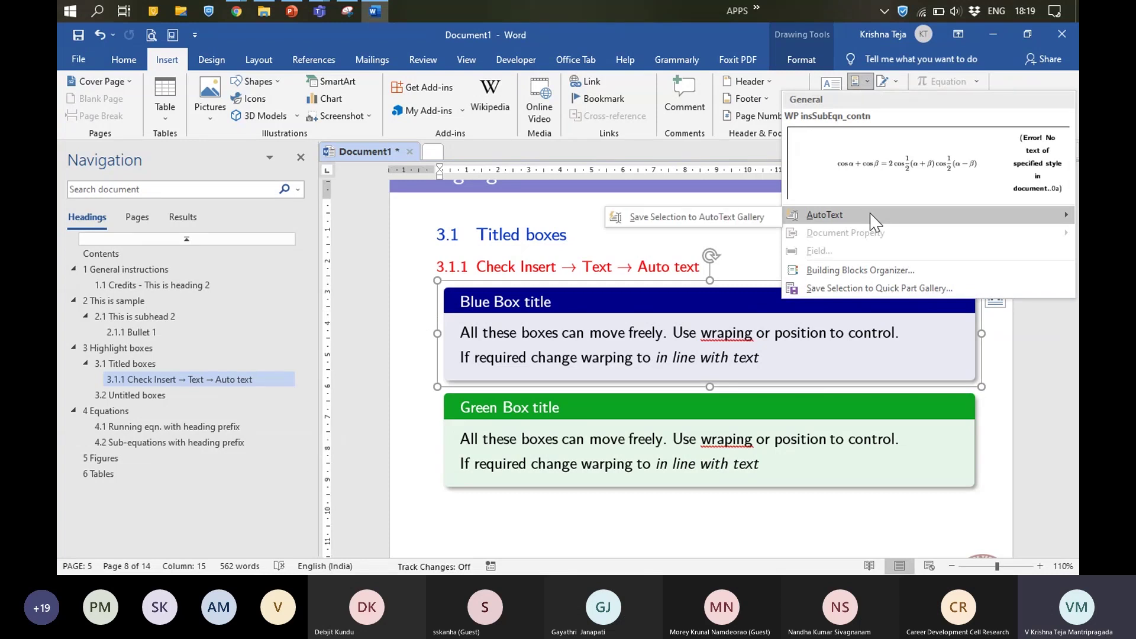
click(735, 219)
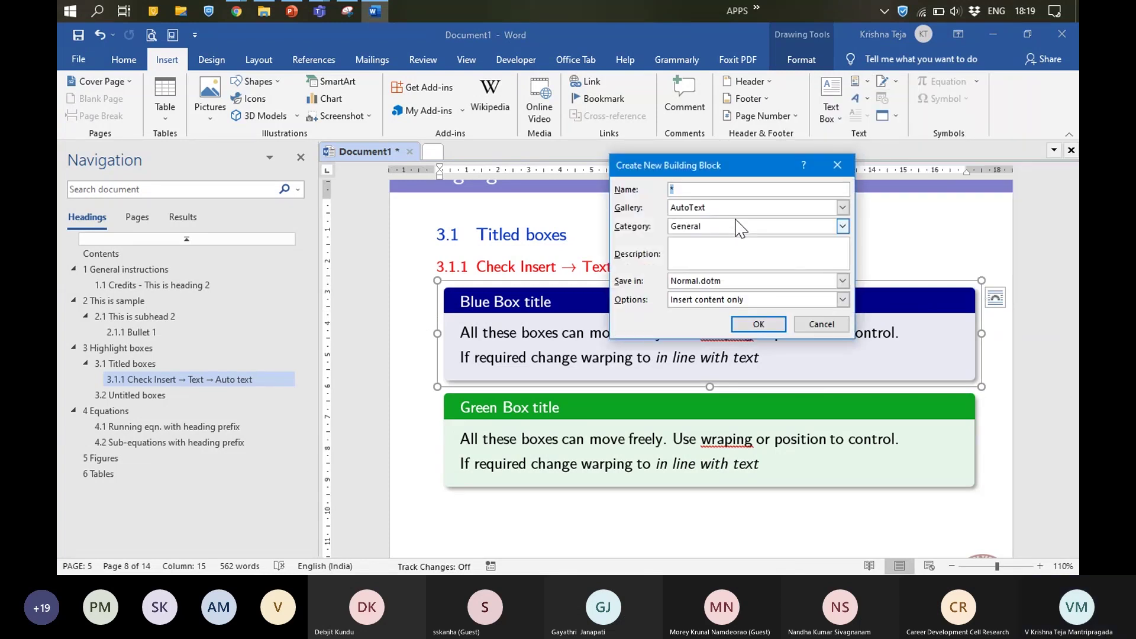
text(blue box)
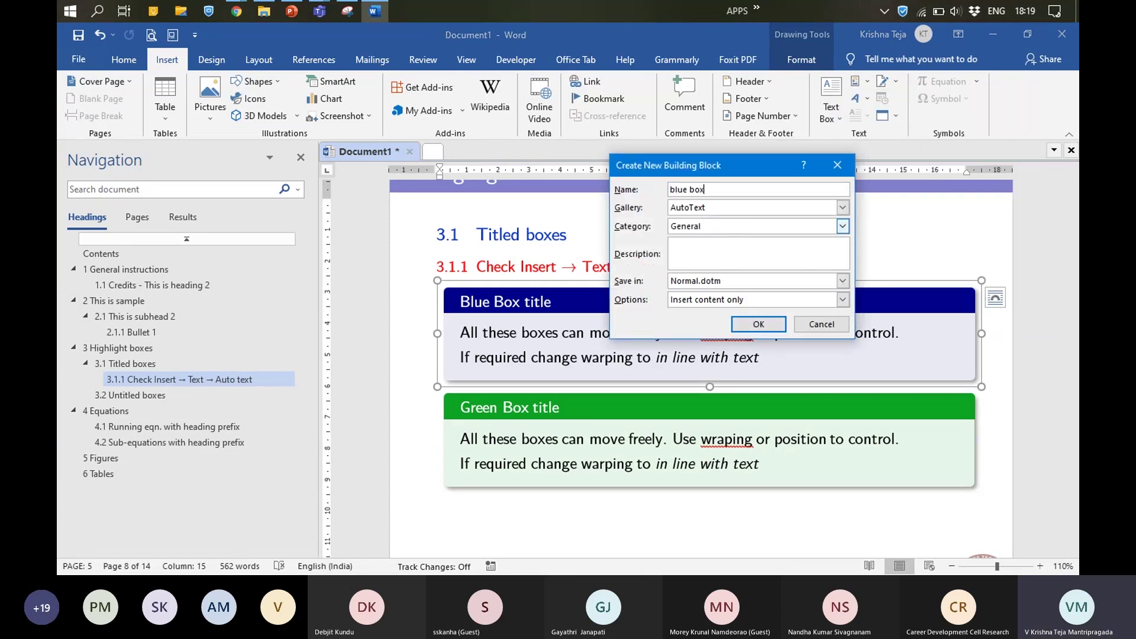
key(Return)
Step: Below the untitled red box on the Highlight boxes page, examine the titled box, untitled box and equation entries in the AutoText gallery
scroll(700, 457, down, 3)
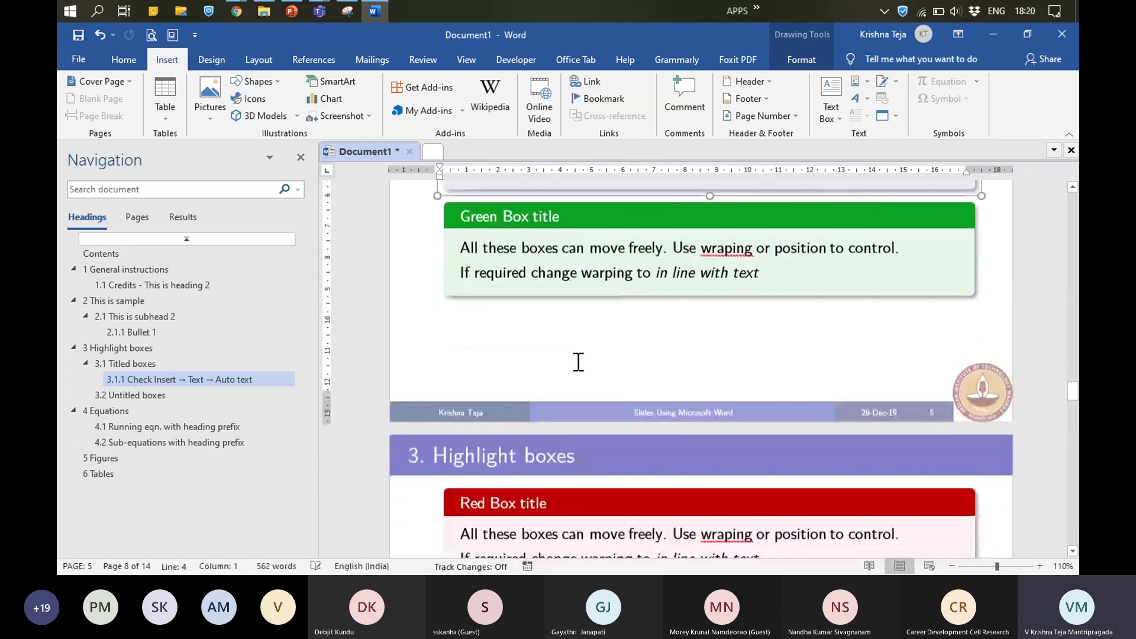
scroll(580, 367, down, 10)
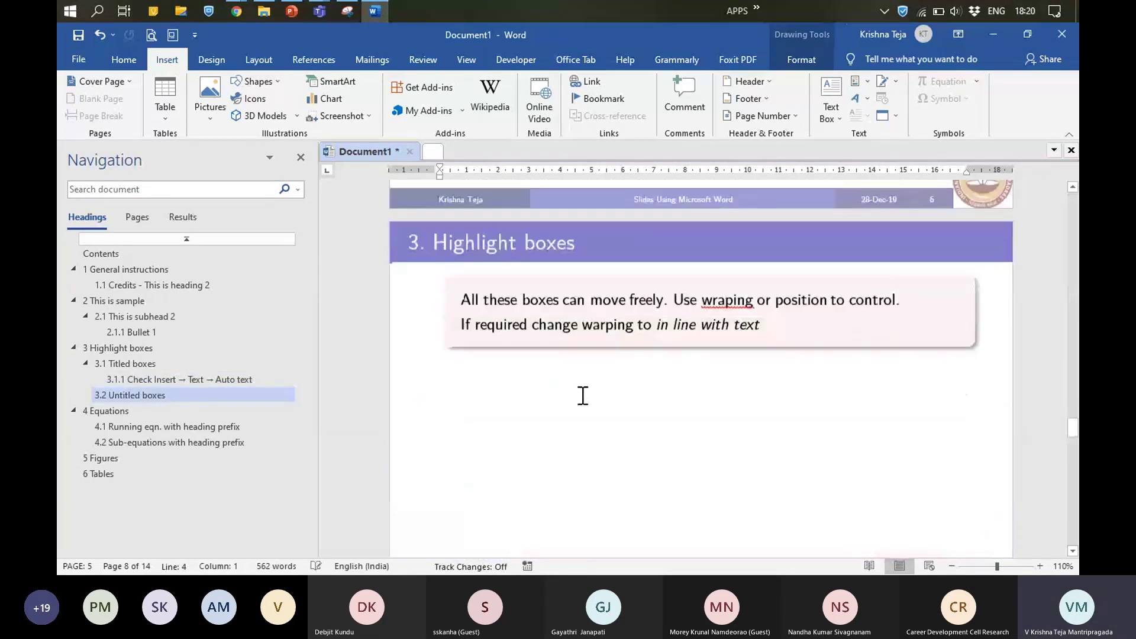
click(556, 408)
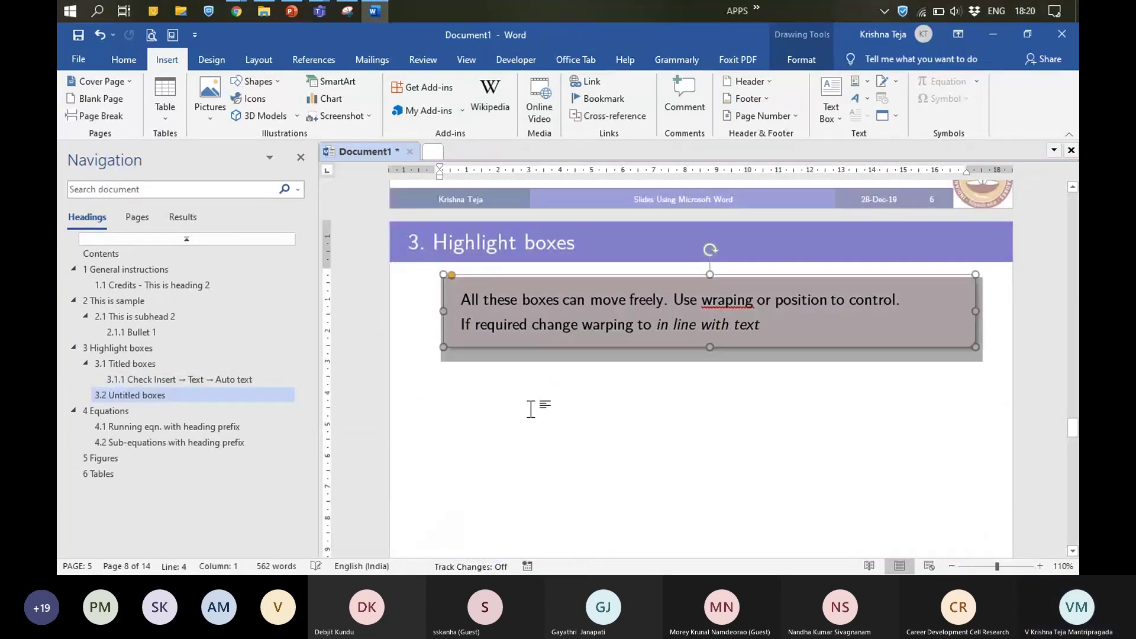
click(991, 335)
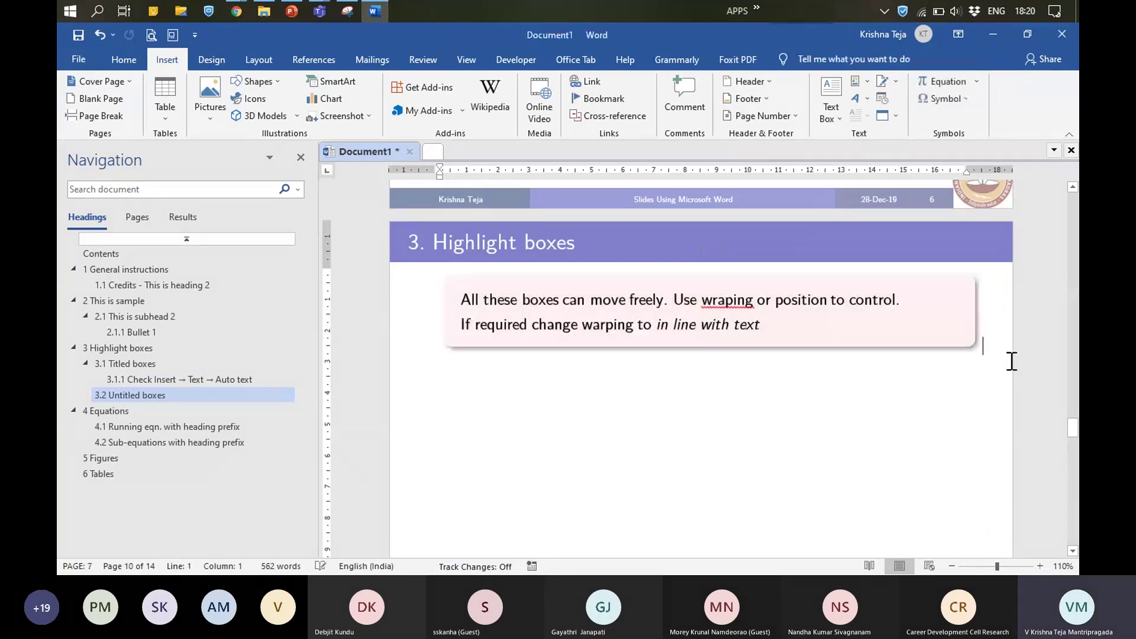
click(855, 81)
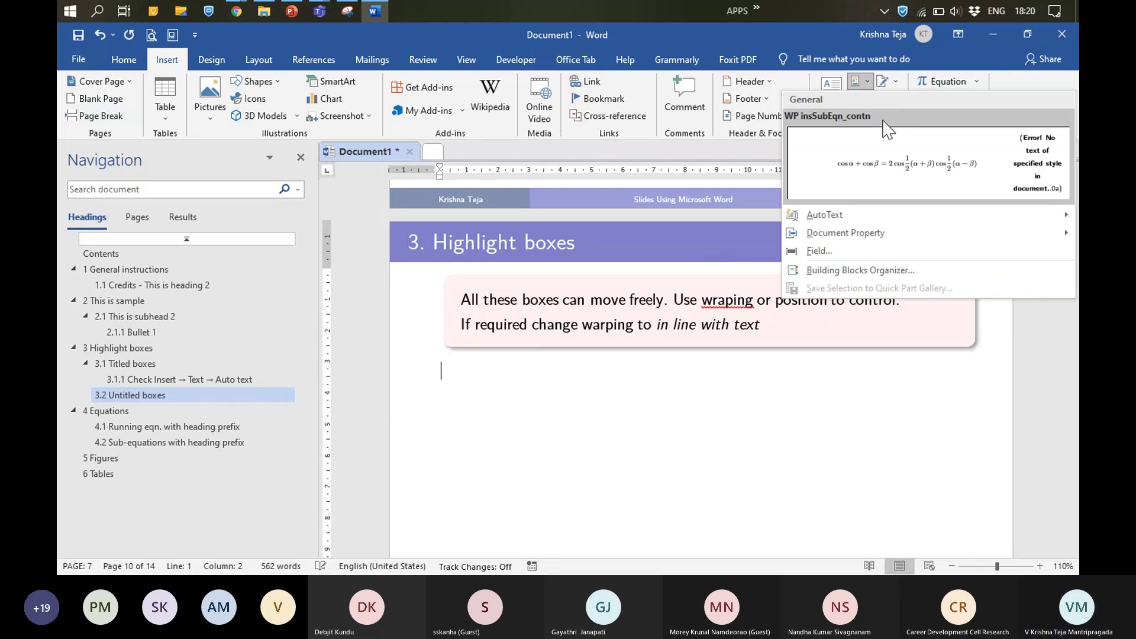
mouse_move(828, 215)
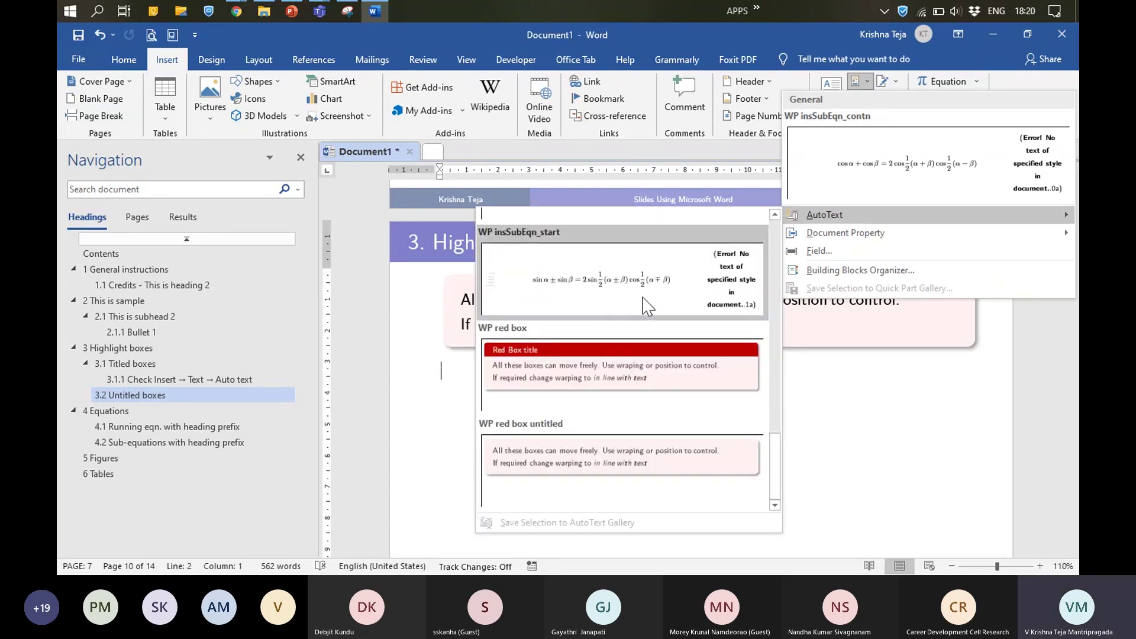
scroll(636, 283, down, 3)
scroll(636, 283, up, 3)
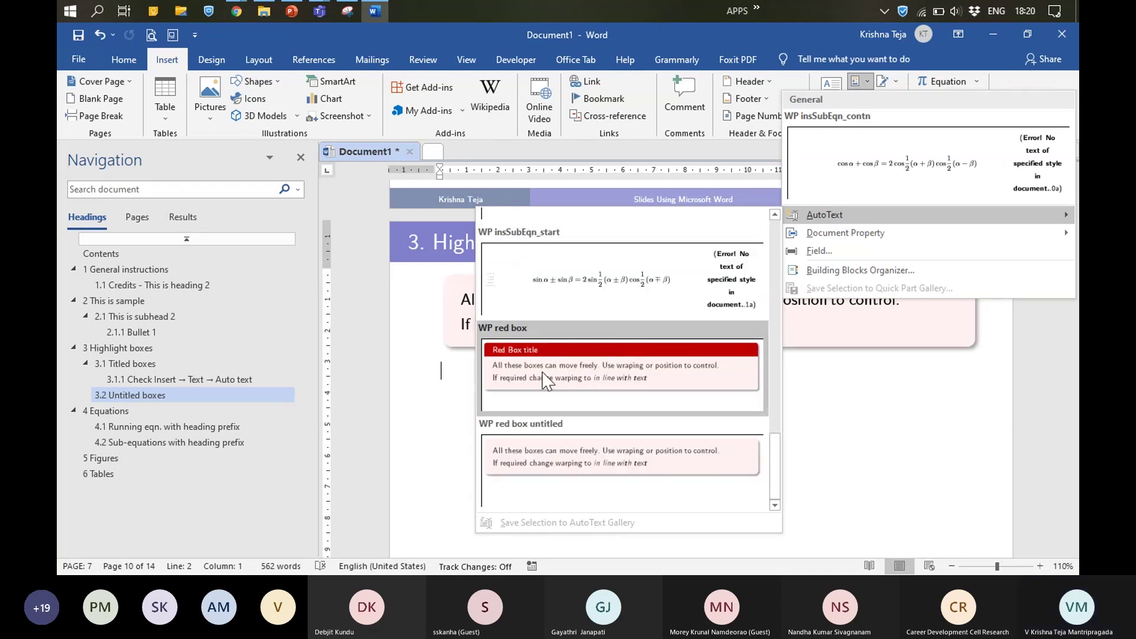
scroll(562, 438, up, 5)
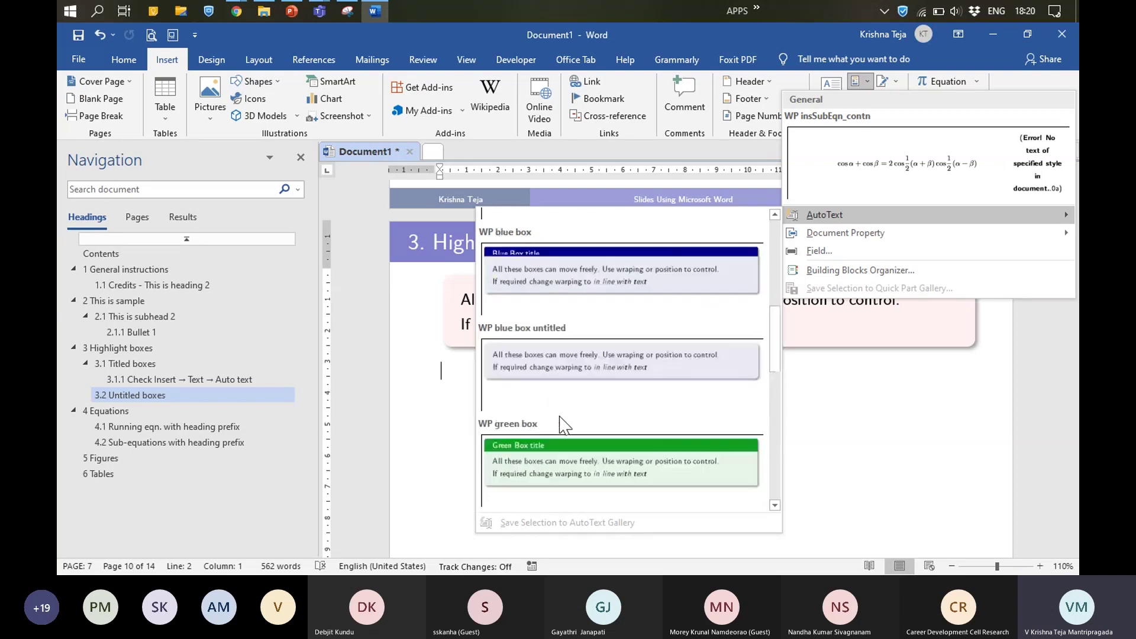
scroll(562, 421, up, 5)
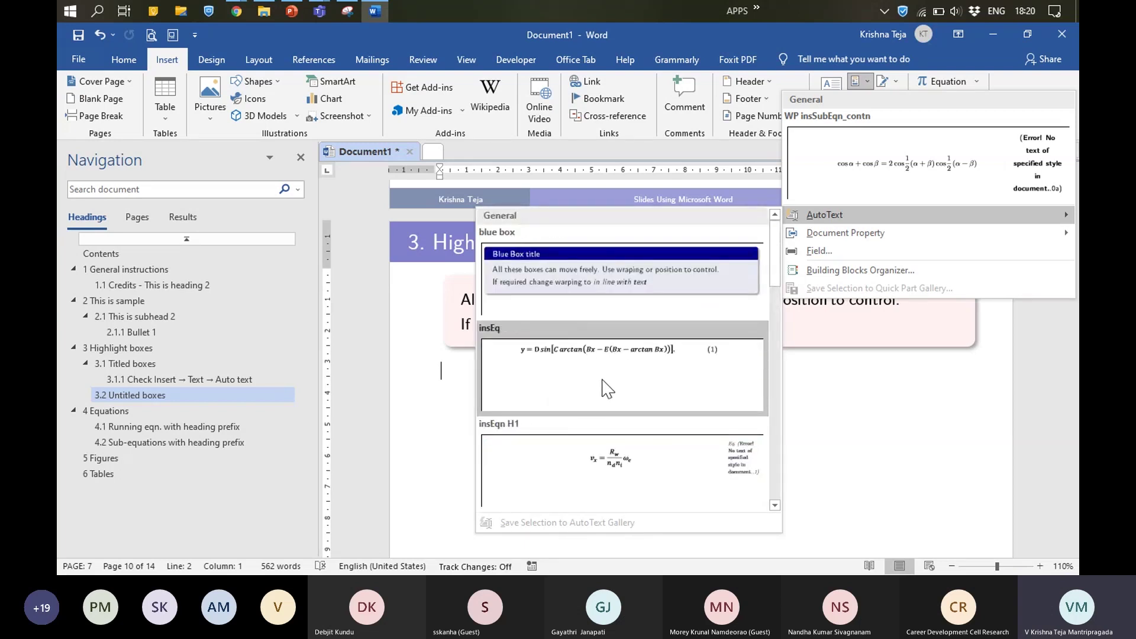
scroll(610, 385, down, 3)
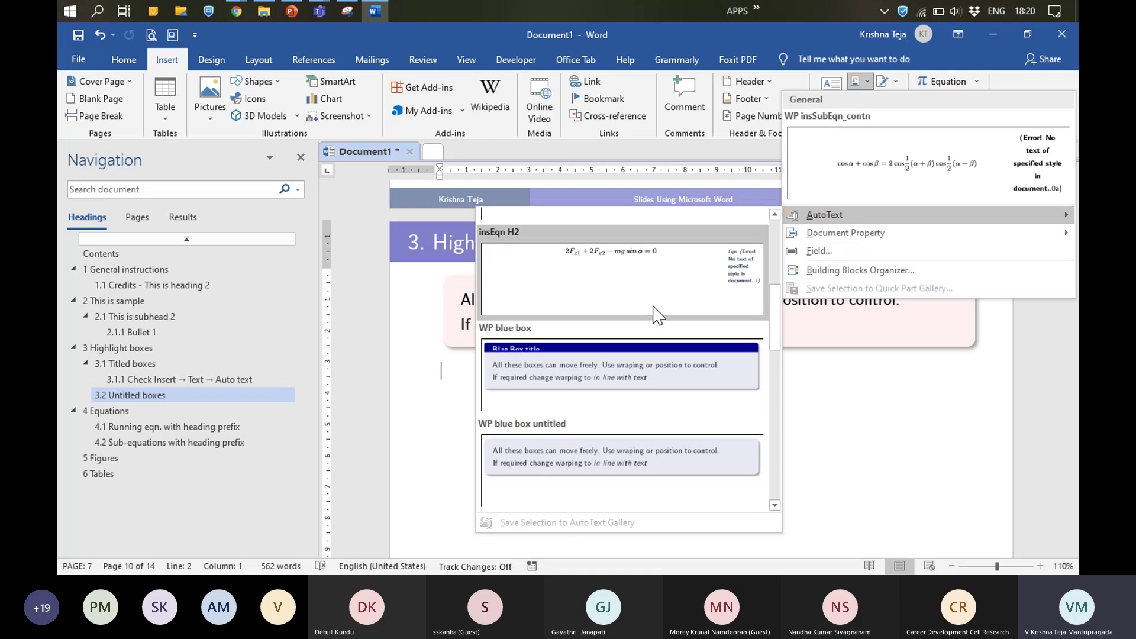
scroll(674, 299, down, 2)
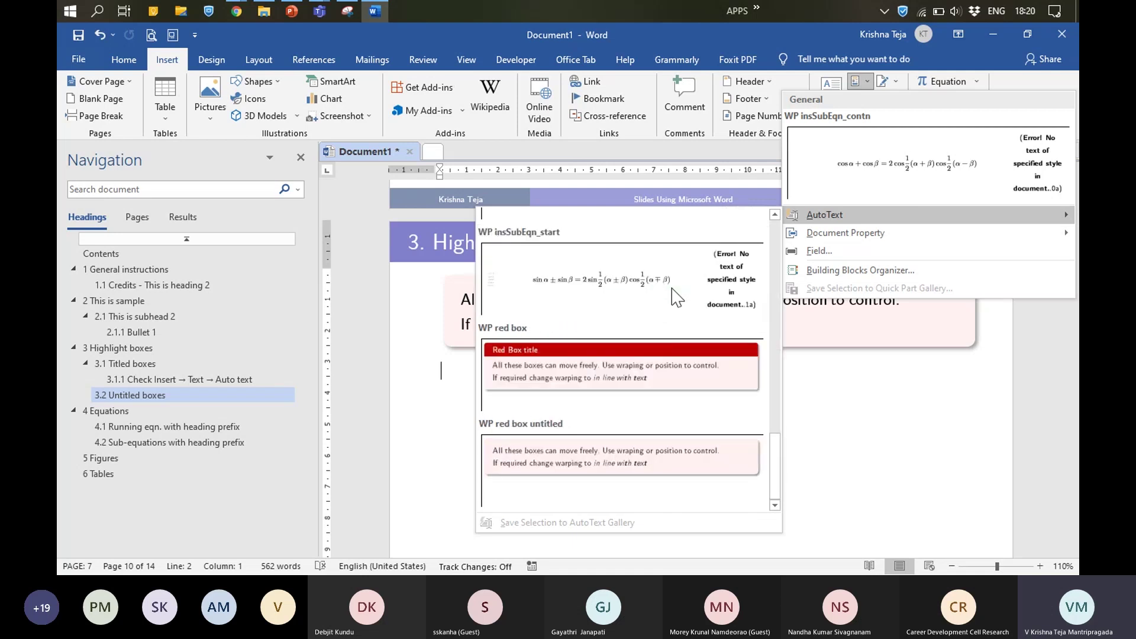
scroll(686, 372, up, 5)
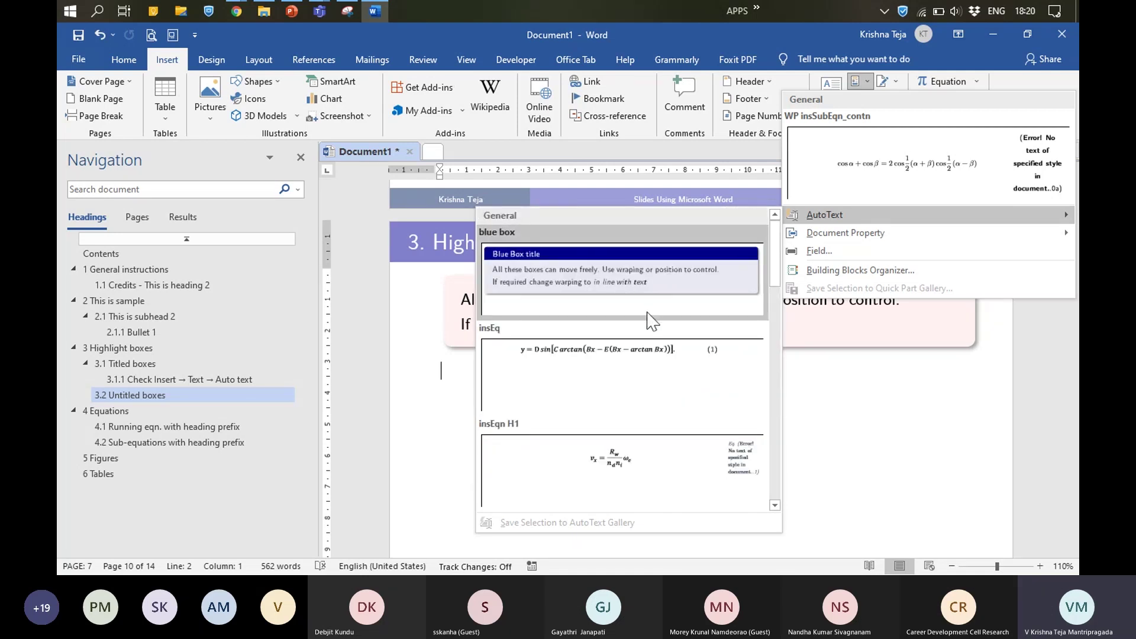
click(812, 384)
Step: Examine the running equation in section 4.1 and the sub-equations with heading prefix in section 4.2 of the Equations page
scroll(796, 426, down, 8)
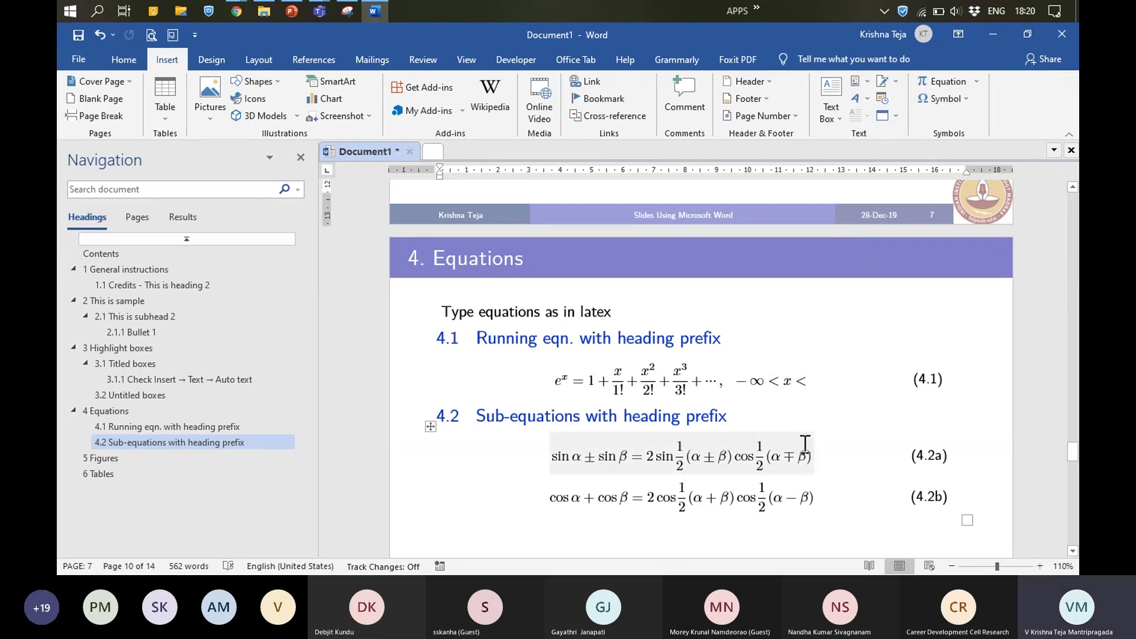
scroll(805, 444, up, 2)
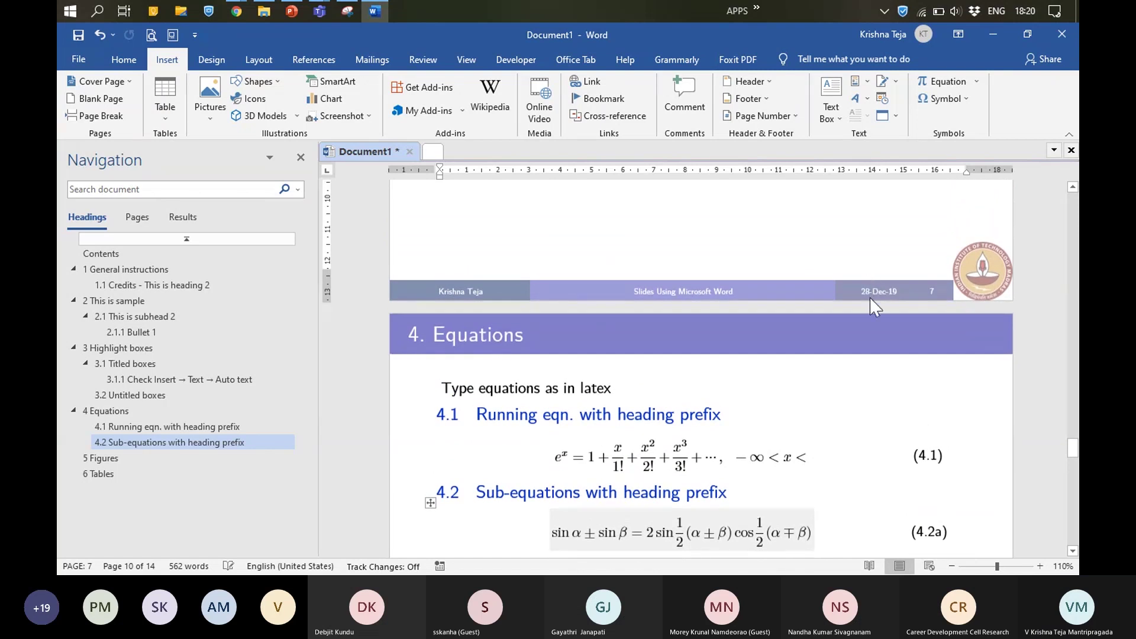
click(826, 436)
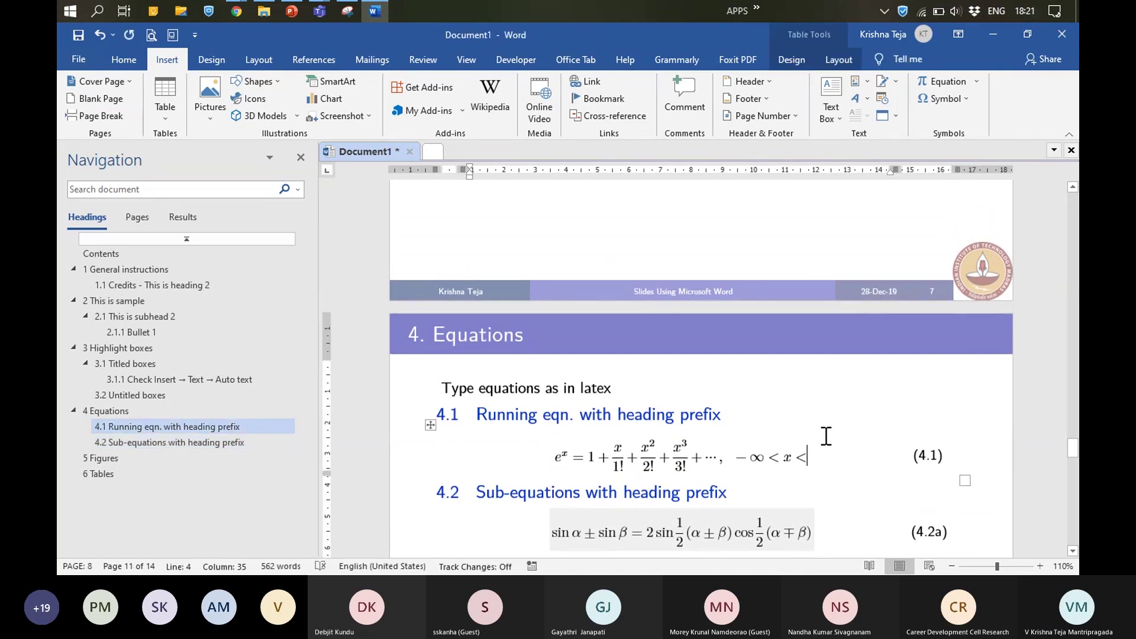
scroll(826, 436, down, 3)
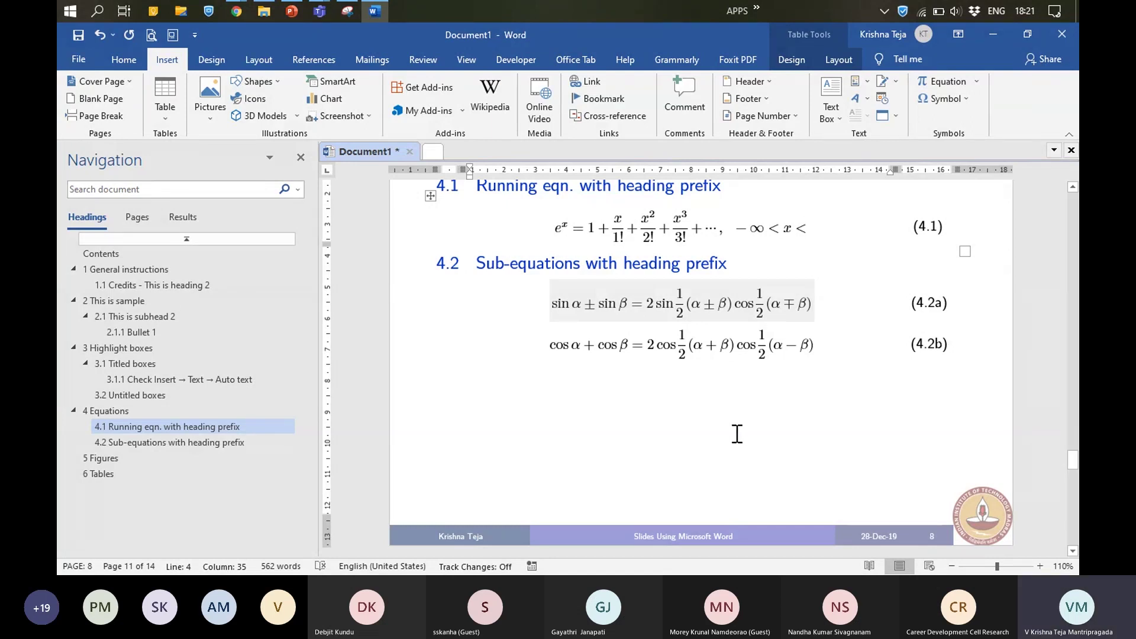
click(737, 433)
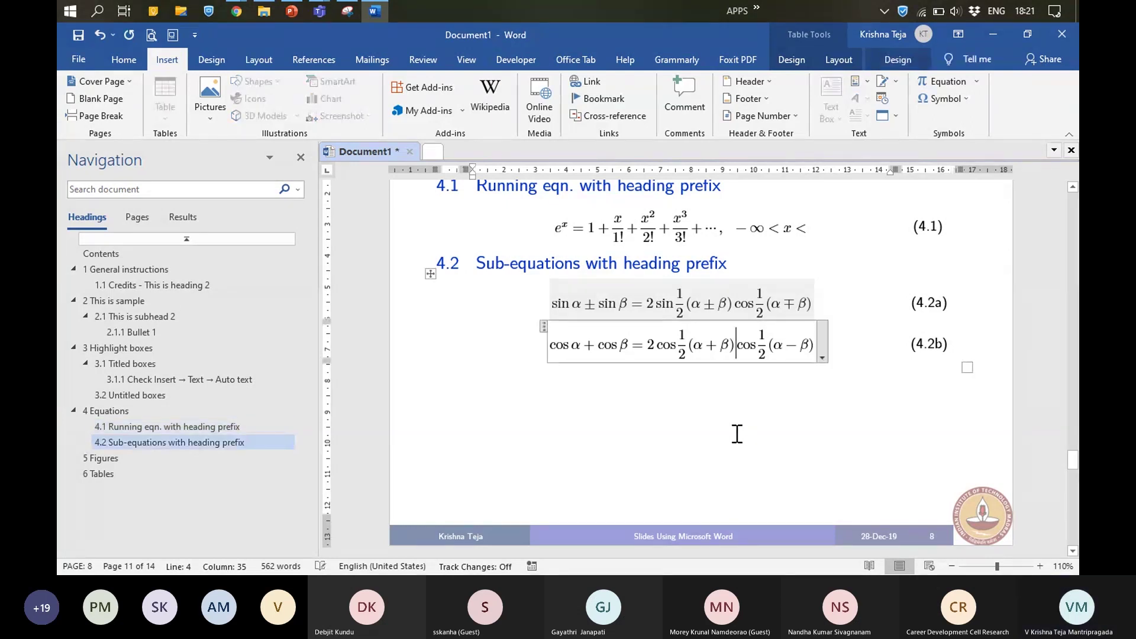
scroll(736, 433, up, 1)
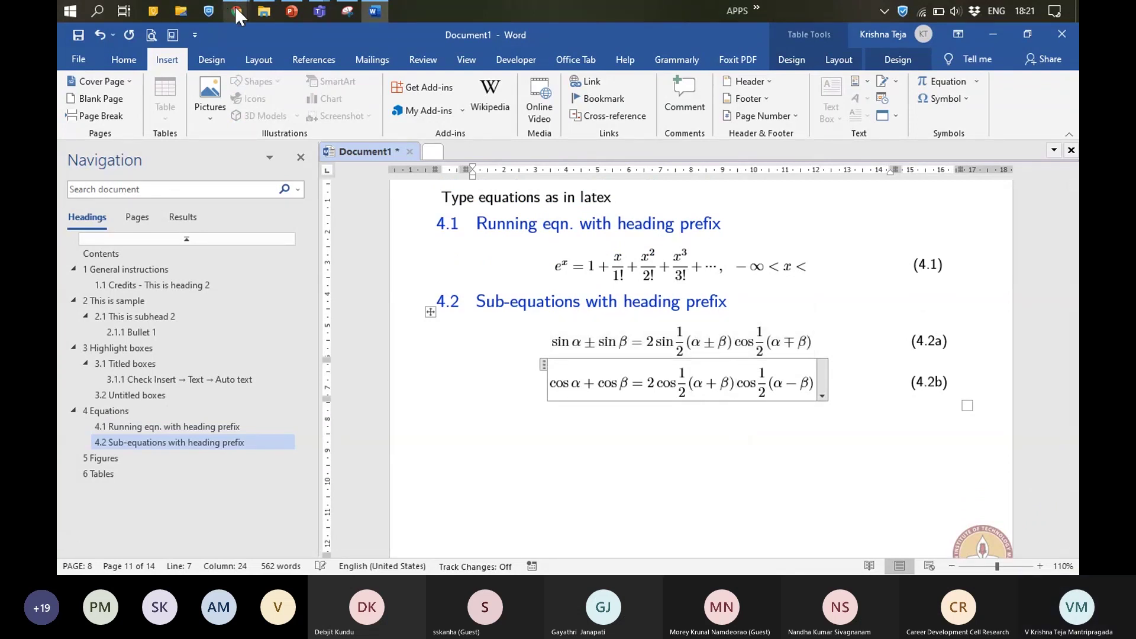
click(525, 438)
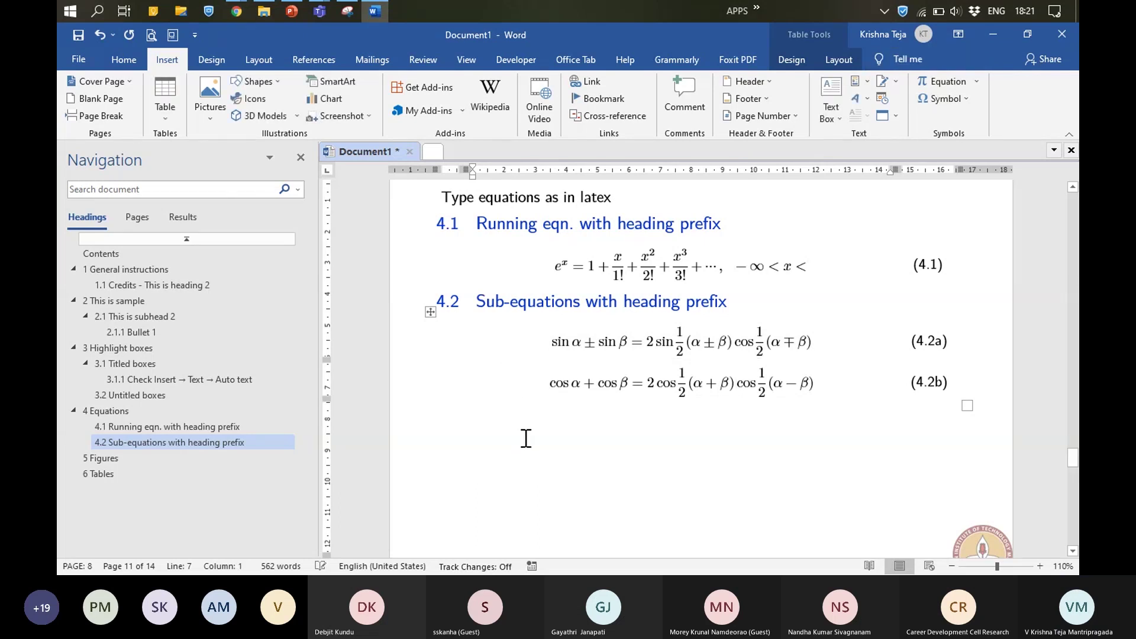
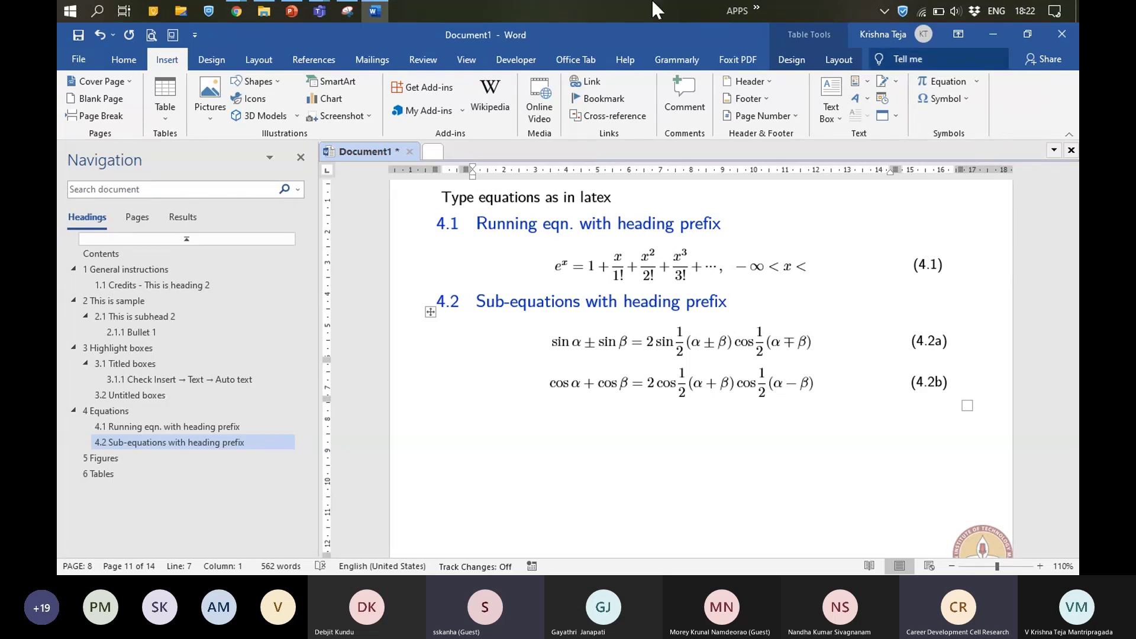
Step: Switch to File Explorer and open the Institute template folder under academics, IIT templates, IITM templates 2021 (seminar reports, synopsis, thesis)
click(262, 11)
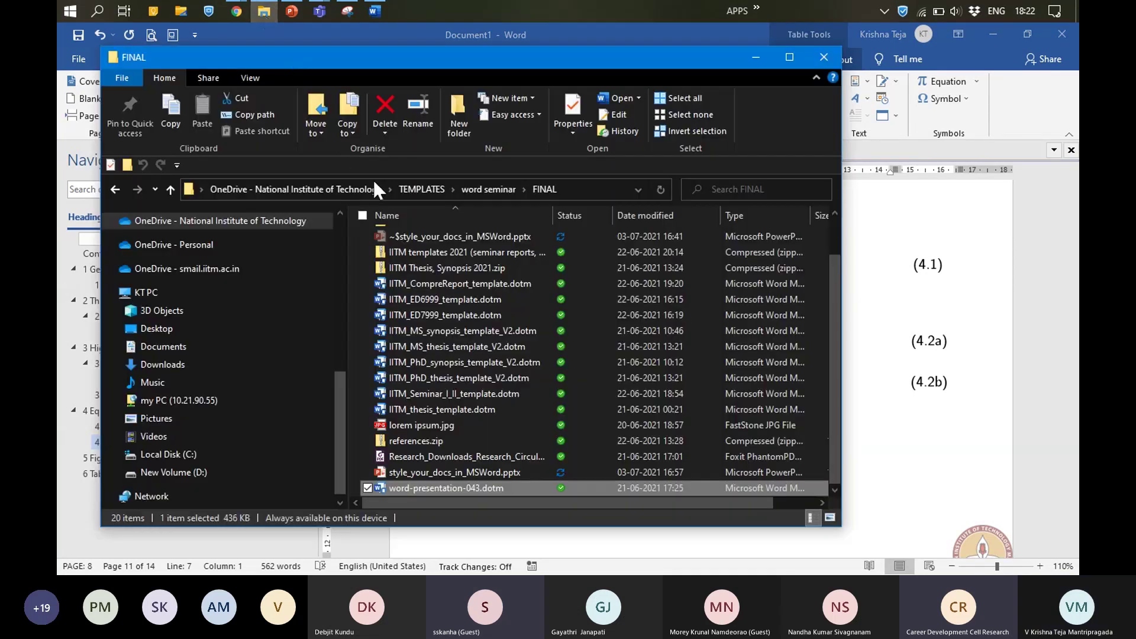
click(328, 189)
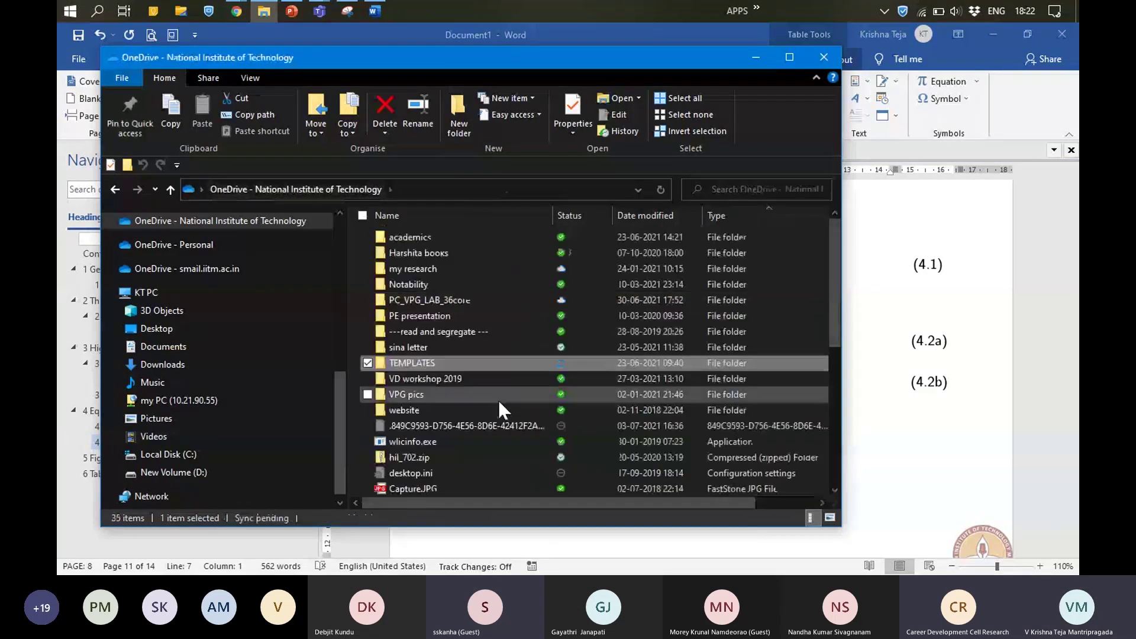
double_click(466, 238)
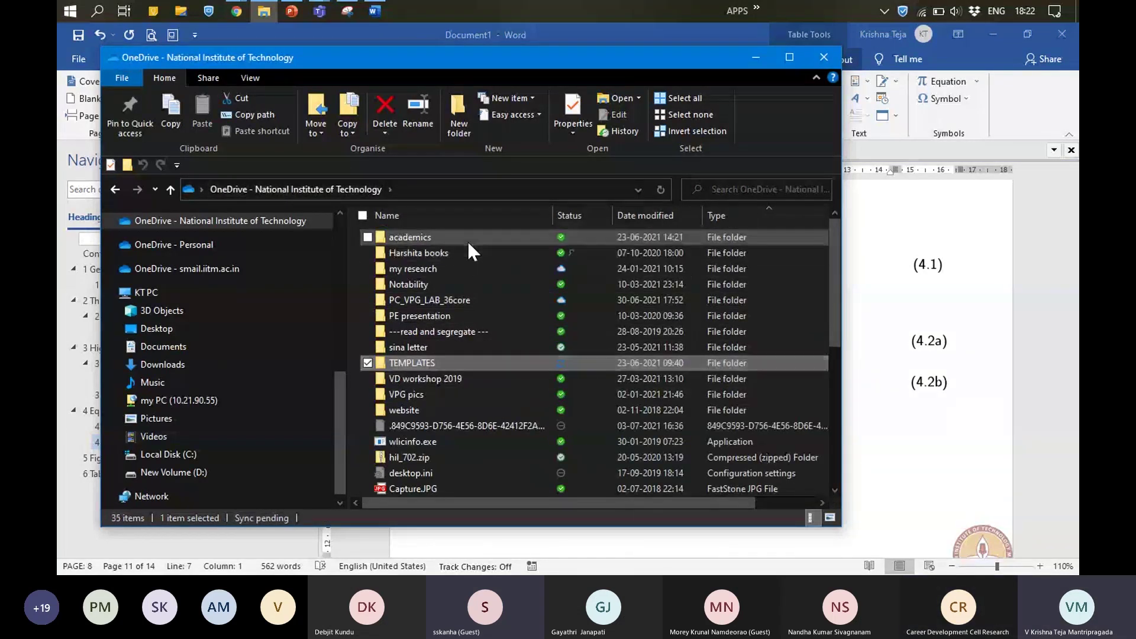
double_click(438, 378)
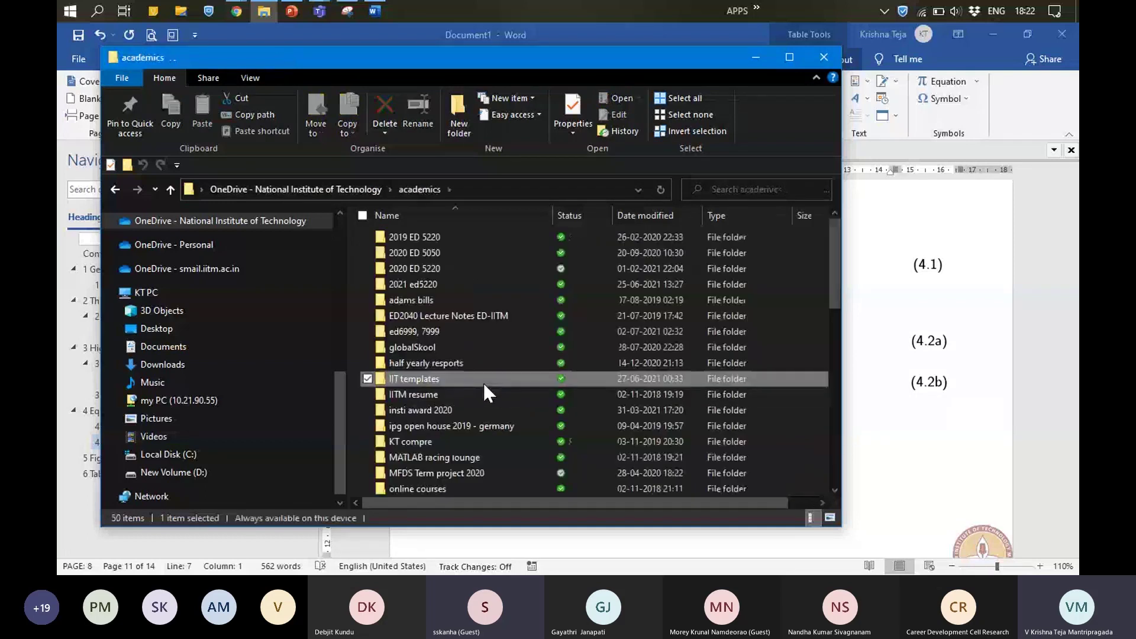
double_click(459, 254)
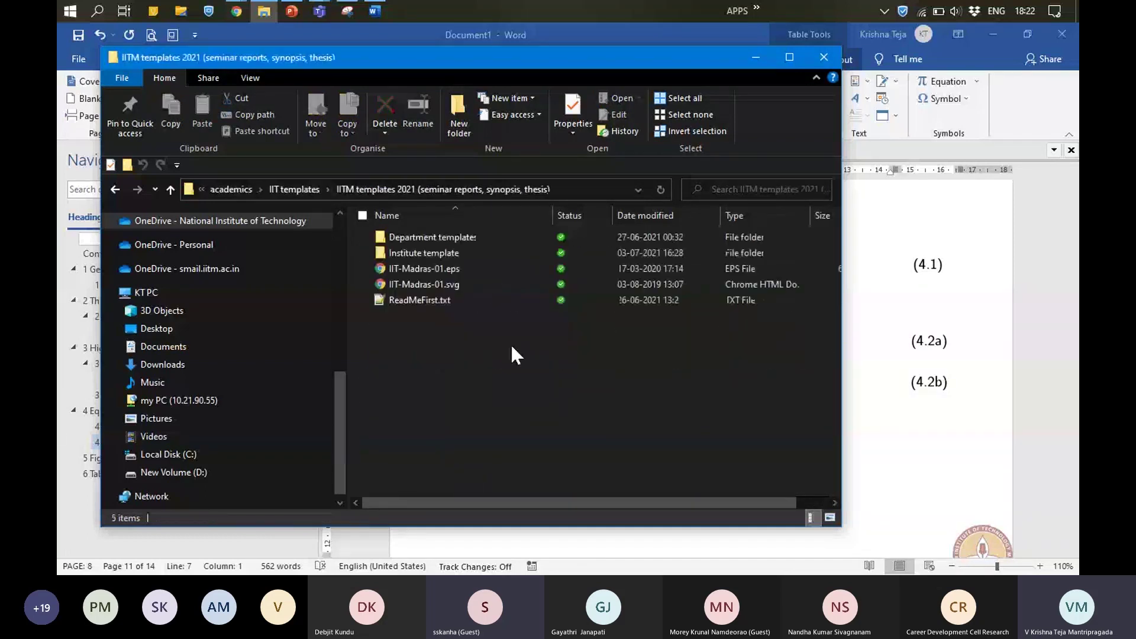
click(469, 260)
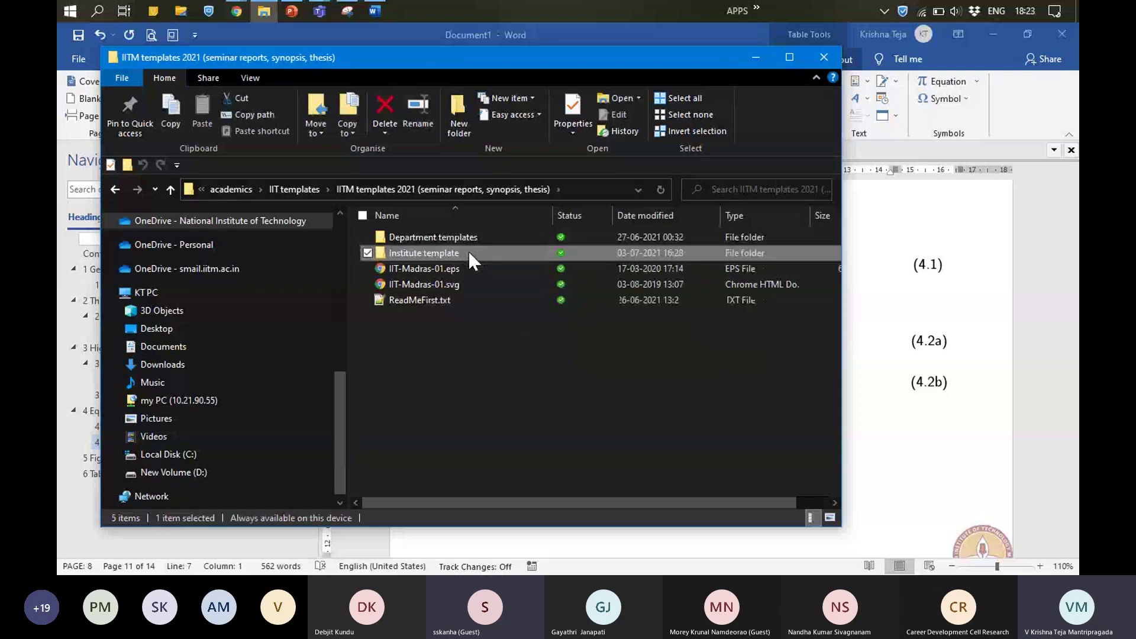
double_click(468, 251)
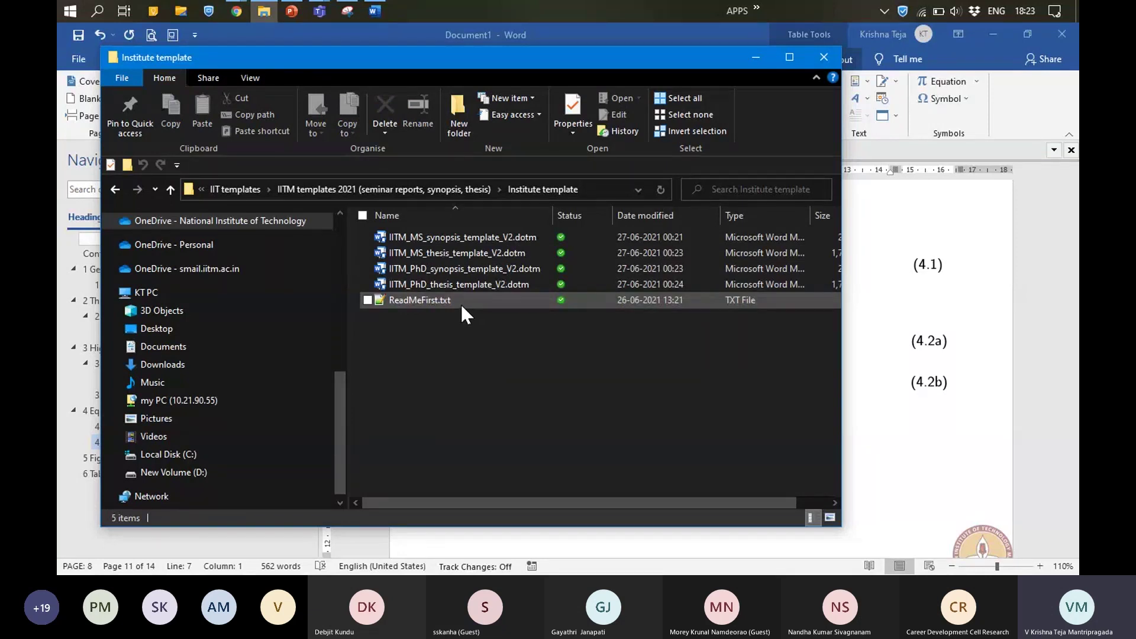
Step: Examine the files in the Department templates folder and return to the IITM templates 2021 folder
click(445, 186)
double_click(455, 237)
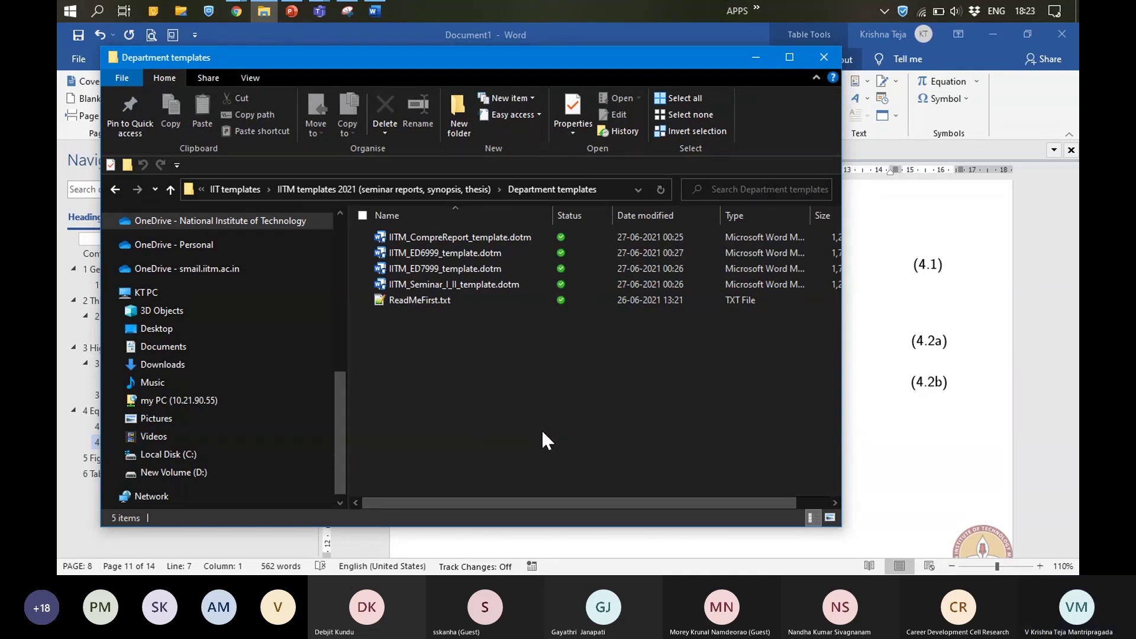
key(alt+Up)
click(542, 423)
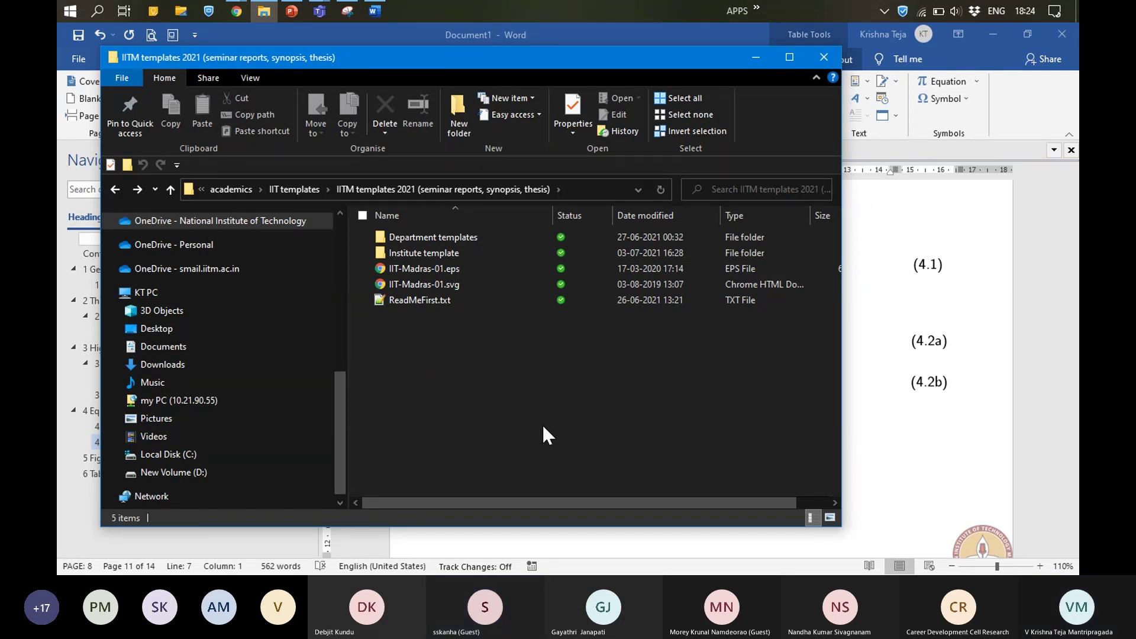
Step: Minimize the file window, dismiss the Word document template warning, and return to Document1 in Word
click(755, 62)
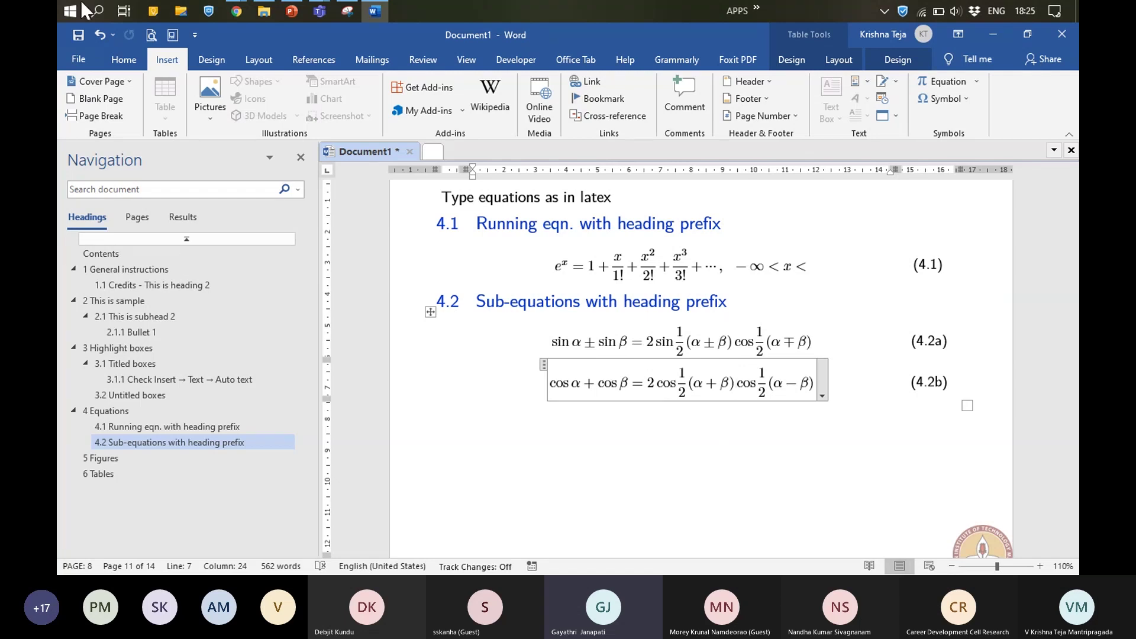
click(386, 6)
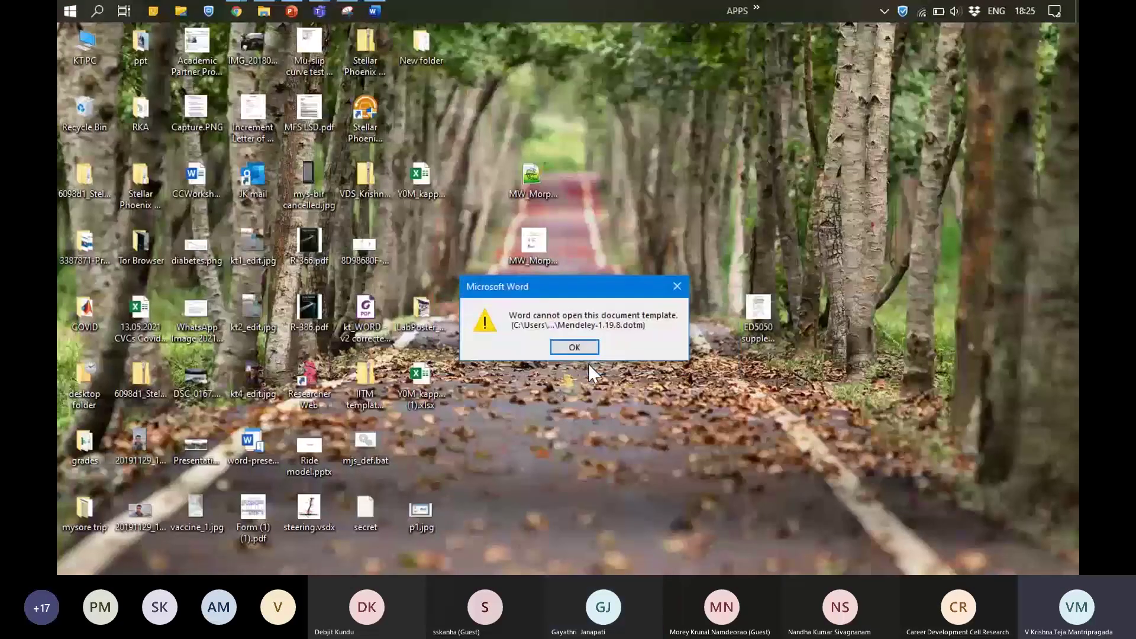
click(575, 348)
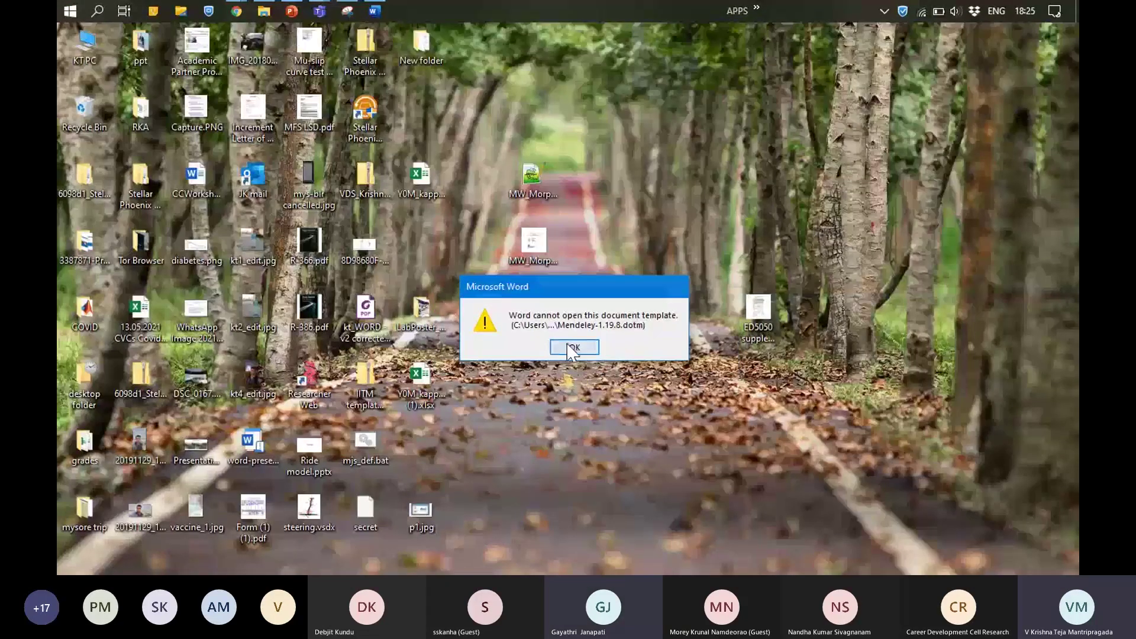
click(376, 13)
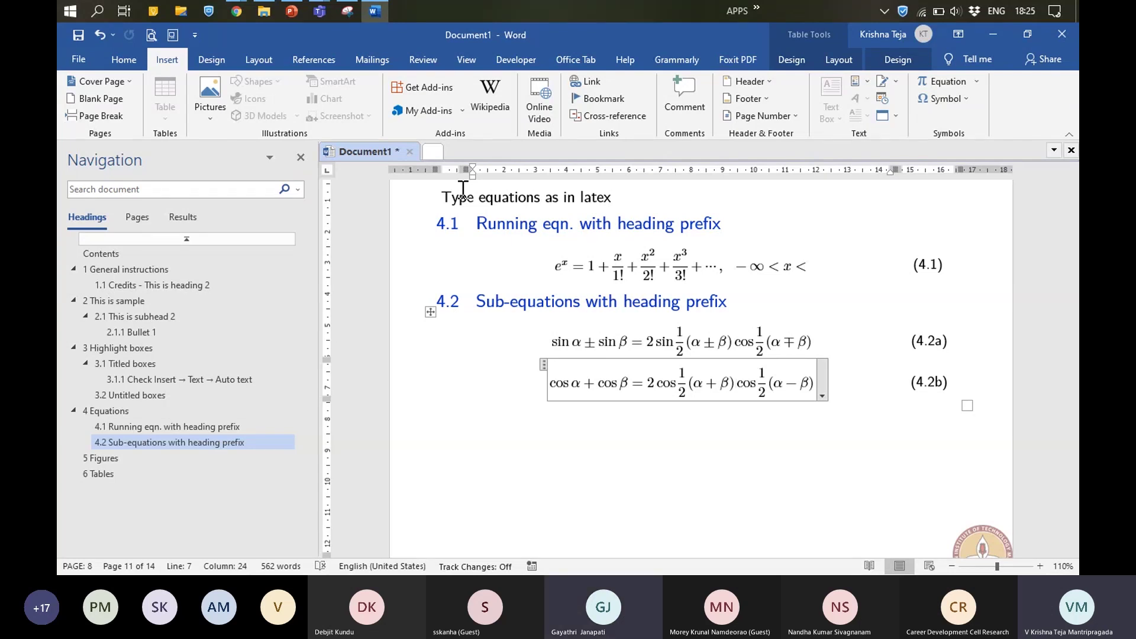
Step: Examine the custom margin settings and the choices for which sections of Document1 they apply to, leaving without changes
click(259, 60)
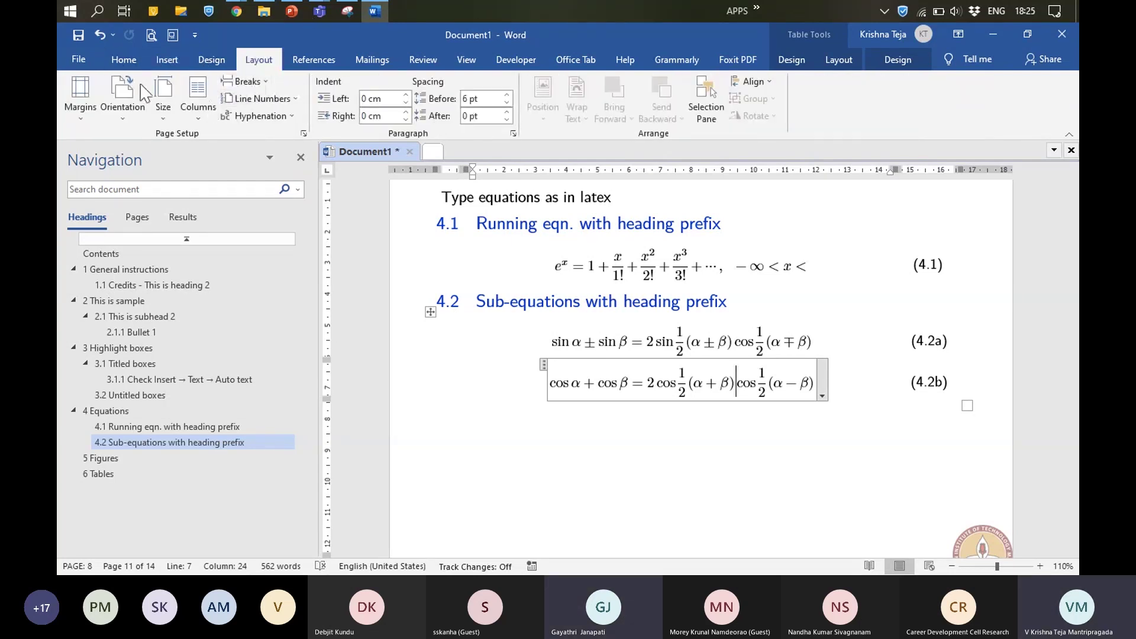
click(198, 113)
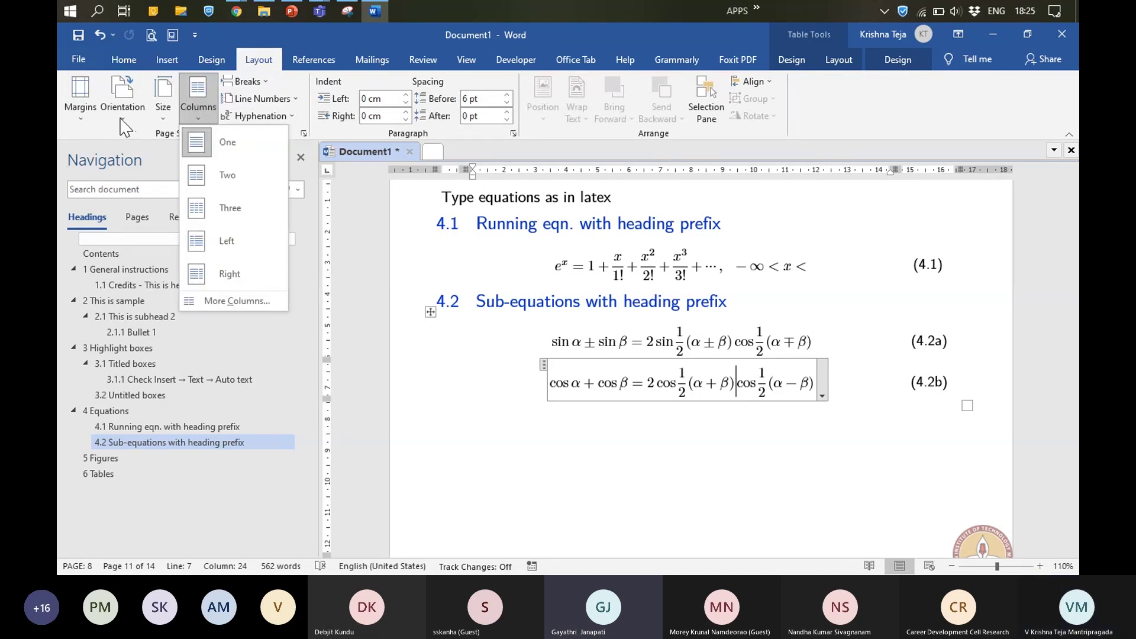
click(77, 116)
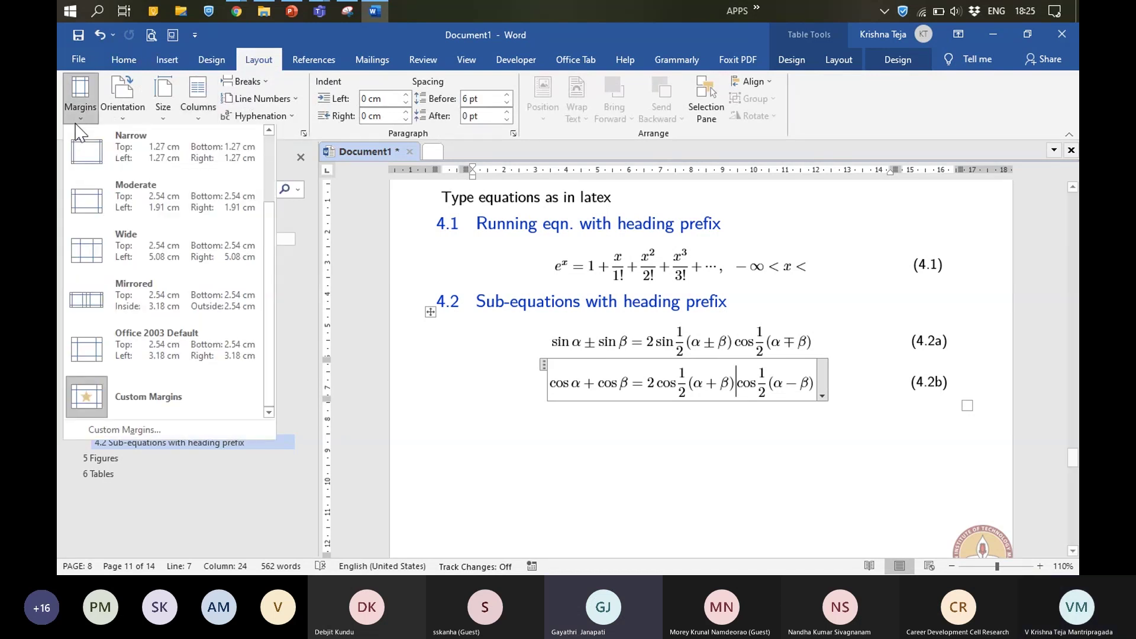
click(115, 437)
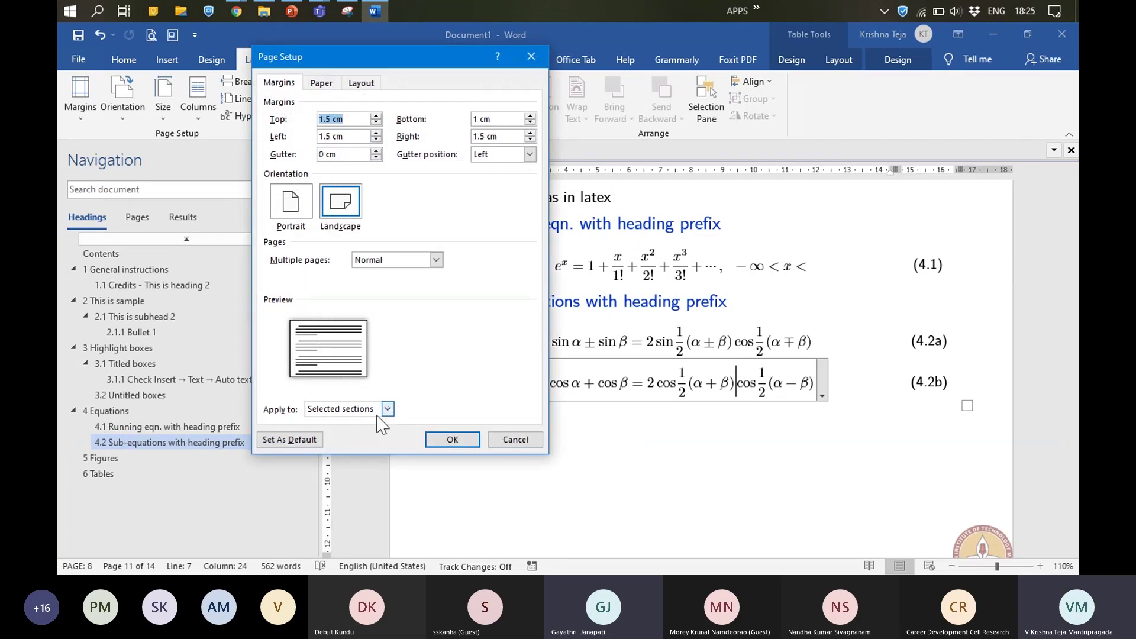
drag(397, 62, 331, 100)
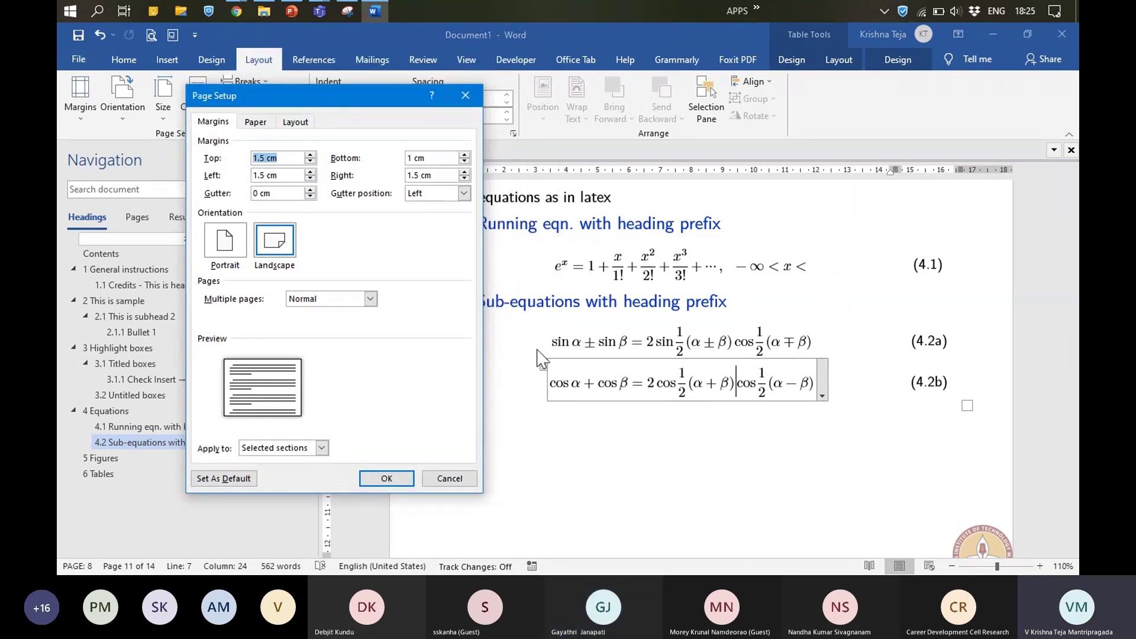
click(291, 450)
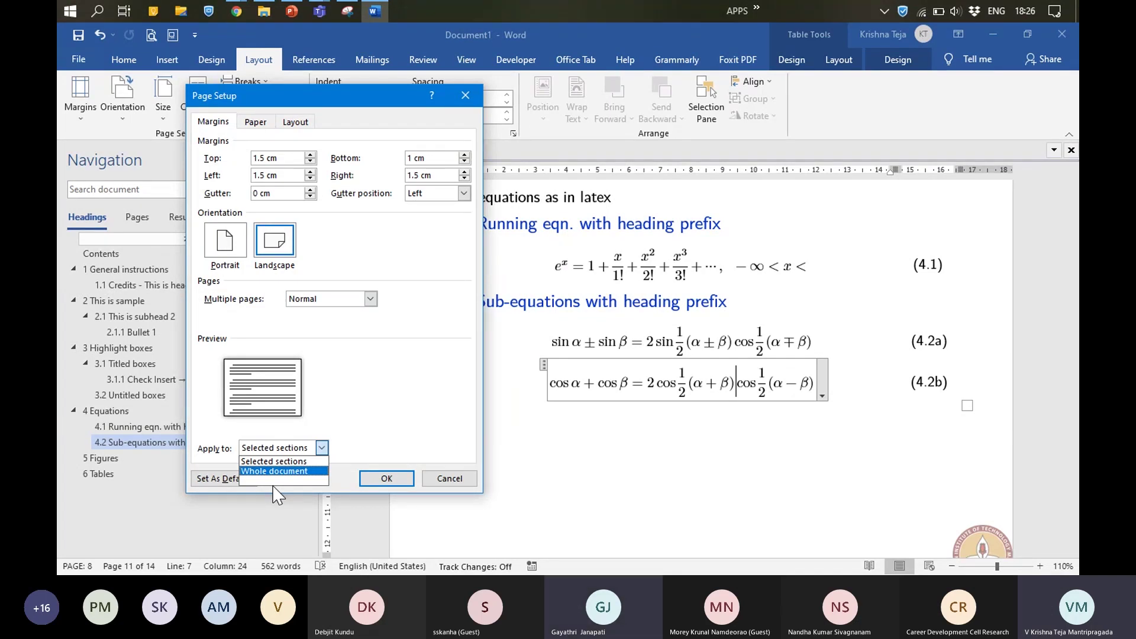
click(427, 415)
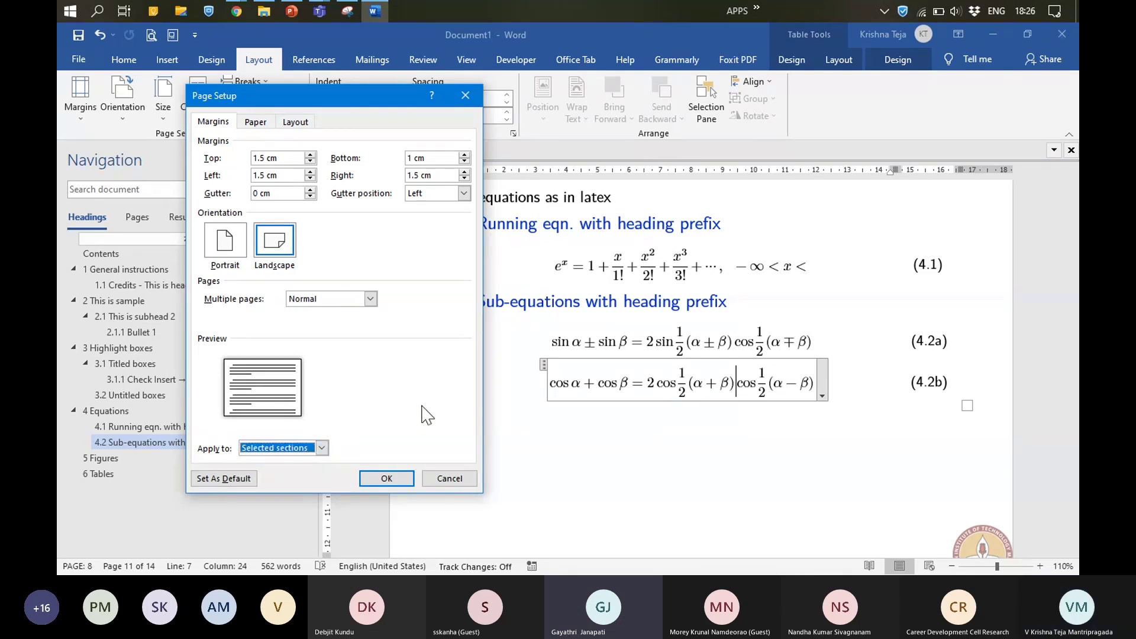
click(436, 477)
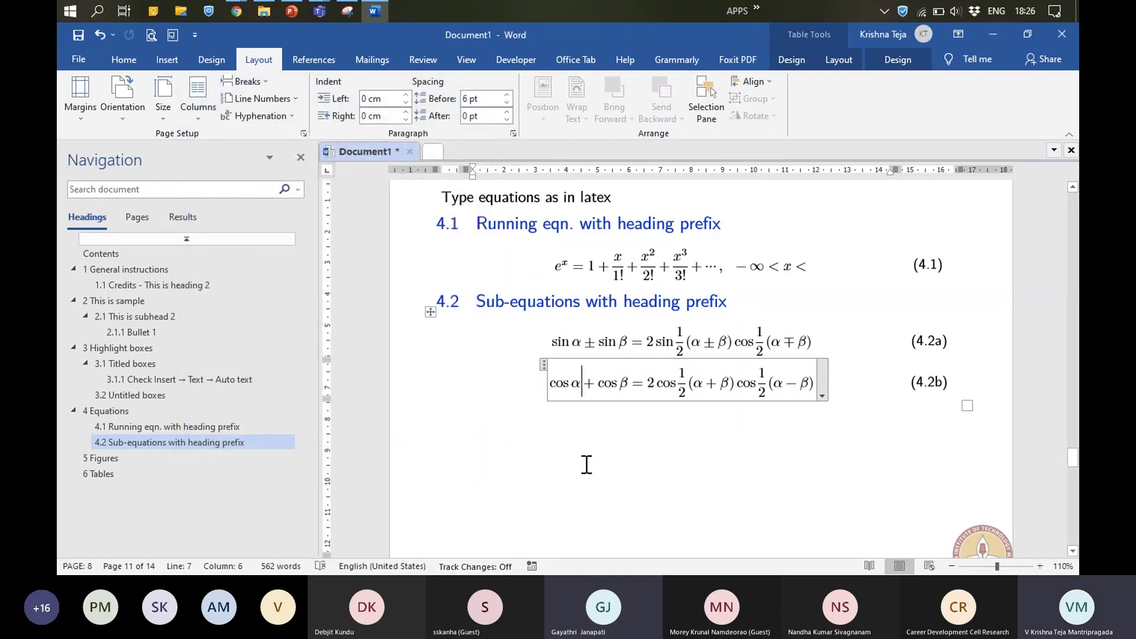
Step: Switch to File Explorer and open IITM_PhD_thesis_template_V2.dotm from the Institute template folder as read-only
click(264, 11)
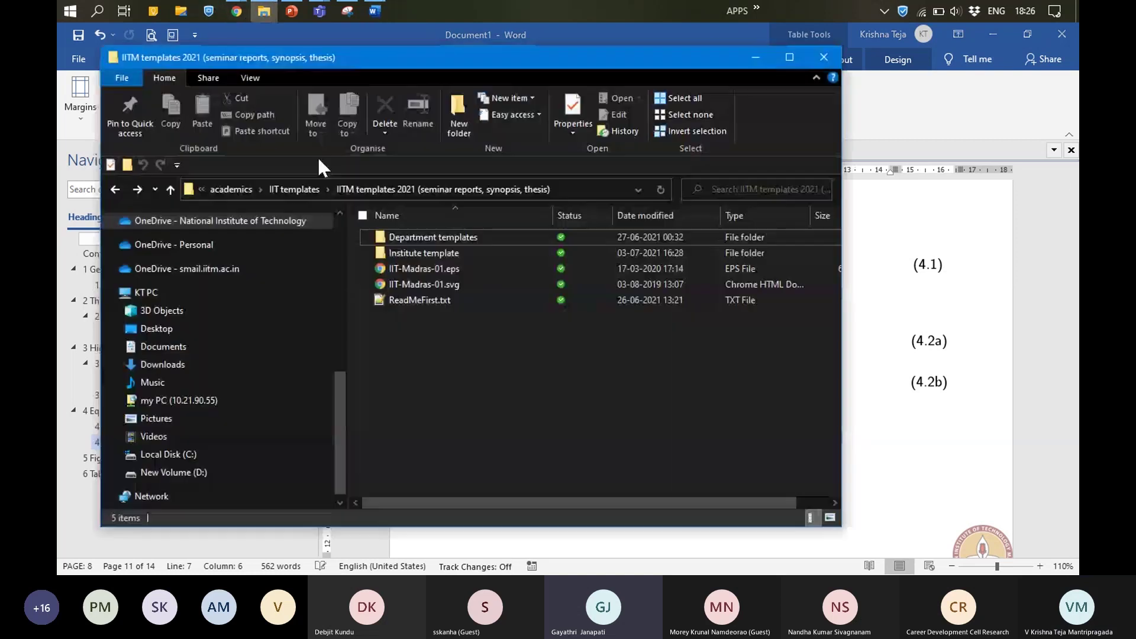
double_click(431, 249)
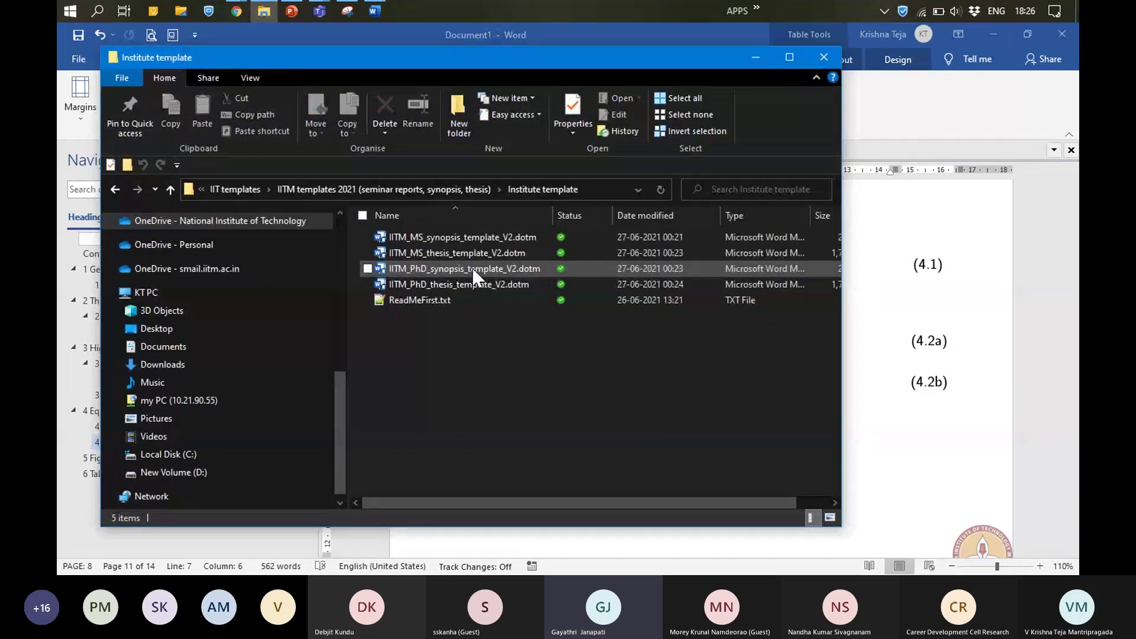
double_click(481, 285)
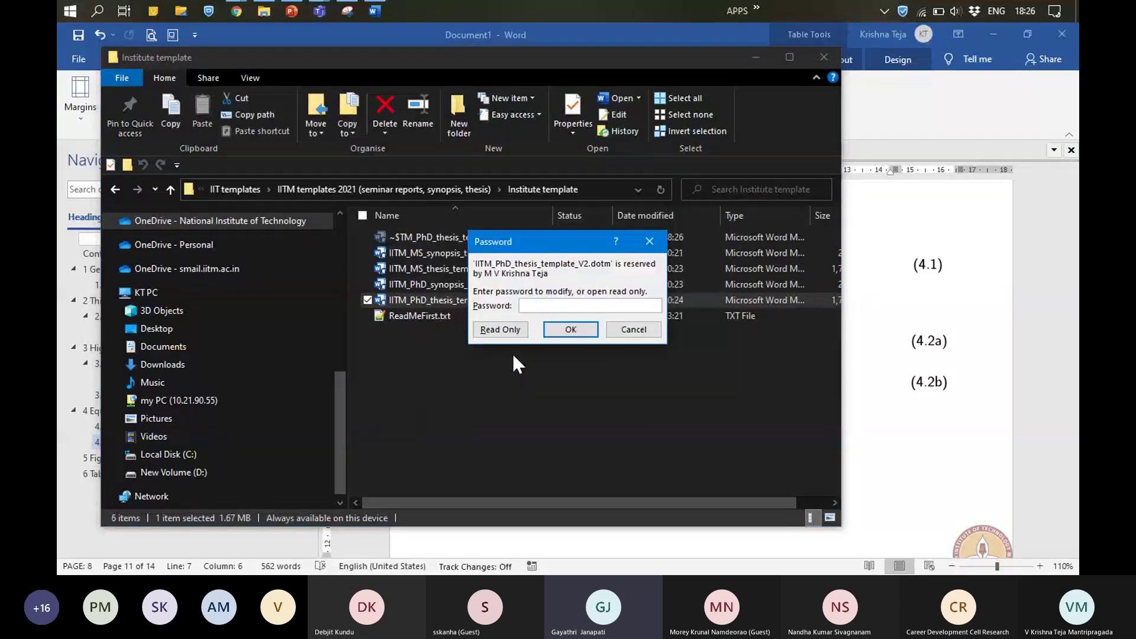
click(484, 330)
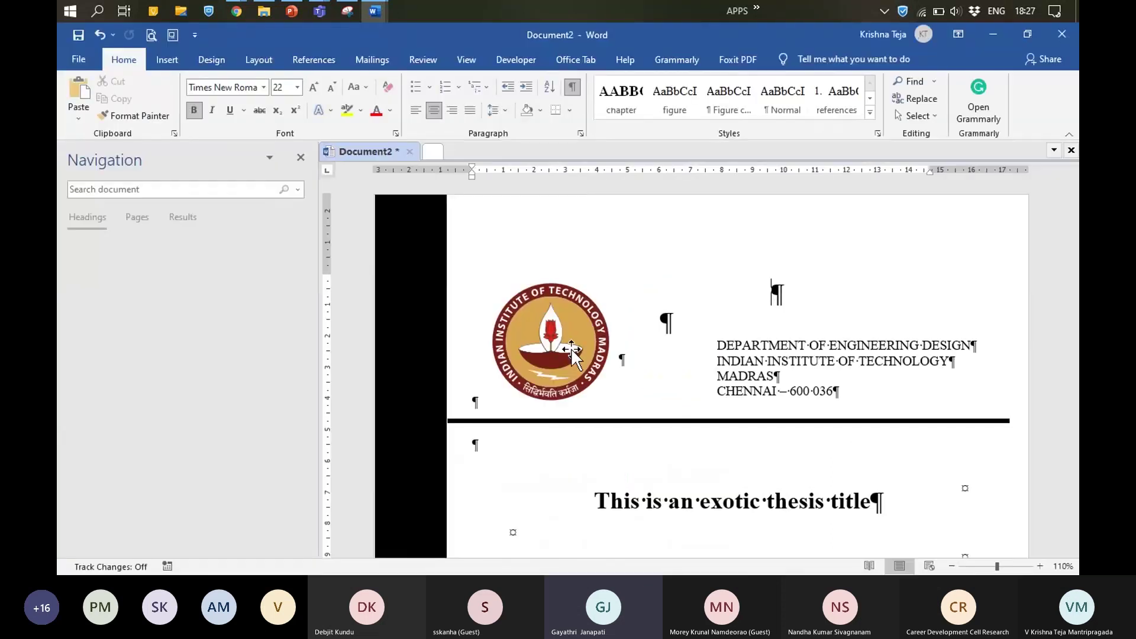
Step: Look through the thesis document down to heading 1.3 and examine the available page and section break types
scroll(570, 348, down, 5)
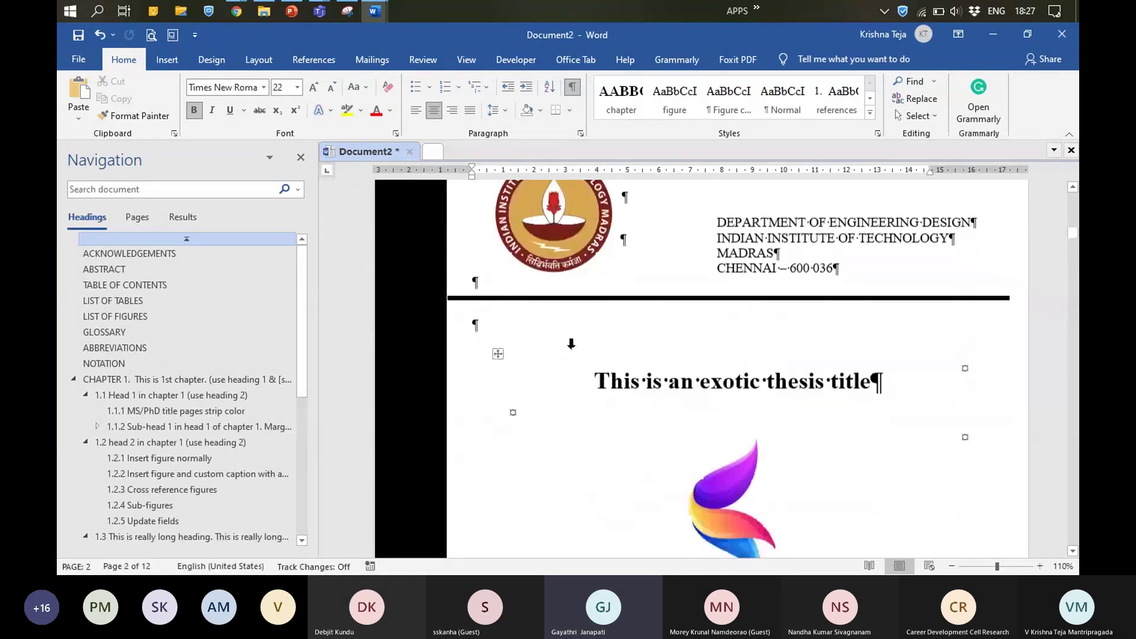
scroll(571, 350, down, 7)
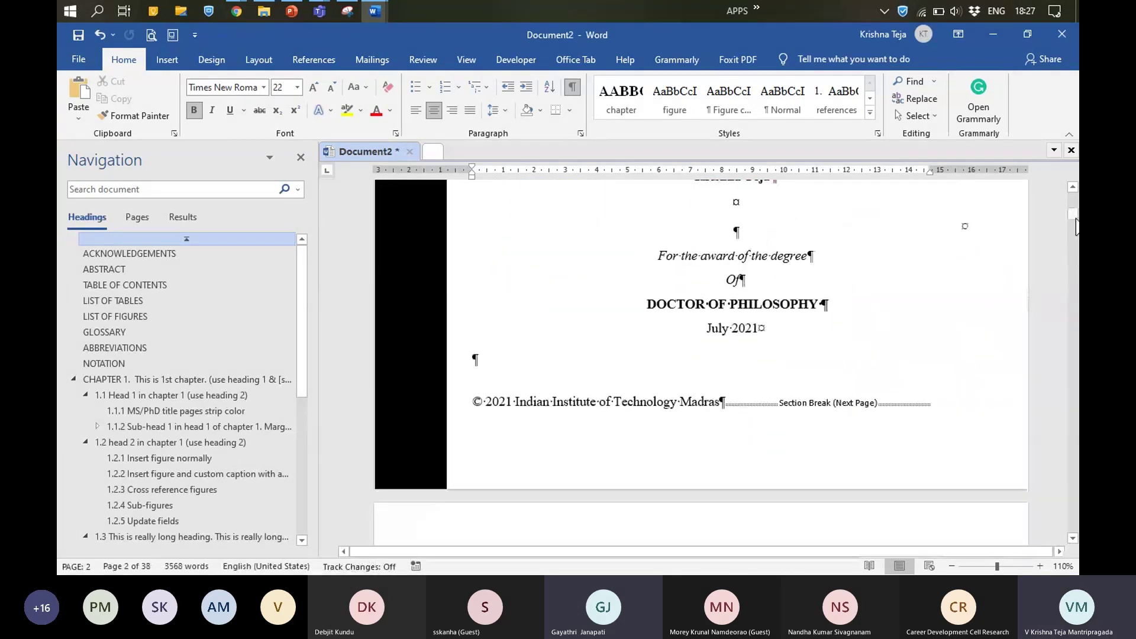
drag(1076, 225, 1077, 298)
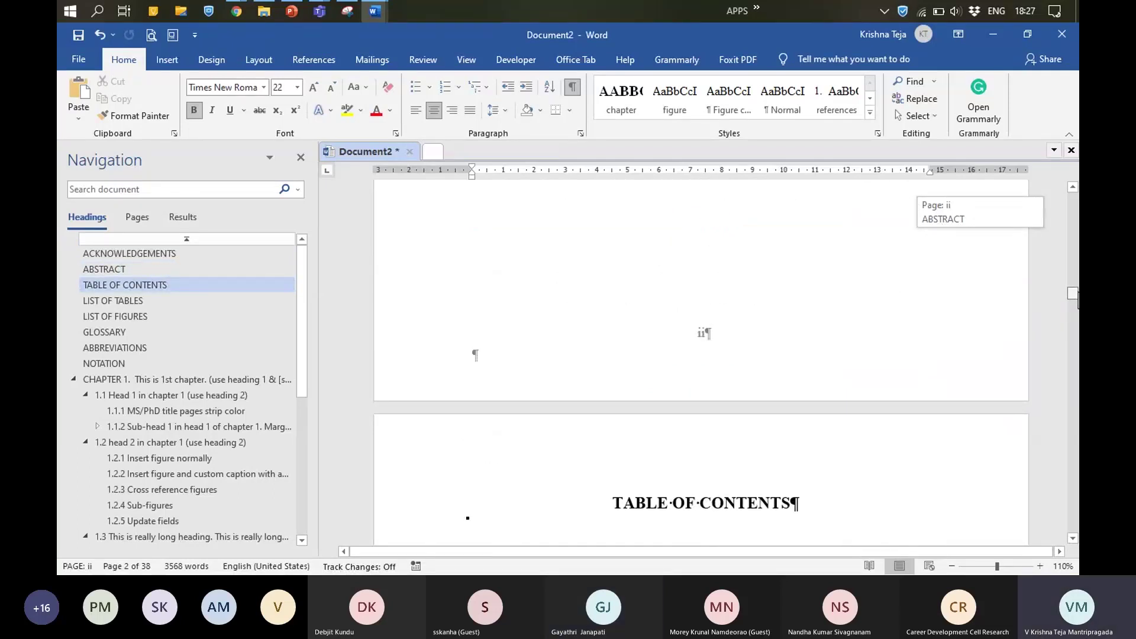
drag(1077, 299, 1073, 394)
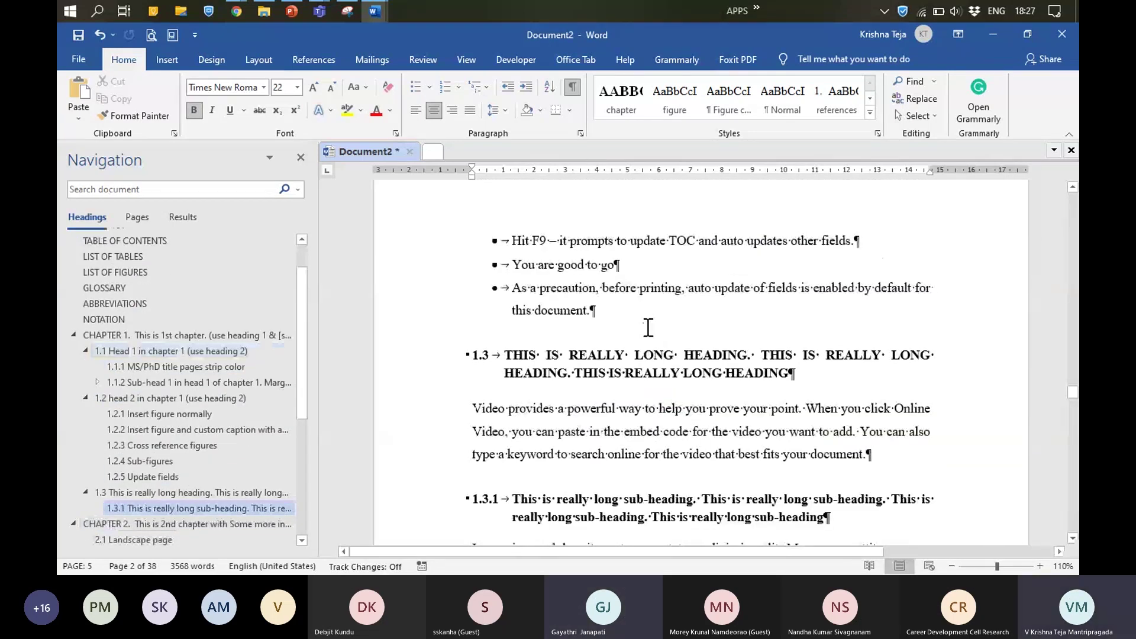
click(258, 59)
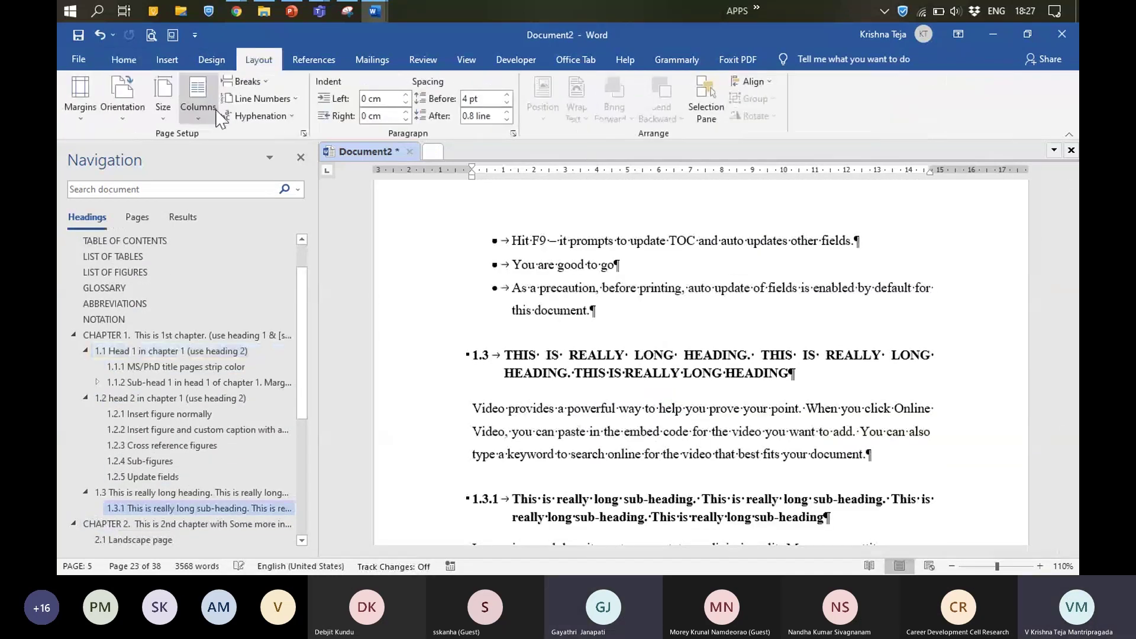
click(244, 81)
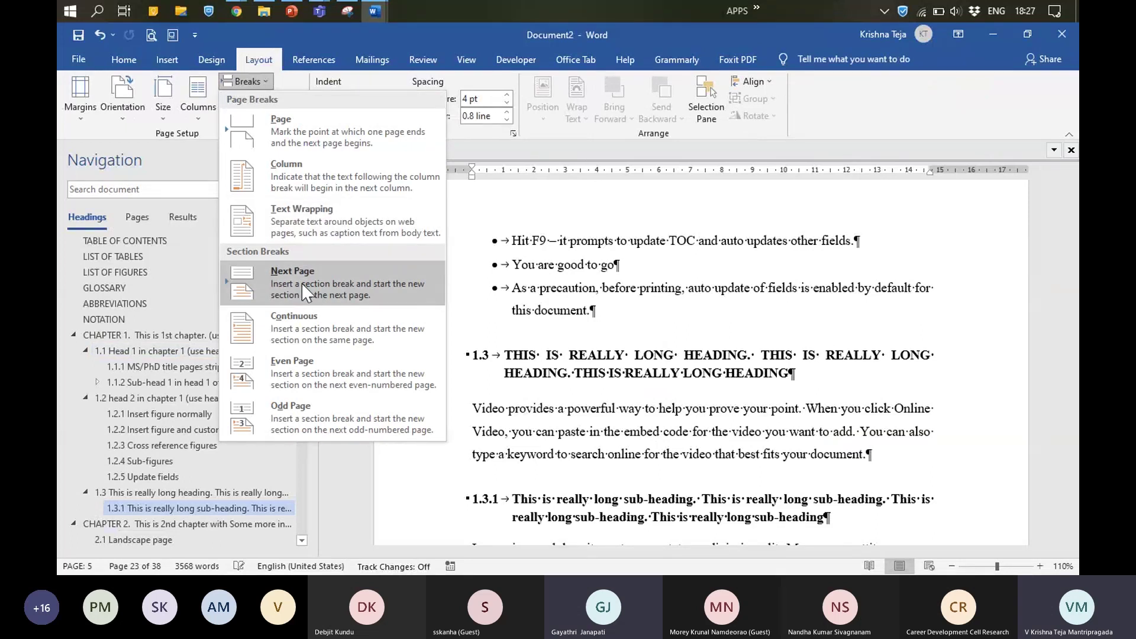
key(Escape)
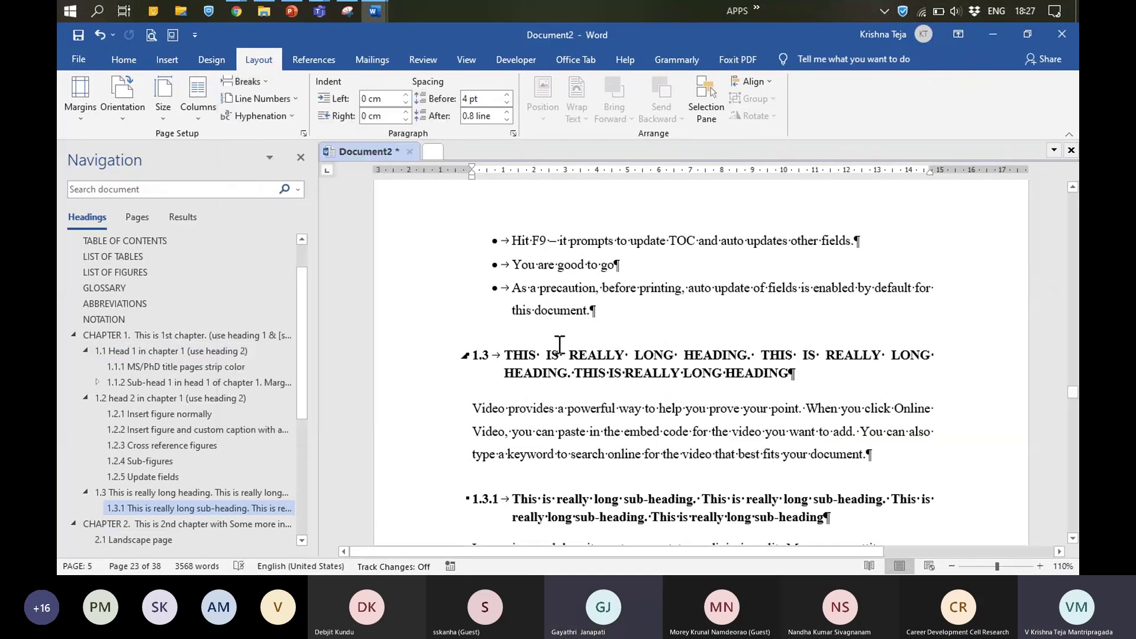
Step: Return to the thesis title pages and examine the next-page section break at the end of the first one
click(132, 244)
scroll(761, 367, up, 15)
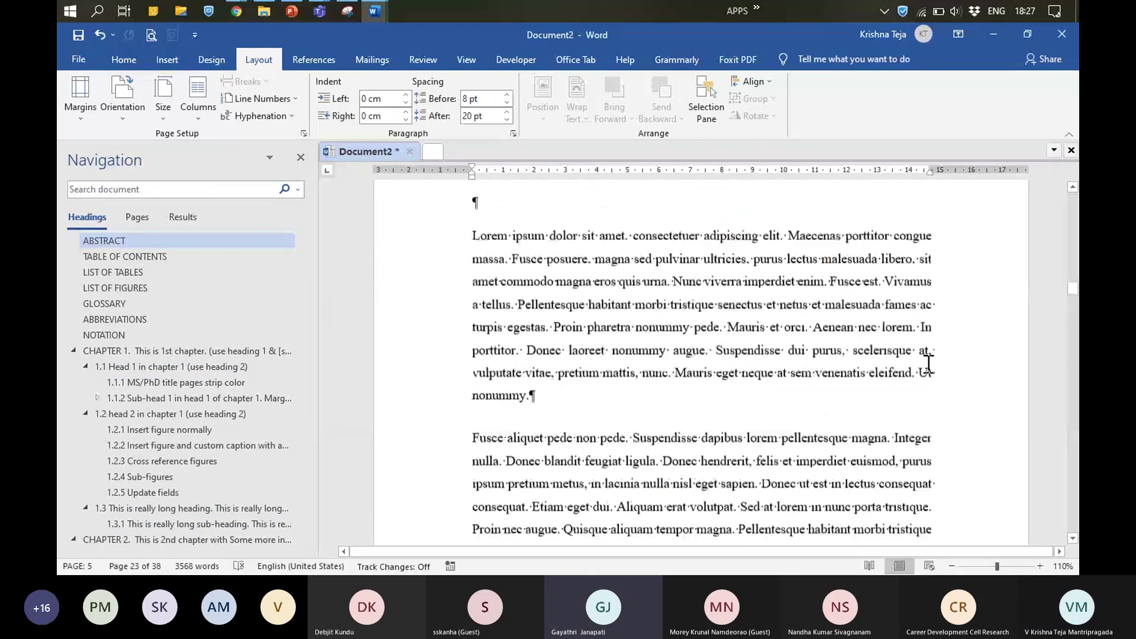
scroll(928, 363, up, 10)
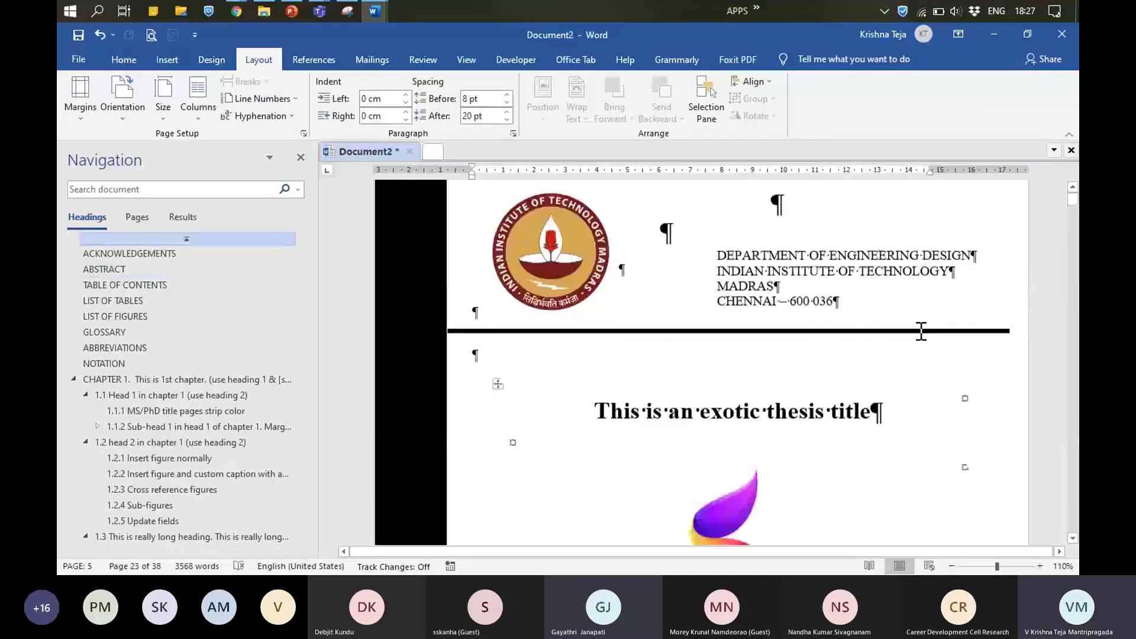
scroll(922, 330, down, 10)
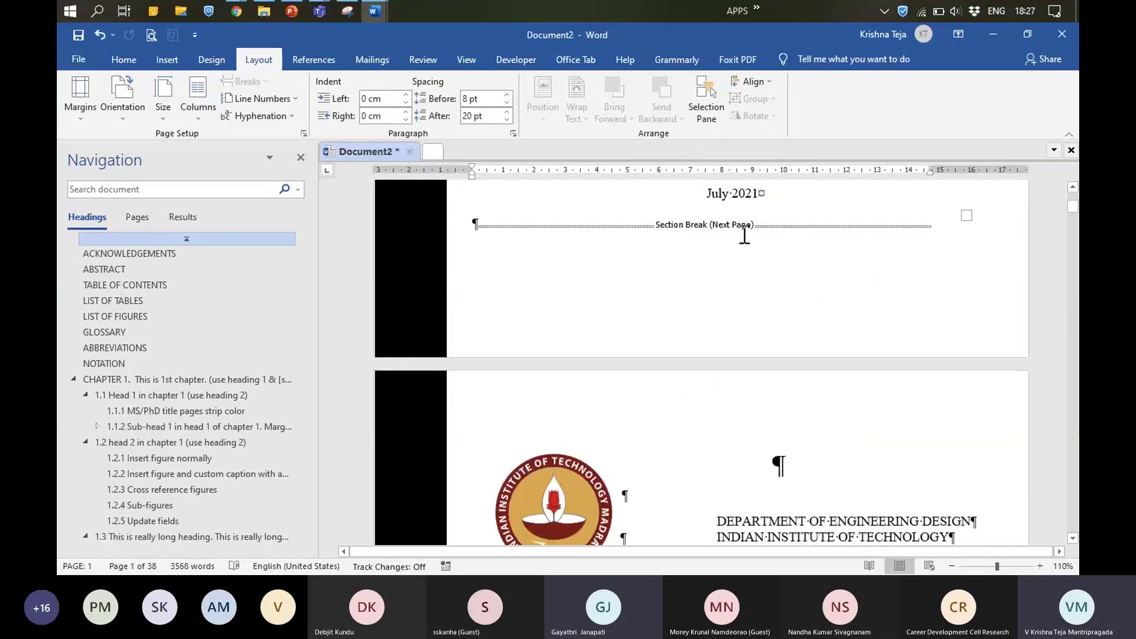
Step: Look over the thesis title pages on both sides of the first next-page section break, down to page 3
click(606, 310)
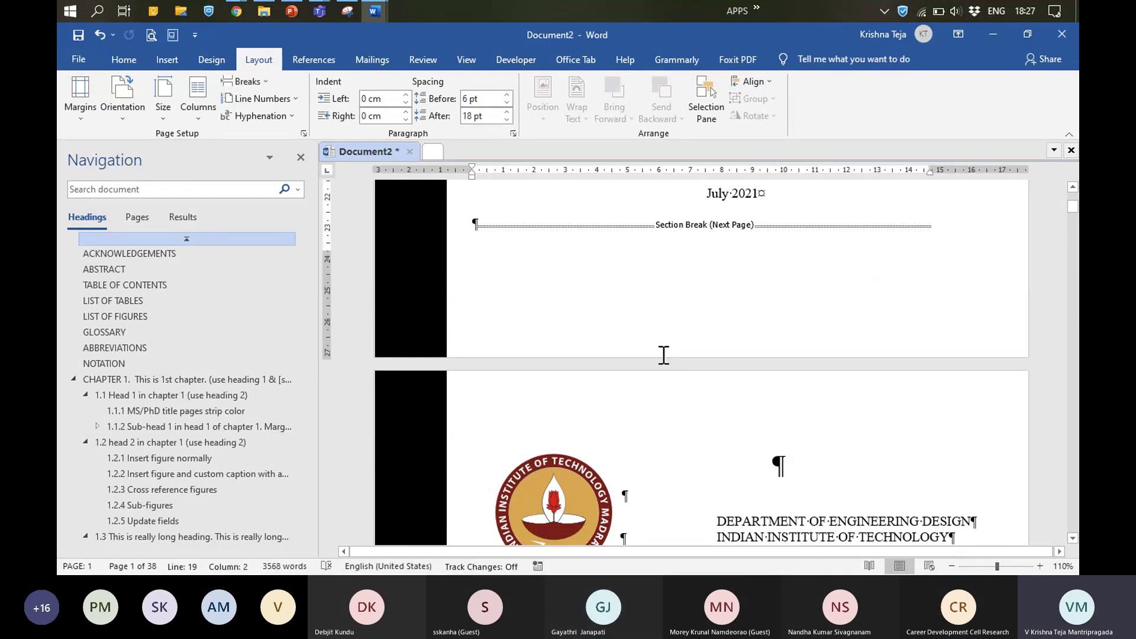
scroll(663, 354, up, 10)
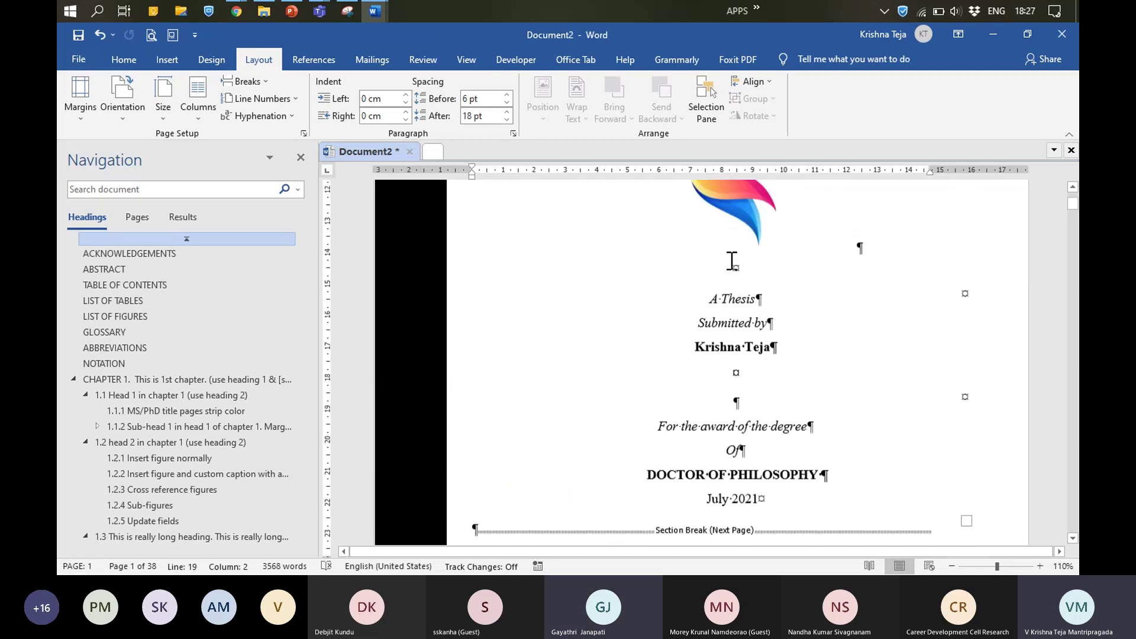
scroll(761, 380, down, 10)
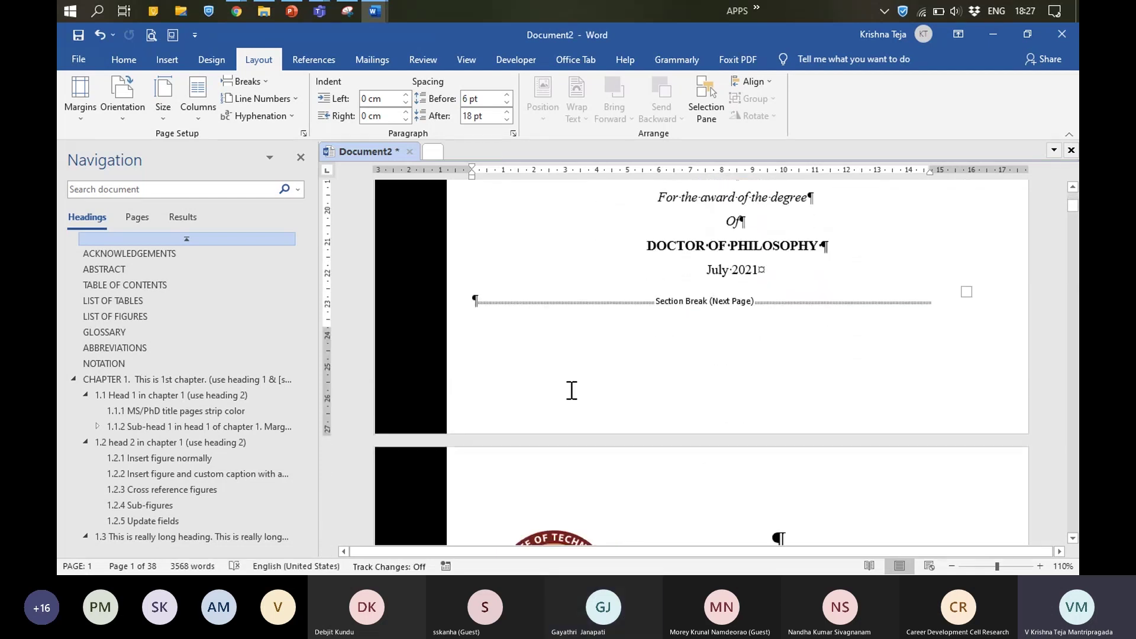
scroll(515, 387, down, 12)
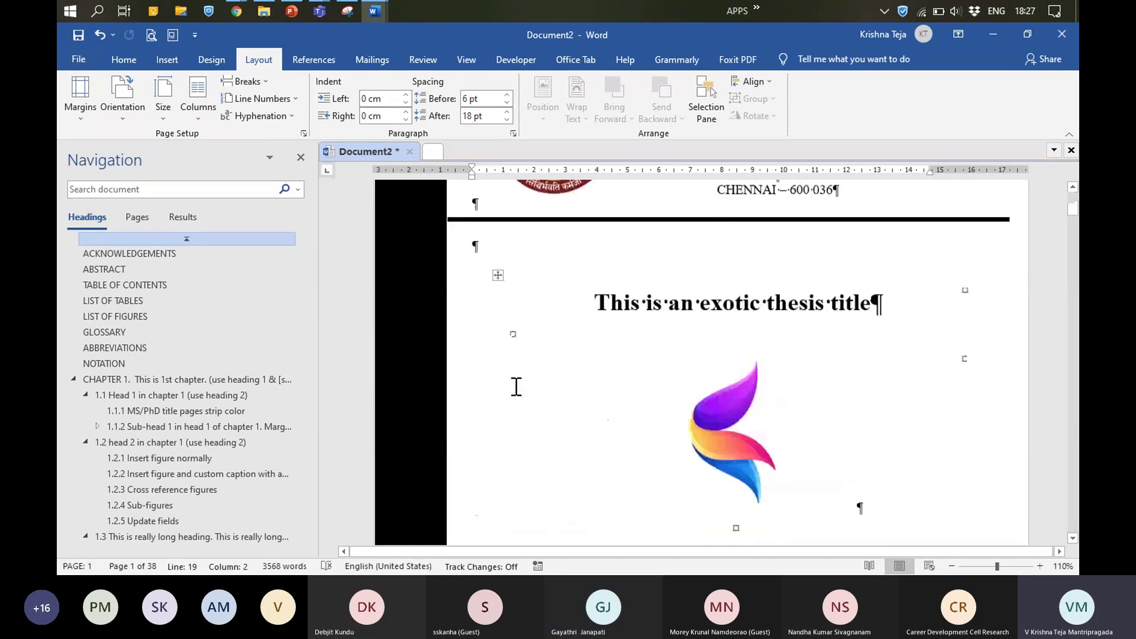
scroll(524, 390, down, 5)
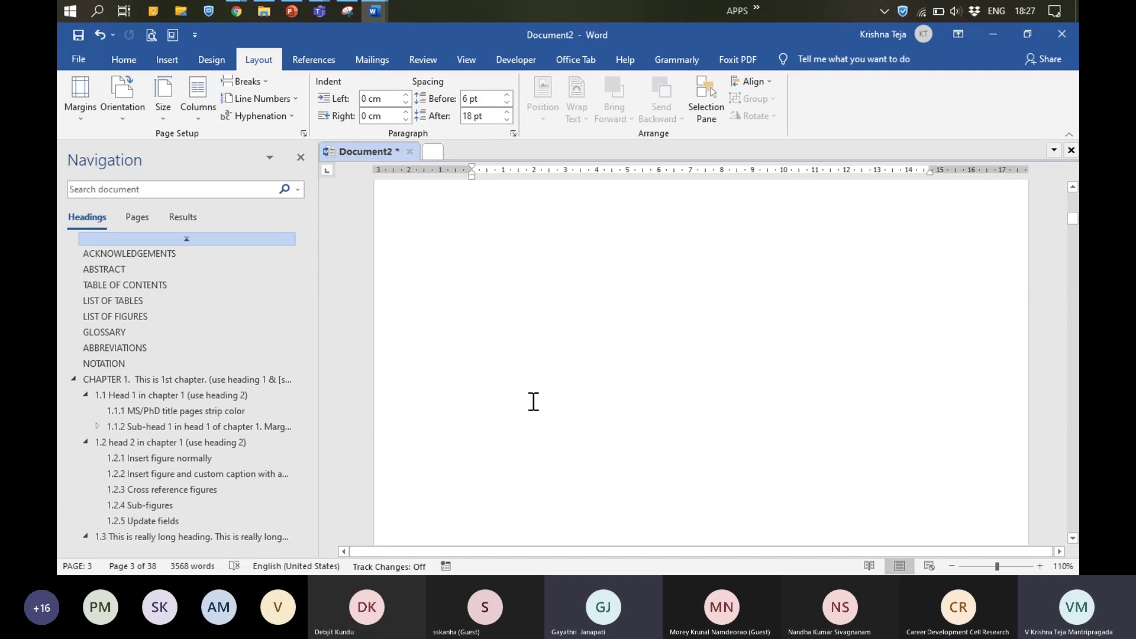
Step: Examine the Heading 3 style definition used by heading 1.1.1, MS/PhD title pages strip color, and leave it without changes
click(190, 395)
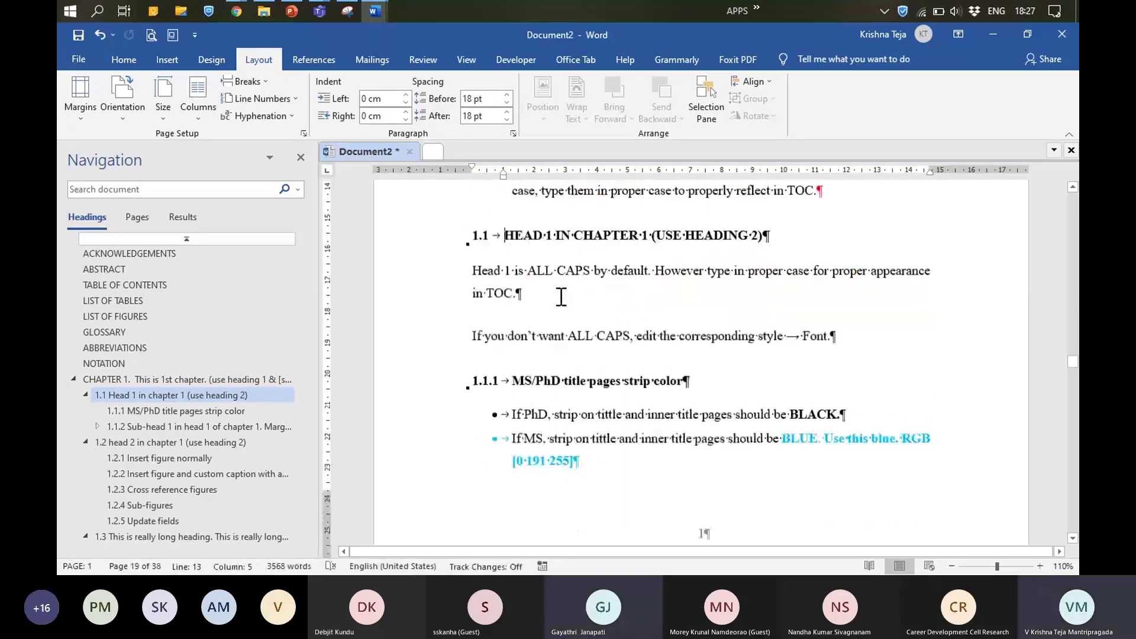
click(594, 393)
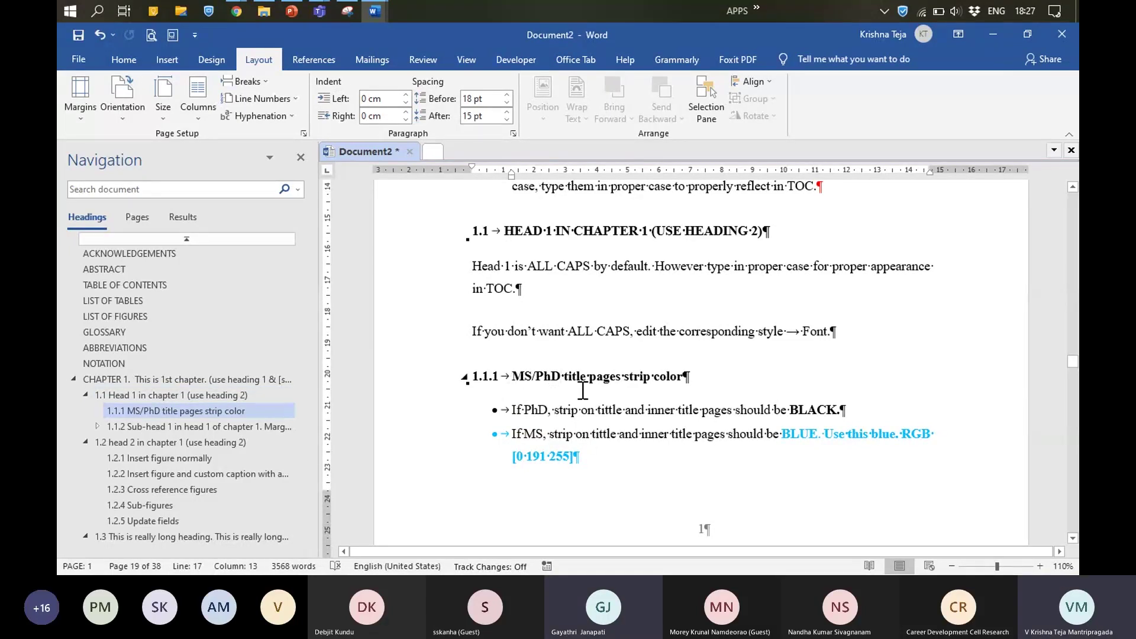
click(124, 59)
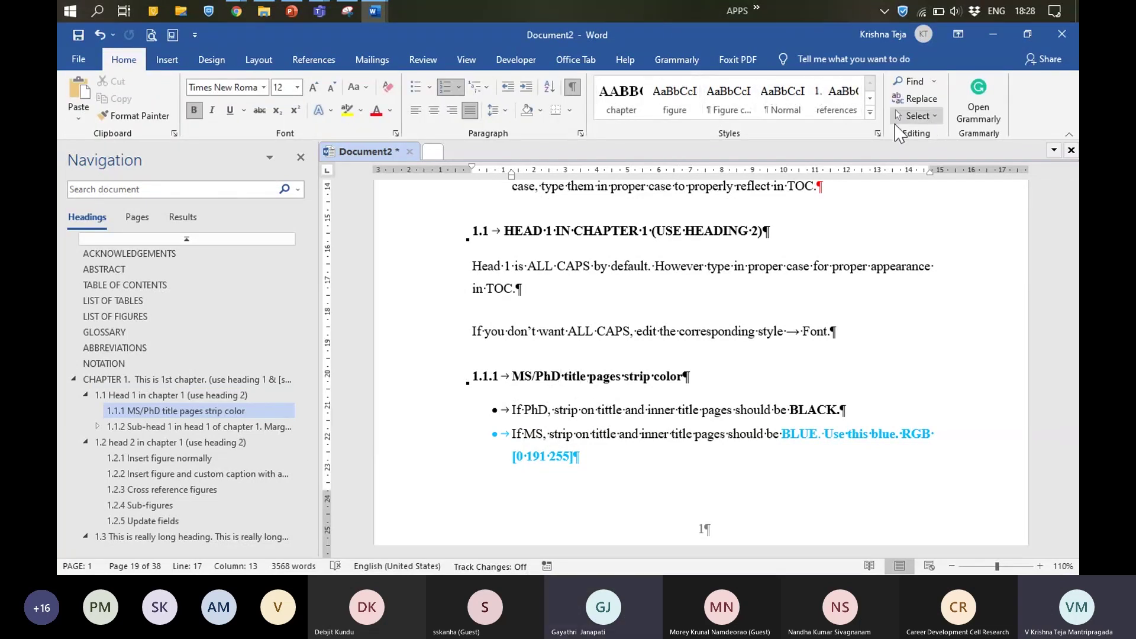
click(634, 377)
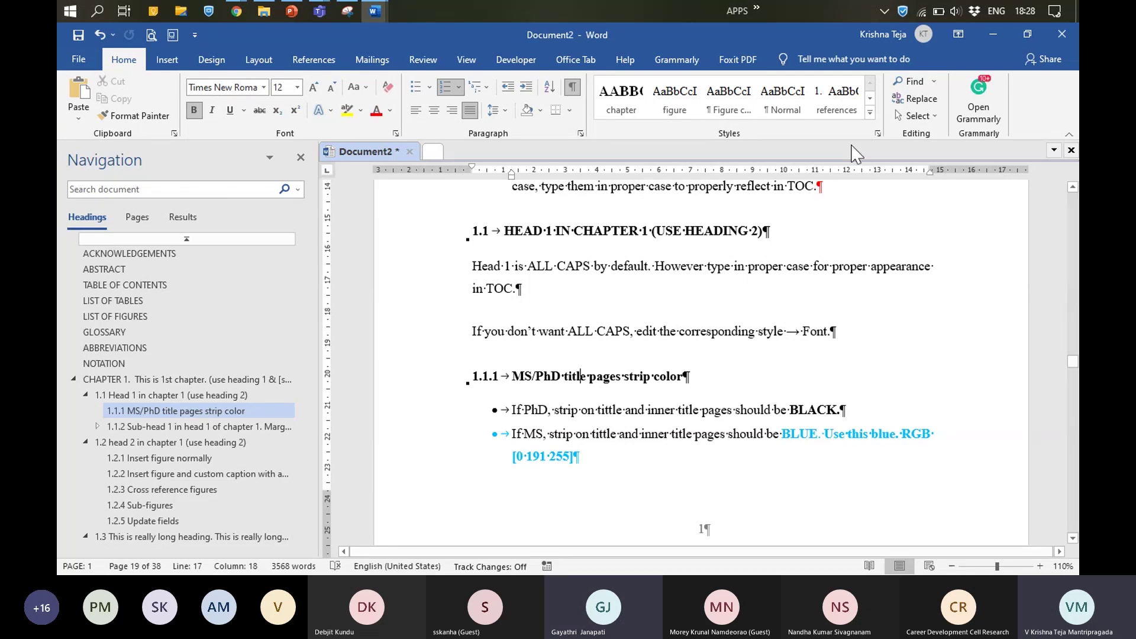
click(869, 113)
right_click(833, 137)
click(872, 162)
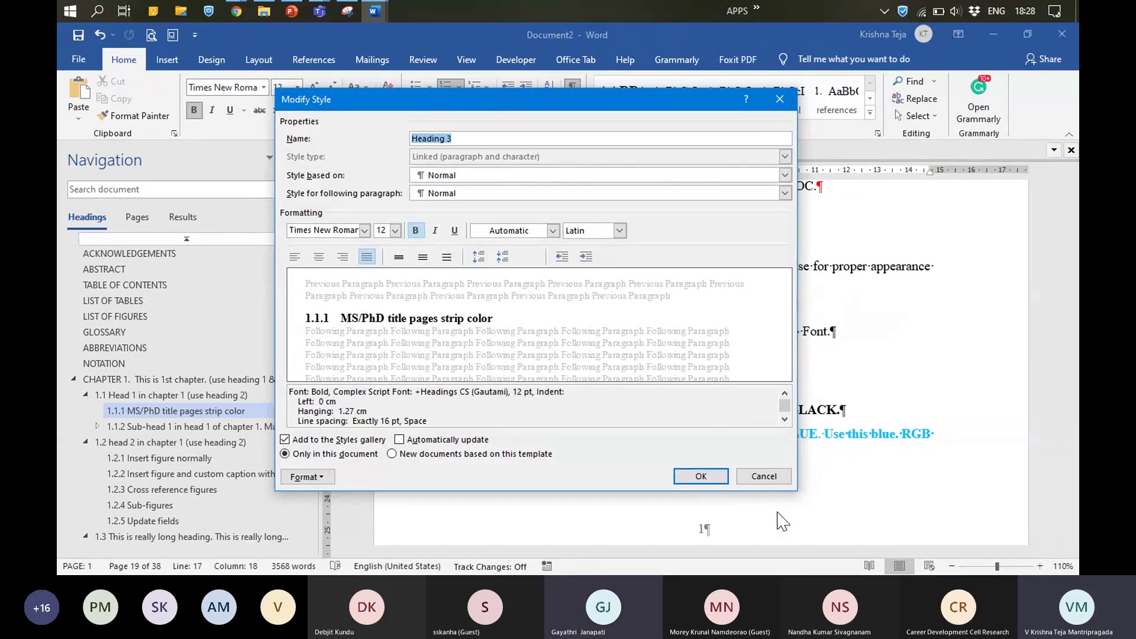
click(764, 477)
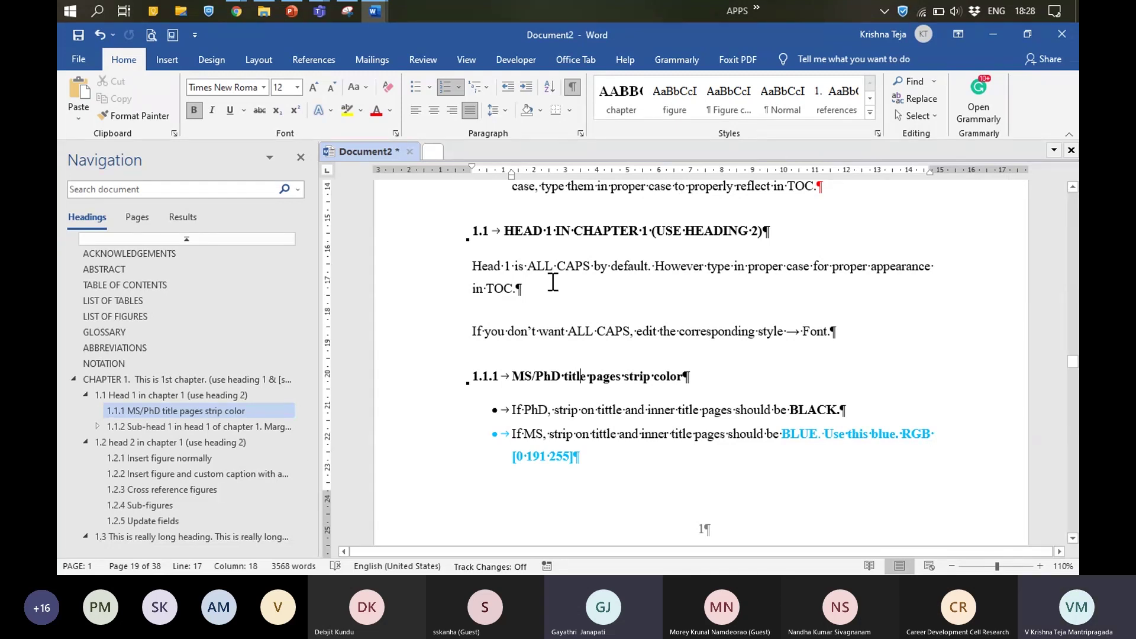
Step: Modify the Normal style of the body text under heading 1.1 to use the LM Sans 10 font
click(473, 262)
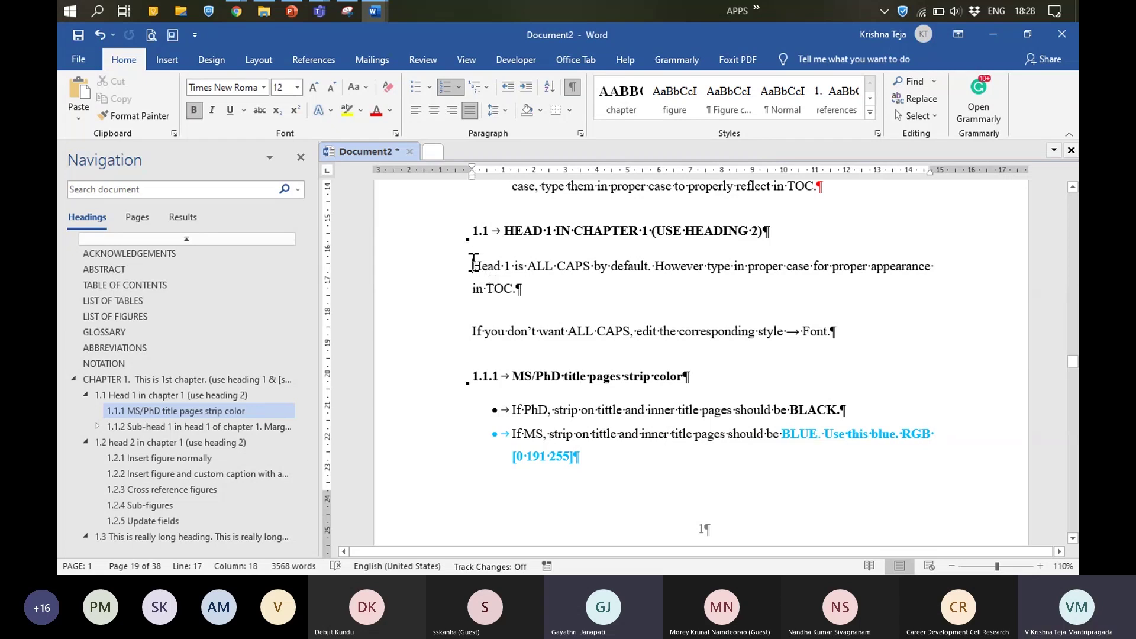
right_click(803, 113)
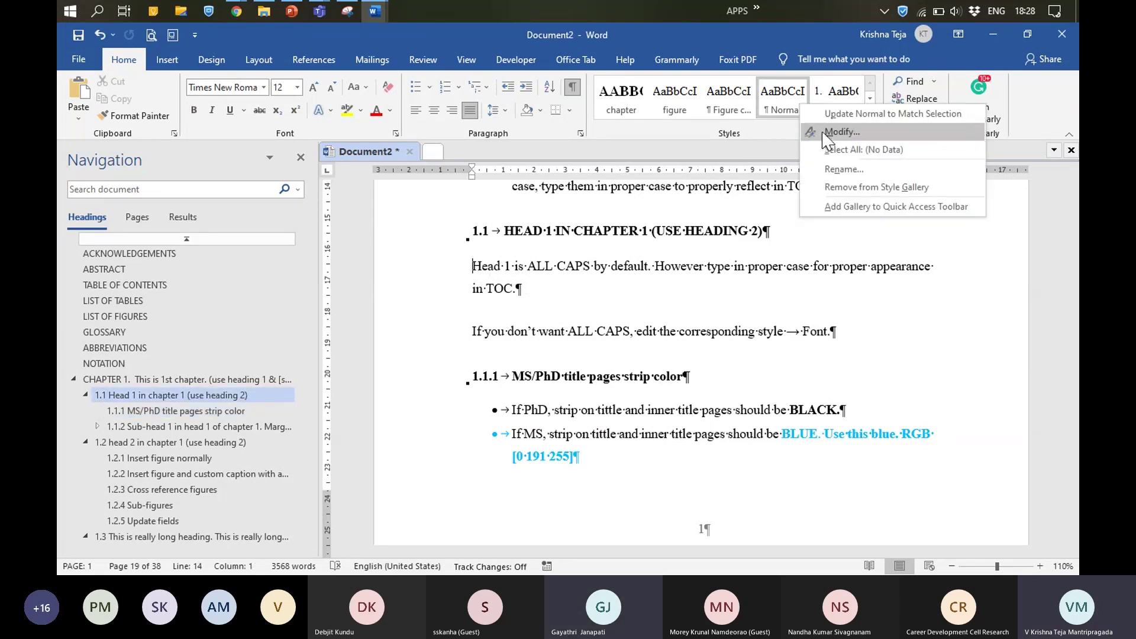
click(820, 142)
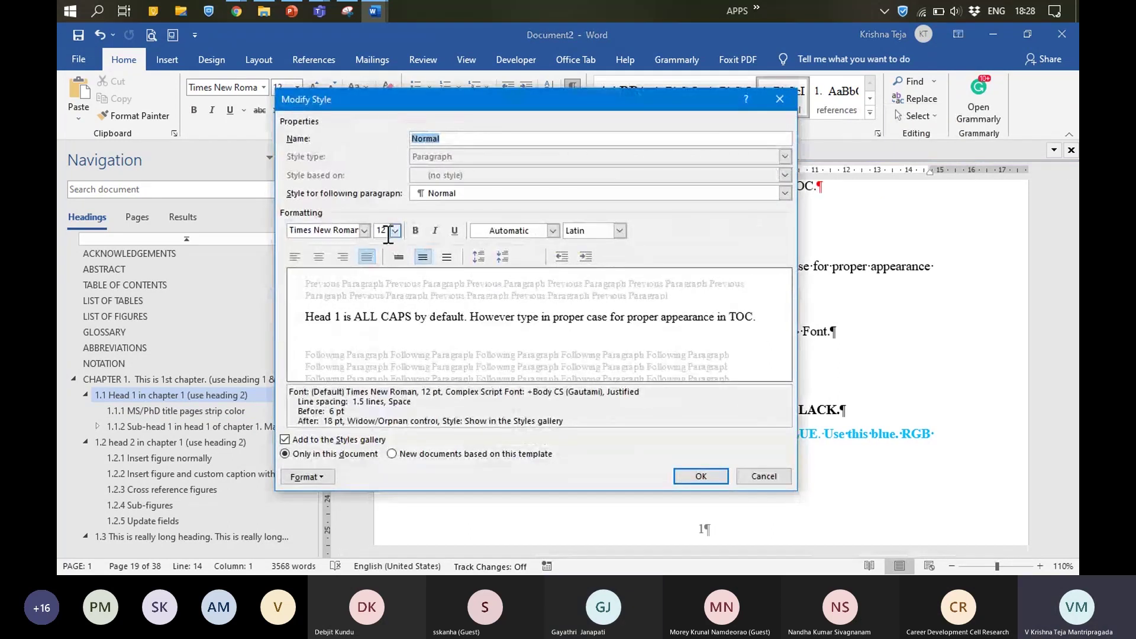
click(365, 231)
click(319, 314)
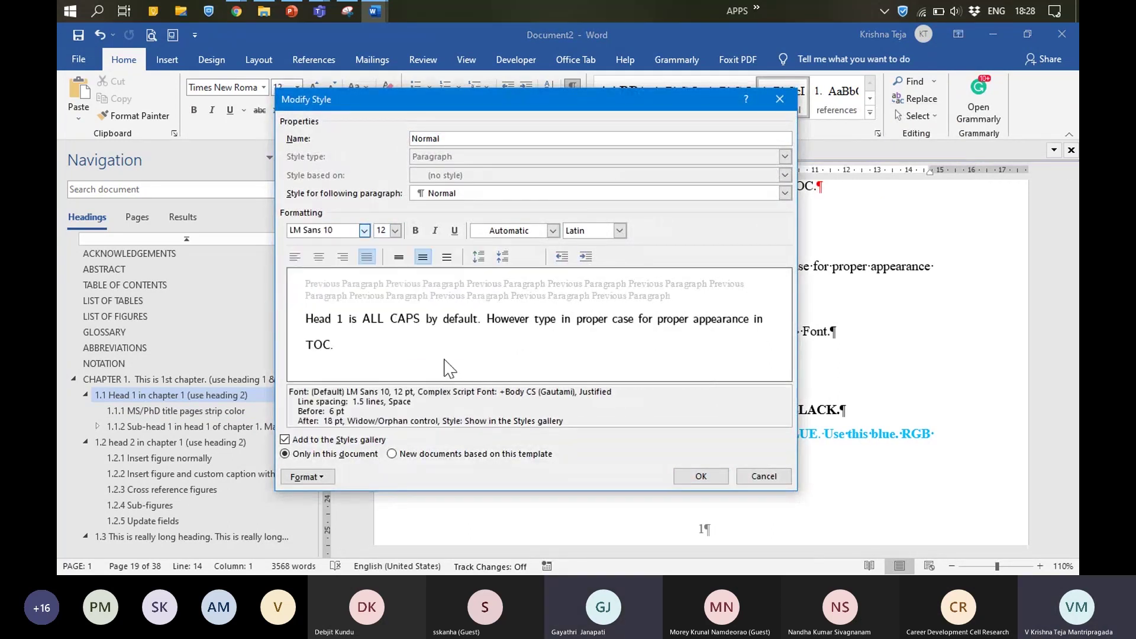
click(700, 476)
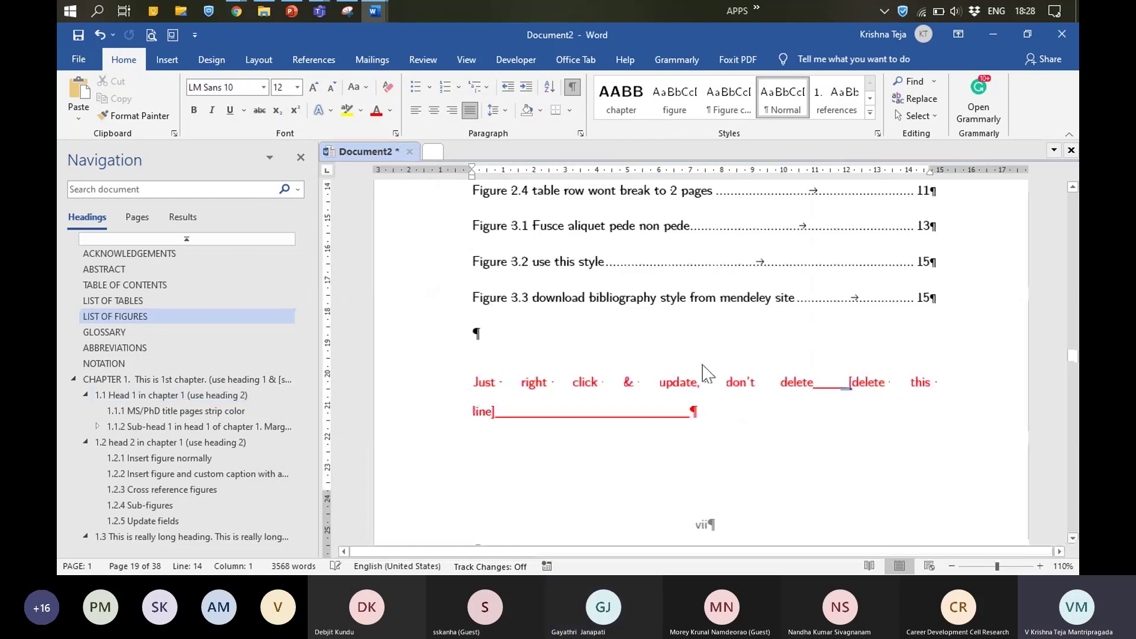
Step: Review the text from heading 1.1.1 down to the figure sections in the new font, and undo the Normal style's font change
click(224, 411)
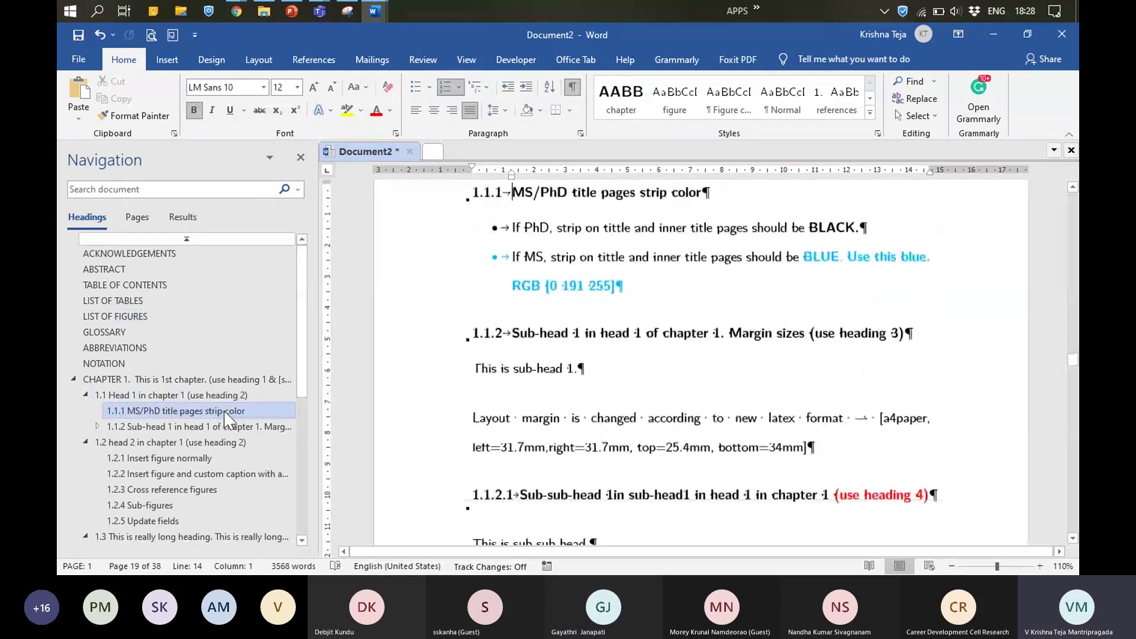
scroll(703, 322, down, 10)
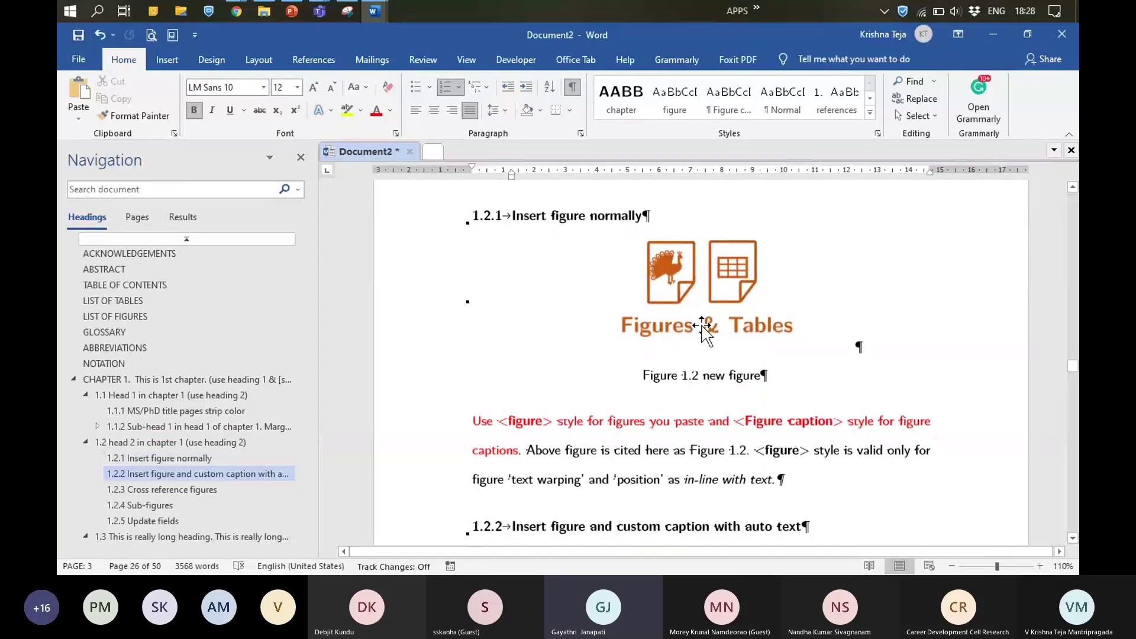
key(ctrl+z)
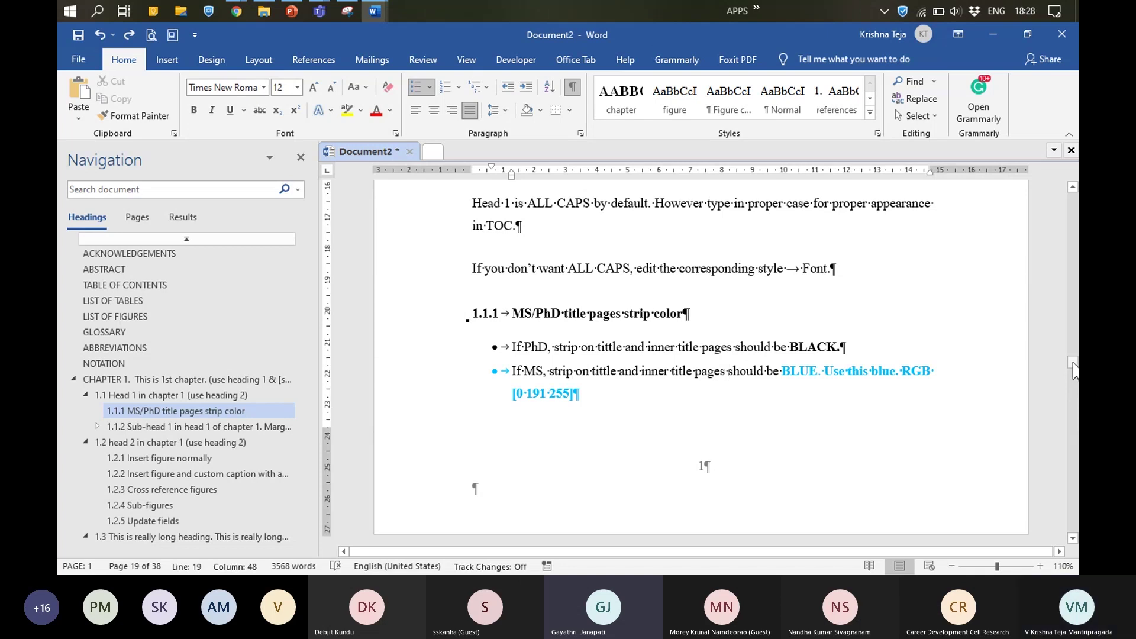
Step: Examine the margin presets and the outline of chapters and headings, leaving the page margins without changes
click(263, 62)
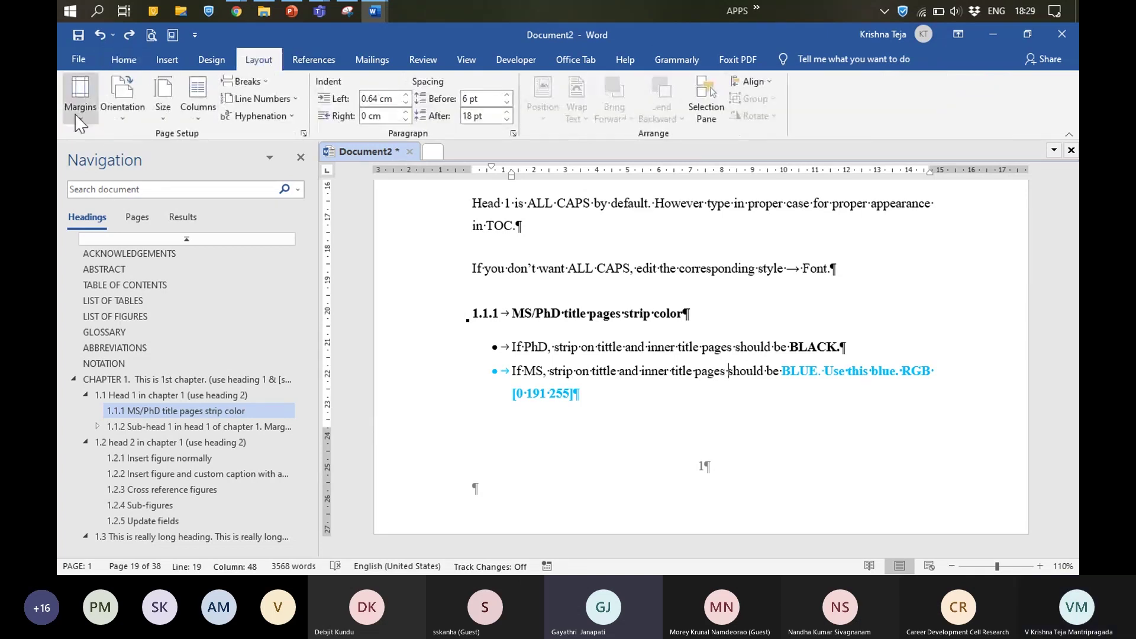
click(80, 97)
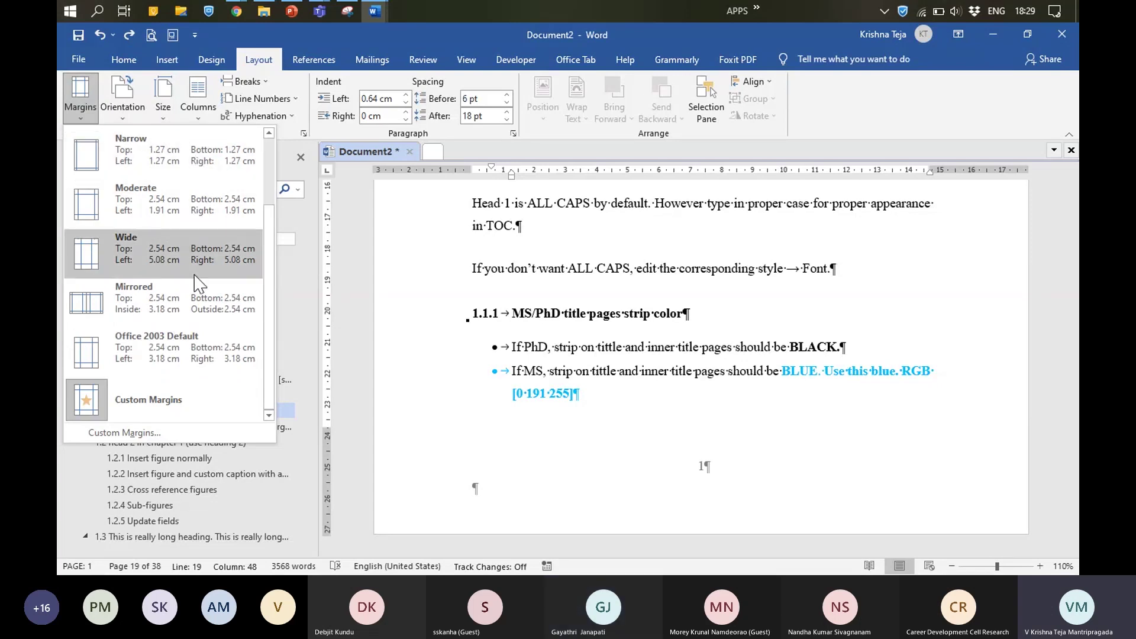
click(810, 271)
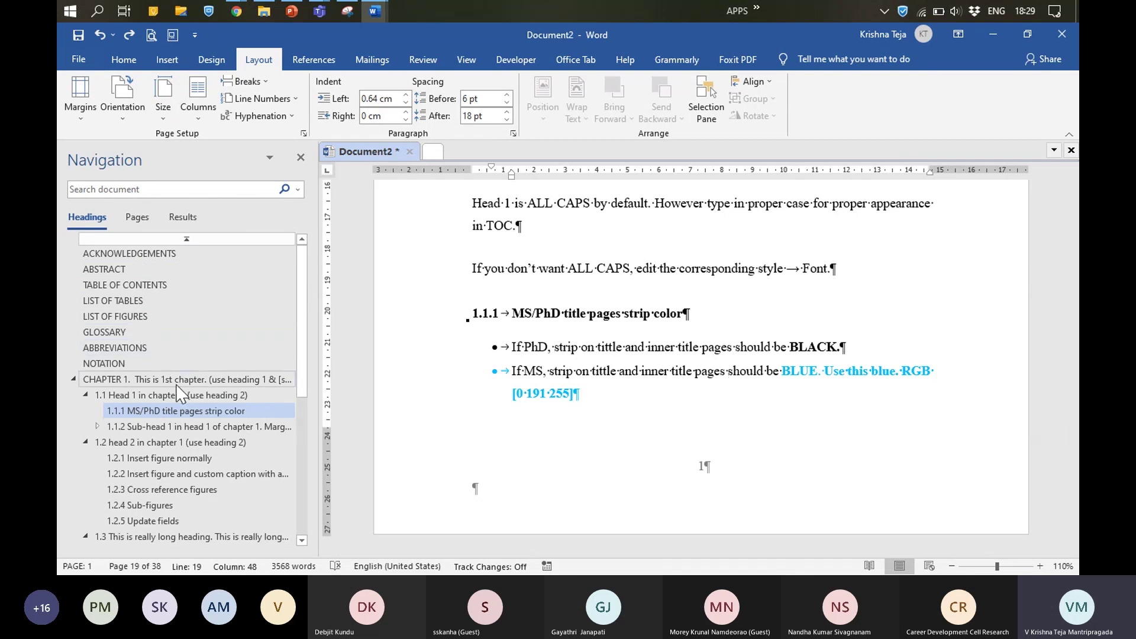
scroll(201, 384, down, 6)
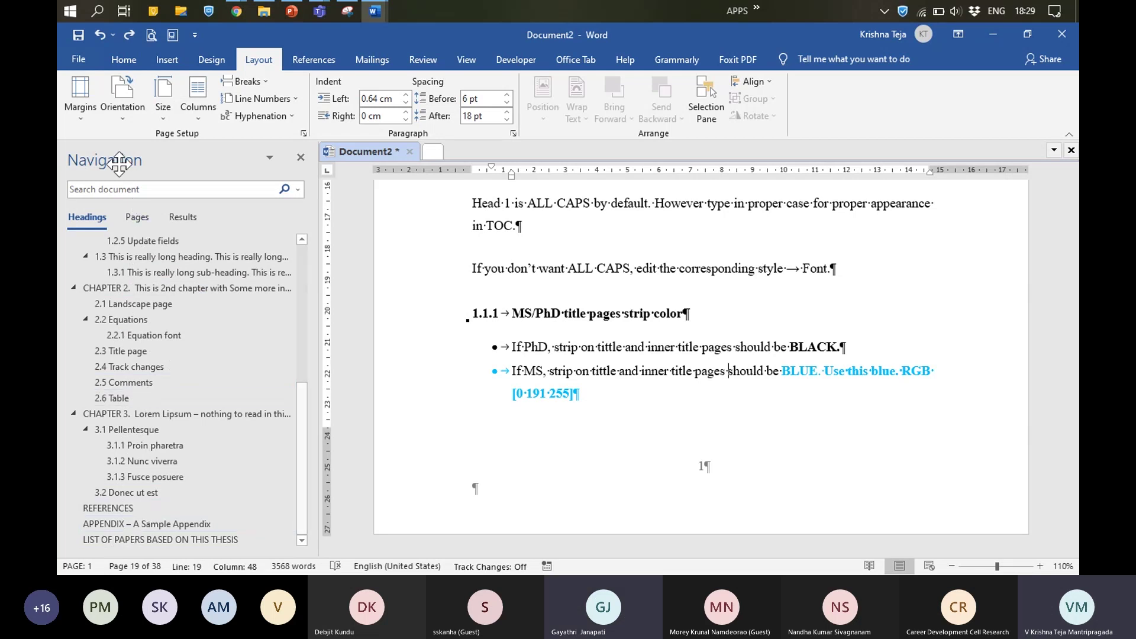
click(80, 95)
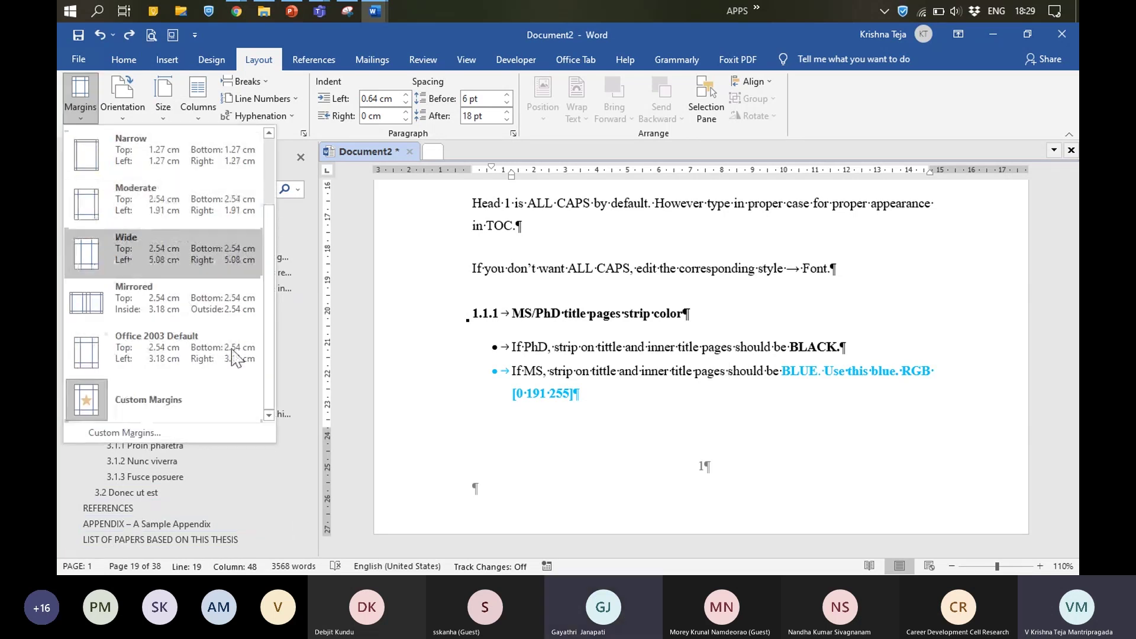
click(685, 436)
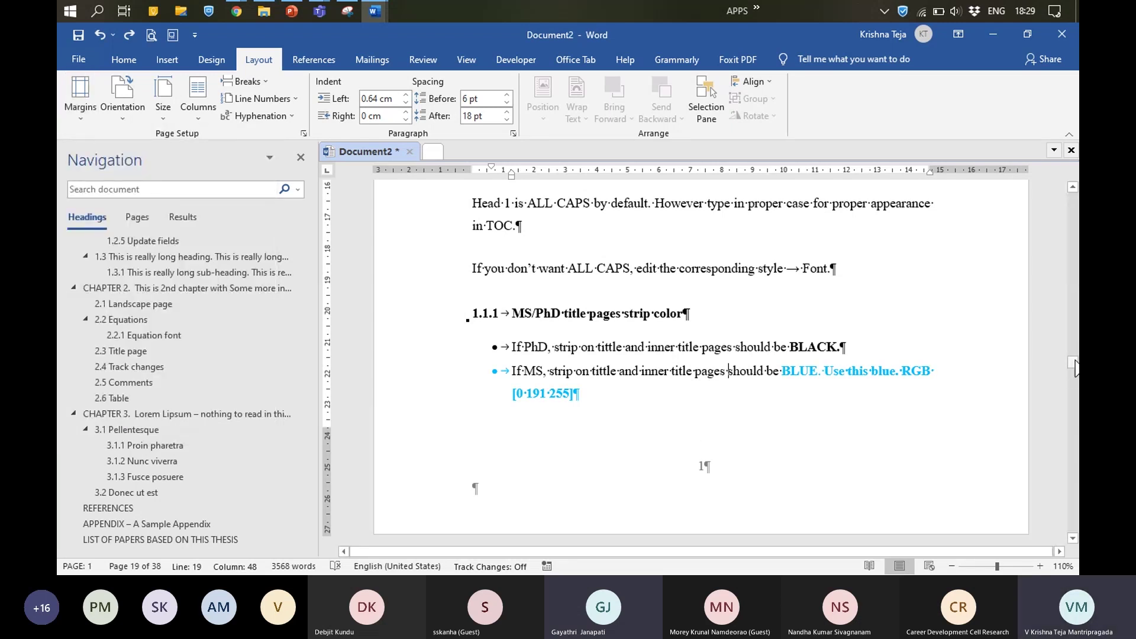
Step: Go back through the section and page breaks before ACKNOWLEDGEMENTS to page 6, and hide the formatting marks
drag(1073, 364, 1072, 269)
drag(1073, 288, 1057, 267)
click(126, 60)
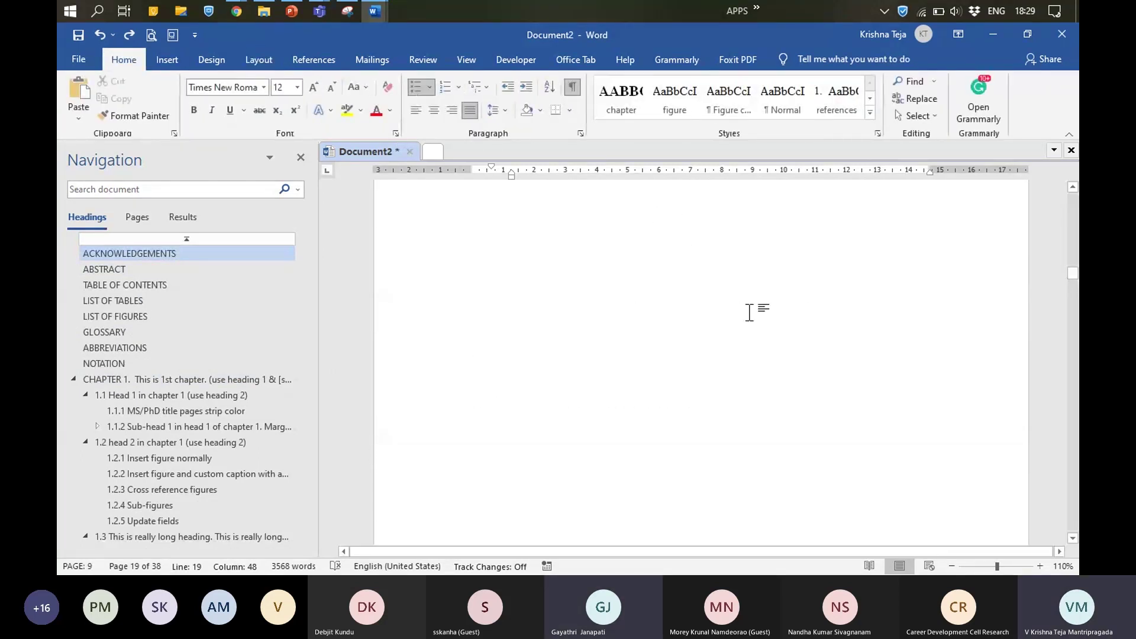
scroll(763, 314, up, 5)
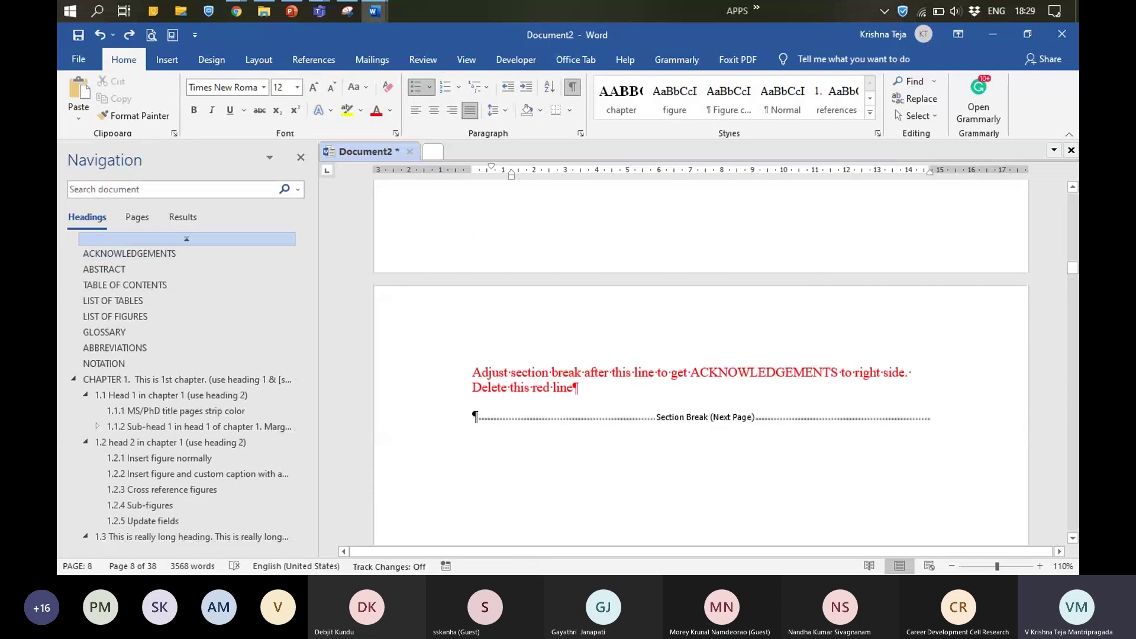
click(714, 423)
scroll(735, 419, up, 5)
scroll(739, 422, up, 10)
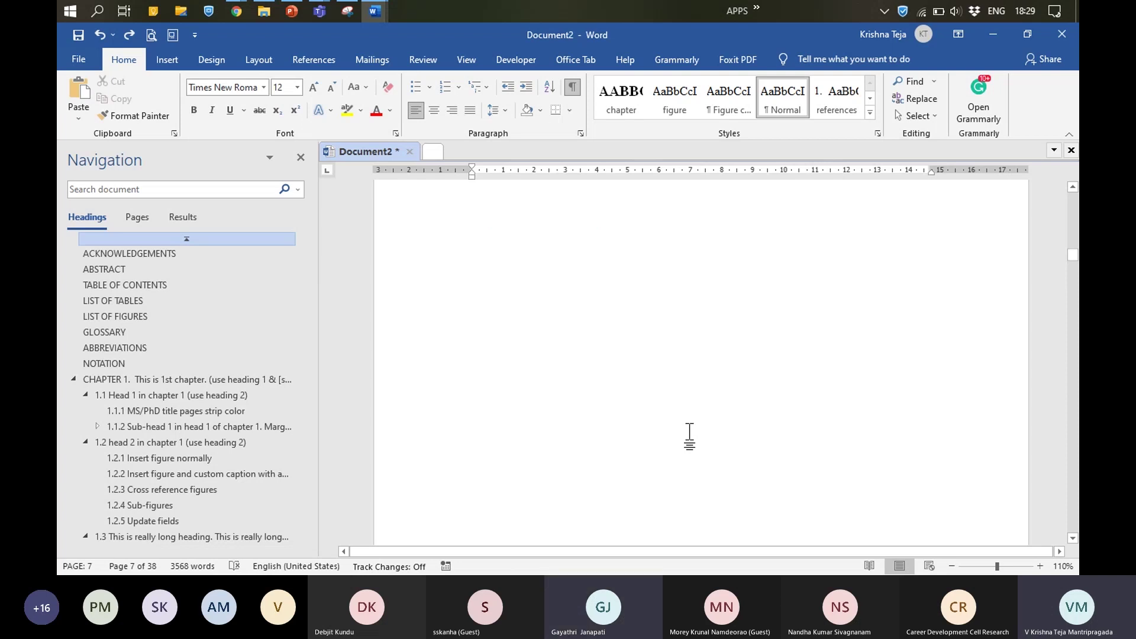
scroll(689, 432, up, 5)
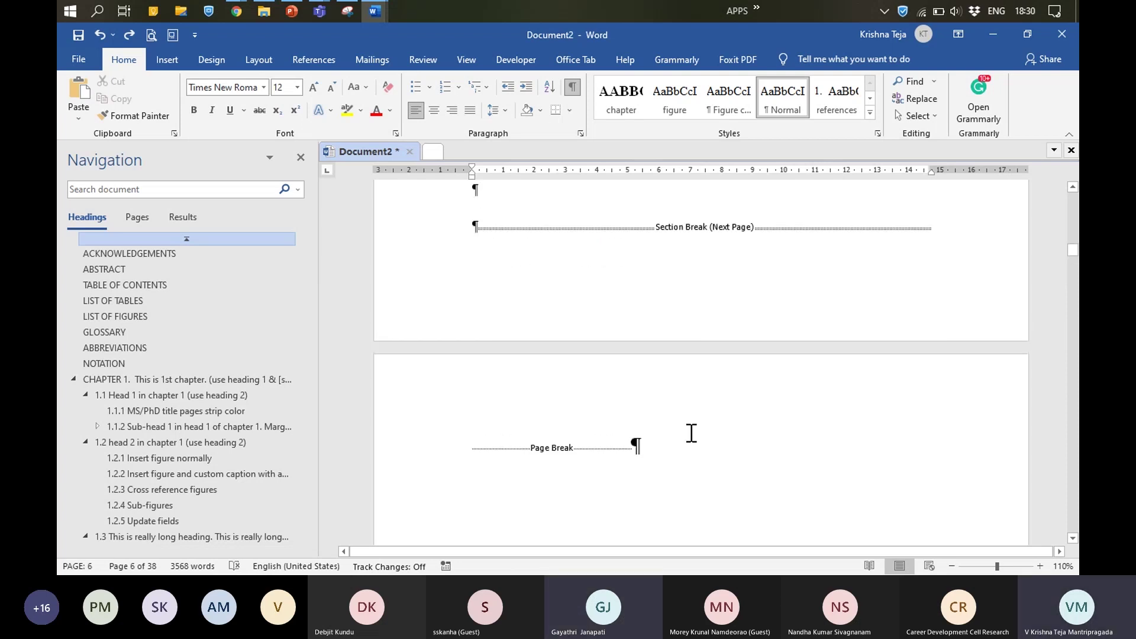
click(572, 87)
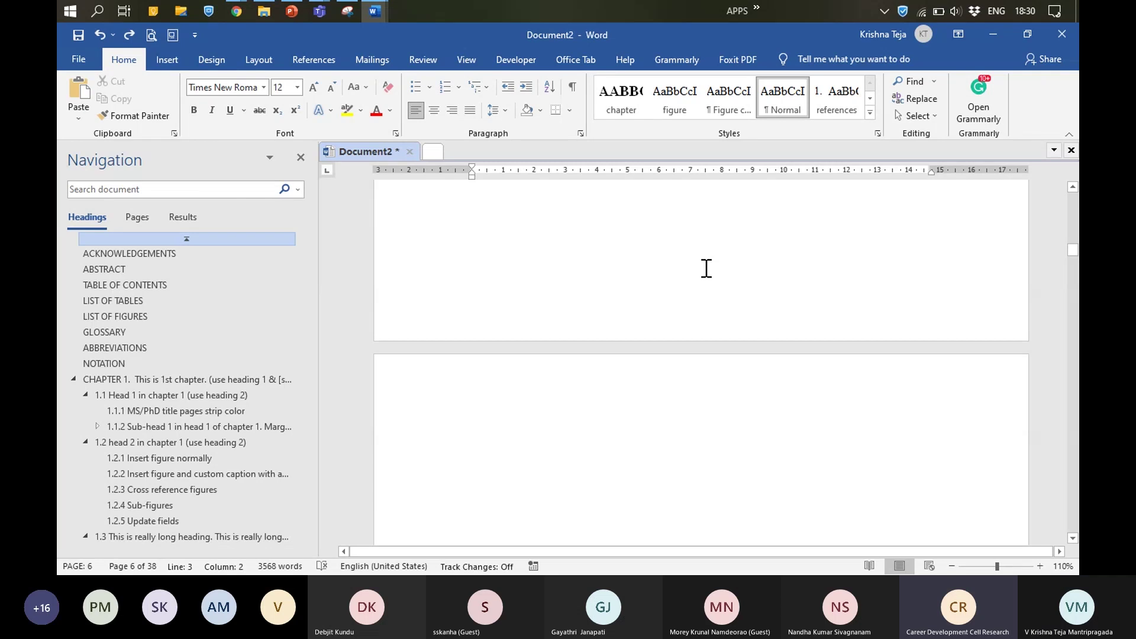
Step: Switch to the Microsoft Teams meeting, look through the session usefulness poll in its chat, and return to the thesis document
mouse_move(325, 11)
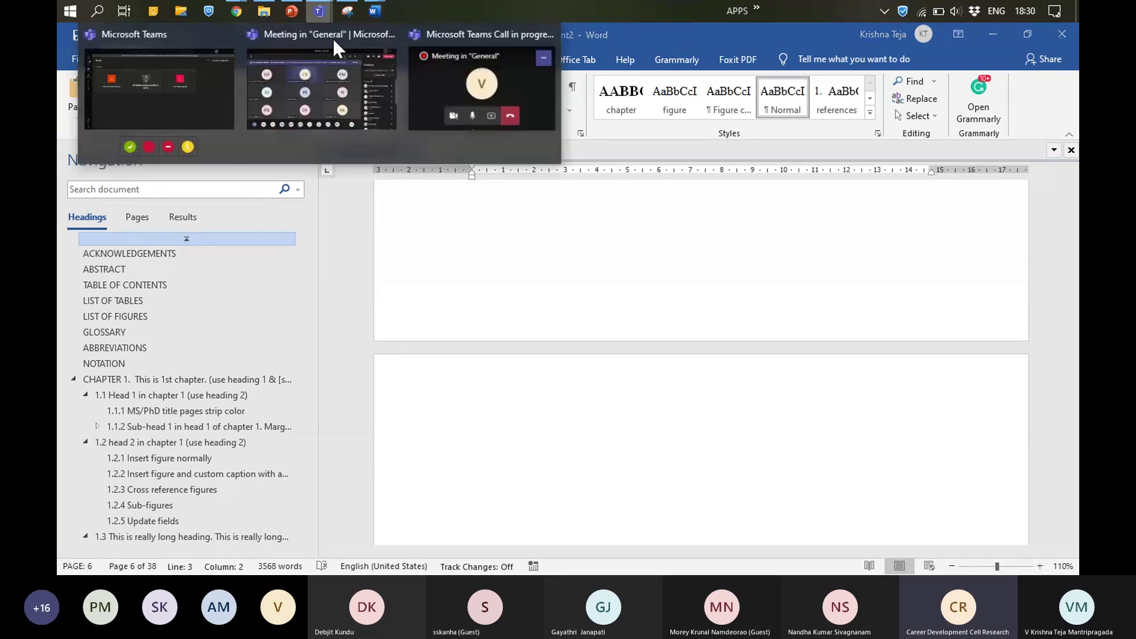
click(349, 102)
click(759, 74)
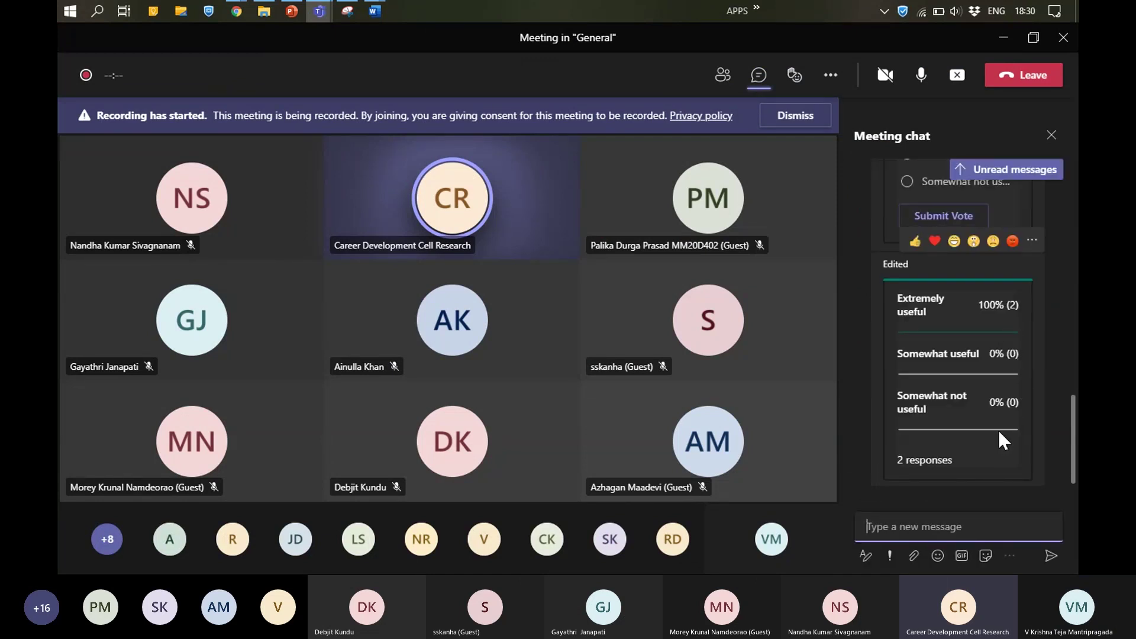
scroll(997, 428, up, 4)
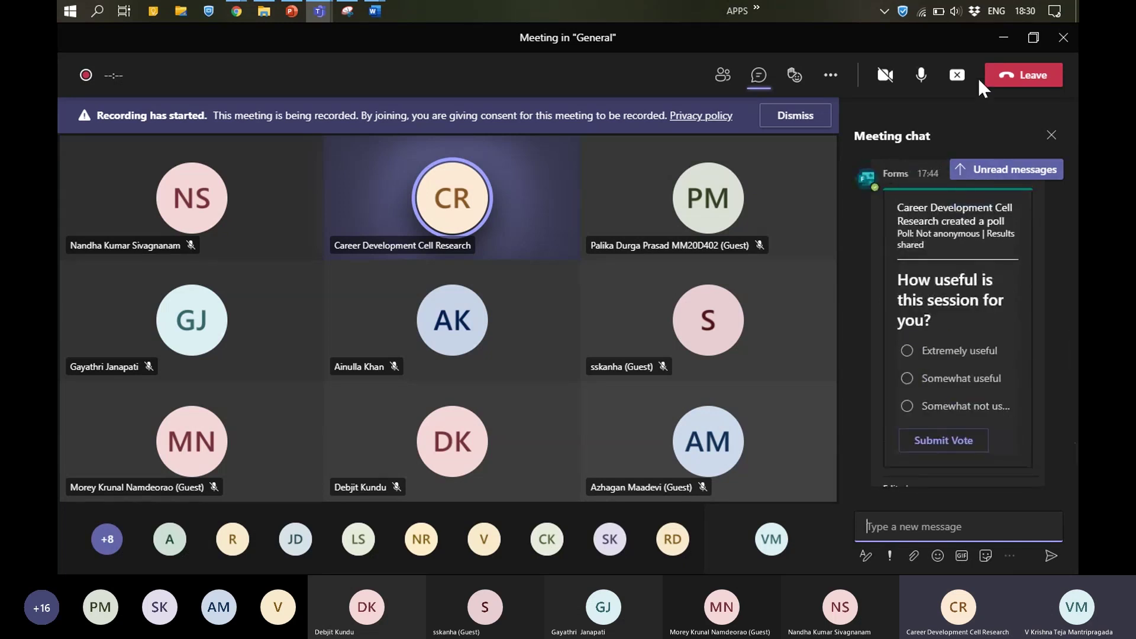
click(1005, 39)
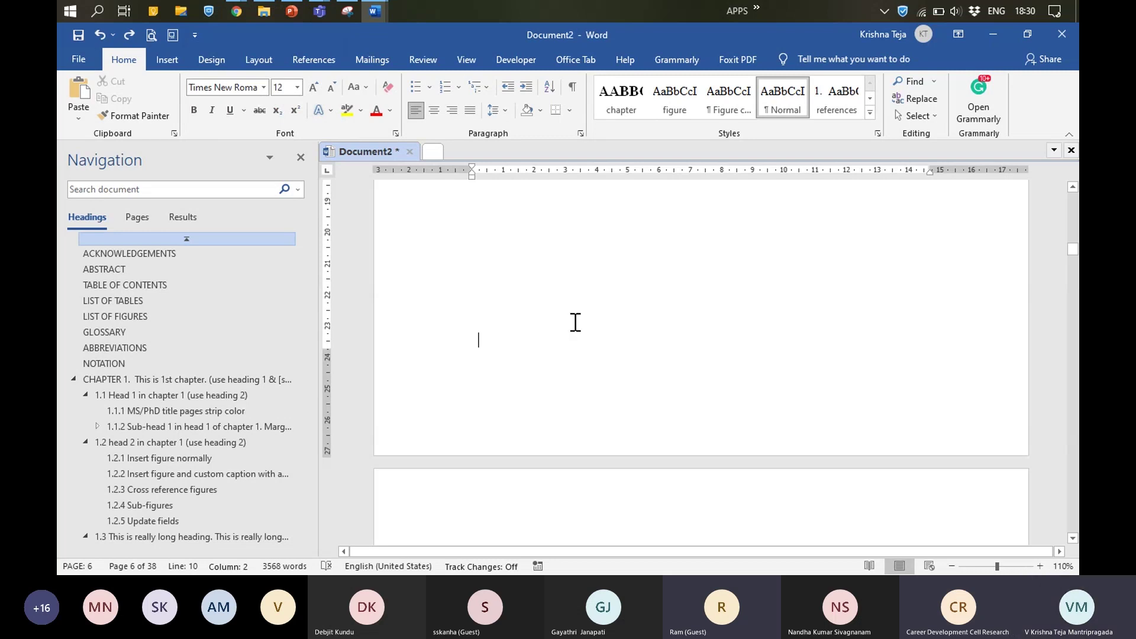
key(Up)
key(Up)
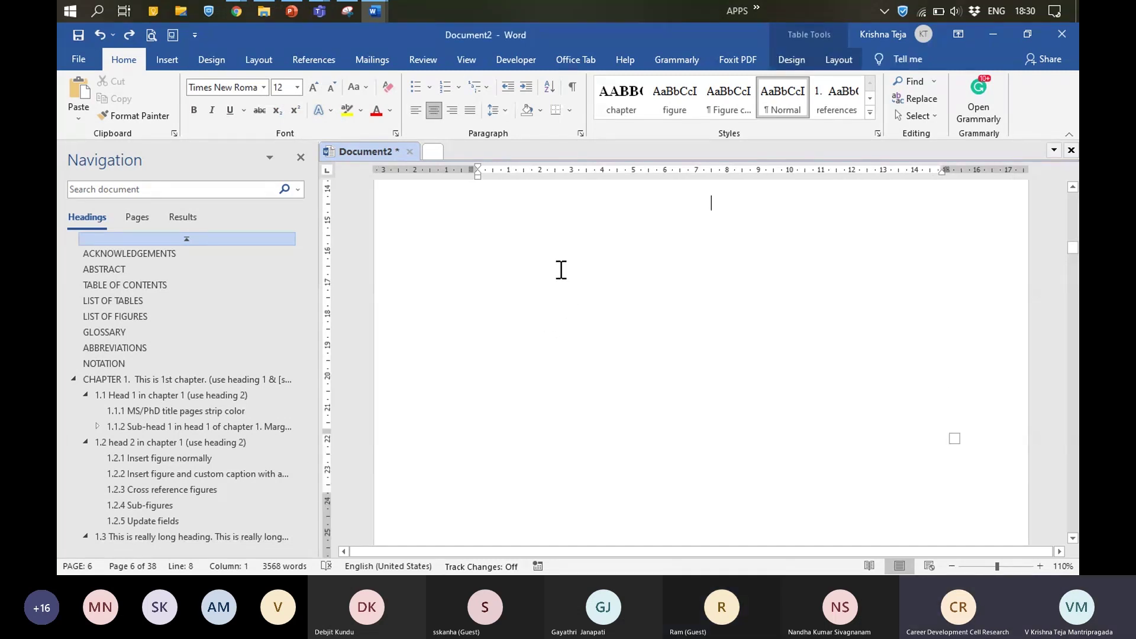
Step: Switch to File Explorer and go up from the Institute template folder to the OneDrive root, then open the TEMPLATES folder
scroll(561, 269, up, 3)
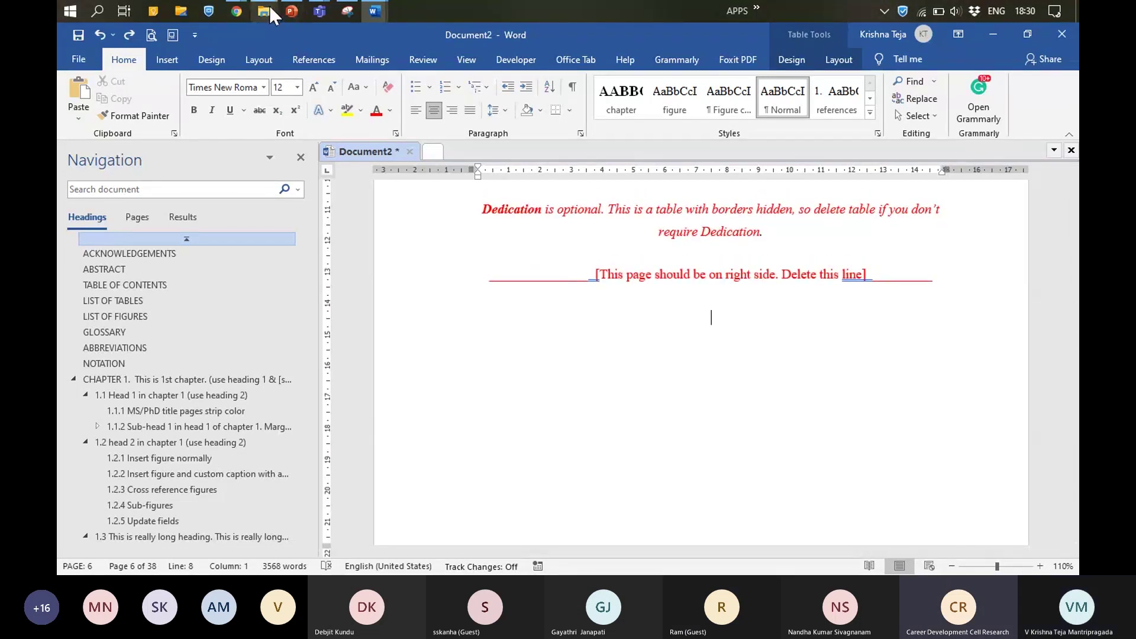
mouse_move(269, 5)
click(285, 100)
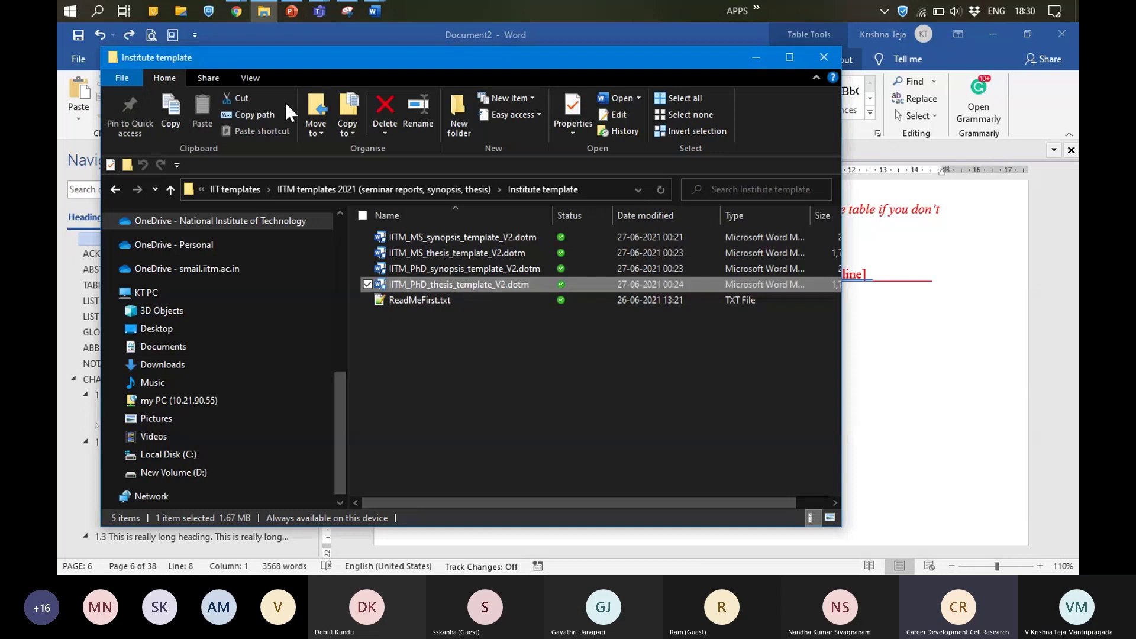
click(537, 361)
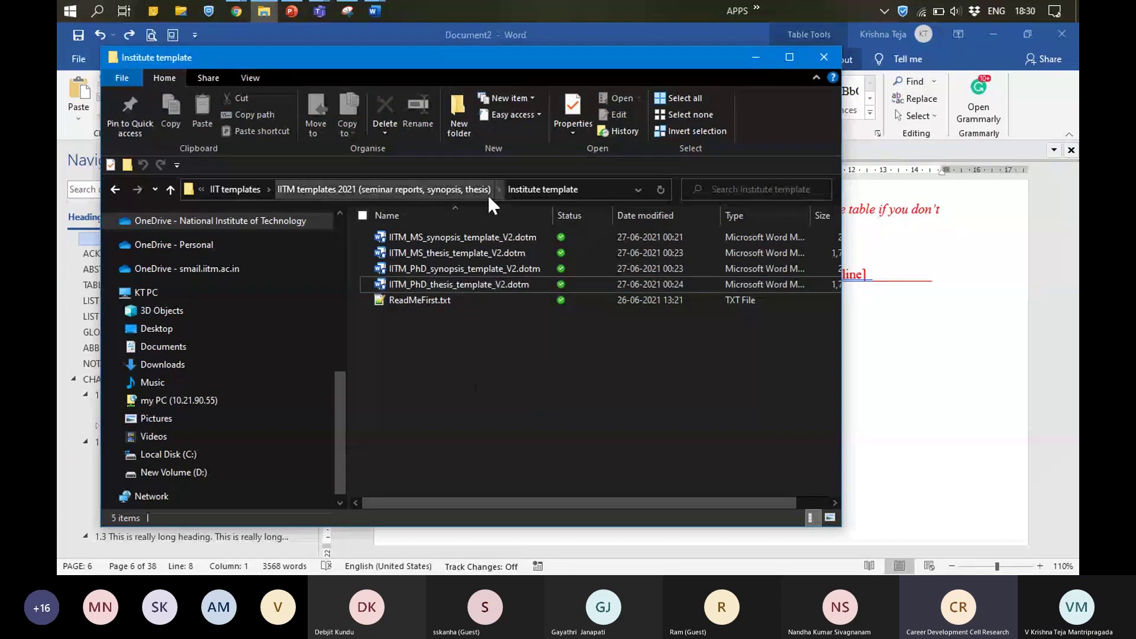
click(230, 187)
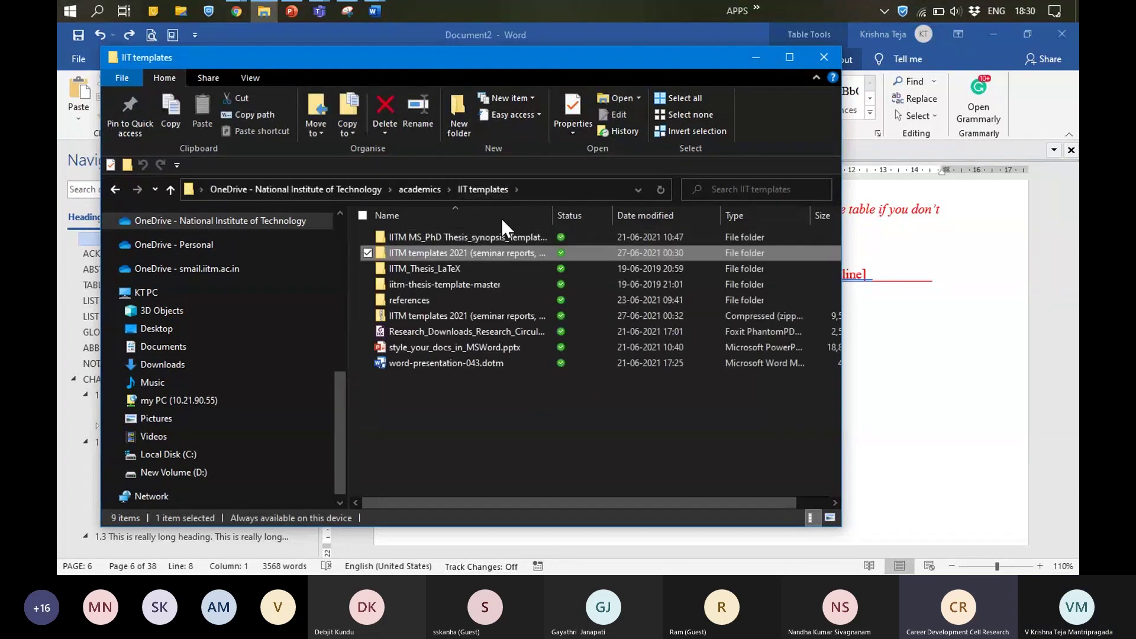
click(406, 188)
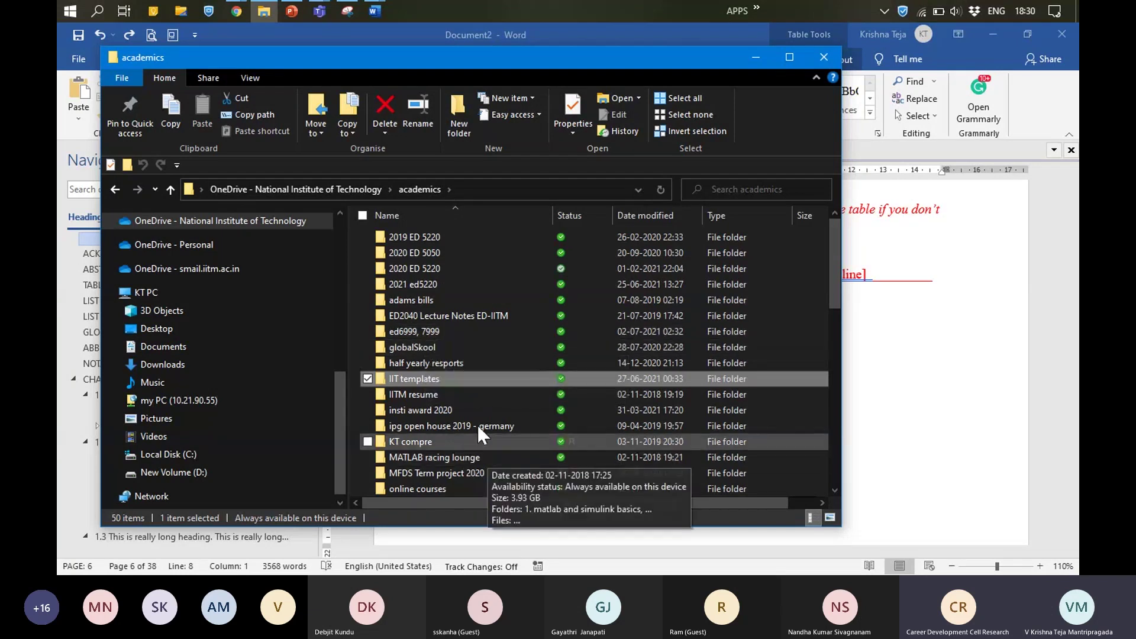
click(365, 184)
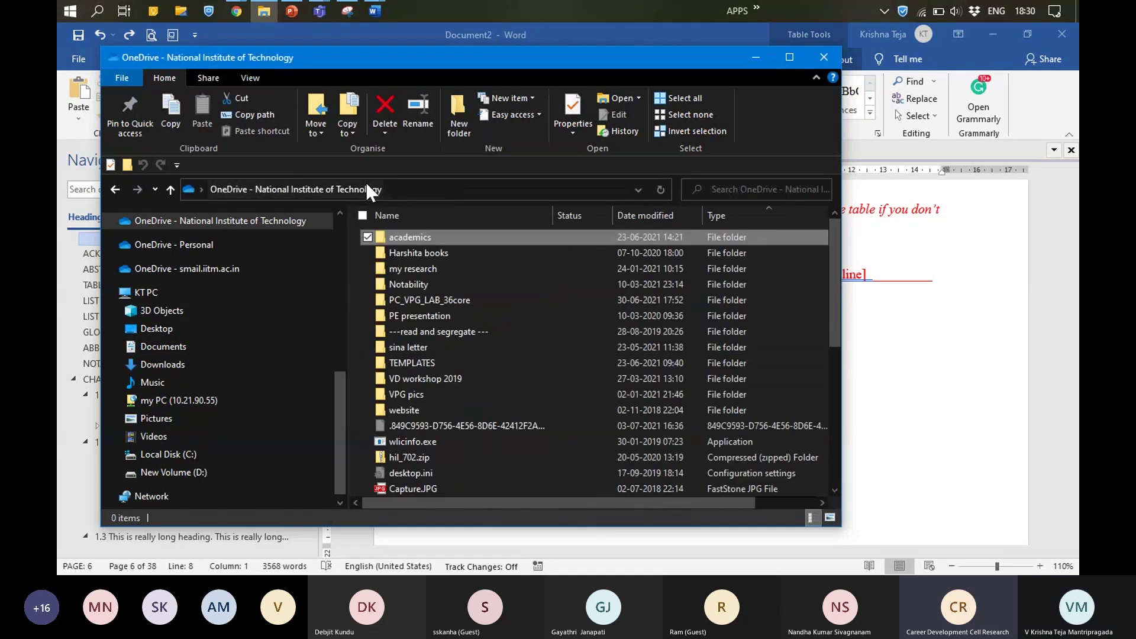
double_click(434, 363)
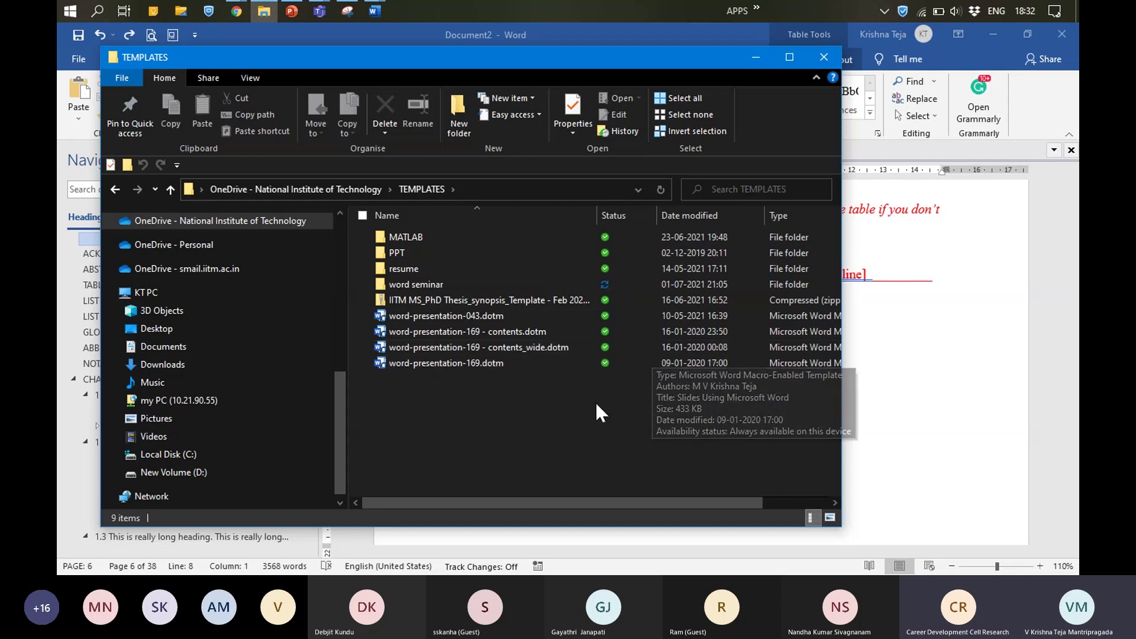
Step: Check the PPT folder, then open "Ogden Model PE apps Manual.docx" from the examples folder inside word seminar
double_click(414, 251)
click(431, 190)
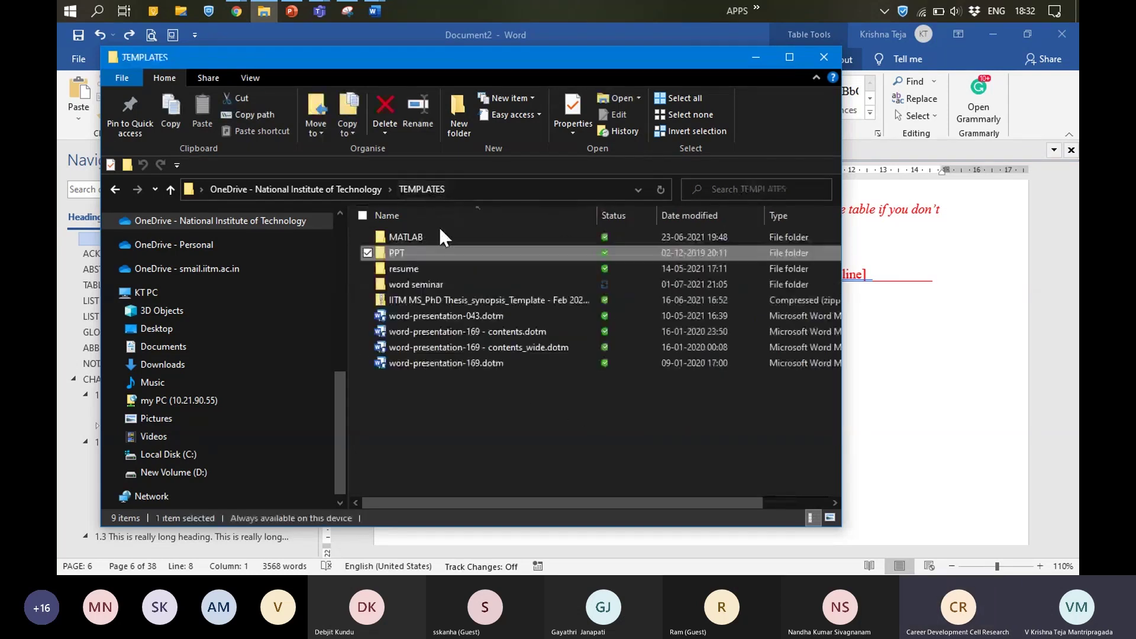
double_click(446, 286)
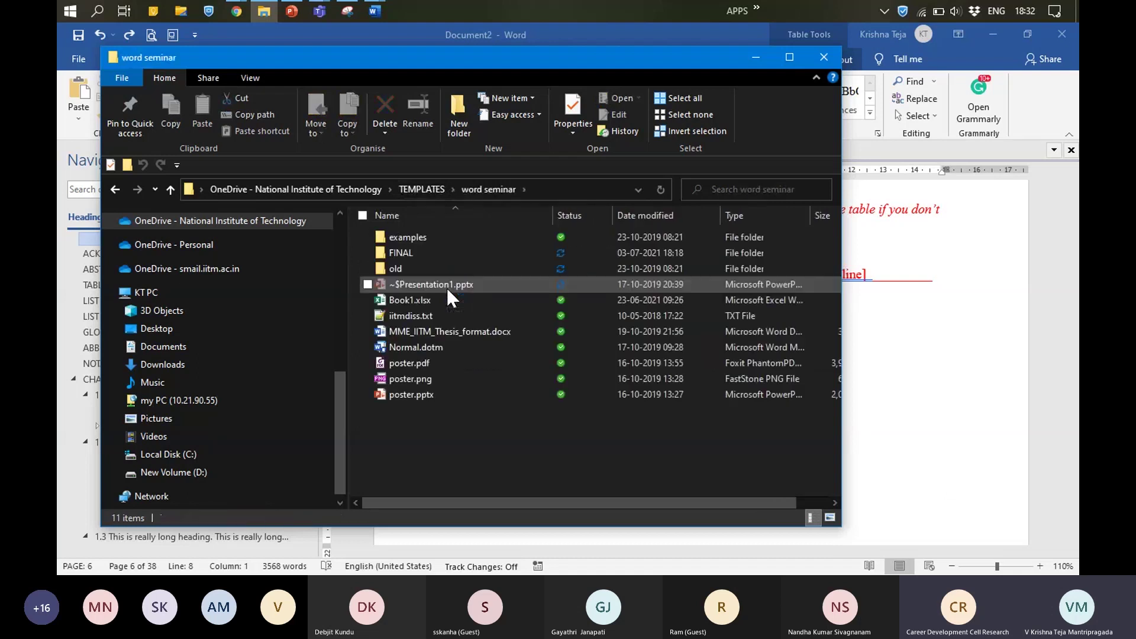
double_click(445, 240)
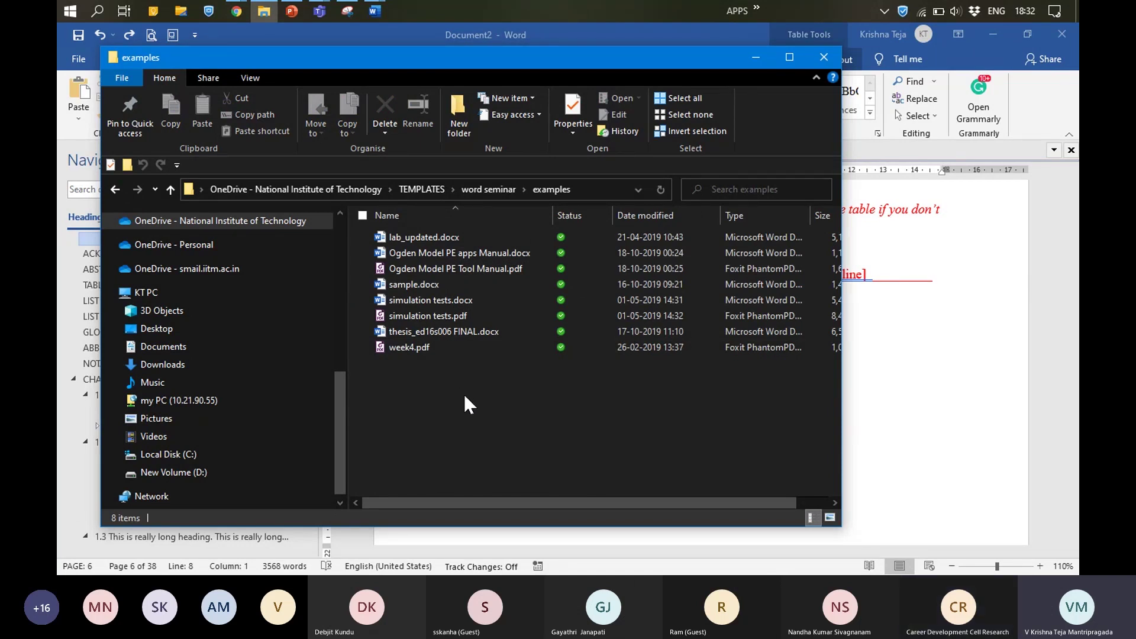
double_click(523, 250)
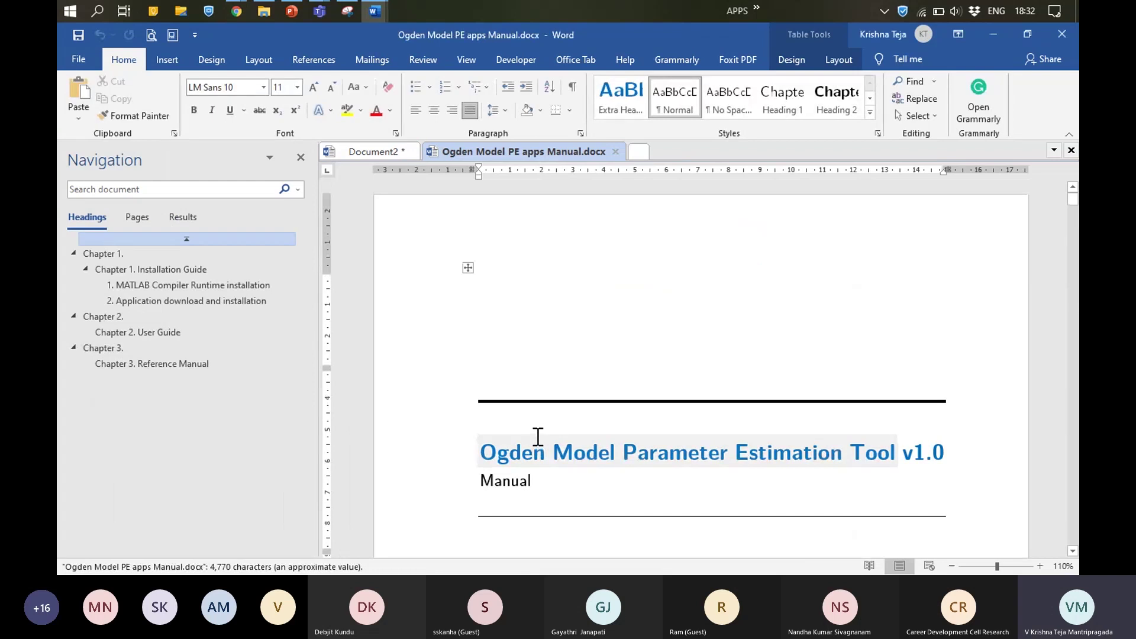
Step: Review the manual at reduced zoom from its title page through Contents to the Chapter 2 heading, comparing chapter titles with the page headers
scroll(652, 331, down, 3)
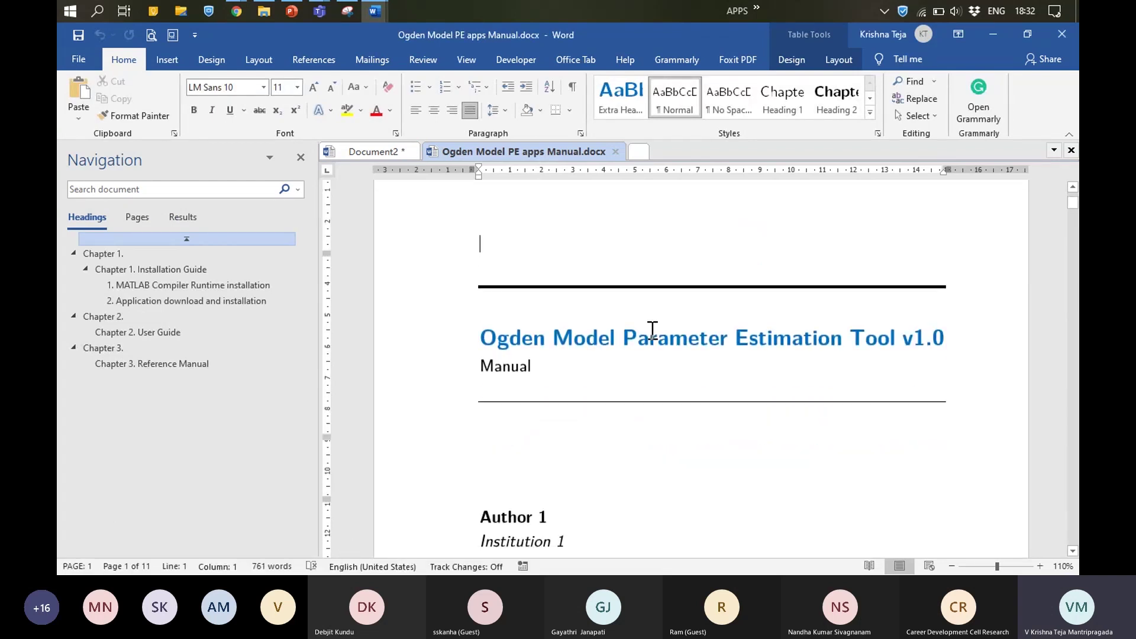
scroll(652, 330, down, 2)
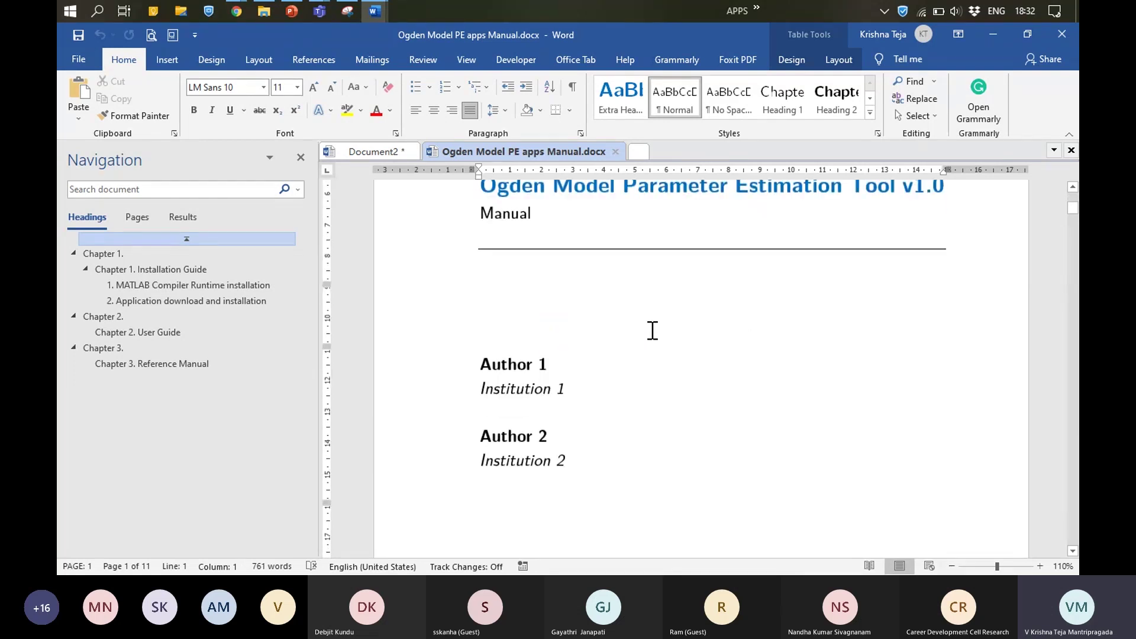
ctrl+scroll(652, 330, down, 4)
scroll(606, 322, down, 10)
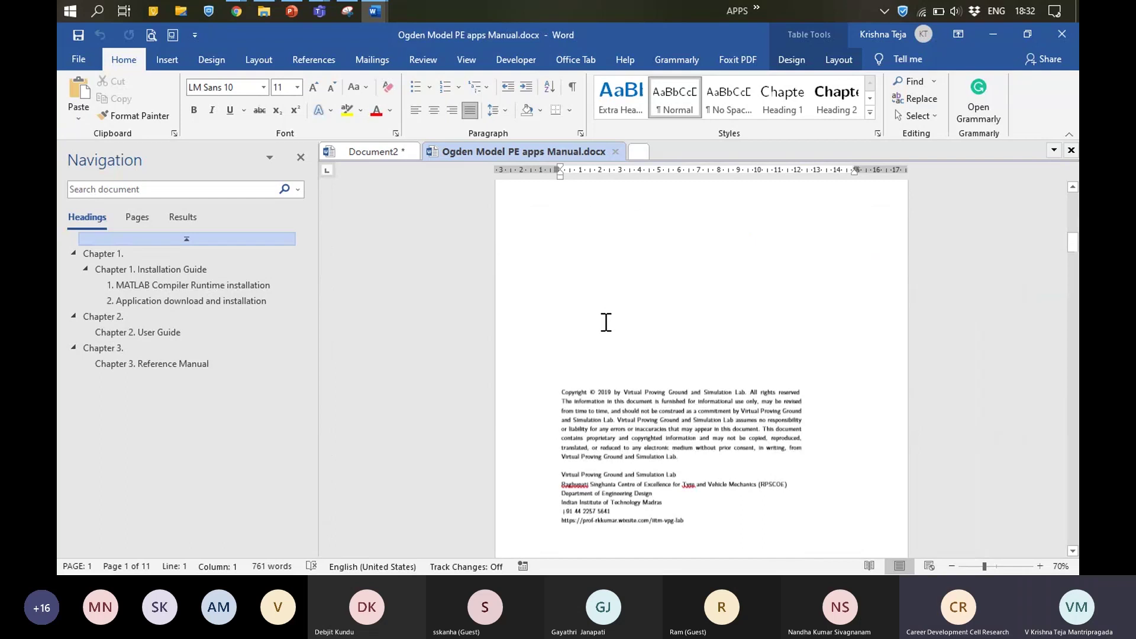
scroll(606, 323, down, 4)
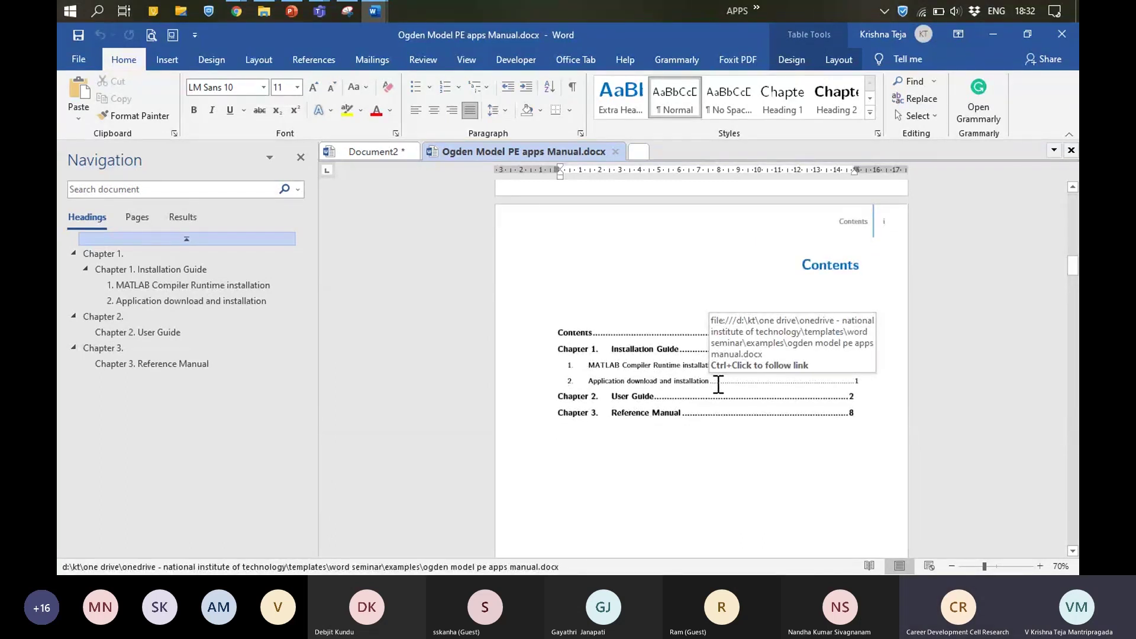
scroll(718, 384, down, 2)
scroll(718, 384, down, 8)
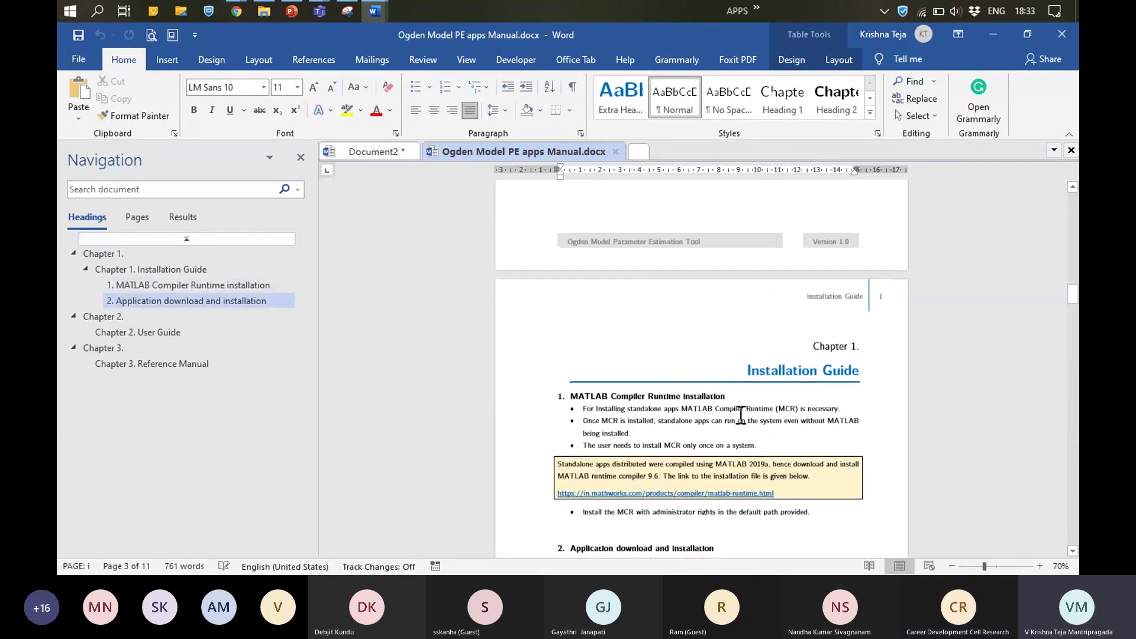
scroll(763, 474, down, 1)
click(792, 323)
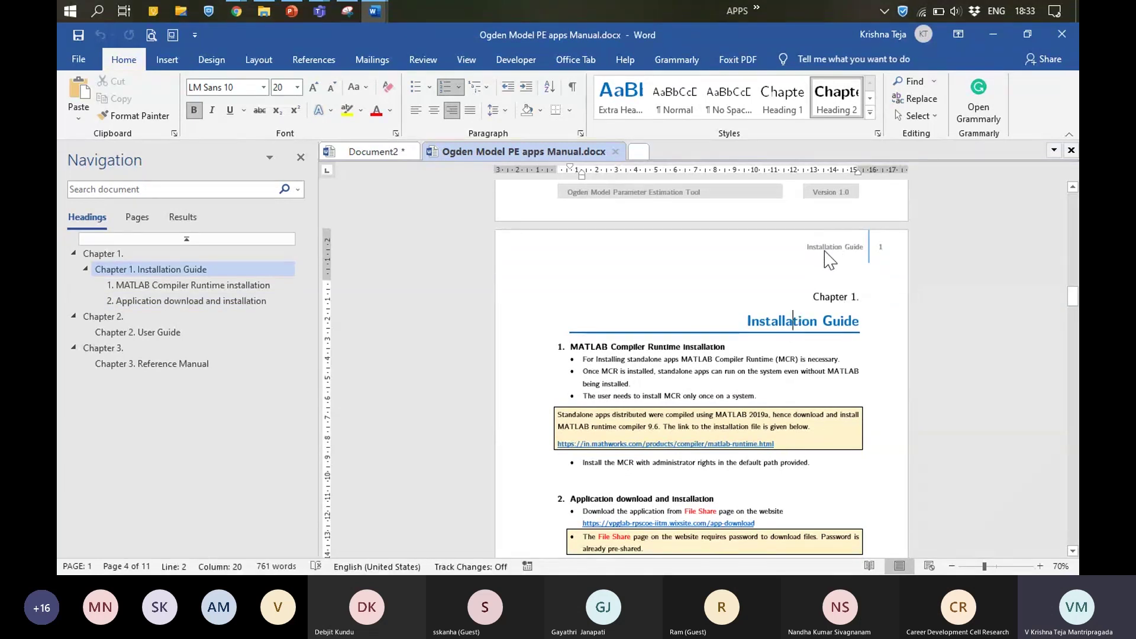
scroll(823, 266, down, 10)
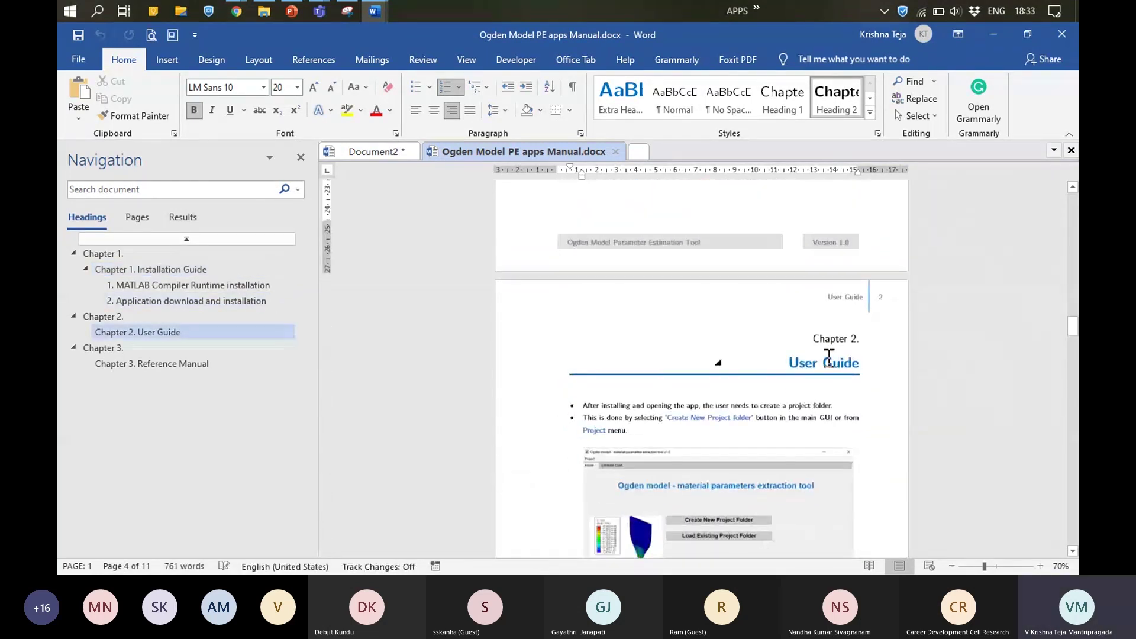
click(821, 343)
click(856, 306)
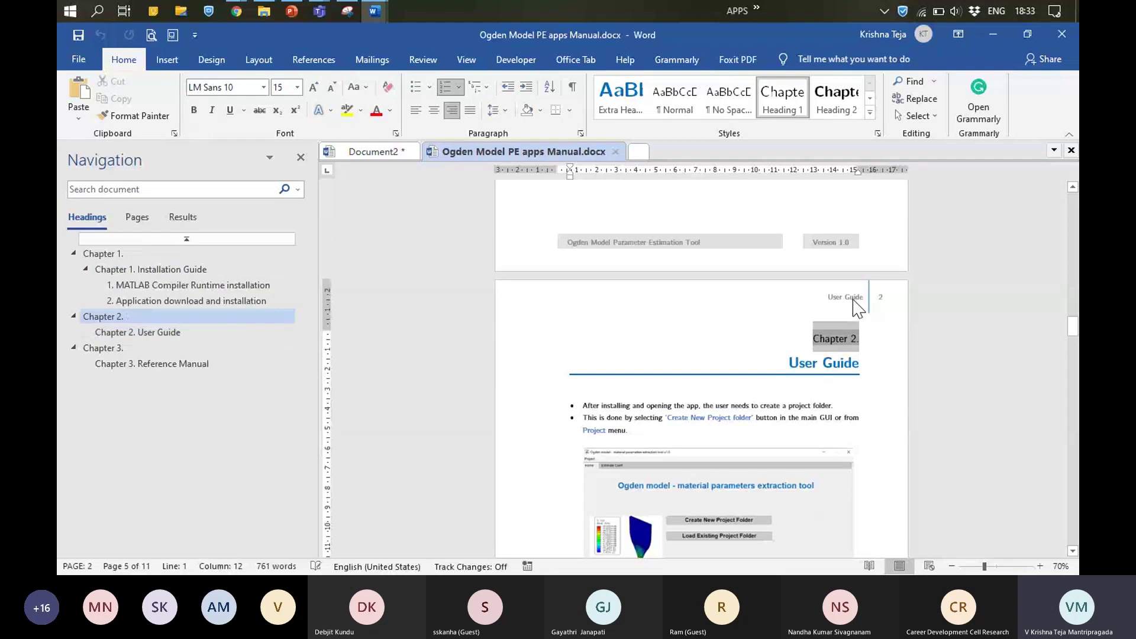
Step: Inspect the User Guide chapter with formatting marks shown, hide them after Figure 2, and review the pages through Figure 5
click(572, 88)
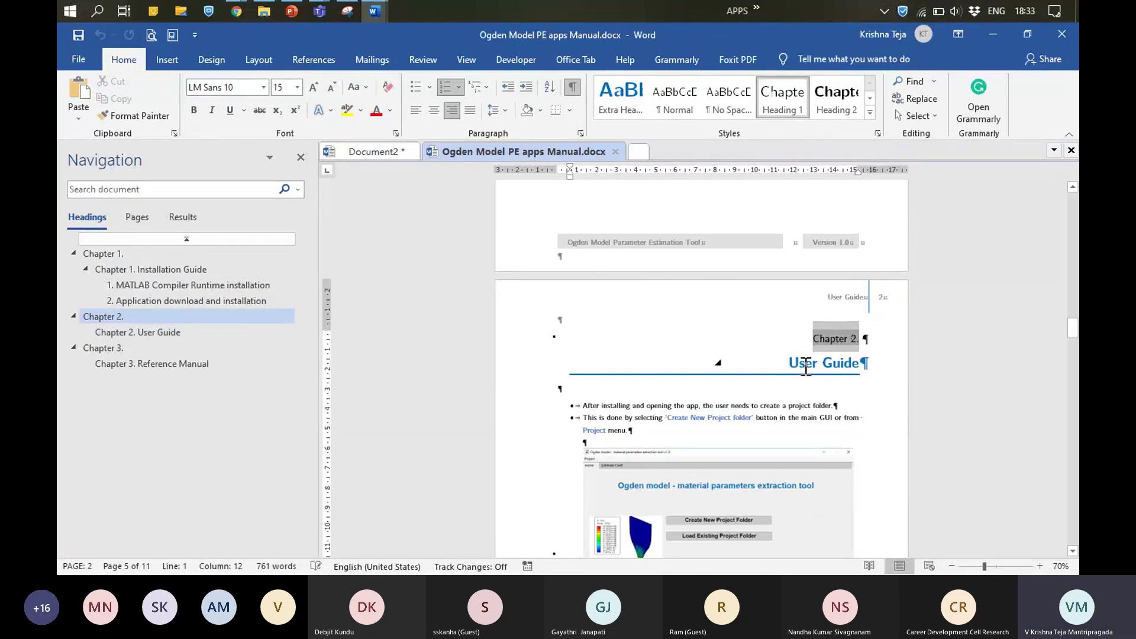
scroll(807, 363, up, 5)
scroll(718, 349, down, 5)
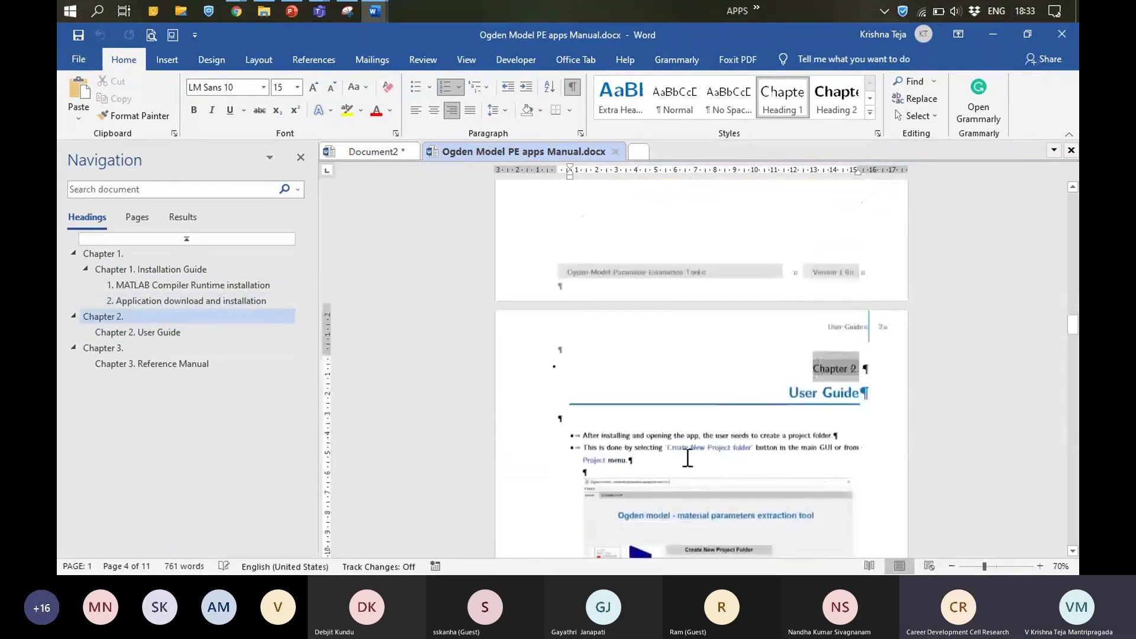
scroll(692, 391, down, 2)
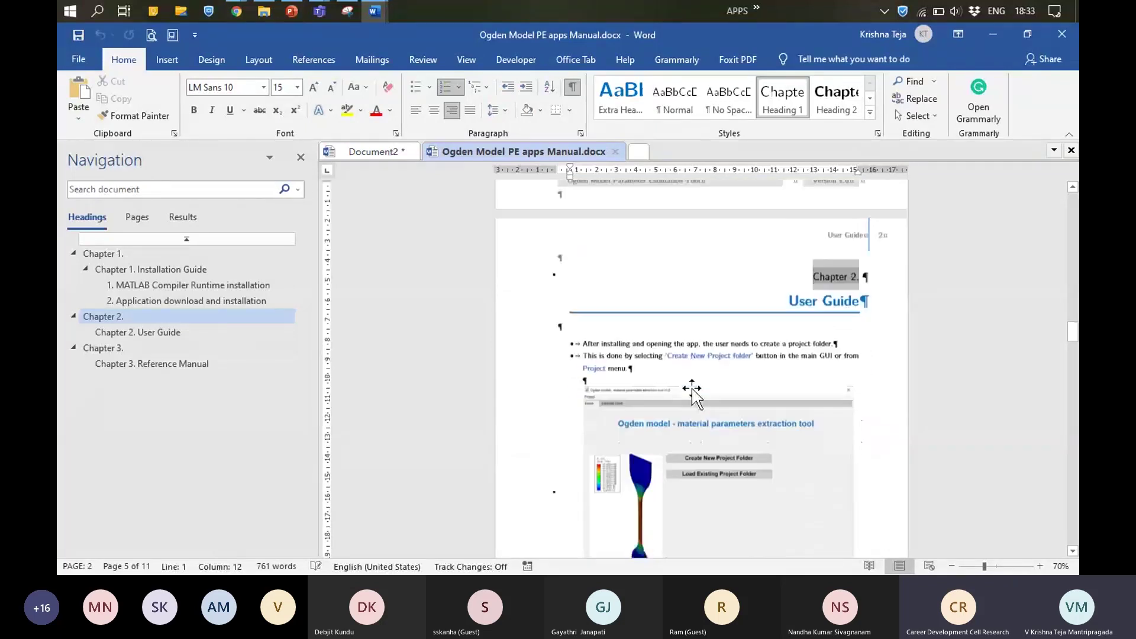
scroll(748, 423, down, 20)
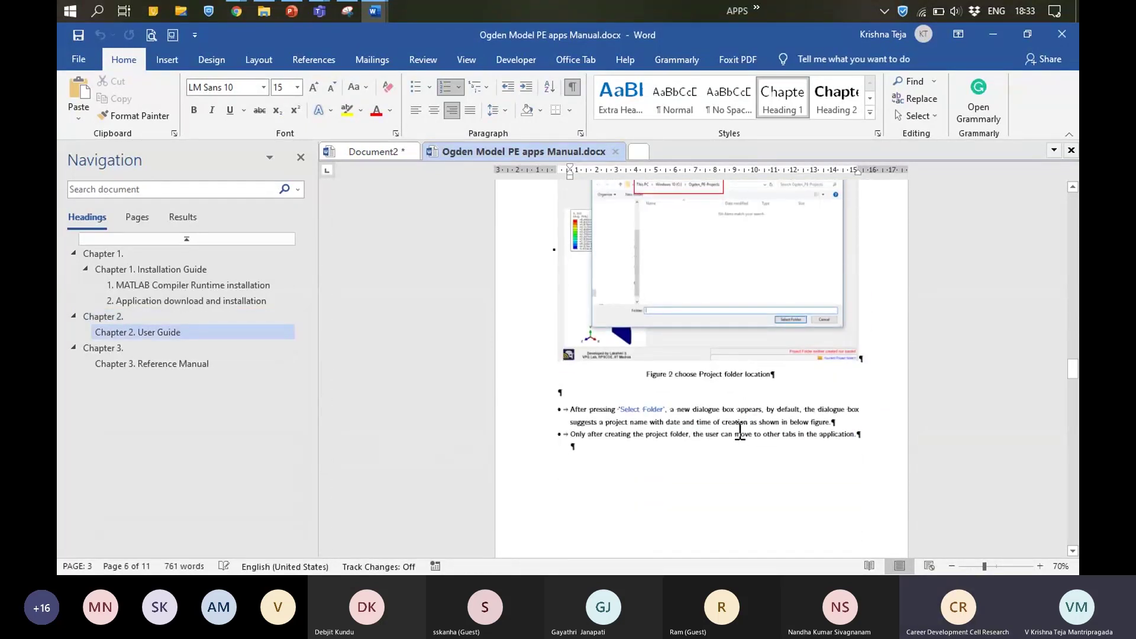
click(572, 87)
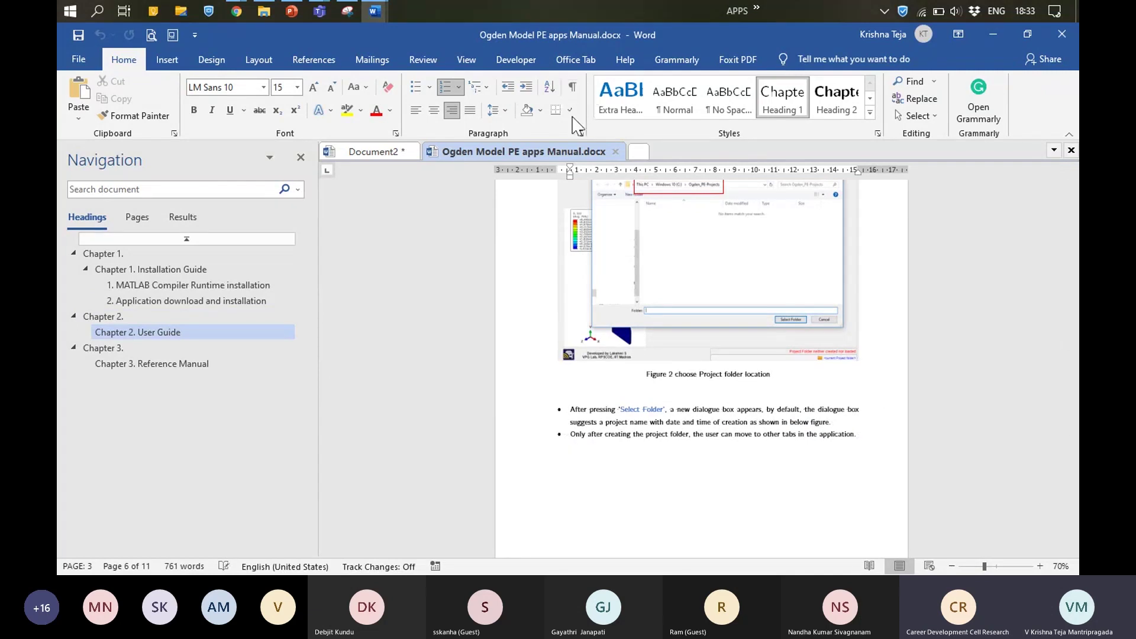
click(739, 422)
scroll(740, 424, down, 15)
scroll(738, 426, down, 15)
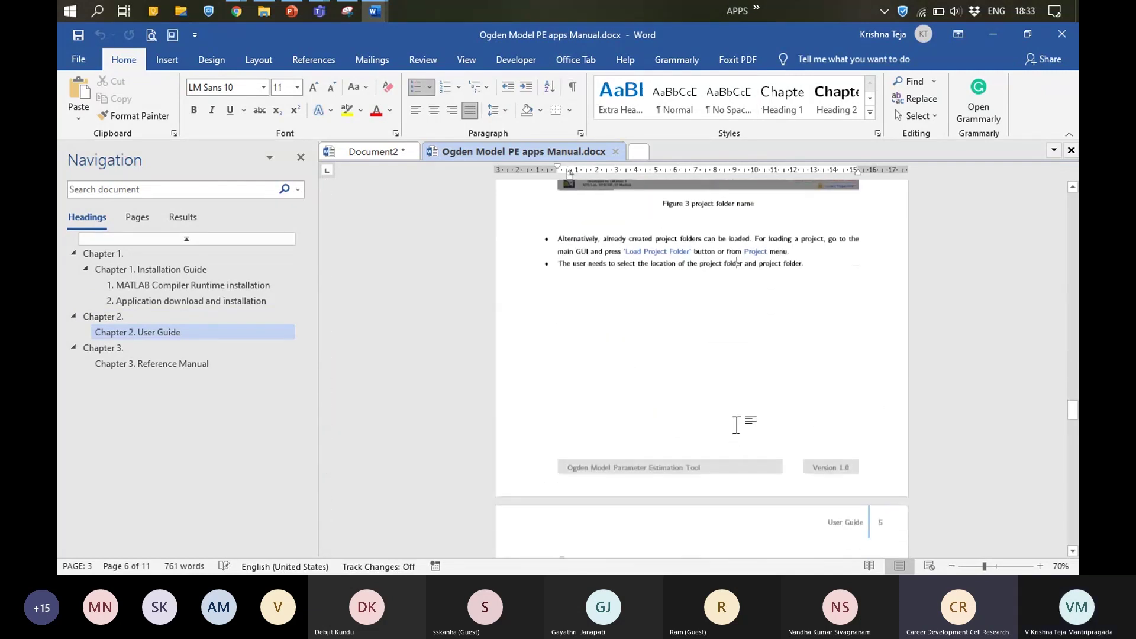
scroll(736, 422, down, 6)
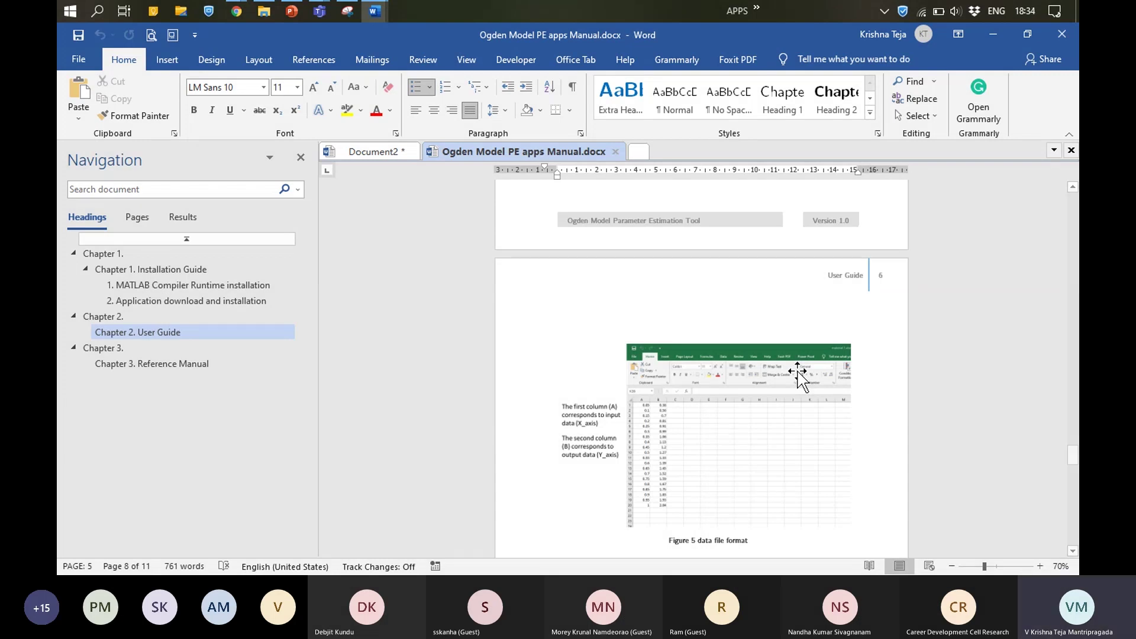
Step: Leave the manual, switch to the Document1 slides, and place the cursor in the cosine sub-equation (4.2b)
click(1062, 33)
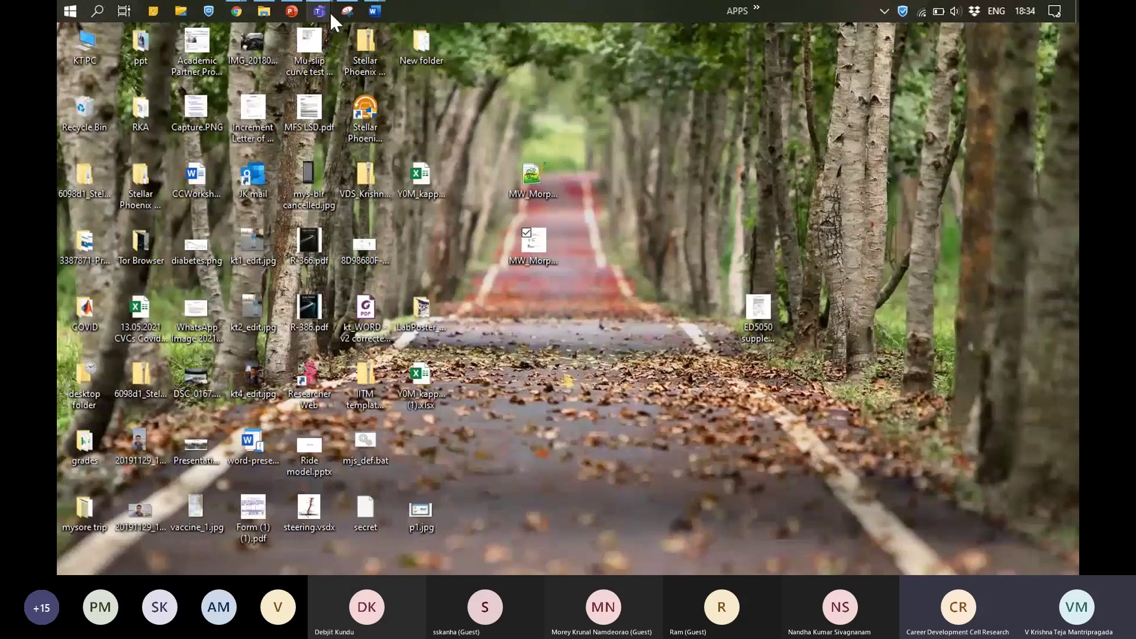
mouse_move(370, 10)
click(255, 112)
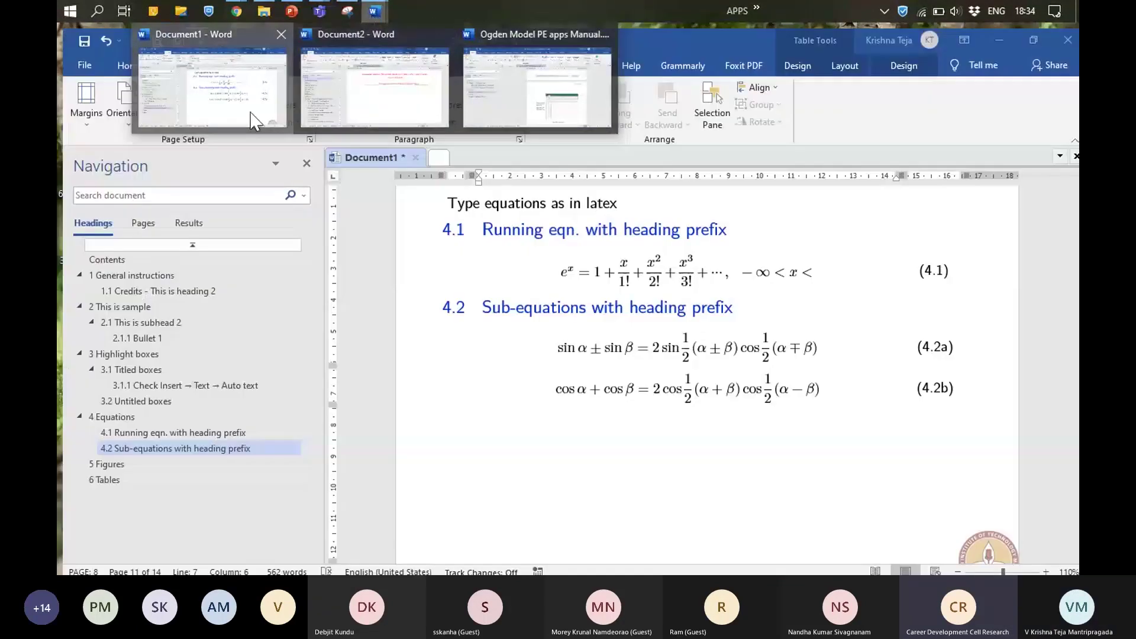
click(629, 383)
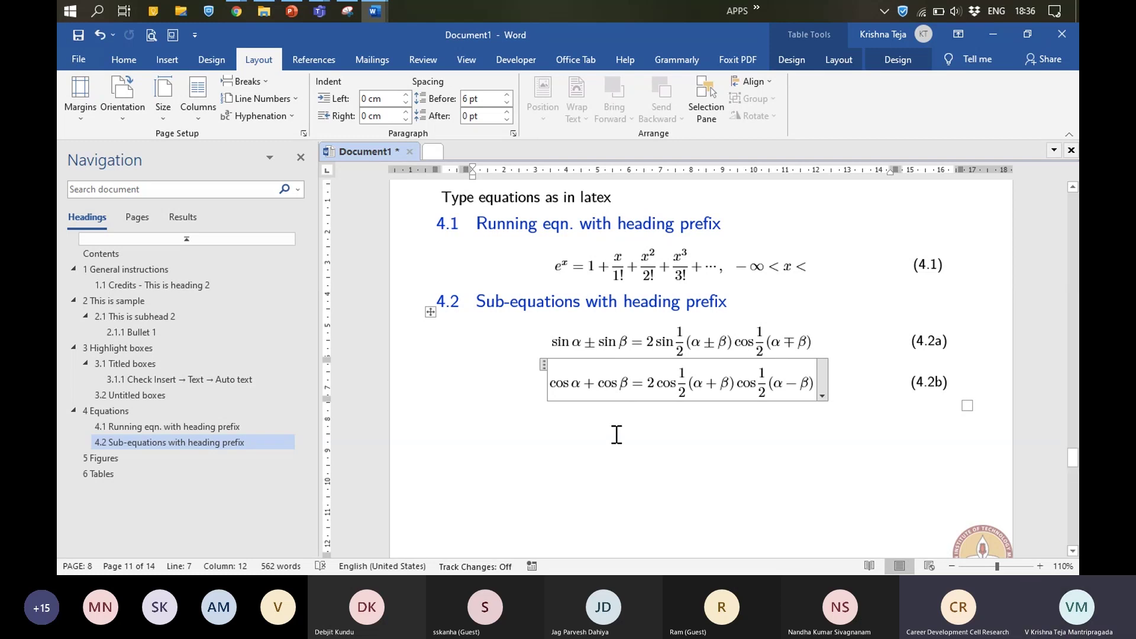
Step: Switch to style_your_docs_in_MSWord.pptx in PowerPoint, look through its slide thumbnails from the last to the first, and show the animation options
click(293, 12)
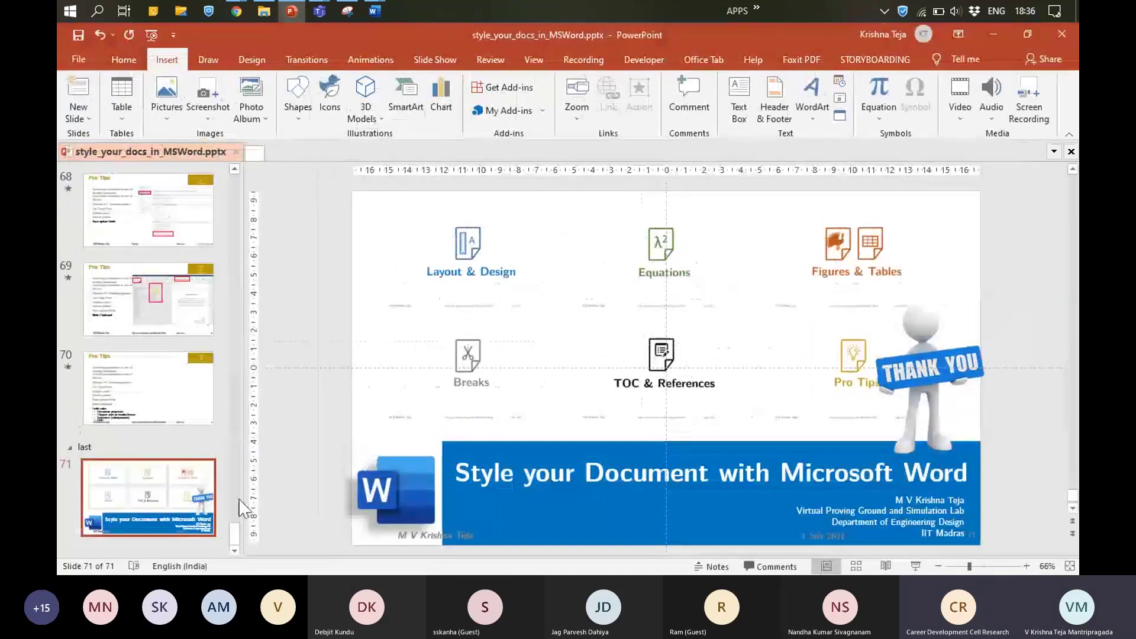
drag(235, 532, 286, 404)
drag(236, 535, 304, 210)
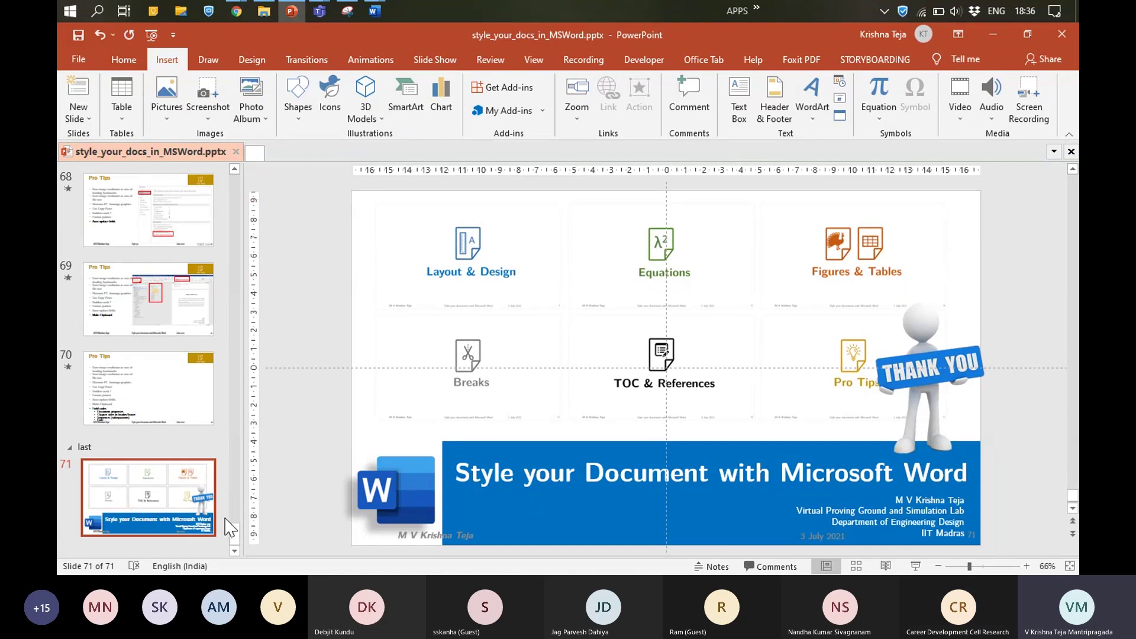
drag(236, 530, 220, 183)
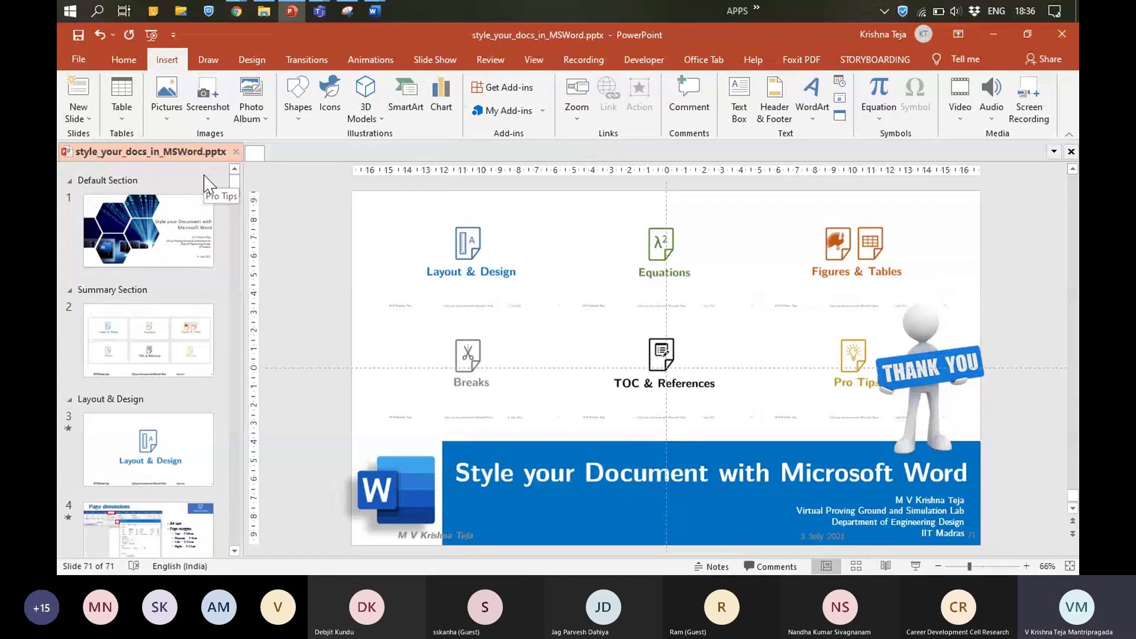
click(373, 63)
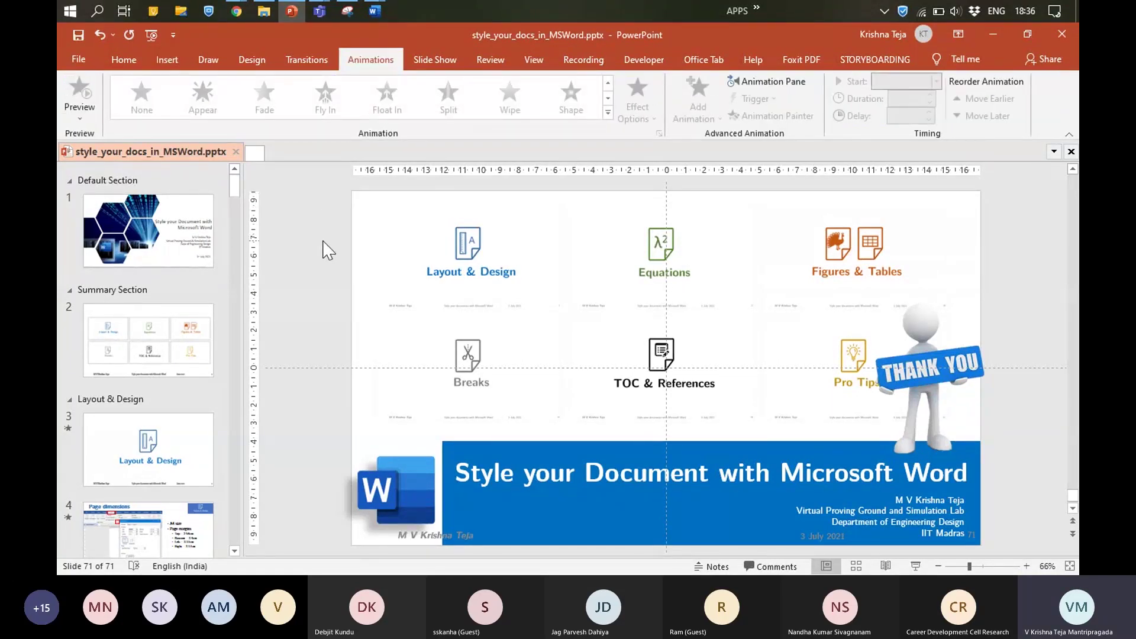
click(297, 300)
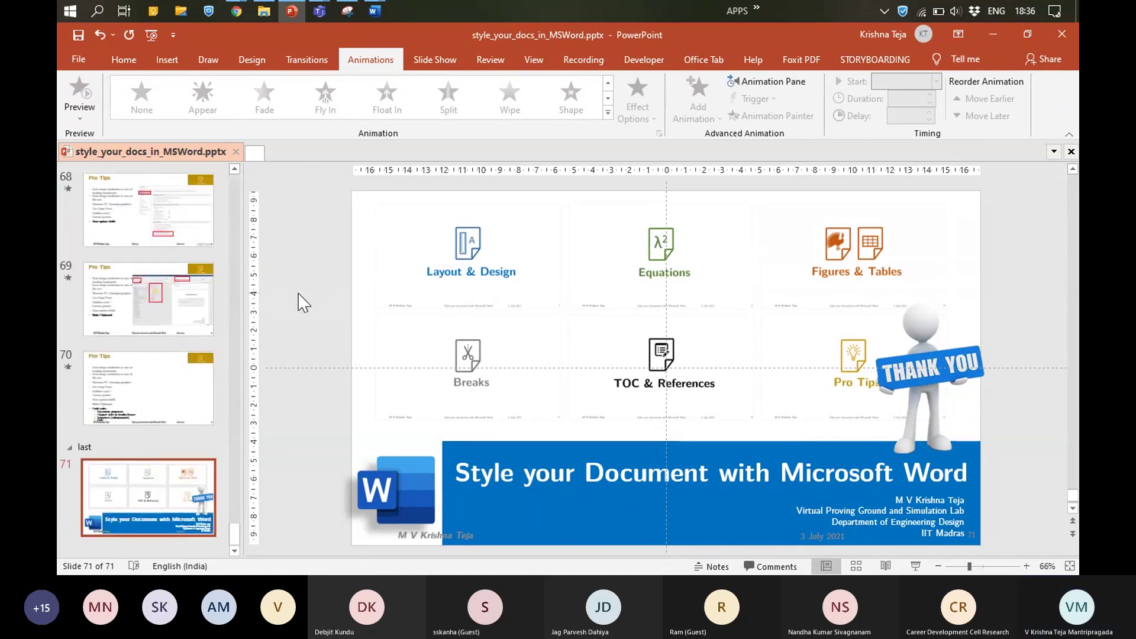